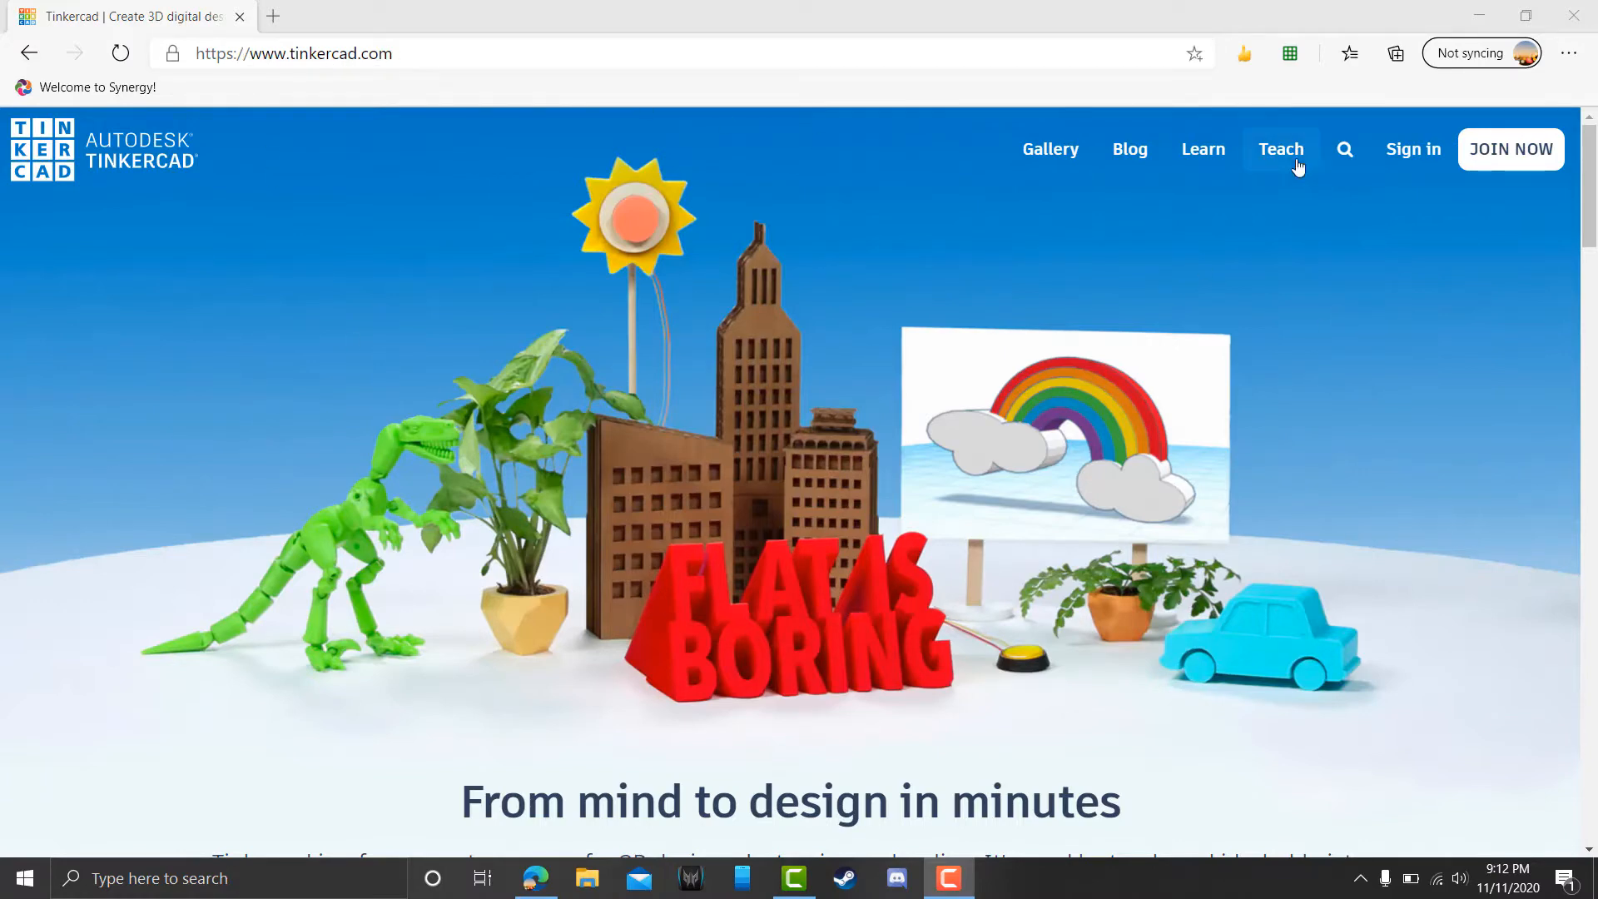
- Sign in to Tinkercad through Google with the first listed account
{"action": "left_click", "coordinate": [1419, 152]}
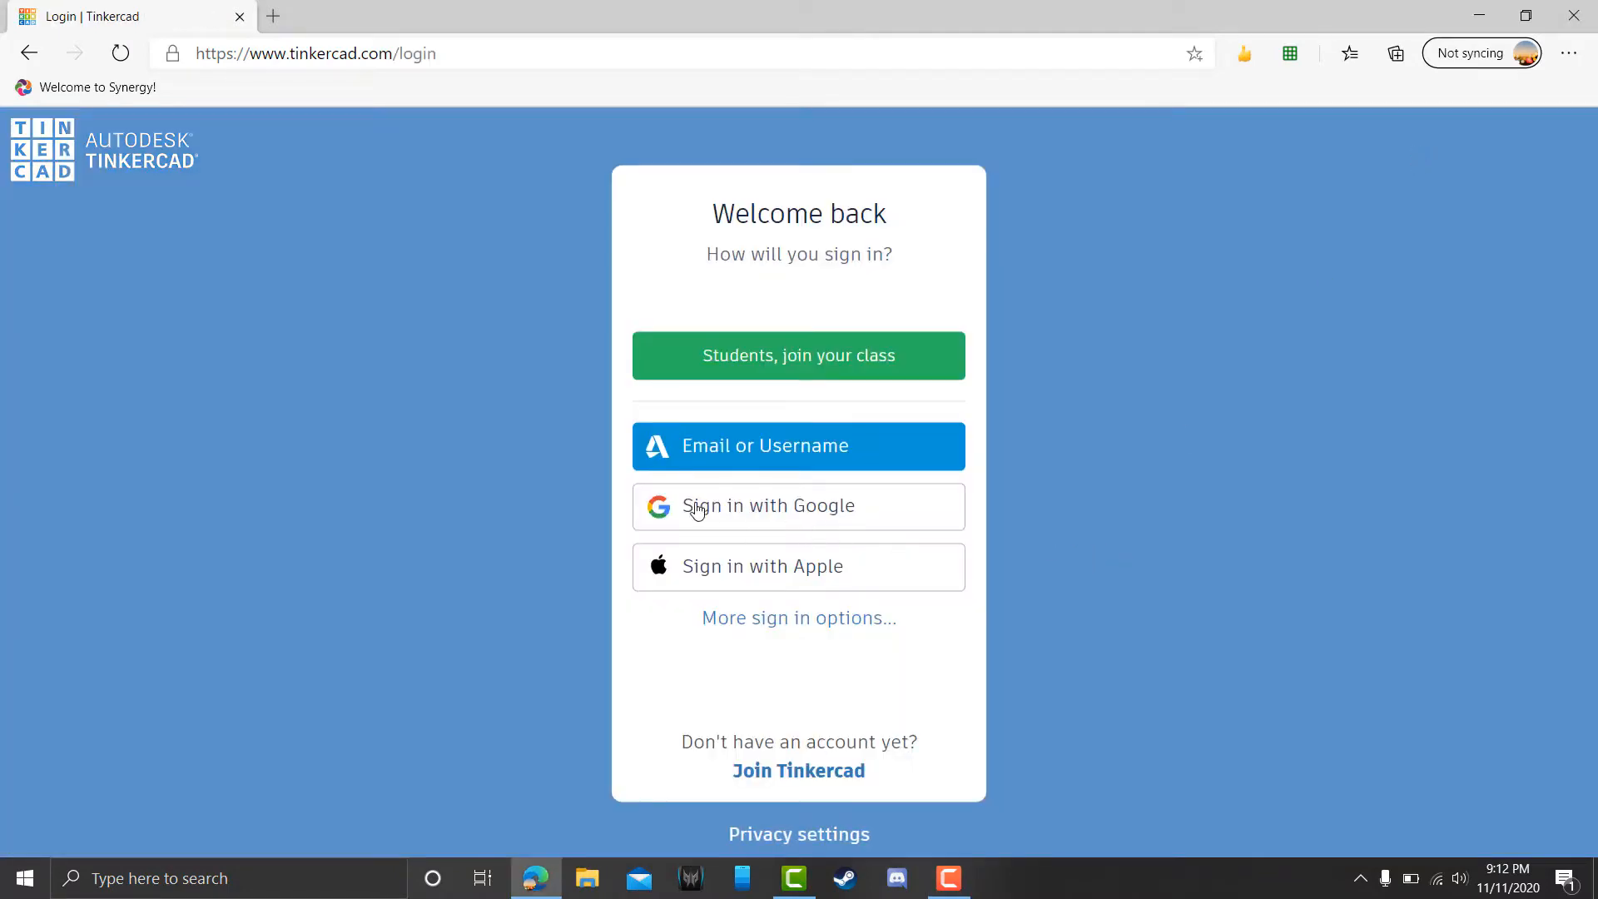
{"action": "left_click", "coordinate": [813, 516]}
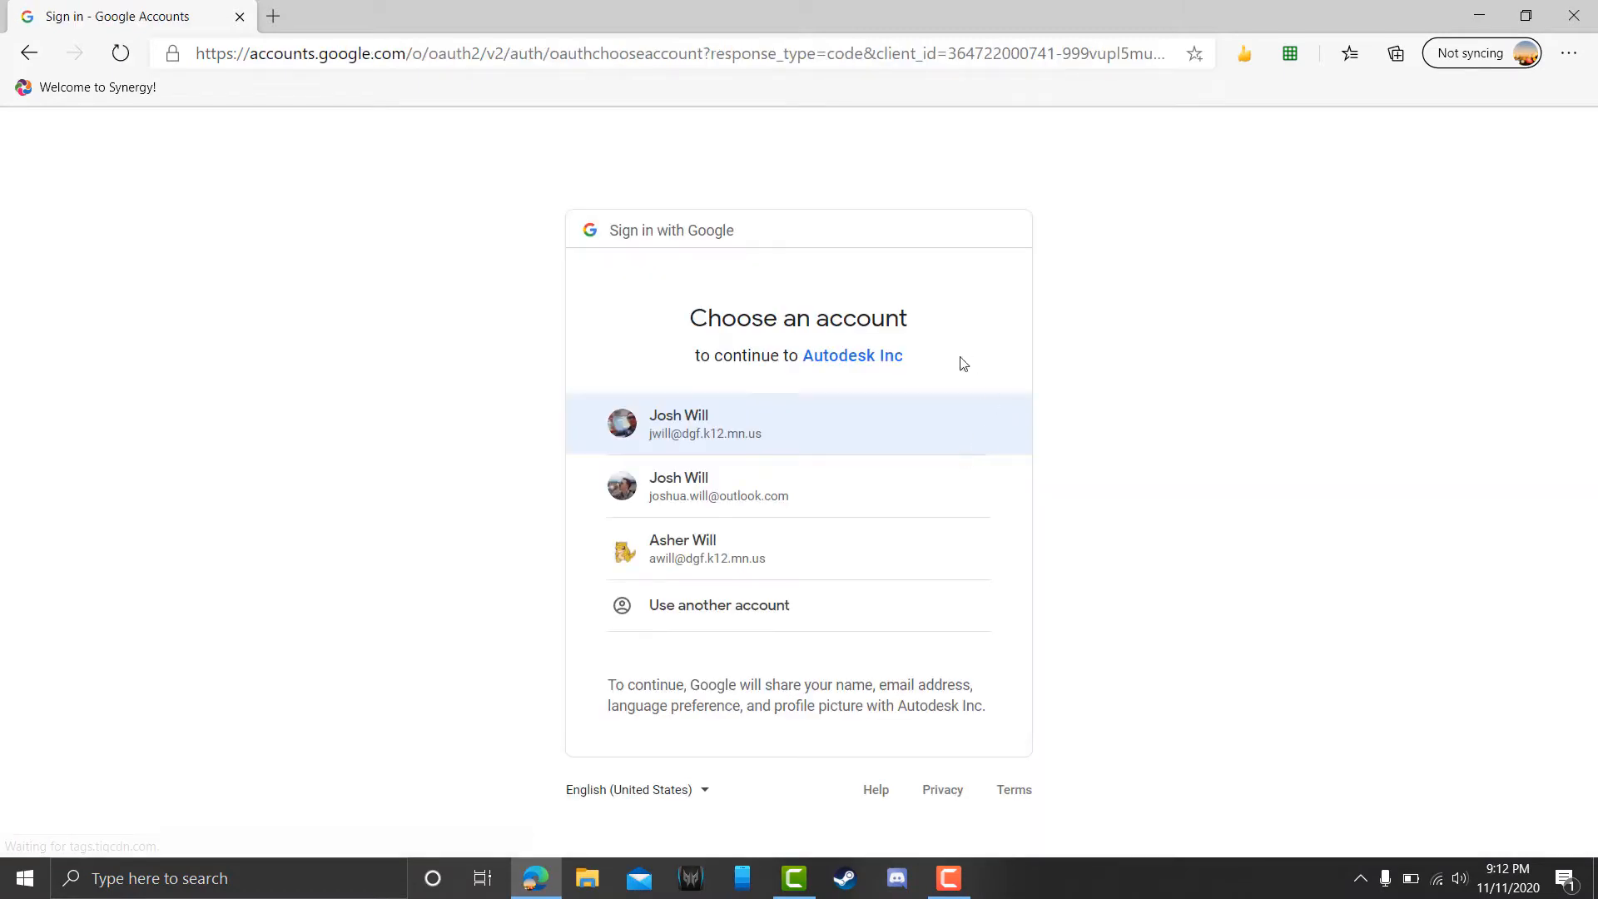
{"action": "left_click", "coordinate": [741, 422]}
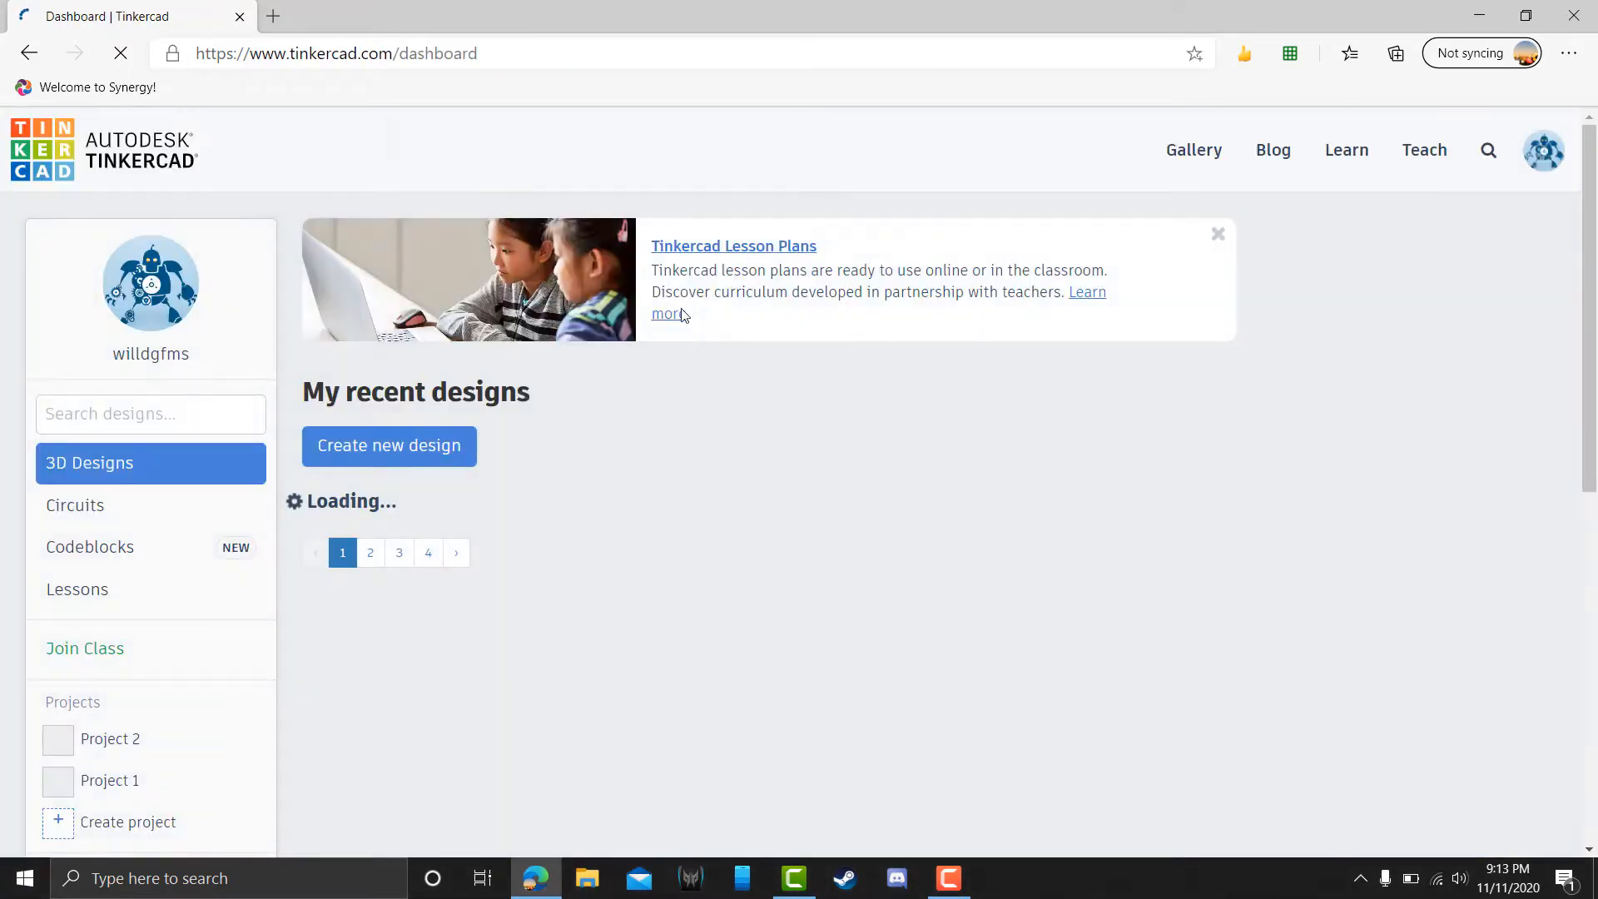
- Open the Lessons collection on the dashboard and look through the results of the completed lessons
{"action": "scroll", "coordinate": [633, 352], "scroll_direction": "down", "scroll_amount": 1}
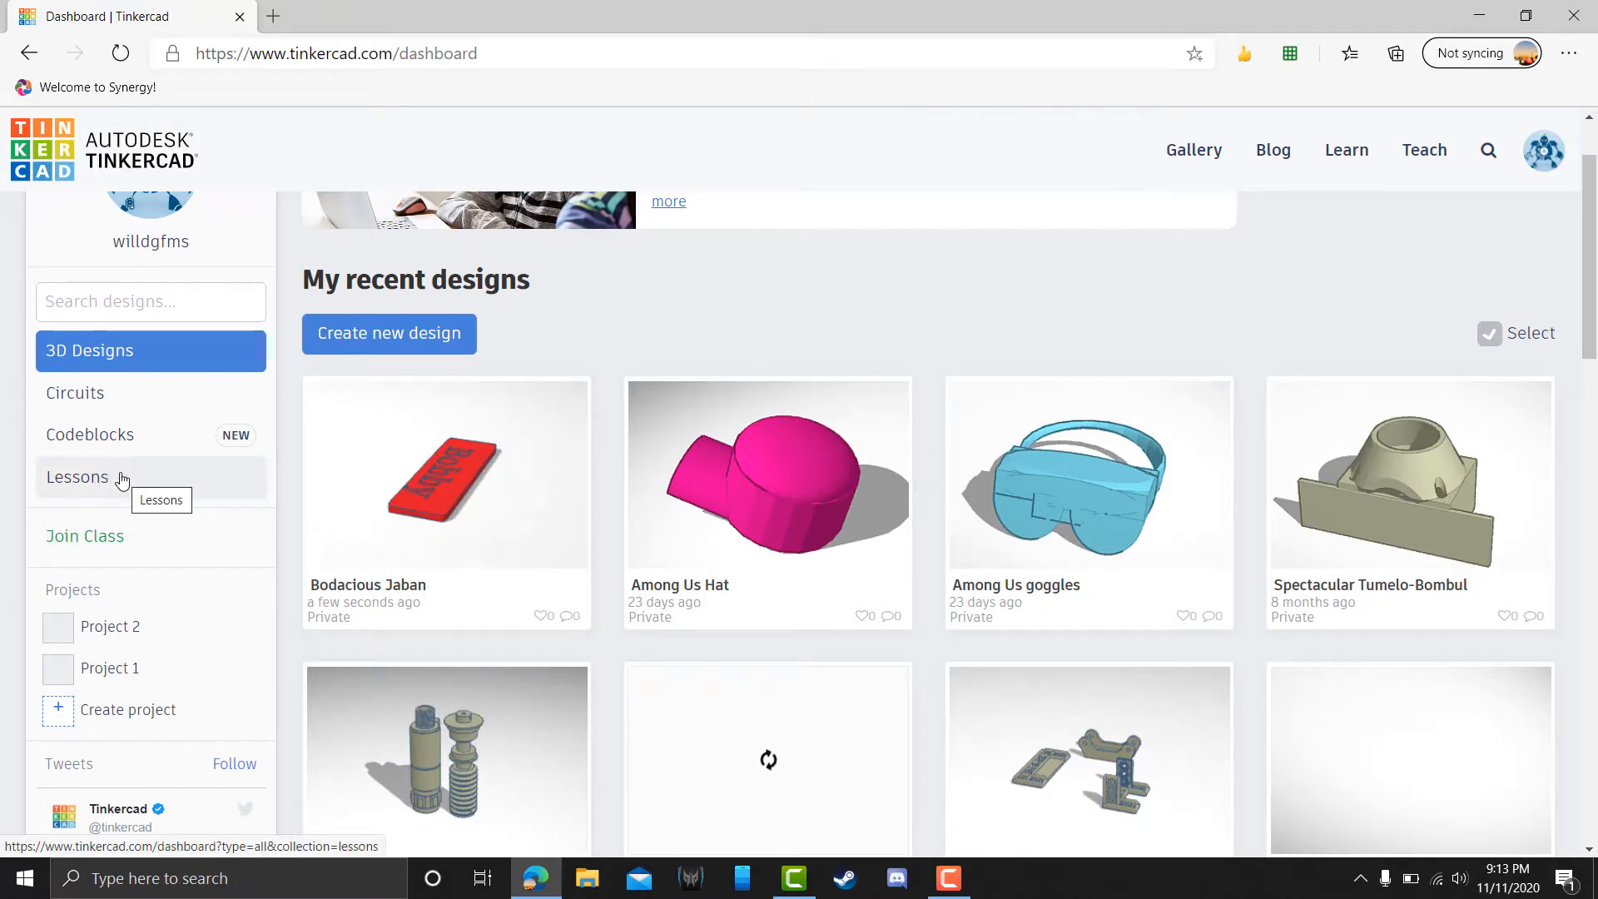
{"action": "left_click", "coordinate": [121, 479]}
{"action": "scroll", "coordinate": [841, 462], "scroll_direction": "down", "scroll_amount": 5}
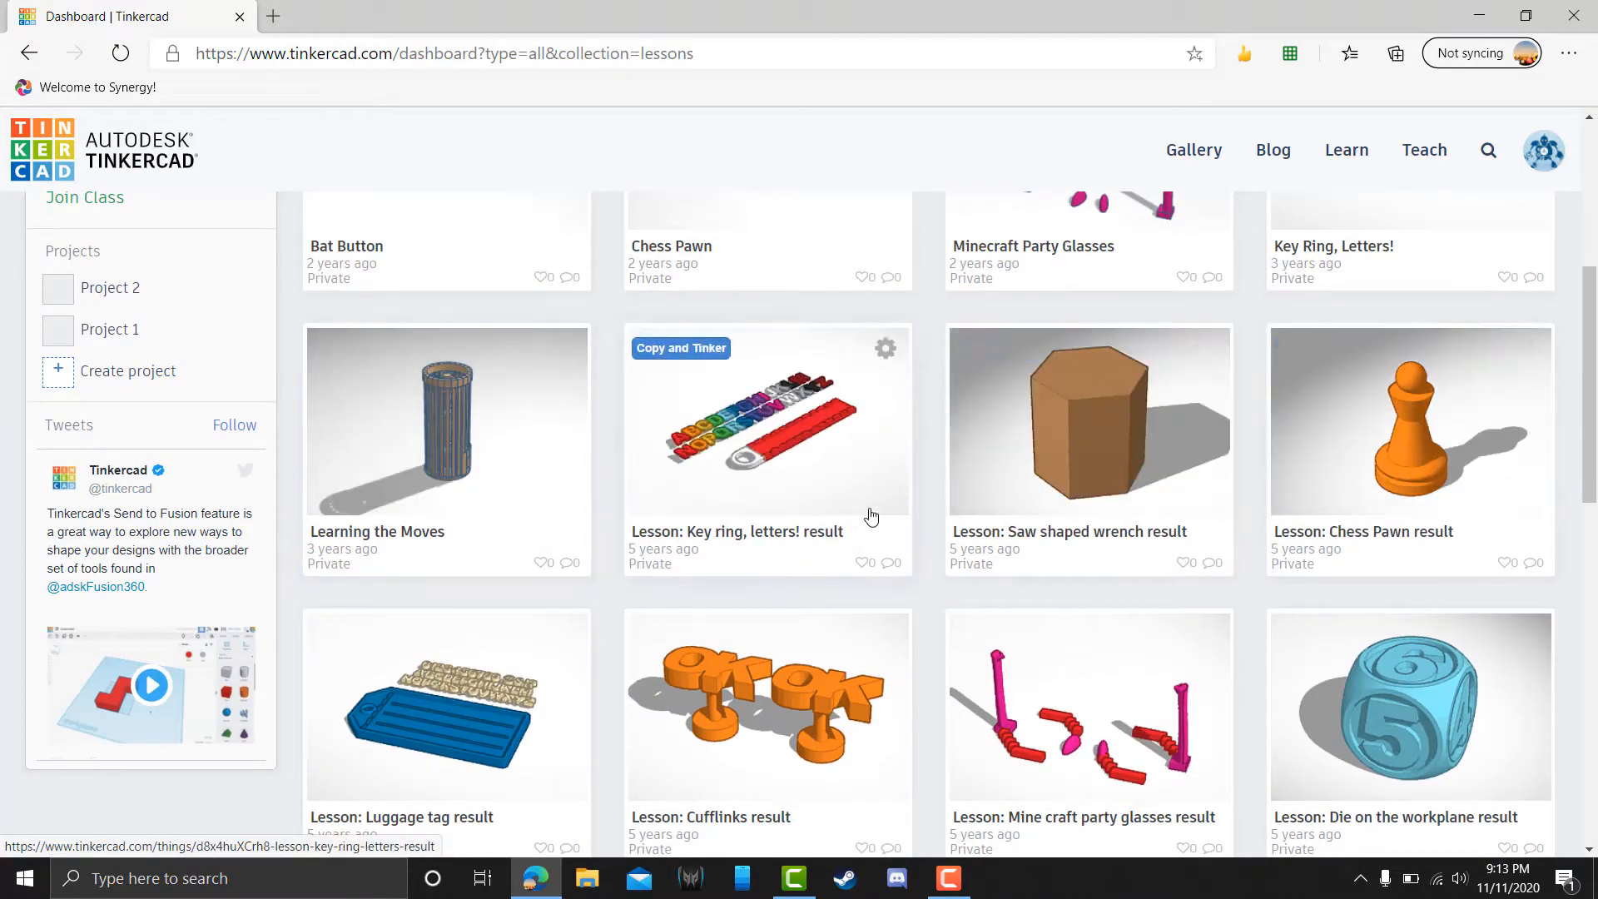
{"action": "scroll", "coordinate": [934, 591], "scroll_direction": "down", "scroll_amount": 8}
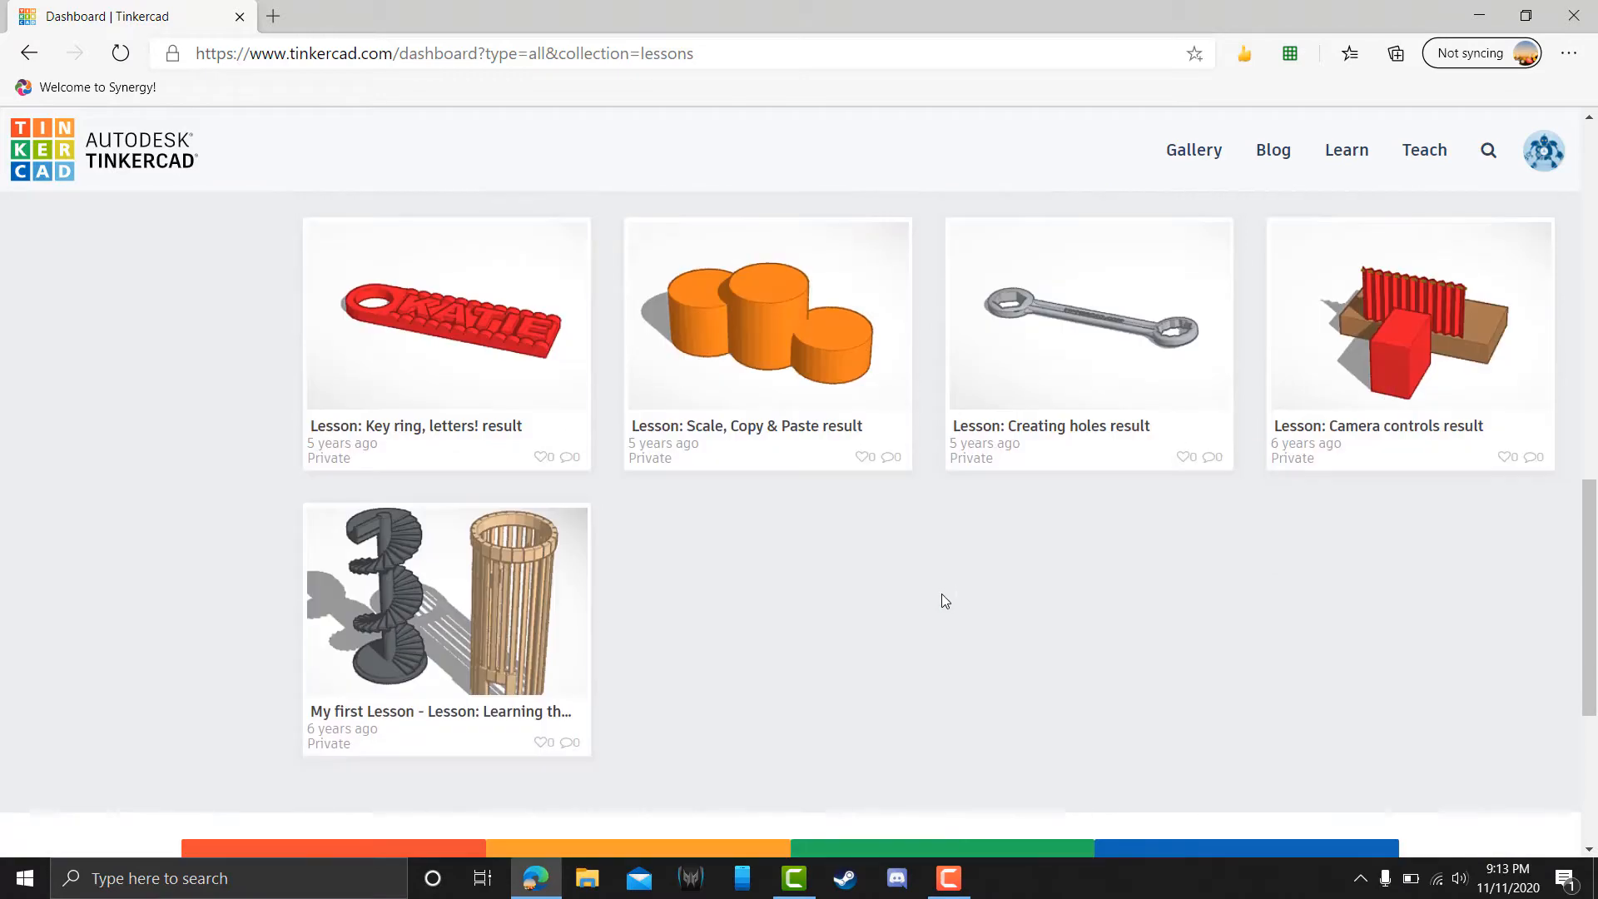
{"action": "scroll", "coordinate": [928, 624], "scroll_direction": "up", "scroll_amount": 10}
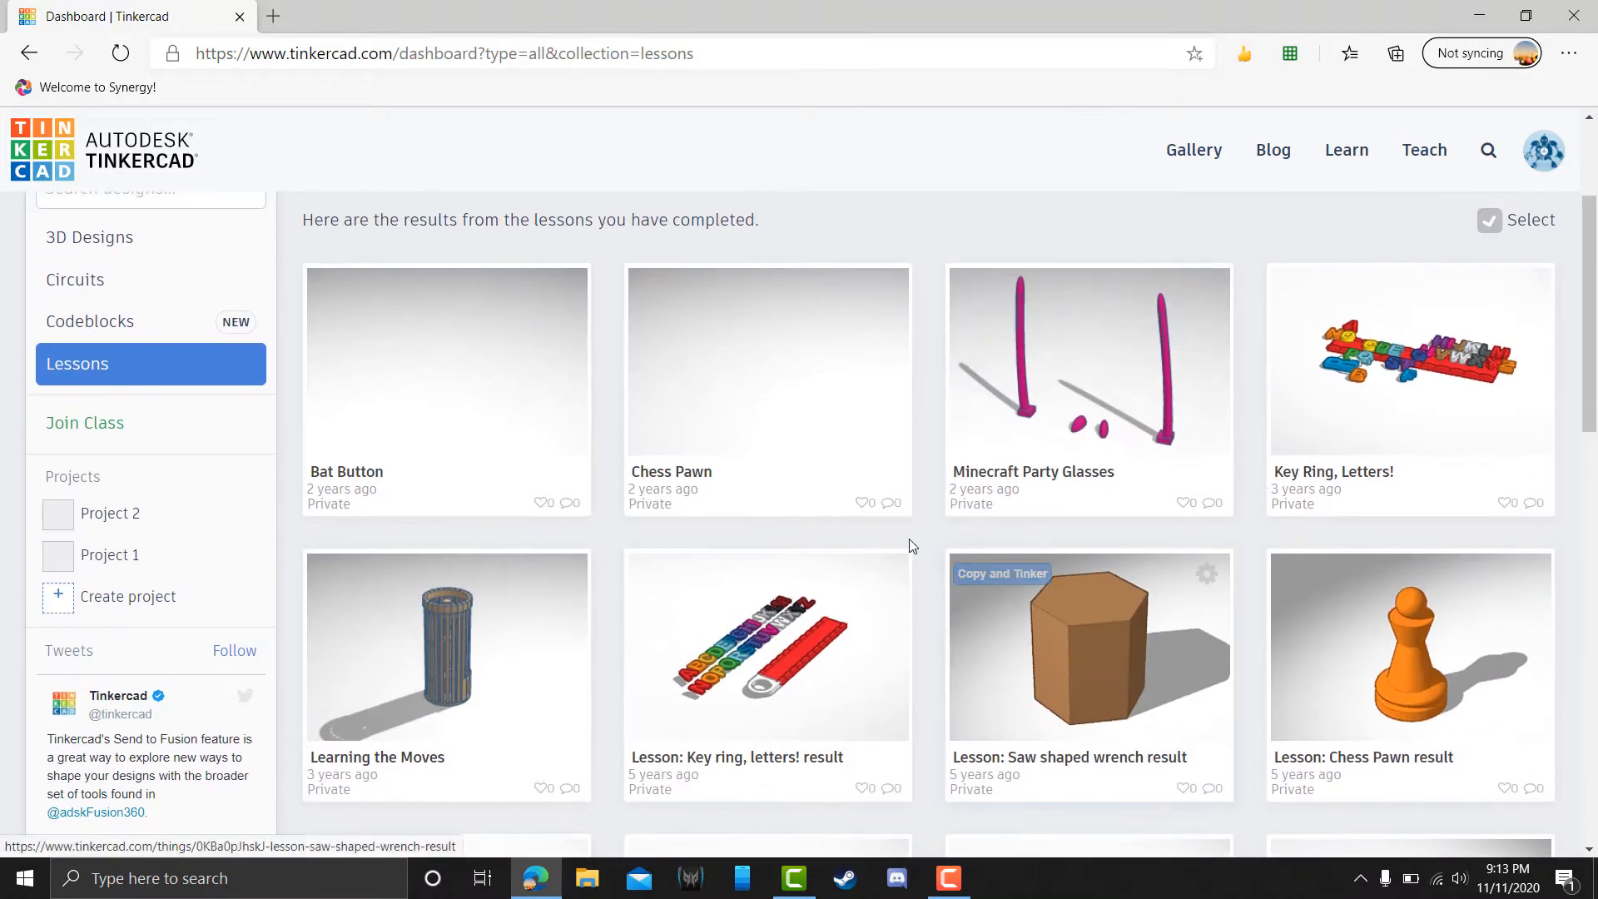
{"action": "scroll", "coordinate": [131, 374], "scroll_direction": "up", "scroll_amount": 1}
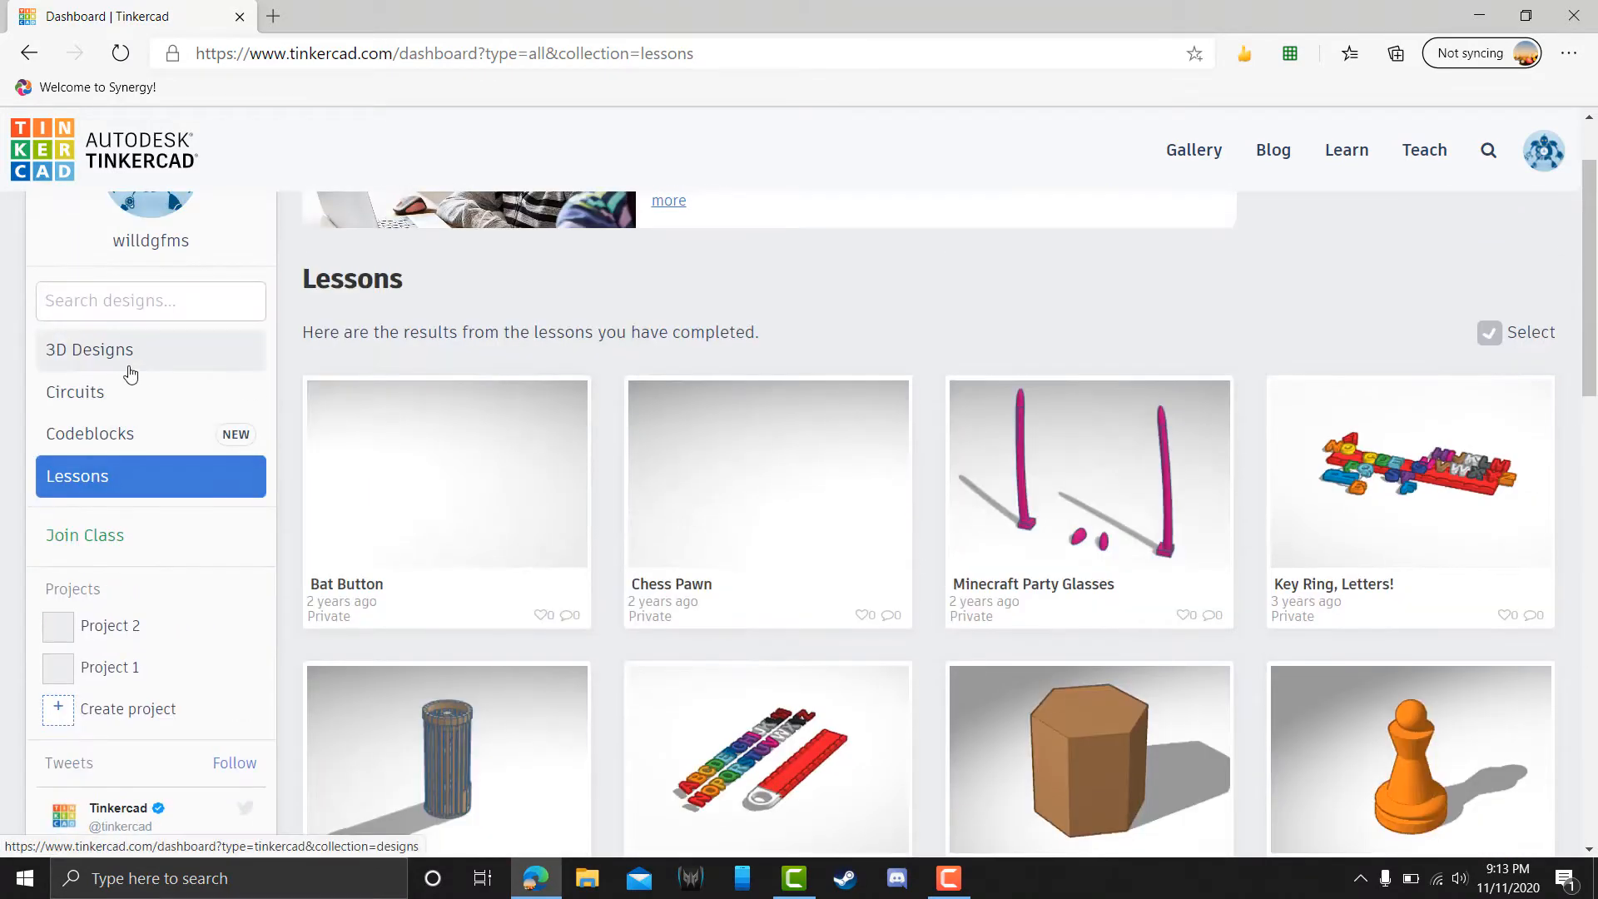
- Return to the 3D Designs collection, look through the recent designs, and create a new design
{"action": "left_click", "coordinate": [96, 361]}
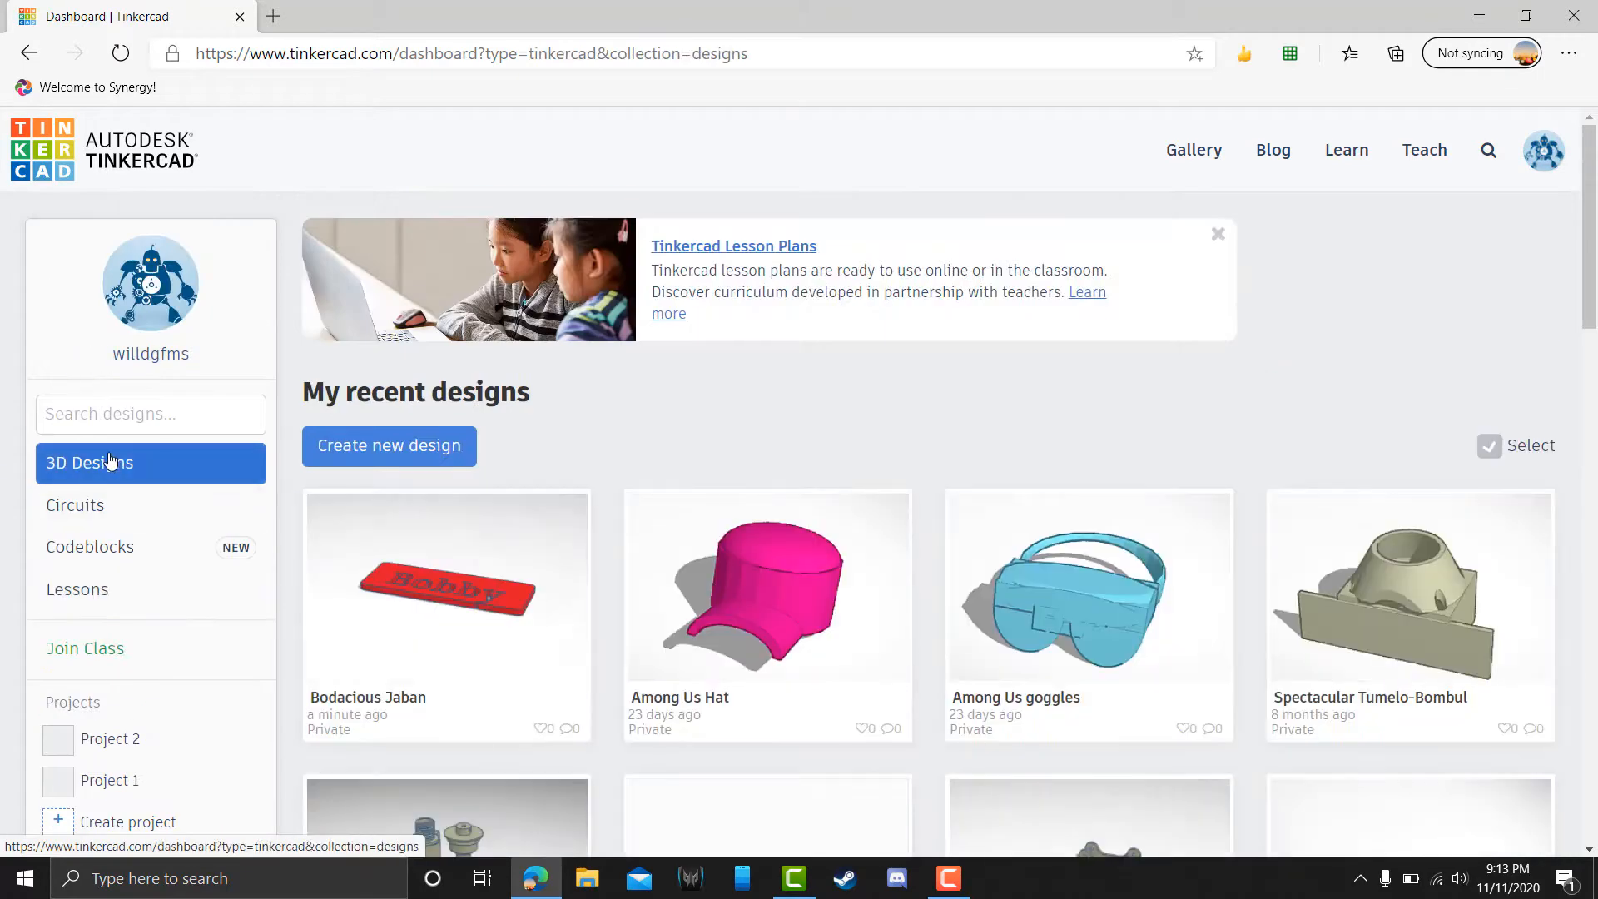
{"action": "scroll", "coordinate": [651, 392], "scroll_direction": "down", "scroll_amount": 1}
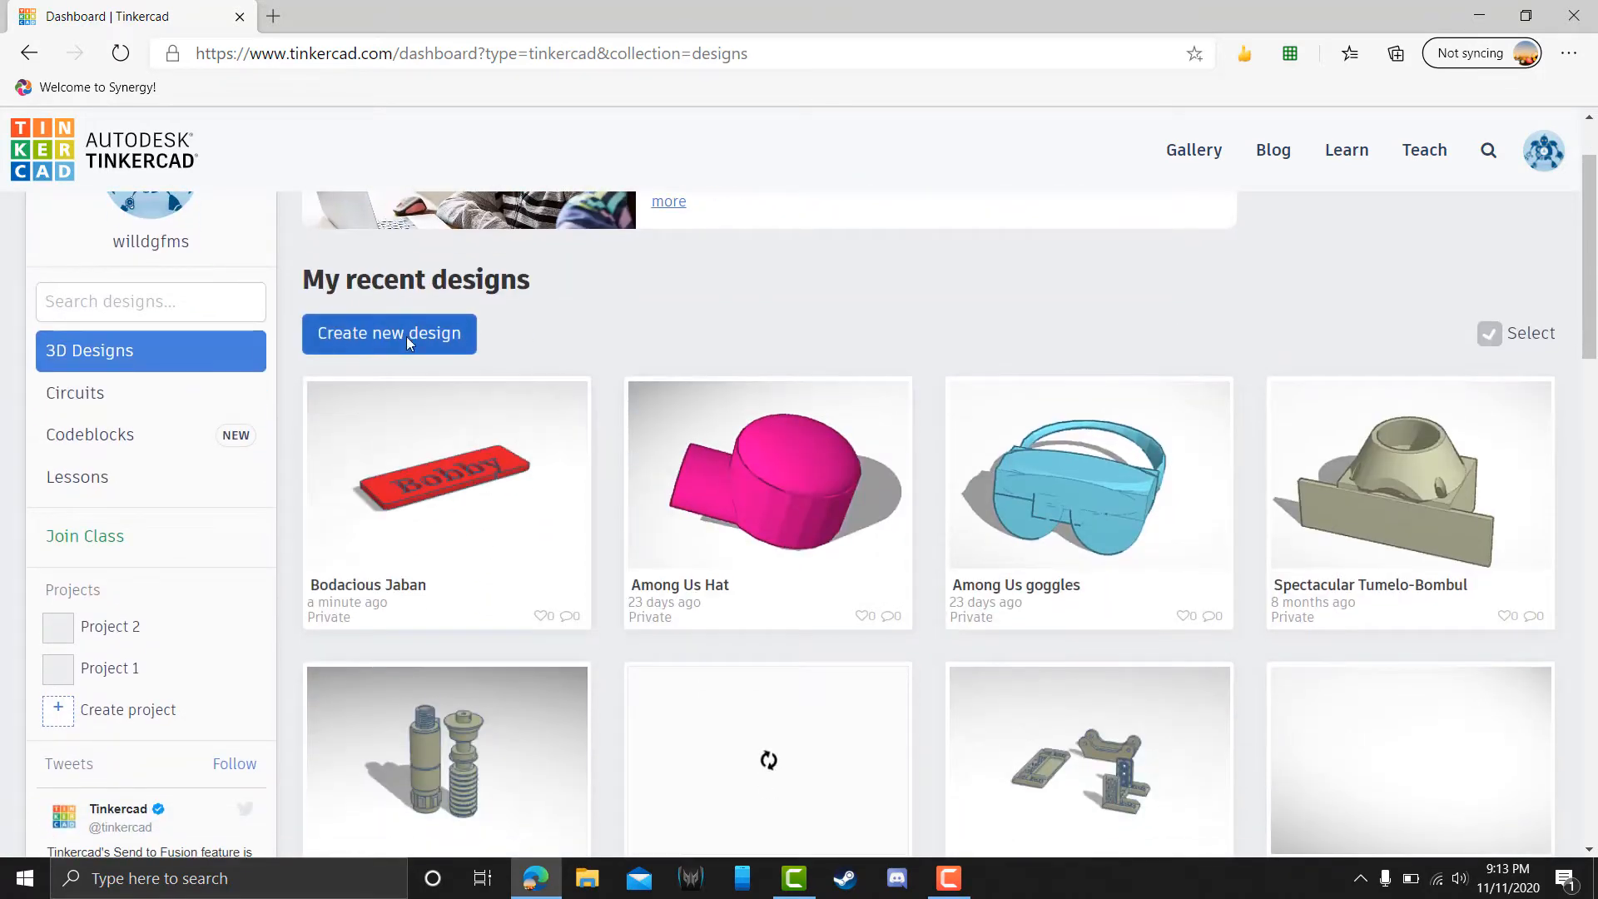
{"action": "scroll", "coordinate": [927, 435], "scroll_direction": "down", "scroll_amount": 11}
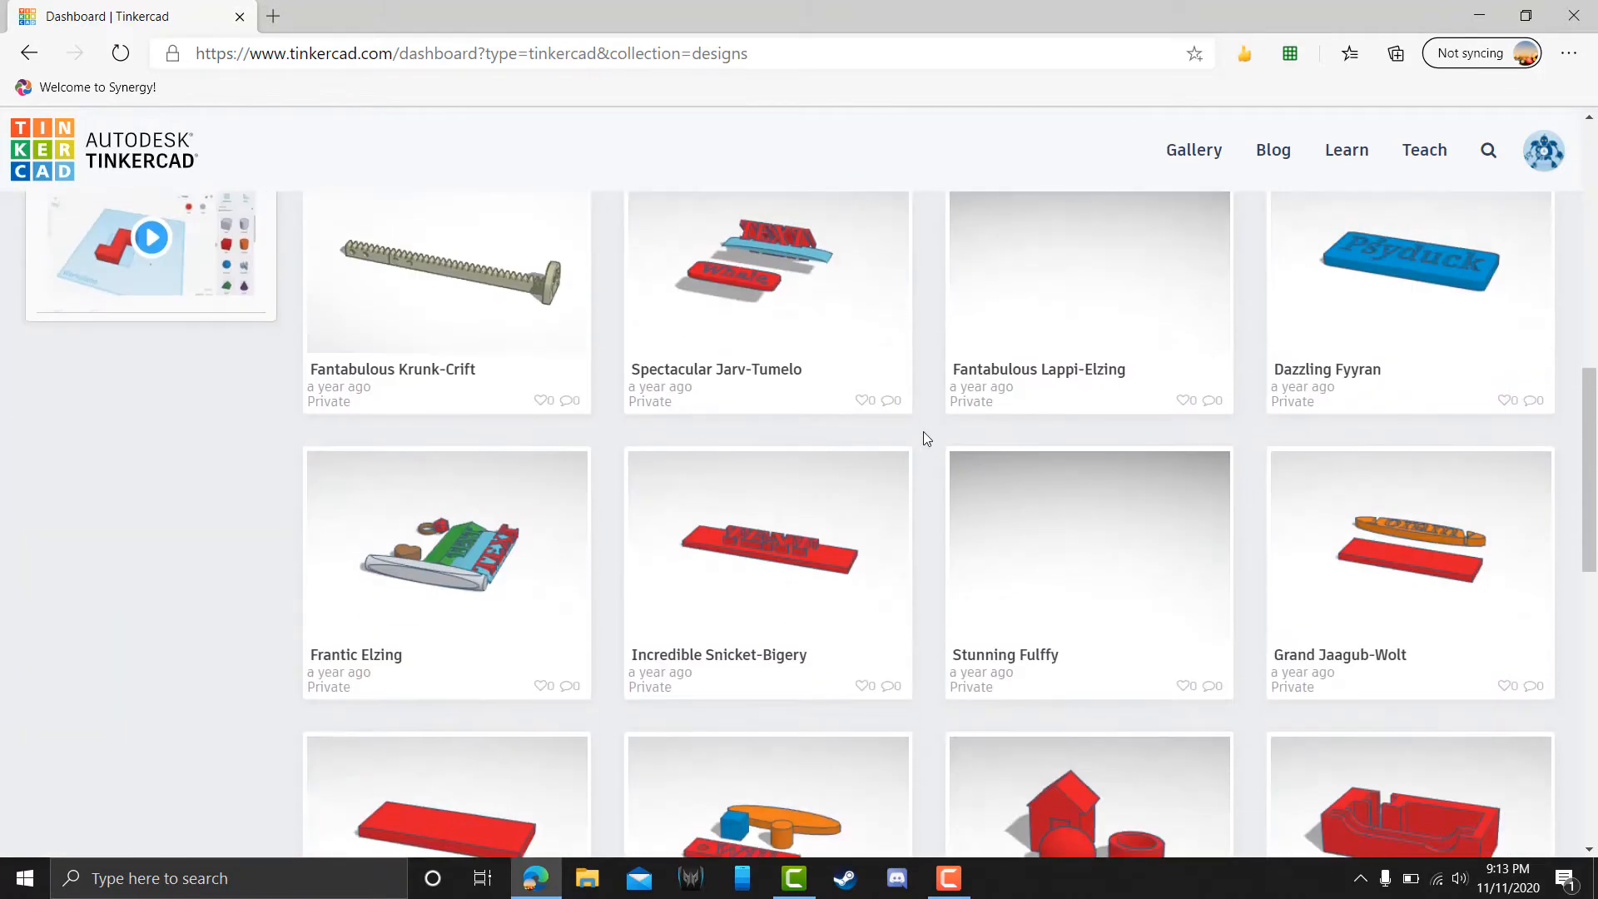
{"action": "scroll", "coordinate": [922, 431], "scroll_direction": "down", "scroll_amount": 3}
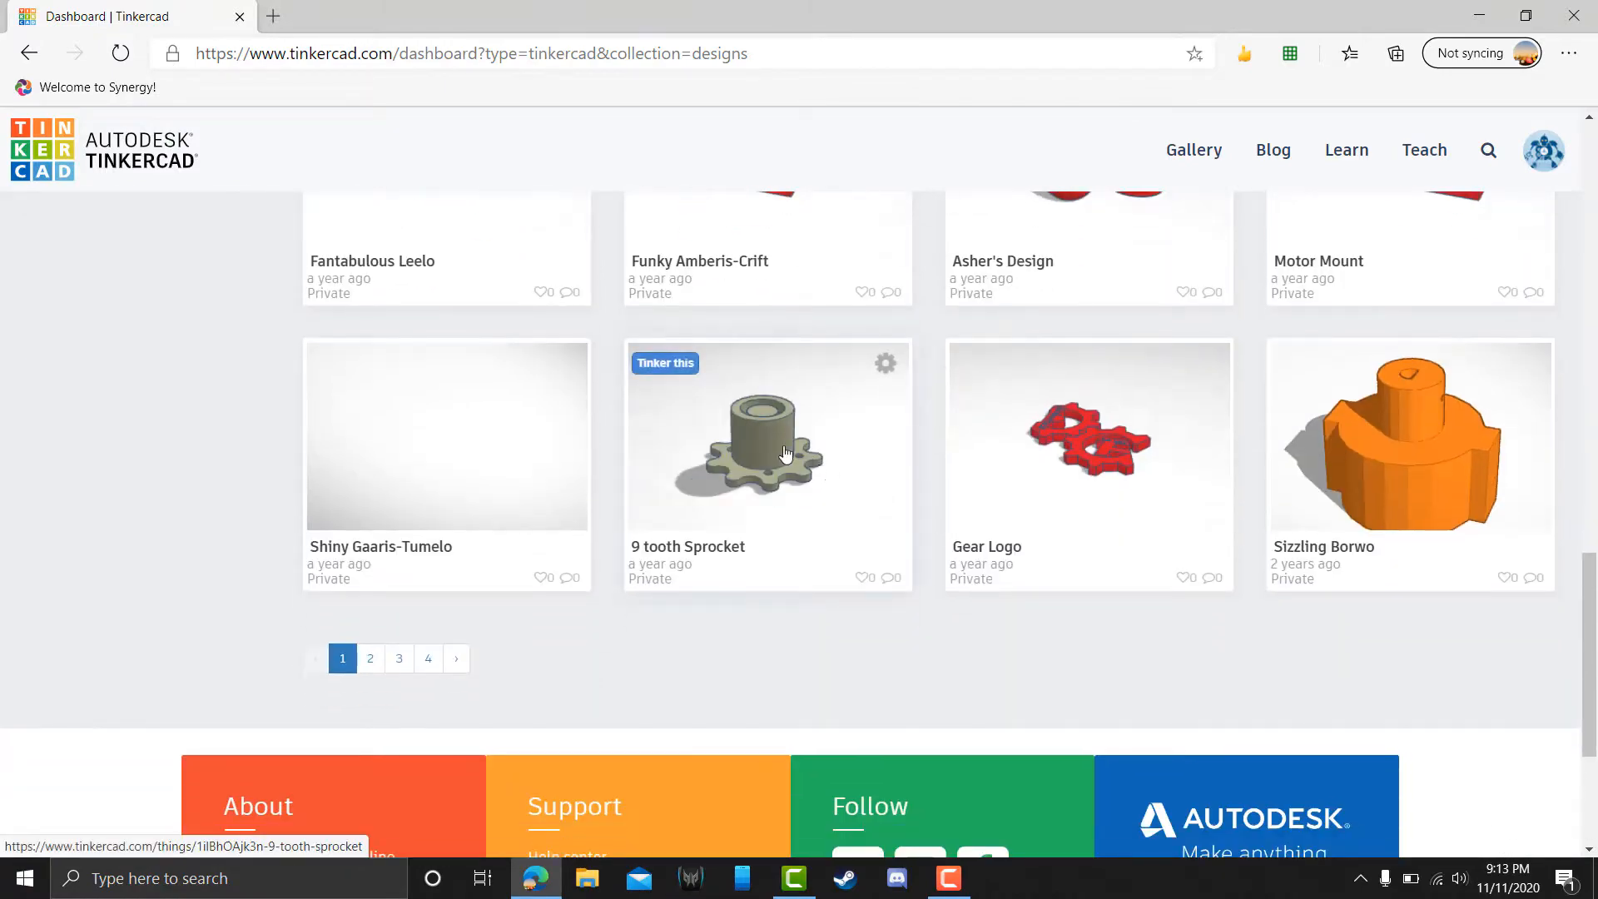
{"action": "scroll", "coordinate": [1155, 428], "scroll_direction": "up", "scroll_amount": 5}
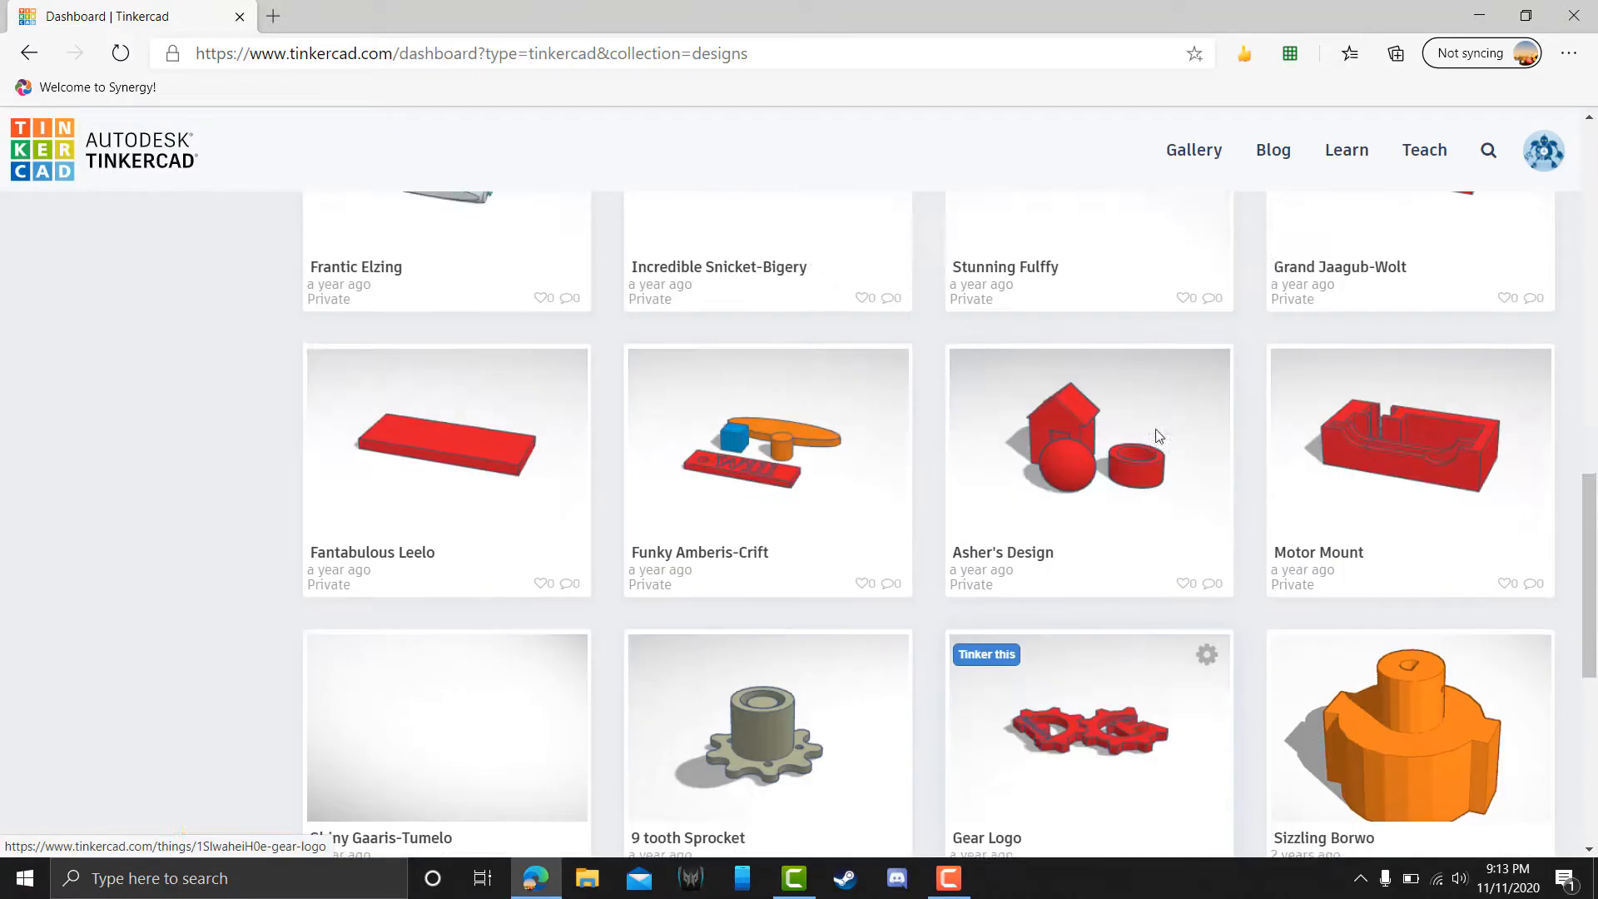
{"action": "scroll", "coordinate": [1376, 481], "scroll_direction": "up", "scroll_amount": 5}
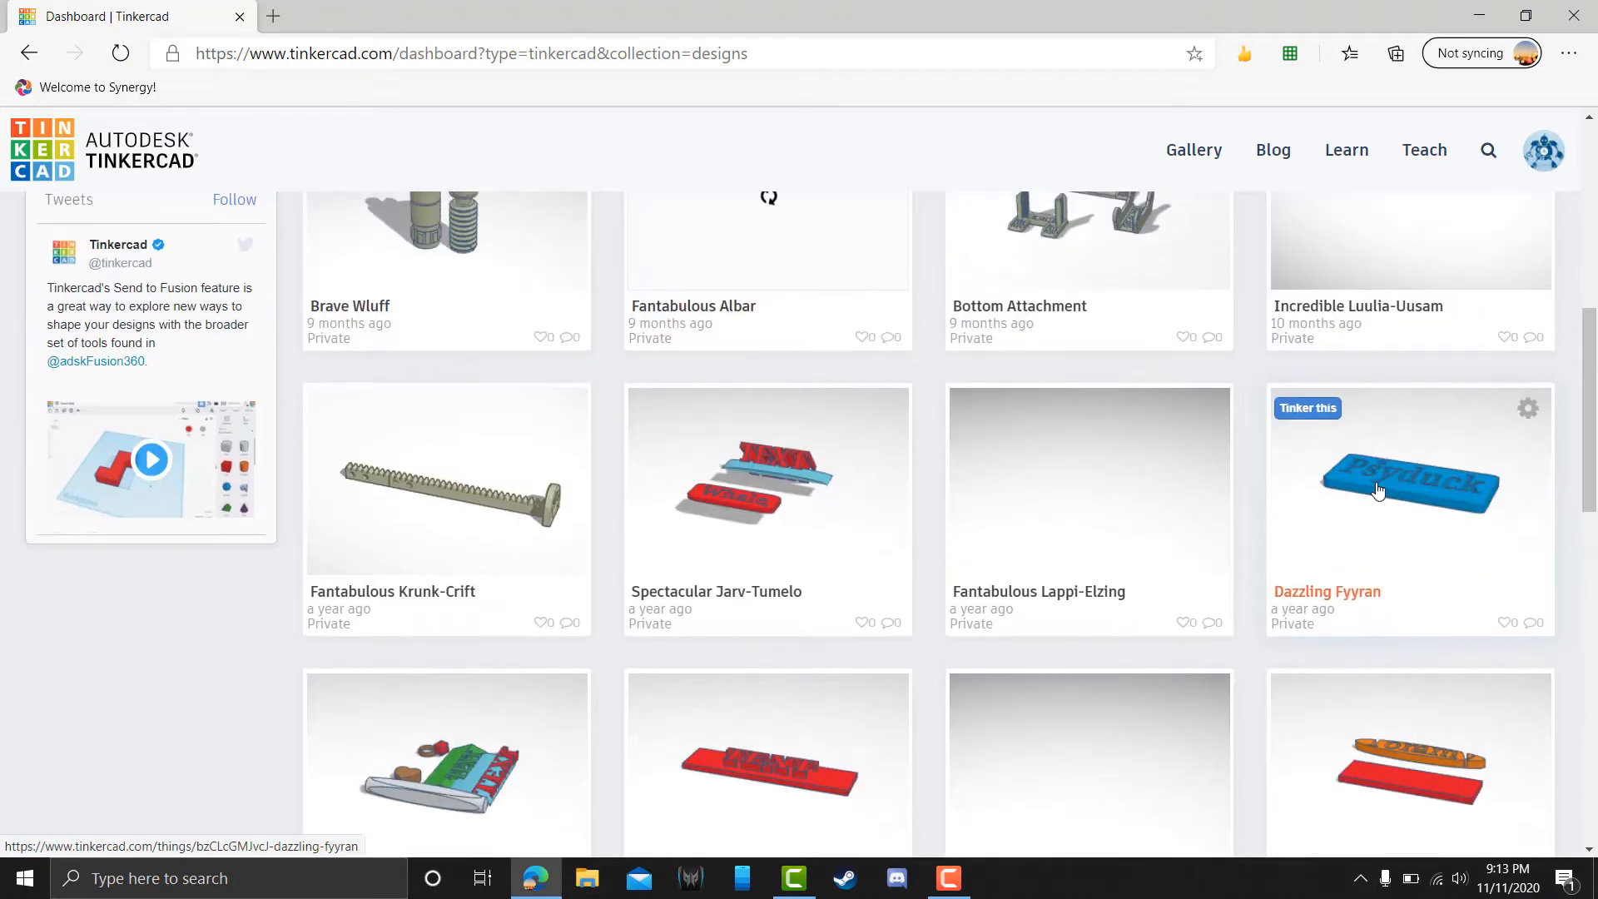
{"action": "scroll", "coordinate": [936, 501], "scroll_direction": "up", "scroll_amount": 8}
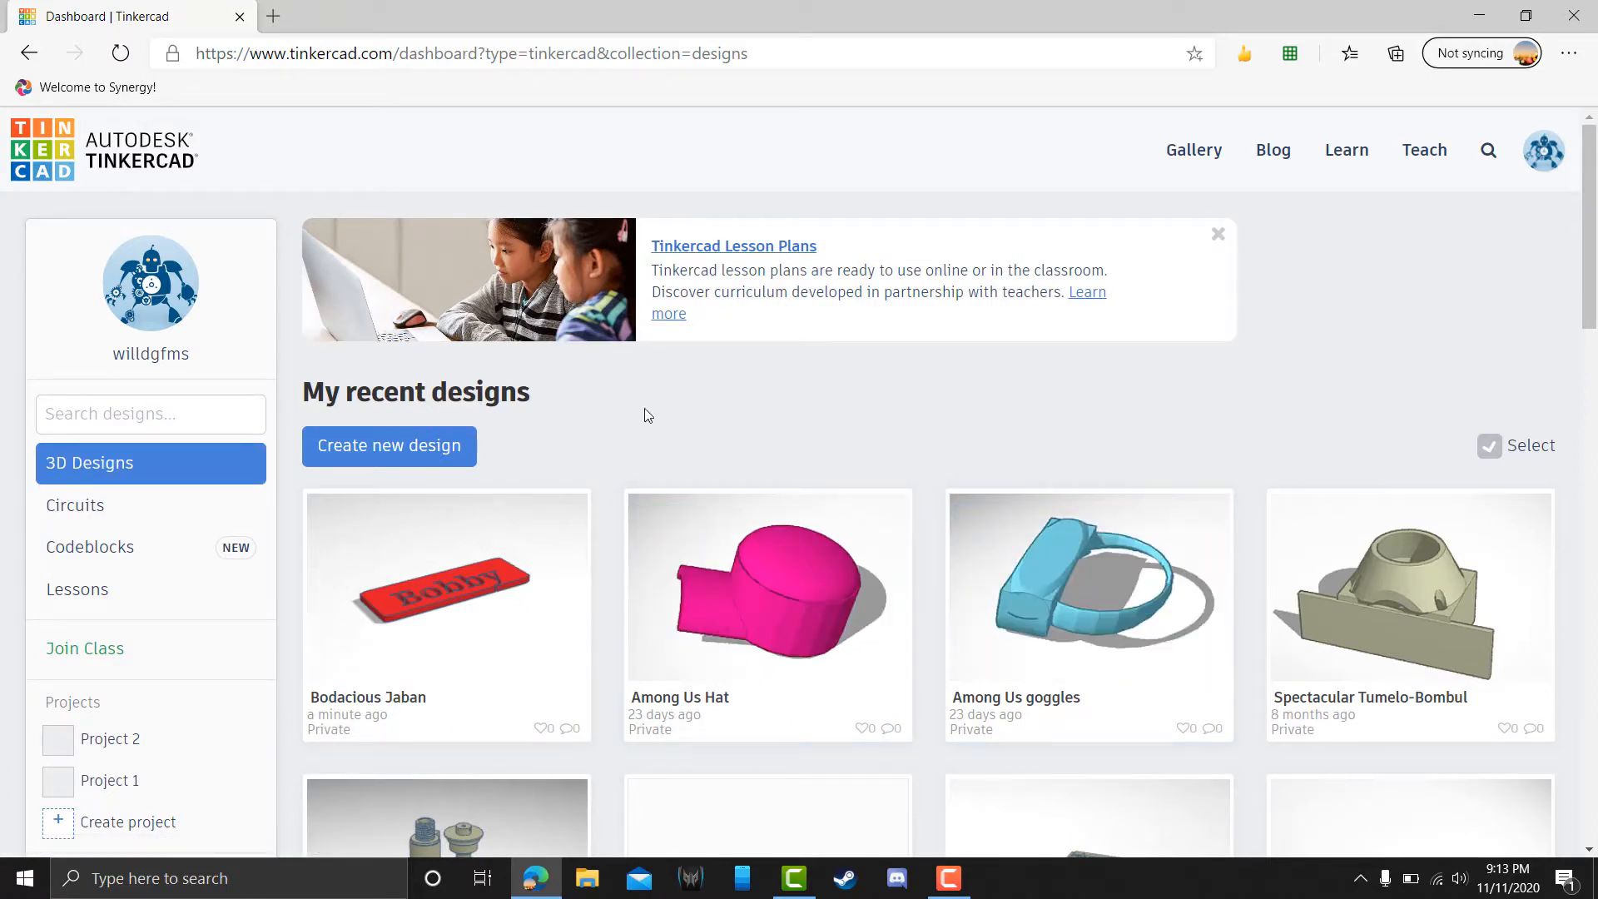
{"action": "scroll", "coordinate": [906, 419], "scroll_direction": "down", "scroll_amount": 1}
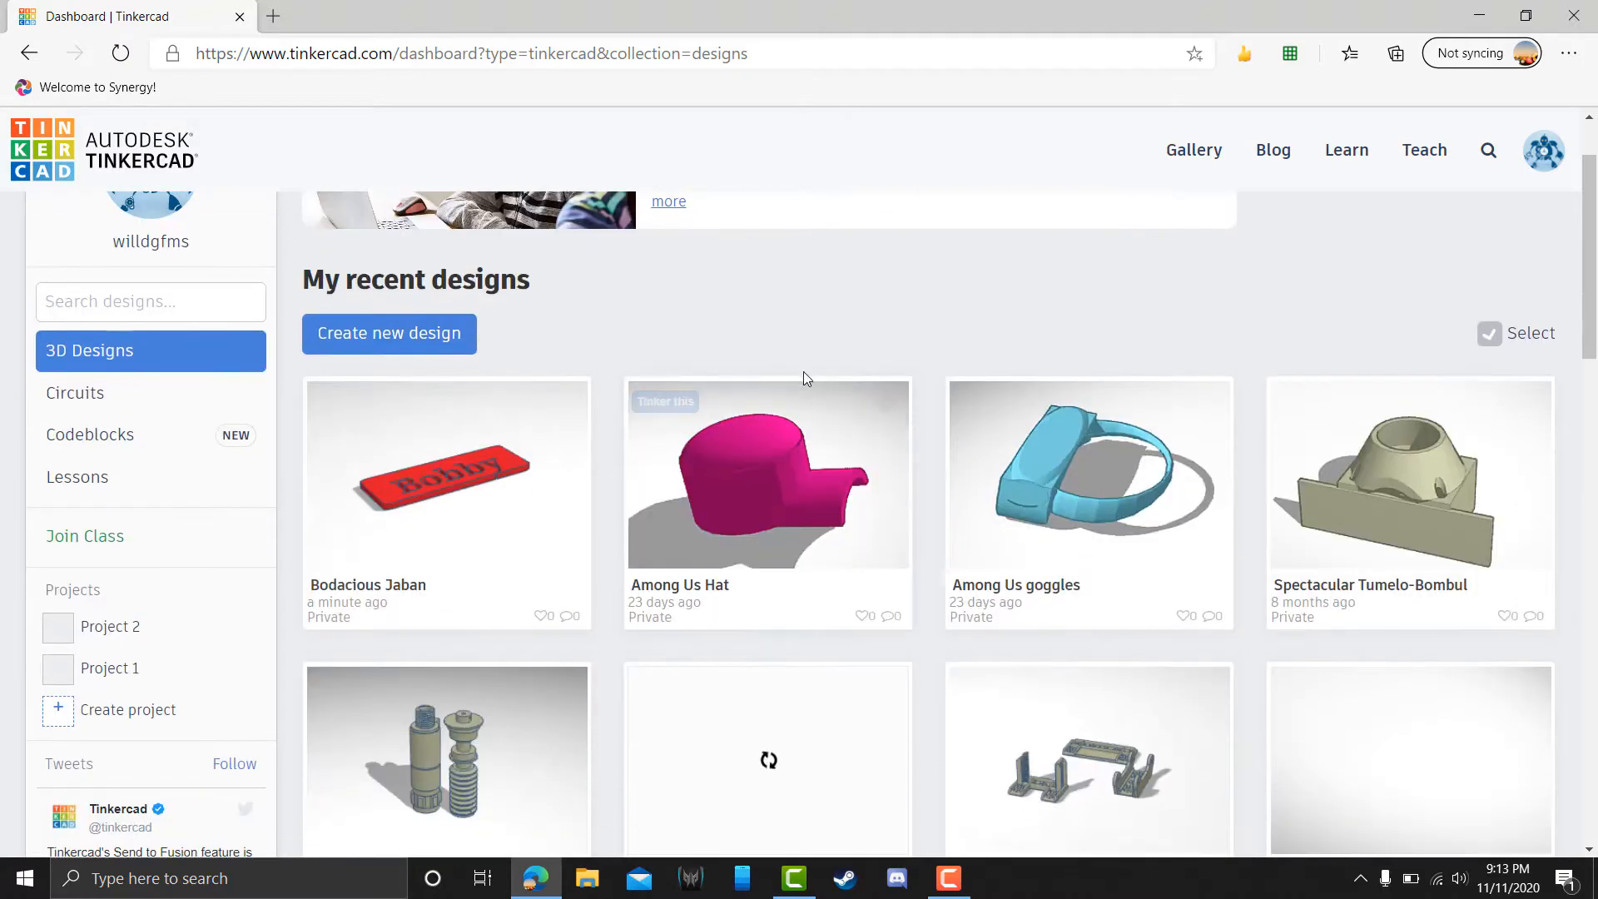
{"action": "left_click", "coordinate": [363, 334]}
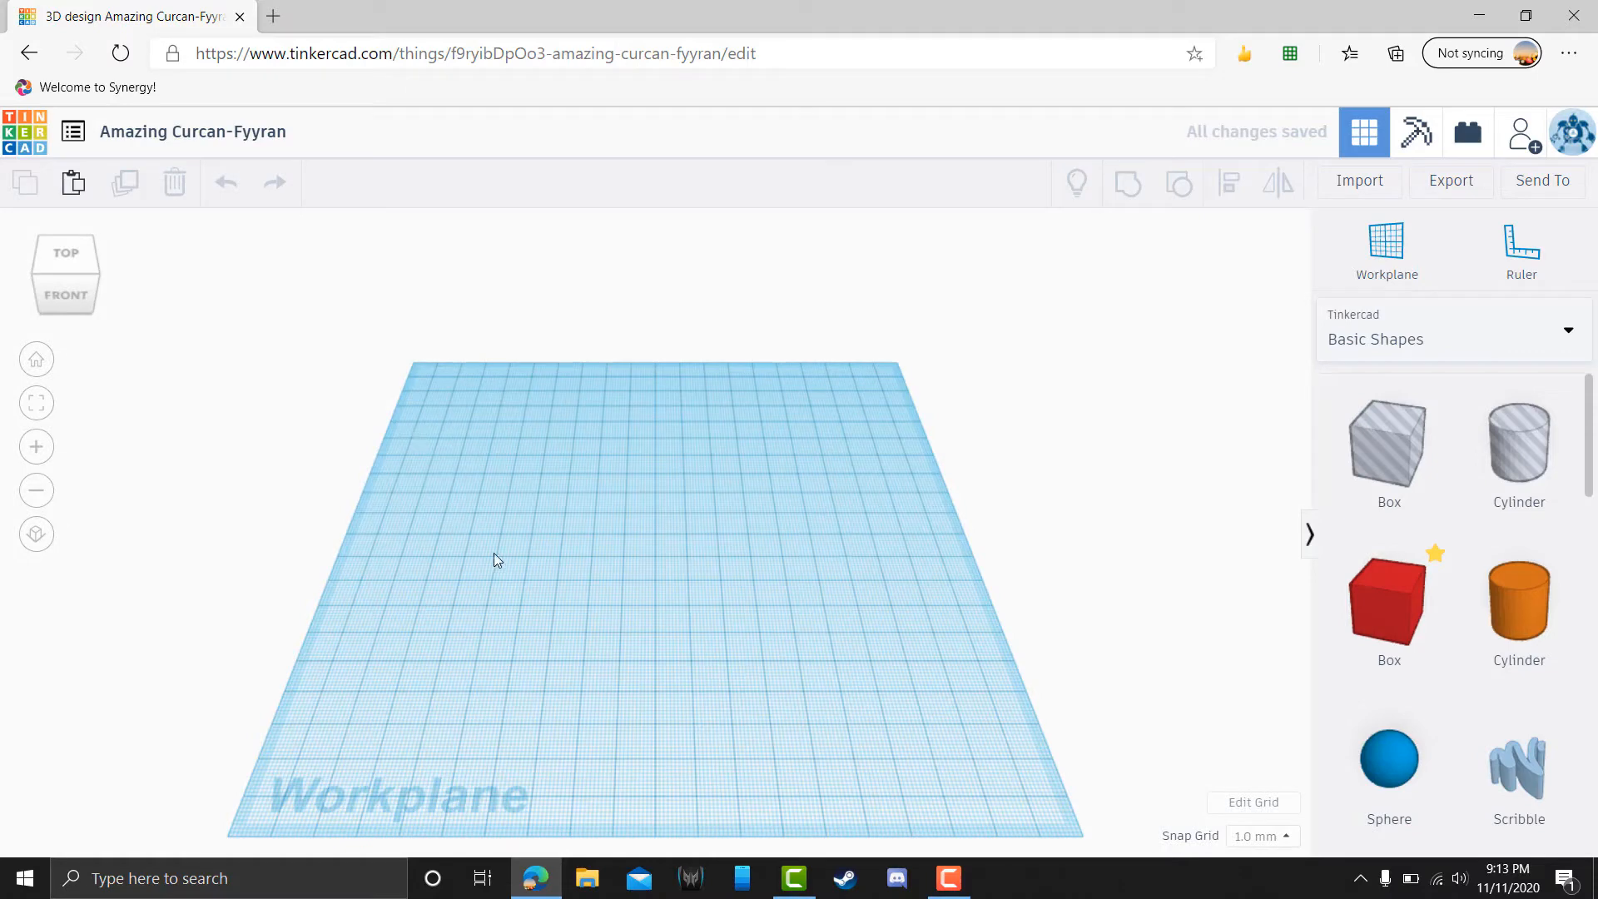
- Examine the empty workplane from several angles by orbiting, panning and switching between view cube orientations
{"action": "right_click_drag", "start_coordinate": [493, 552], "coordinate": [541, 571]}
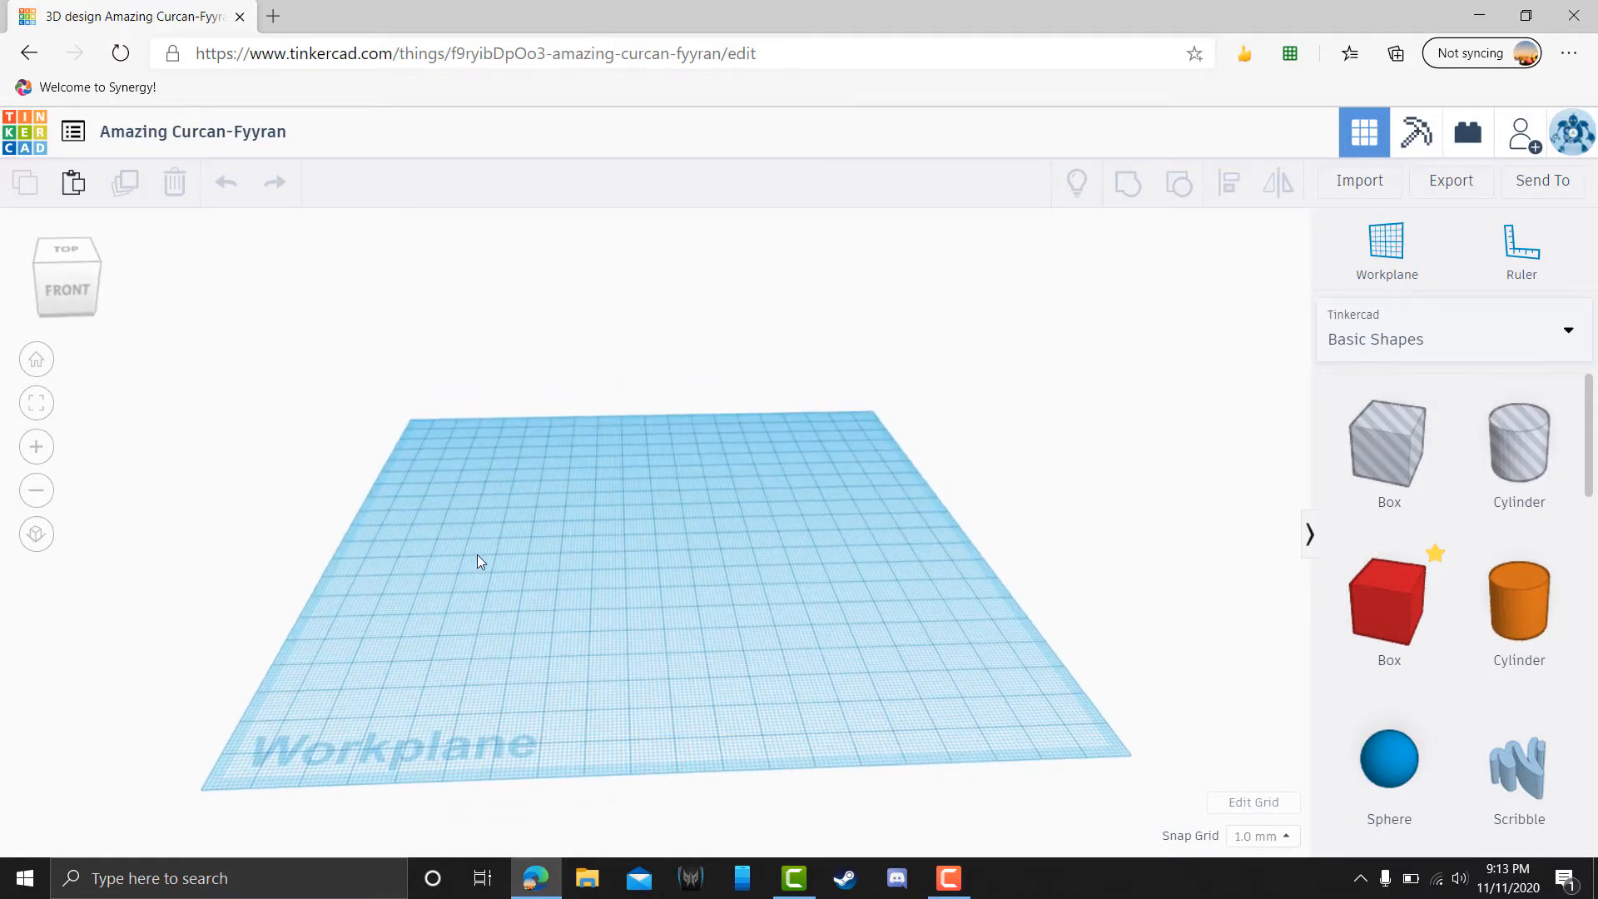
{"action": "right_click_drag", "start_coordinate": [478, 558], "coordinate": [471, 597]}
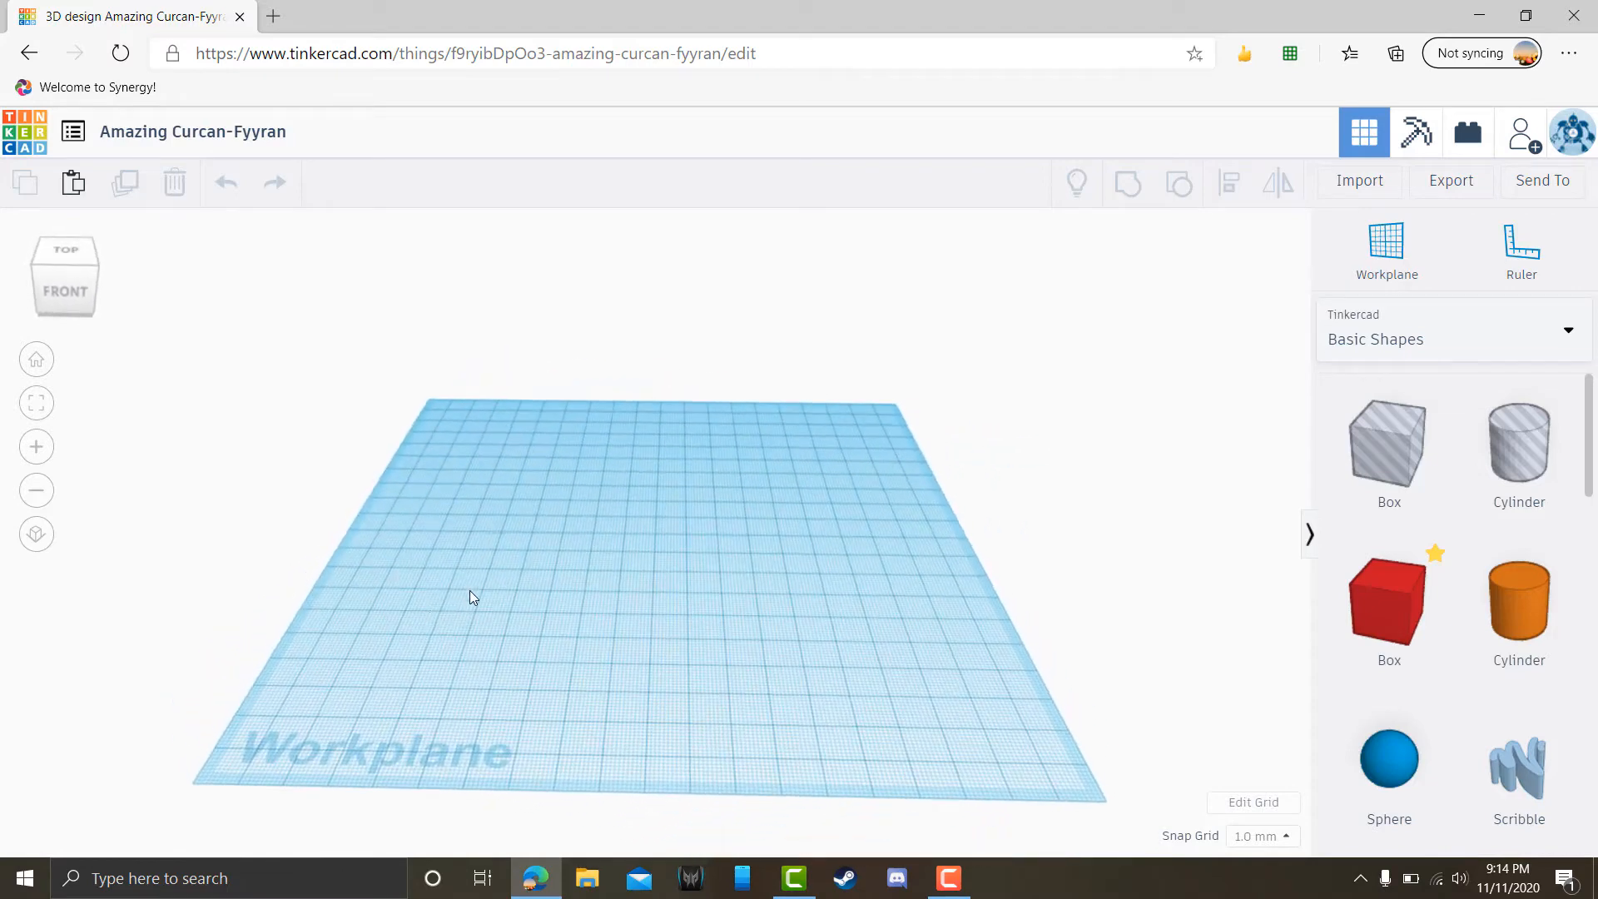
{"action": "left_click", "coordinate": [92, 271]}
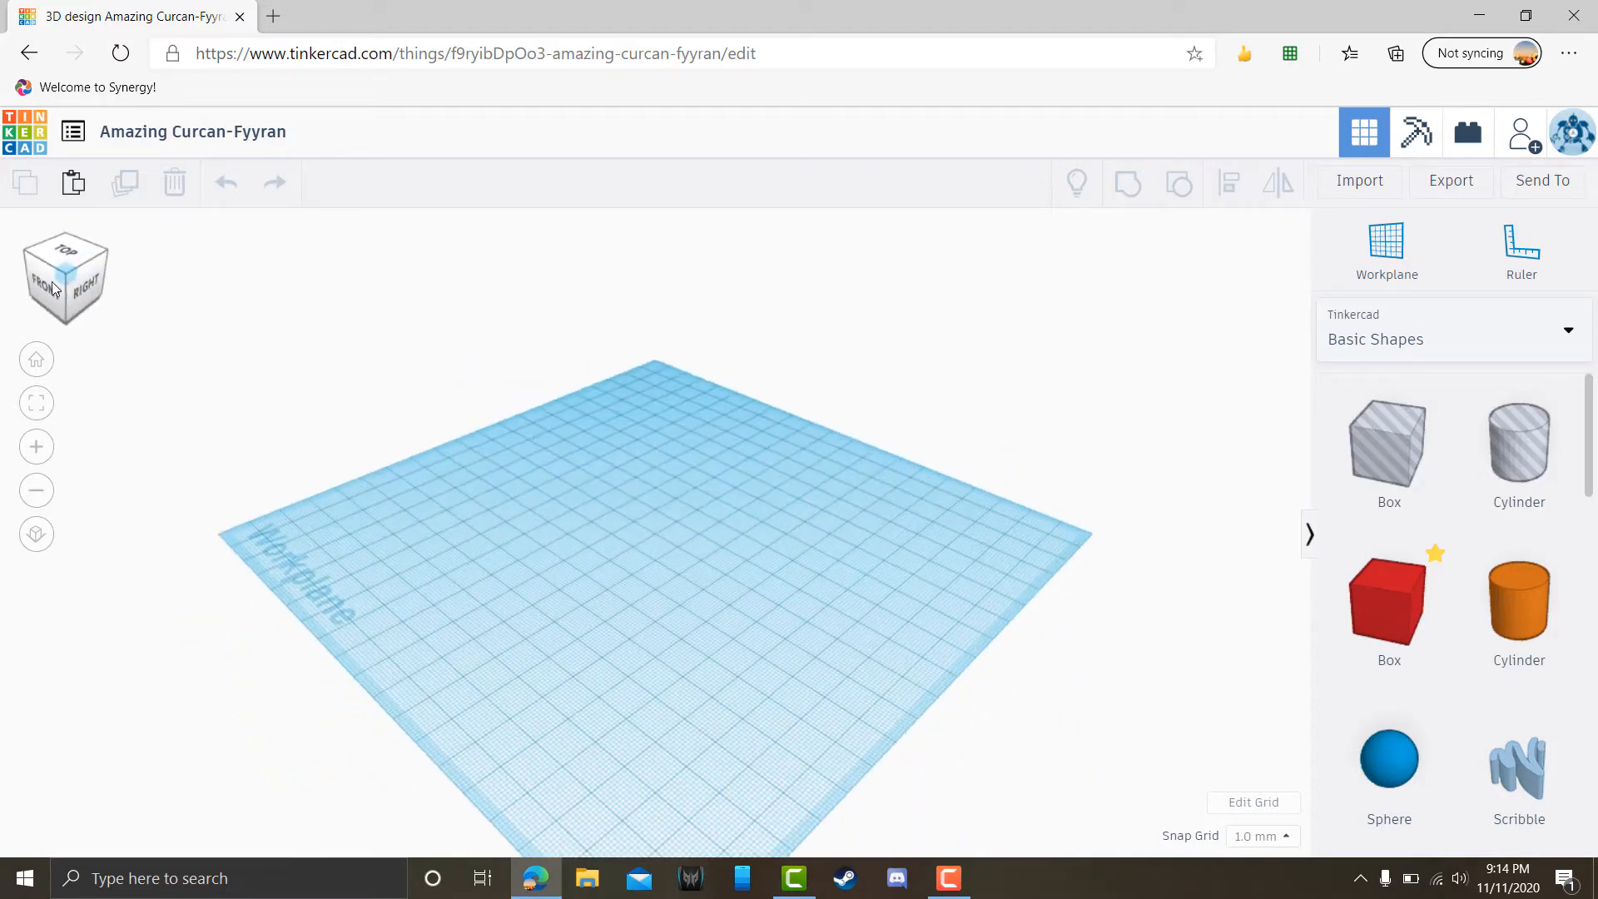
{"action": "left_click", "coordinate": [49, 273]}
{"action": "left_click", "coordinate": [72, 293]}
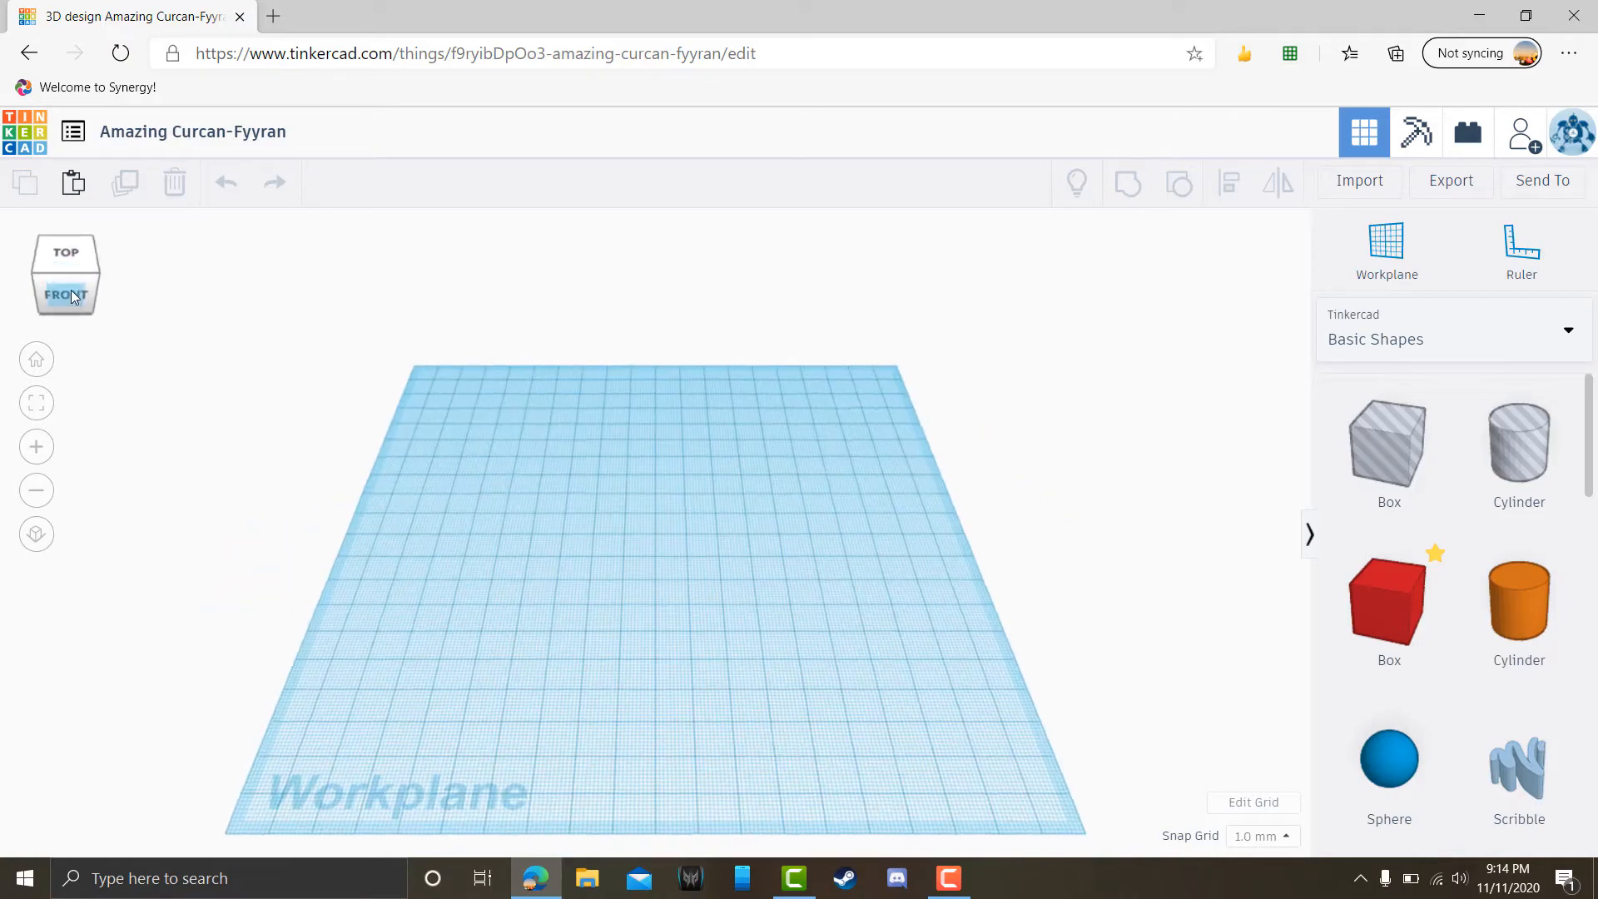
{"action": "left_click", "coordinate": [68, 248]}
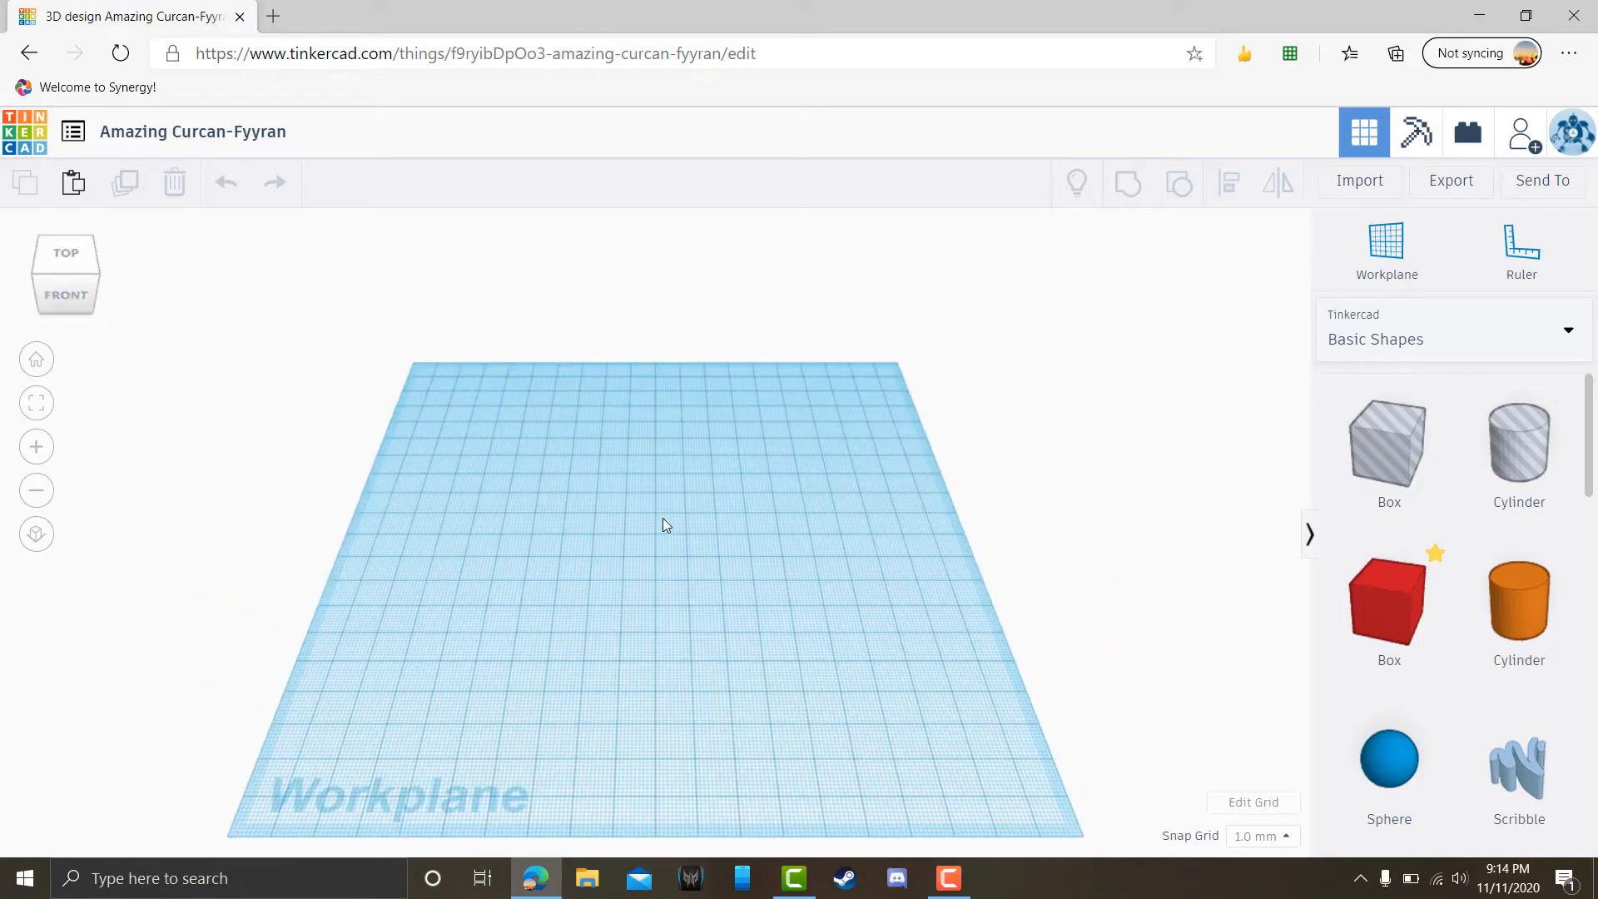
{"action": "middle_click_drag", "start_coordinate": [782, 599], "coordinate": [745, 506]}
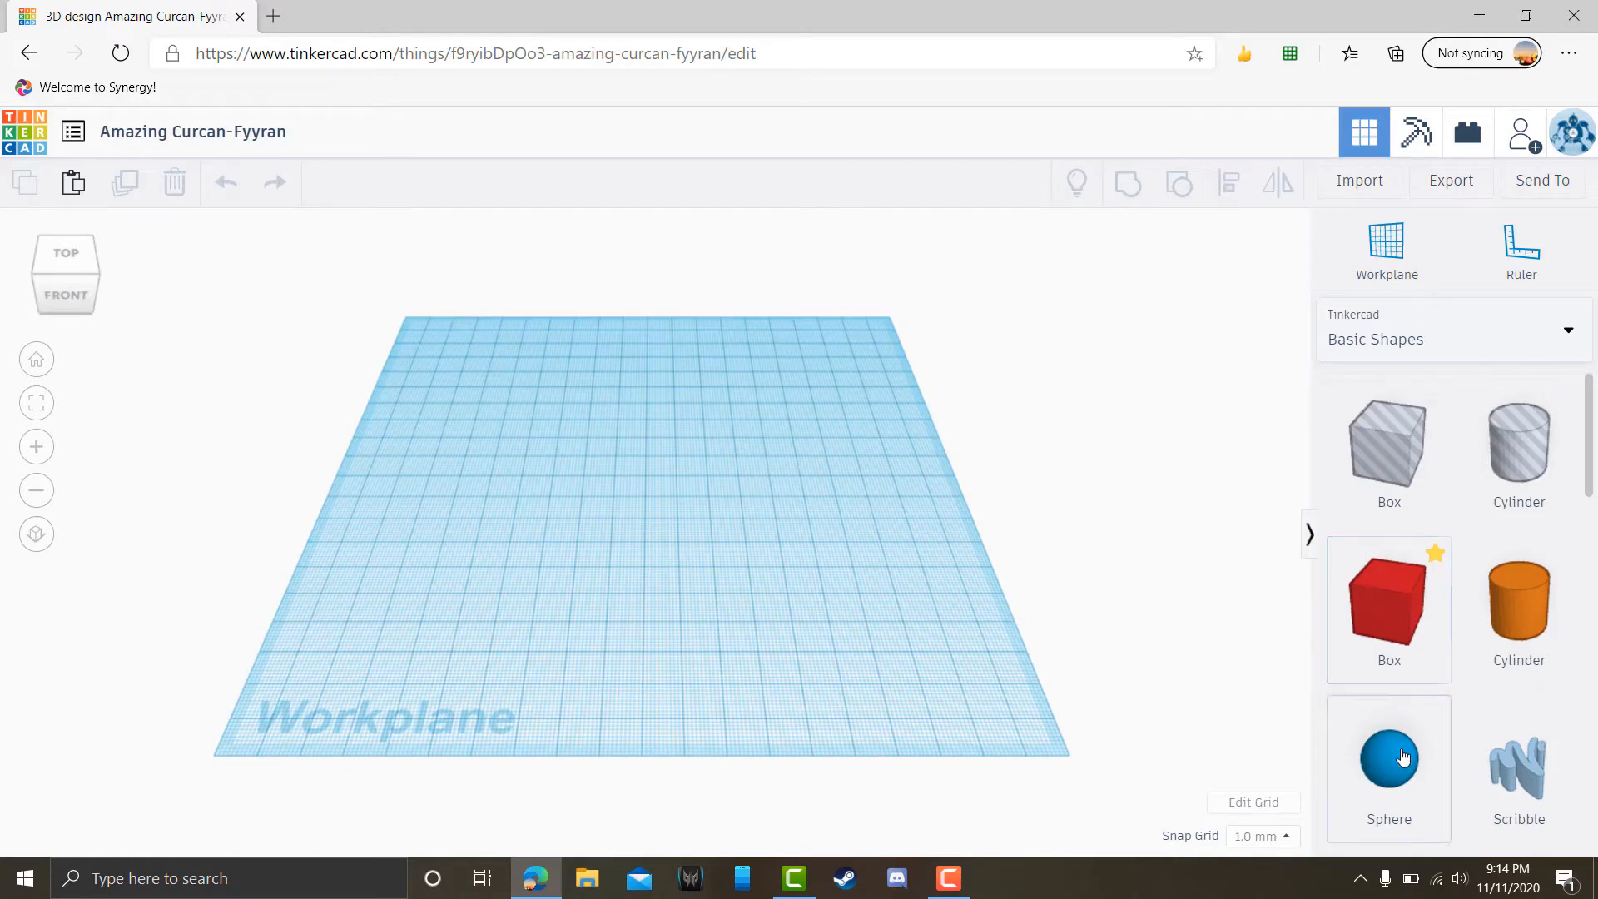
- Browse the available shapes in the Basic Shapes and Characters collections
{"action": "scroll", "coordinate": [1486, 512], "scroll_direction": "down", "scroll_amount": 3}
{"action": "scroll", "coordinate": [1486, 530], "scroll_direction": "down", "scroll_amount": 2}
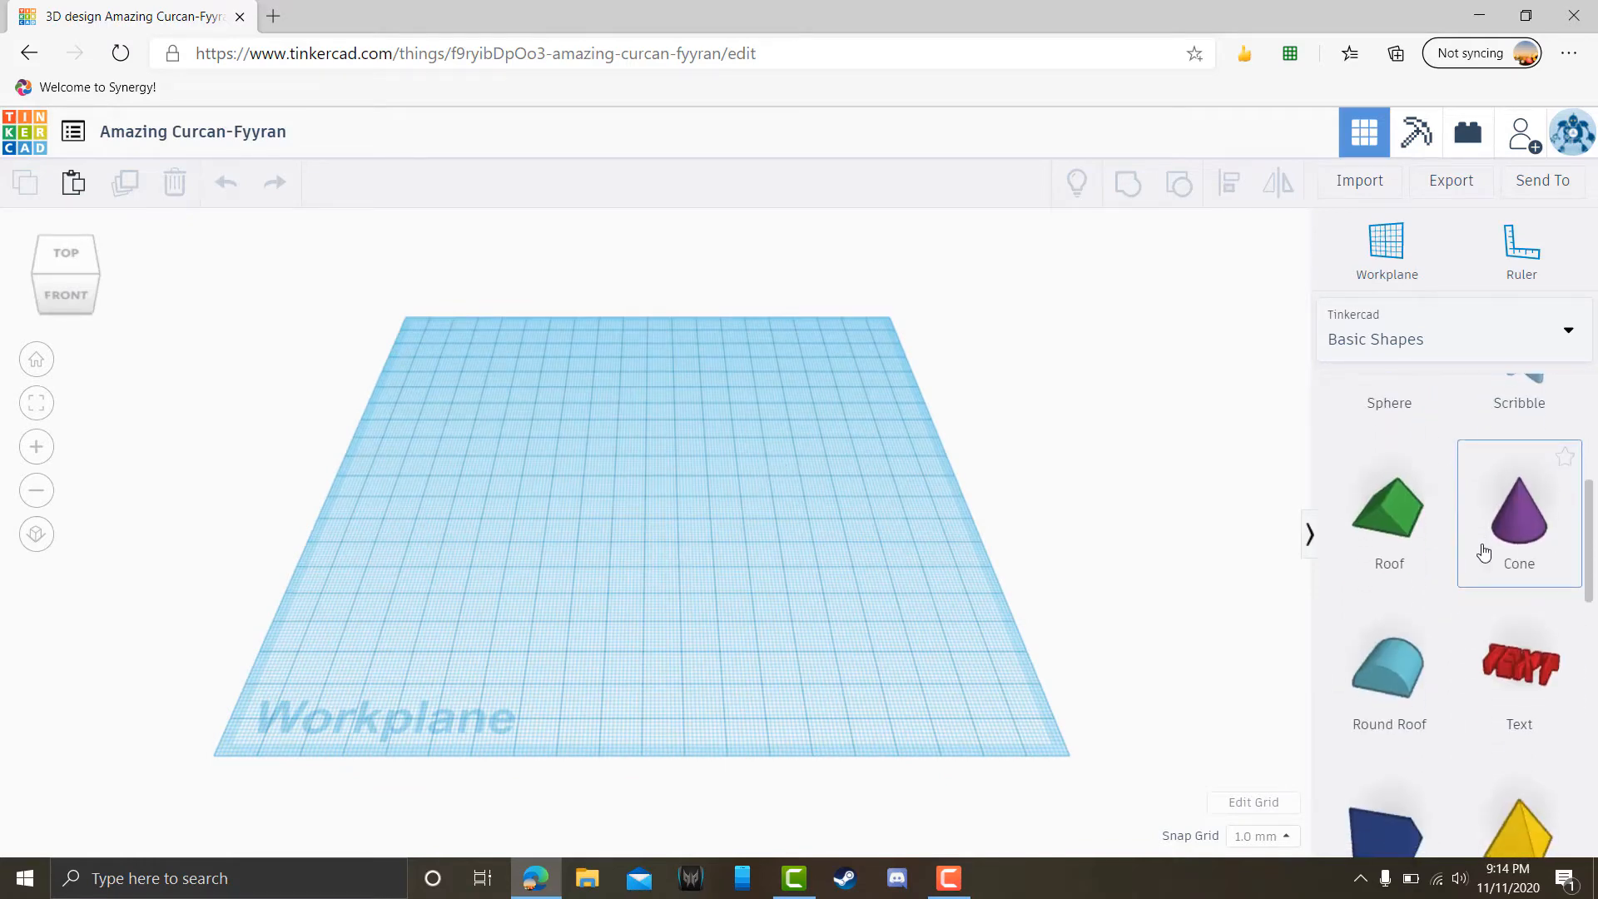
{"action": "scroll", "coordinate": [1506, 524], "scroll_direction": "up", "scroll_amount": 3}
{"action": "scroll", "coordinate": [1520, 583], "scroll_direction": "up", "scroll_amount": 1}
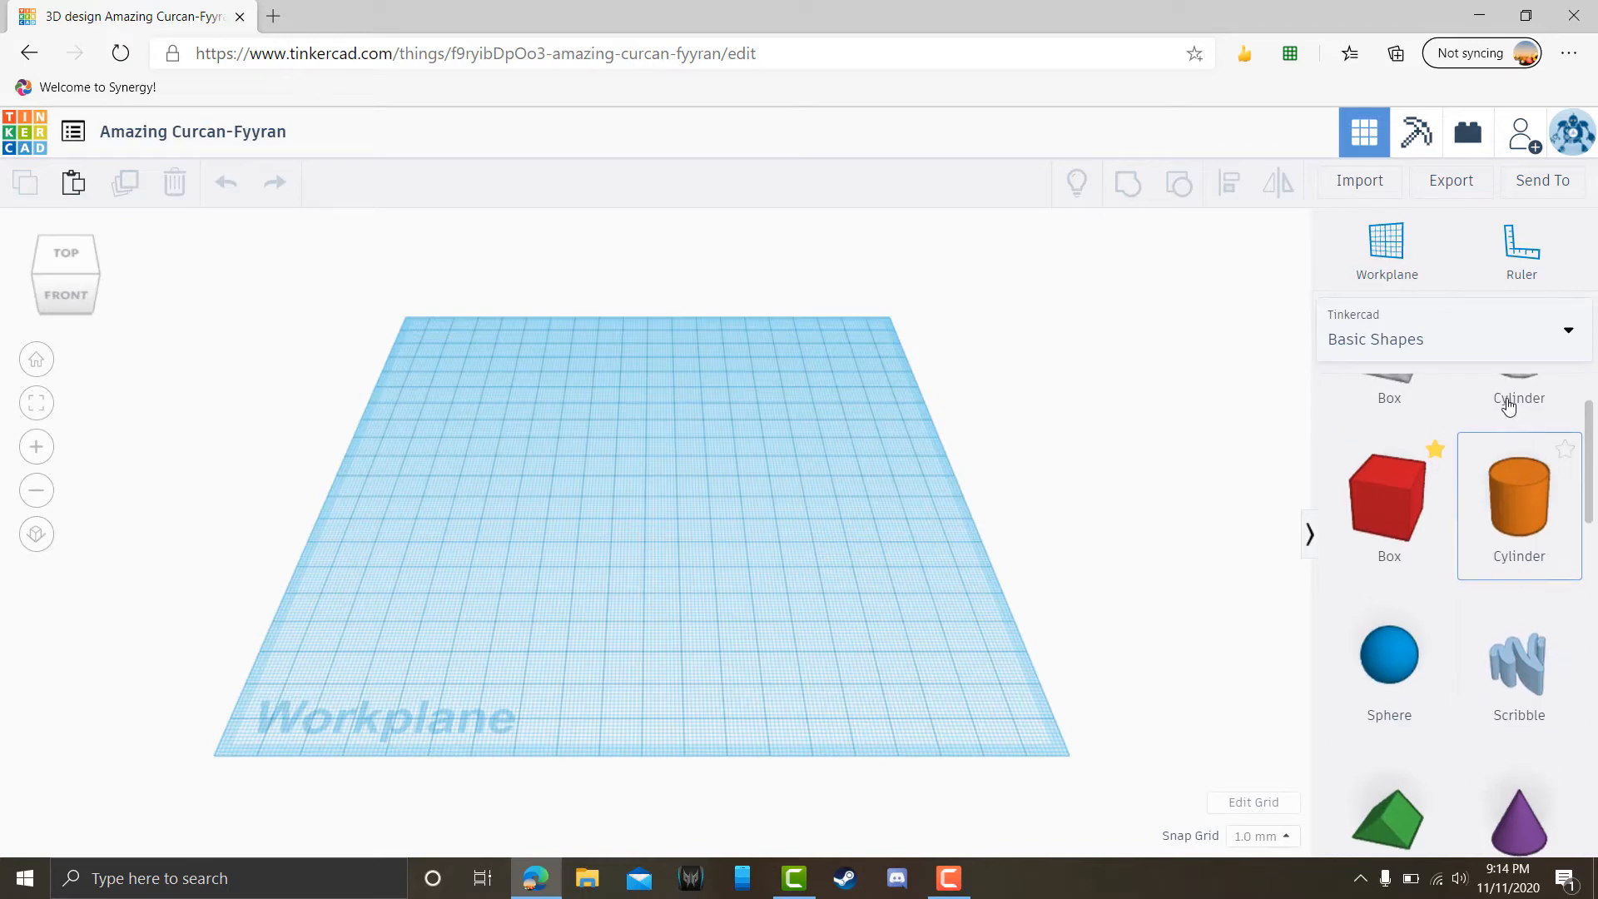
{"action": "left_click", "coordinate": [1467, 341]}
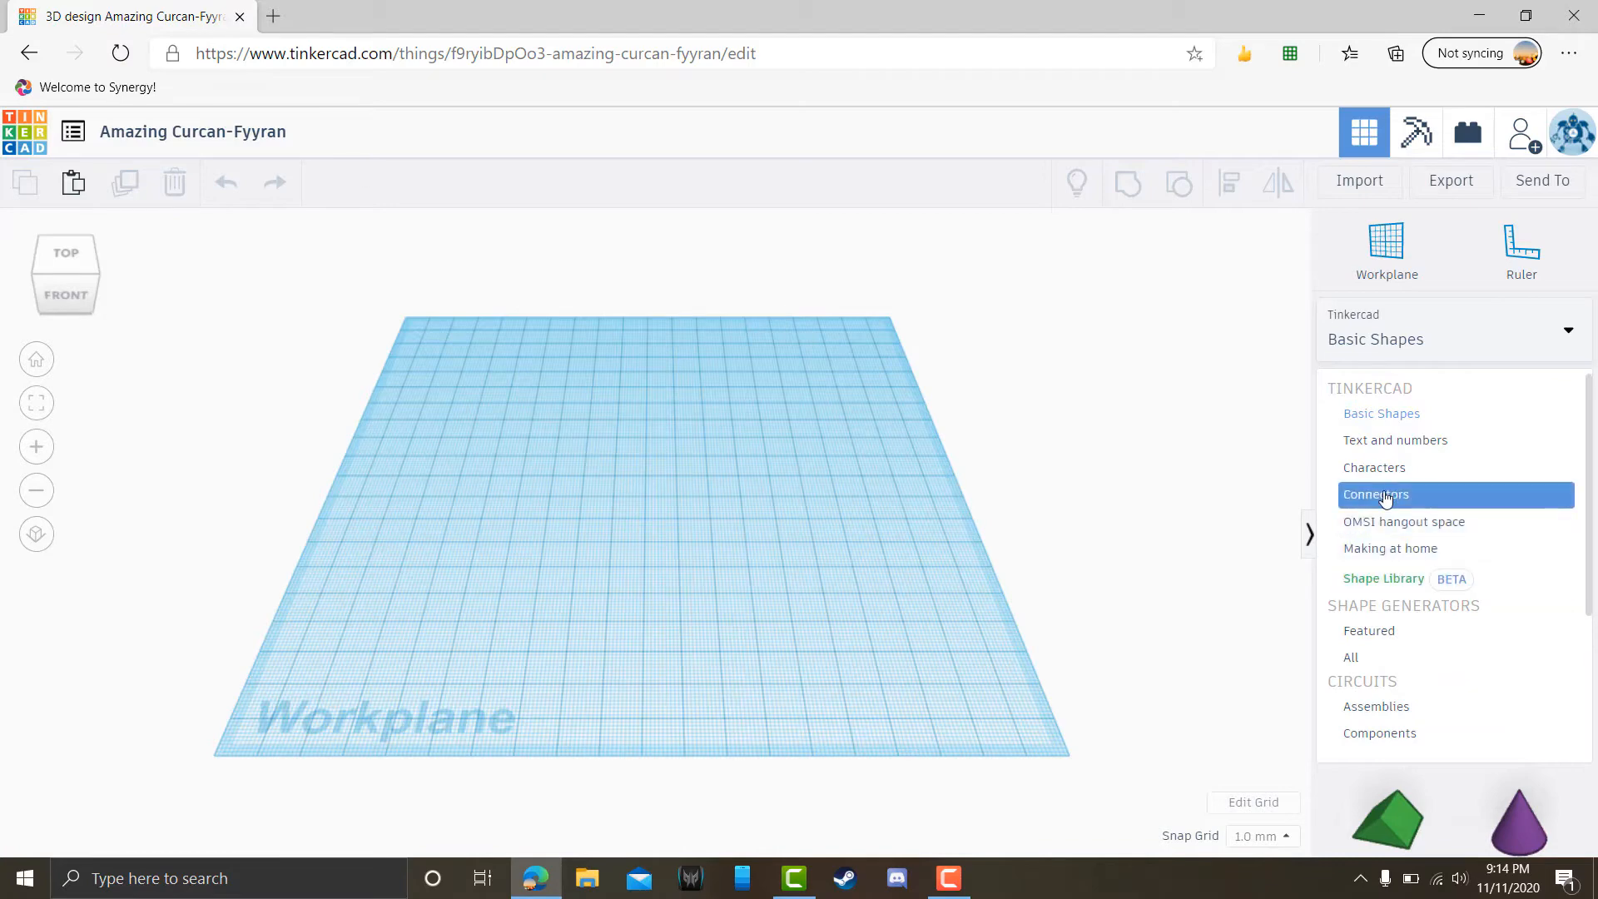
{"action": "left_click", "coordinate": [1381, 472]}
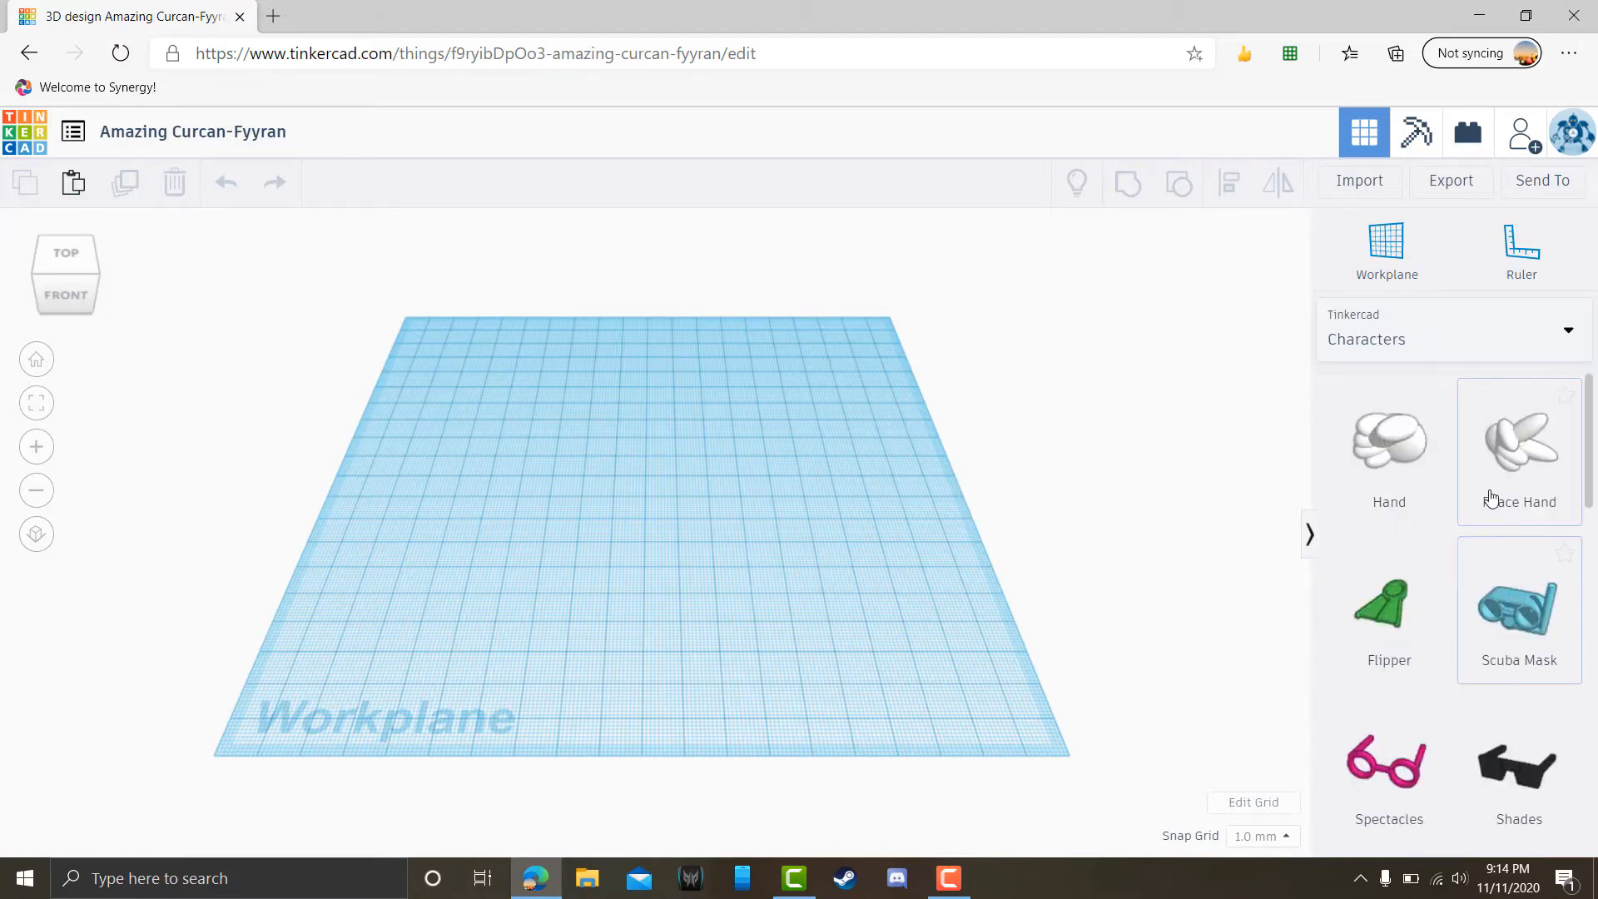
{"action": "scroll", "coordinate": [1458, 615], "scroll_direction": "down", "scroll_amount": 3}
{"action": "scroll", "coordinate": [1468, 604], "scroll_direction": "down", "scroll_amount": 3}
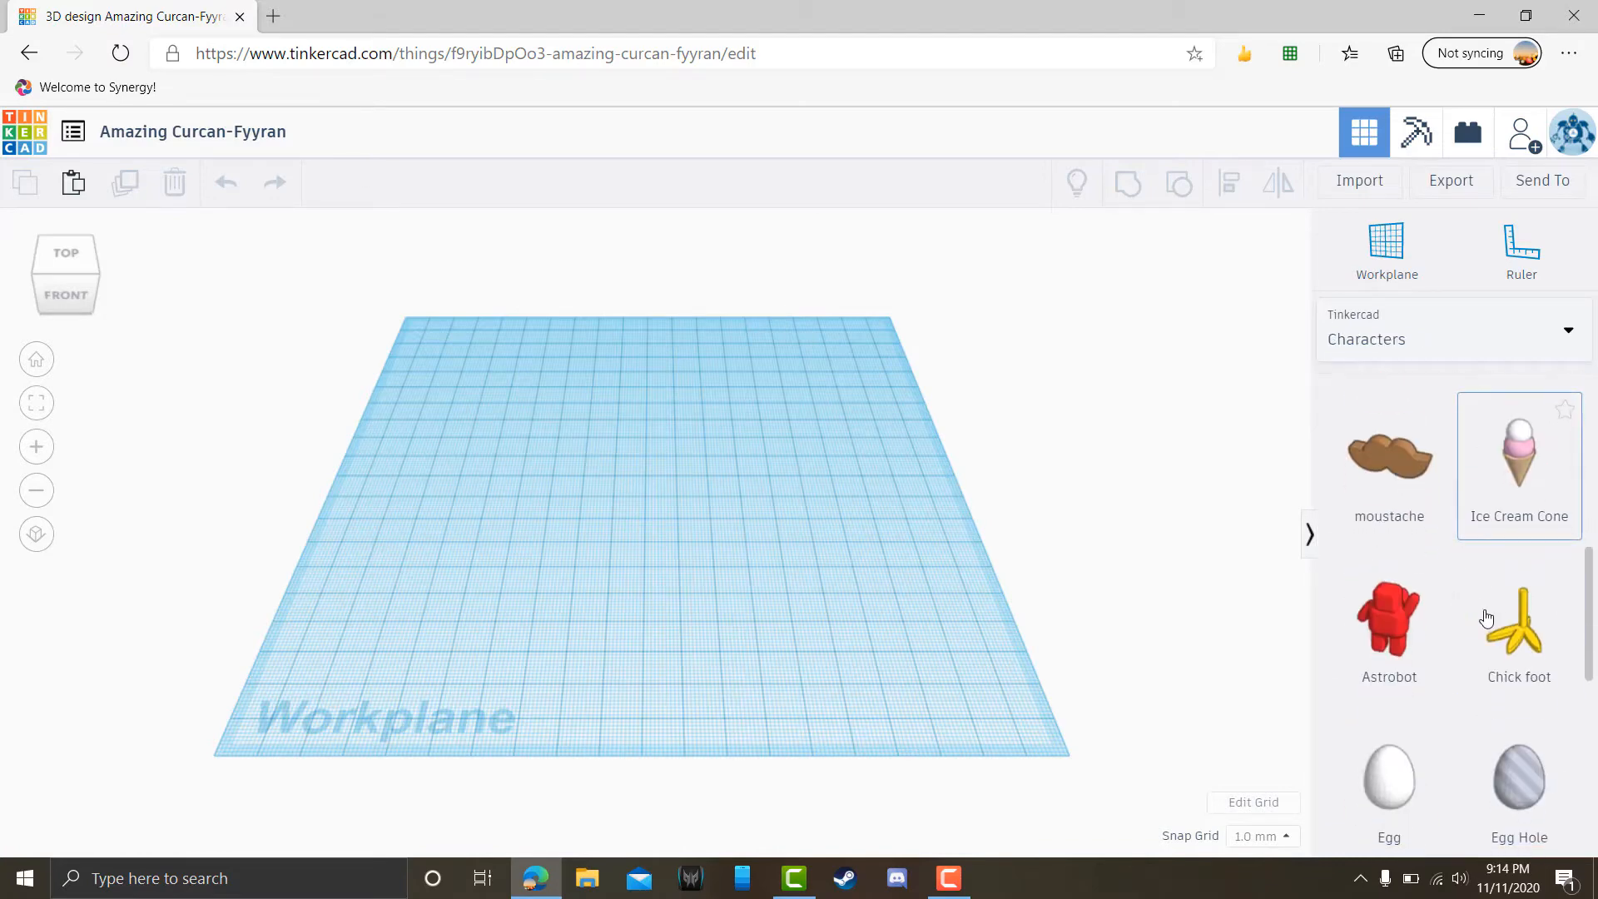
{"action": "scroll", "coordinate": [1478, 704], "scroll_direction": "down", "scroll_amount": 5}
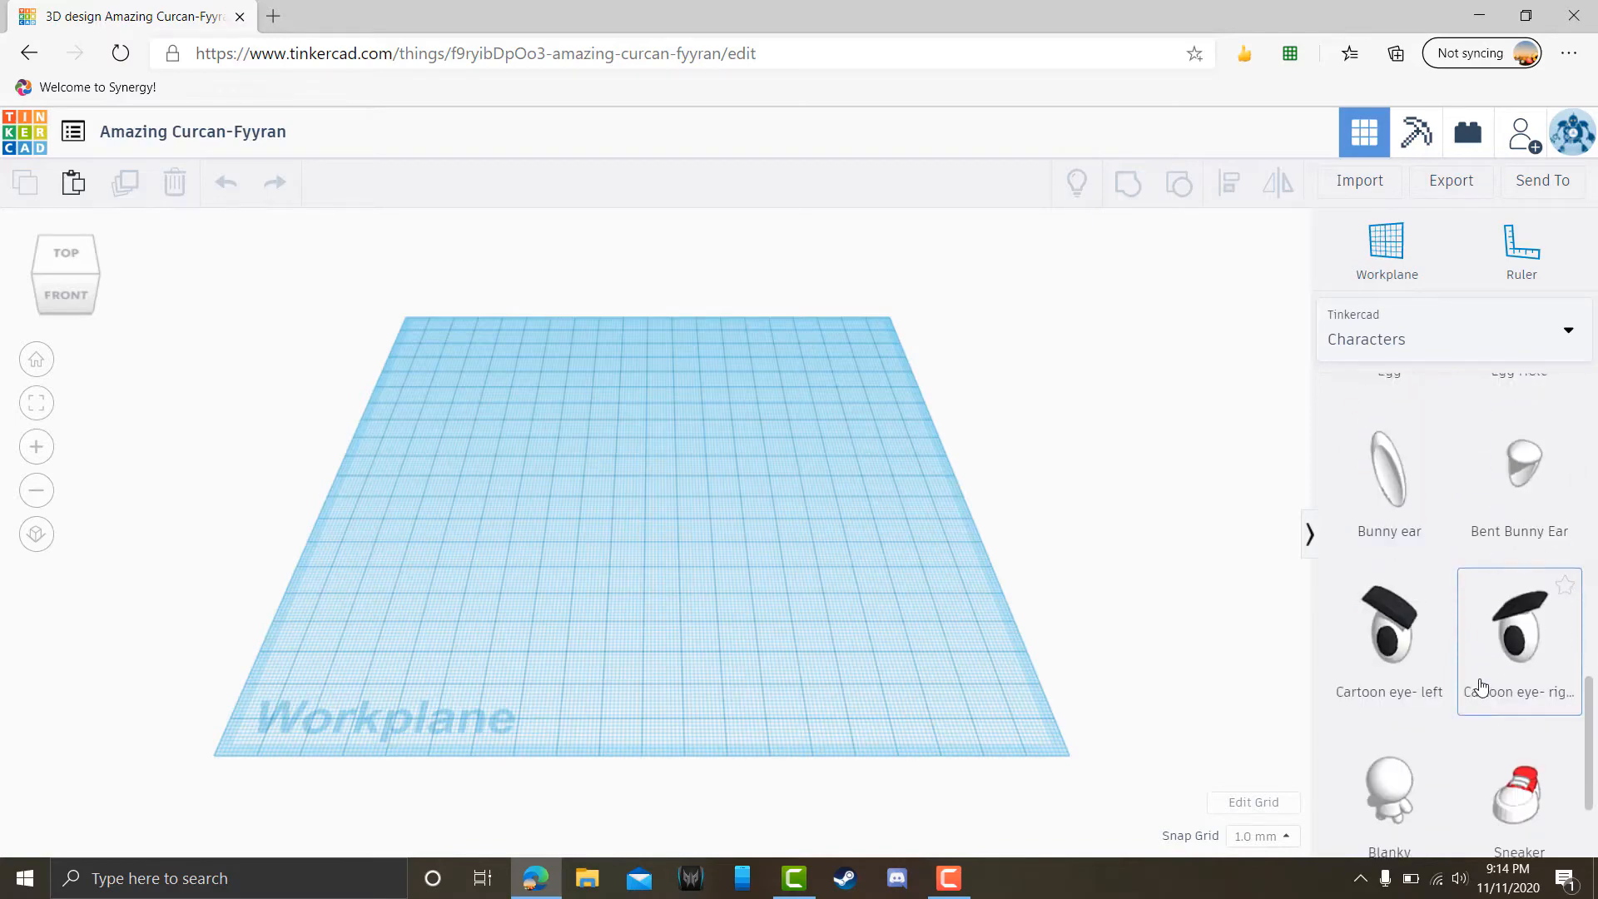
{"action": "scroll", "coordinate": [1477, 711], "scroll_direction": "up", "scroll_amount": 2}
{"action": "scroll", "coordinate": [1485, 717], "scroll_direction": "up", "scroll_amount": 8}
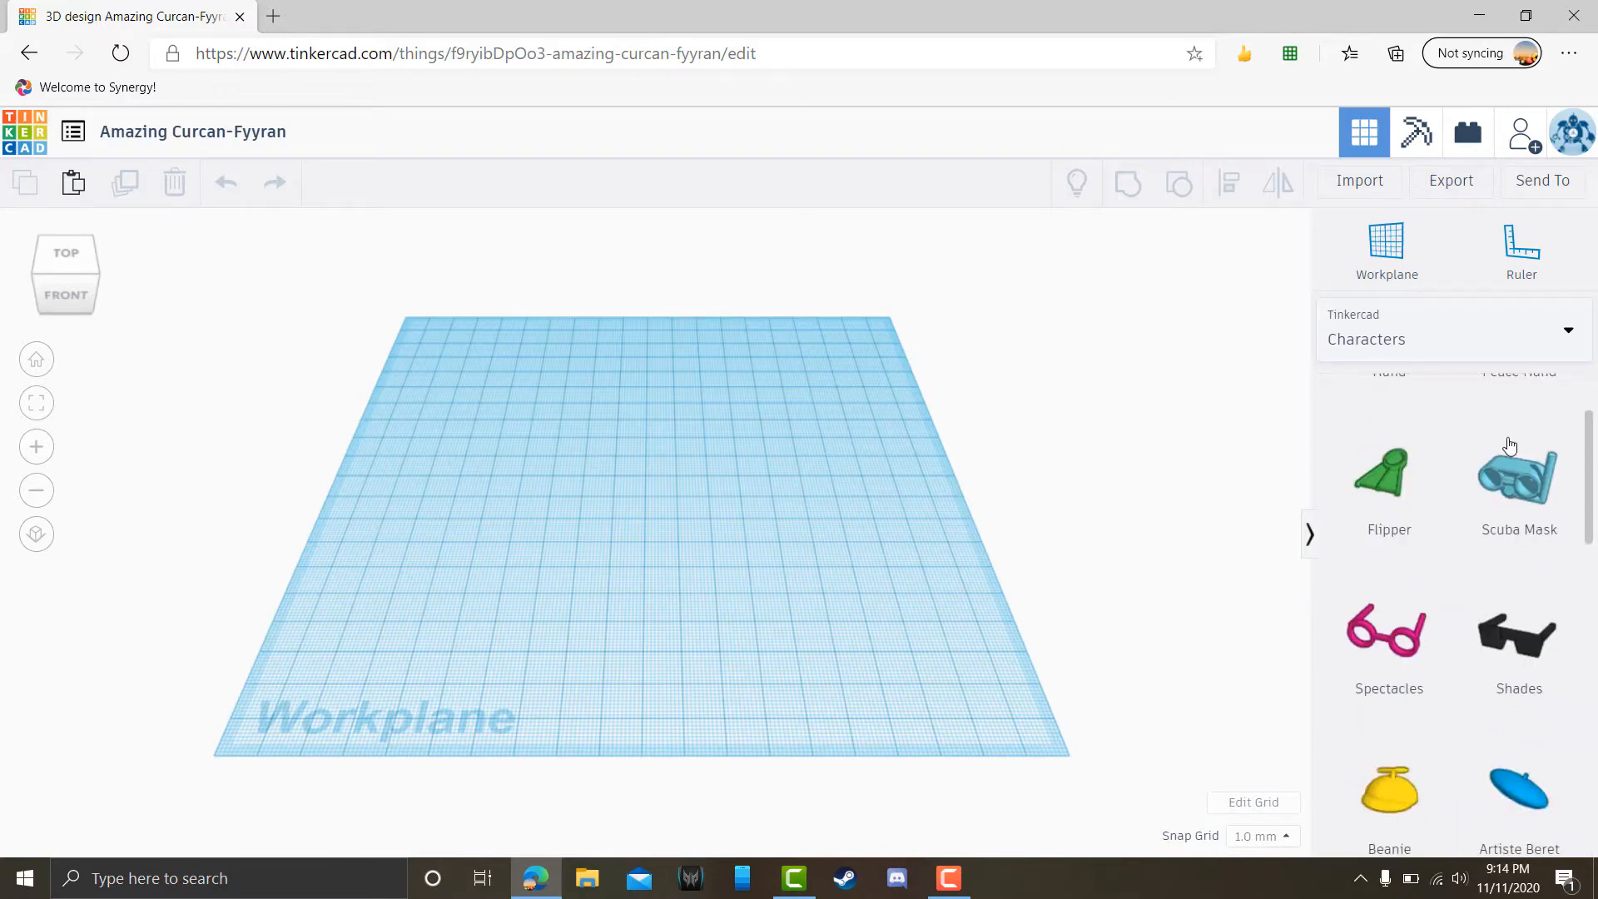
- Switch back to the Basic Shapes collection and place a solid red box on the workplane, slightly left of its centre
{"action": "left_click", "coordinate": [1480, 343]}
{"action": "left_click", "coordinate": [1422, 413]}
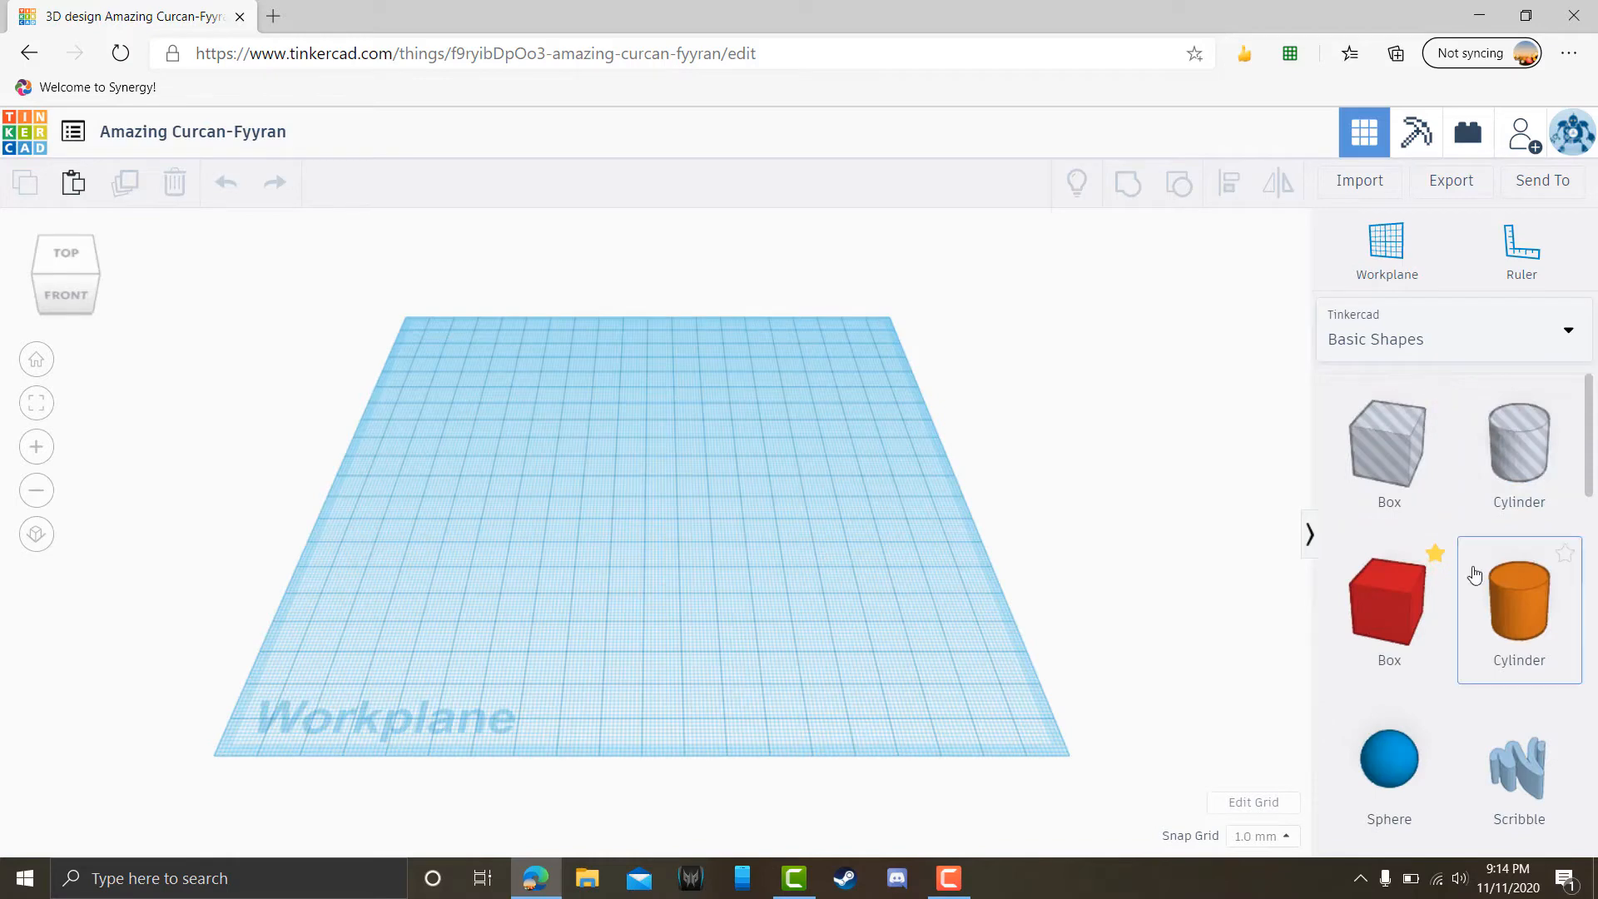
{"action": "scroll", "coordinate": [1494, 564], "scroll_direction": "down", "scroll_amount": 4}
{"action": "scroll", "coordinate": [1498, 572], "scroll_direction": "down", "scroll_amount": 3}
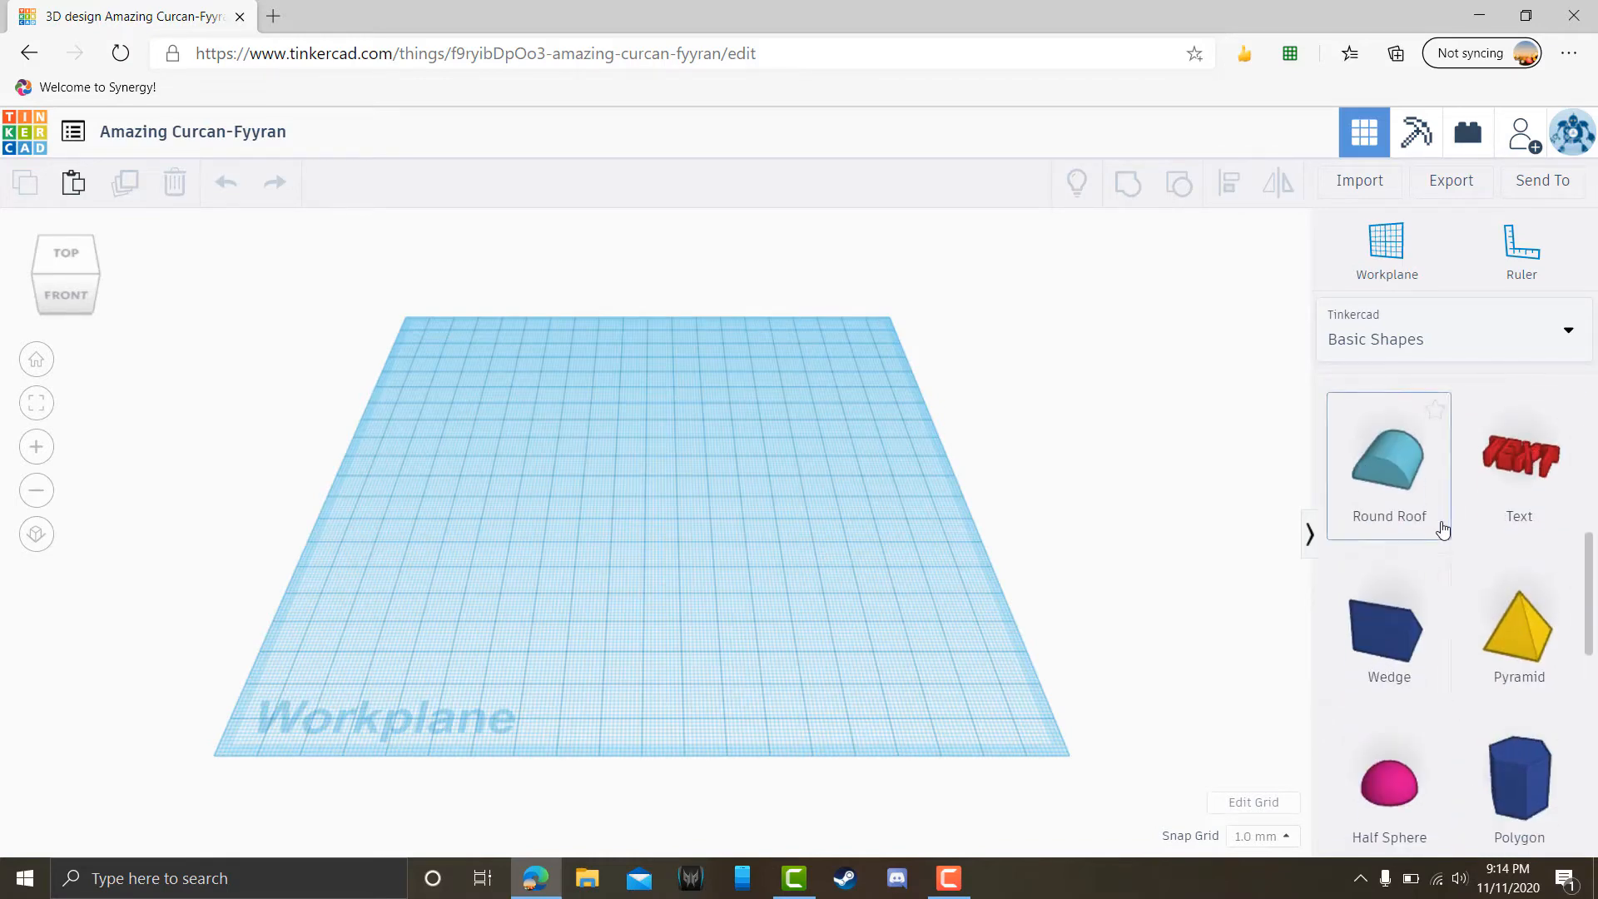
{"action": "scroll", "coordinate": [1460, 654], "scroll_direction": "up", "scroll_amount": 3}
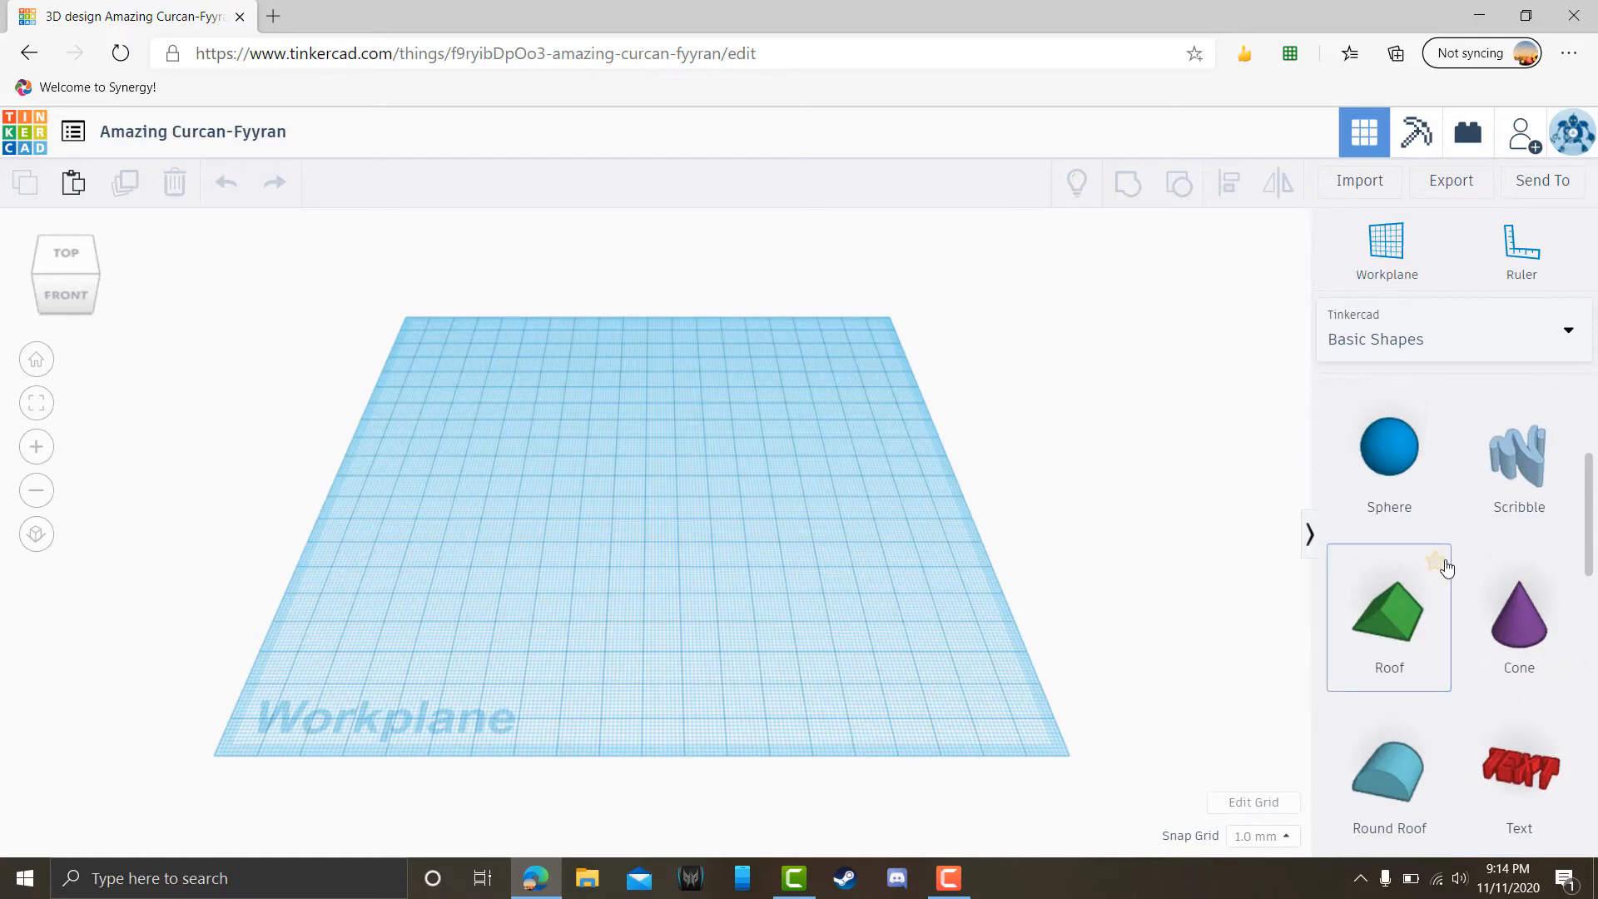
{"action": "scroll", "coordinate": [1444, 564], "scroll_direction": "up", "scroll_amount": 3}
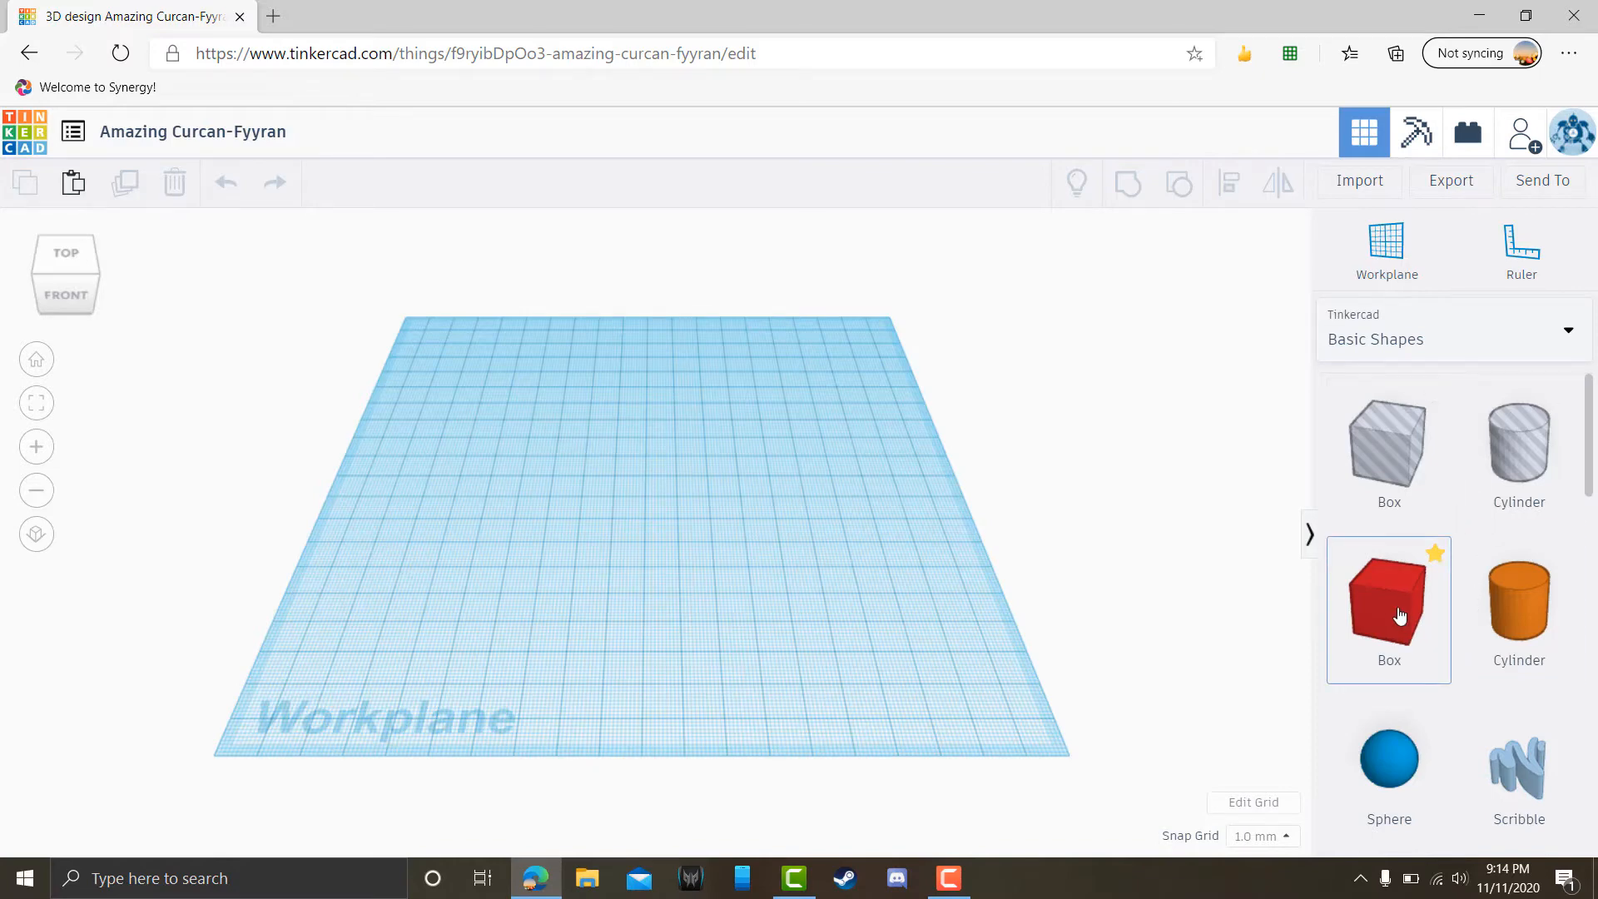
{"action": "left_click_drag", "start_coordinate": [1395, 614], "coordinate": [578, 486]}
{"action": "scroll", "coordinate": [487, 466], "scroll_direction": "up", "scroll_amount": 5}
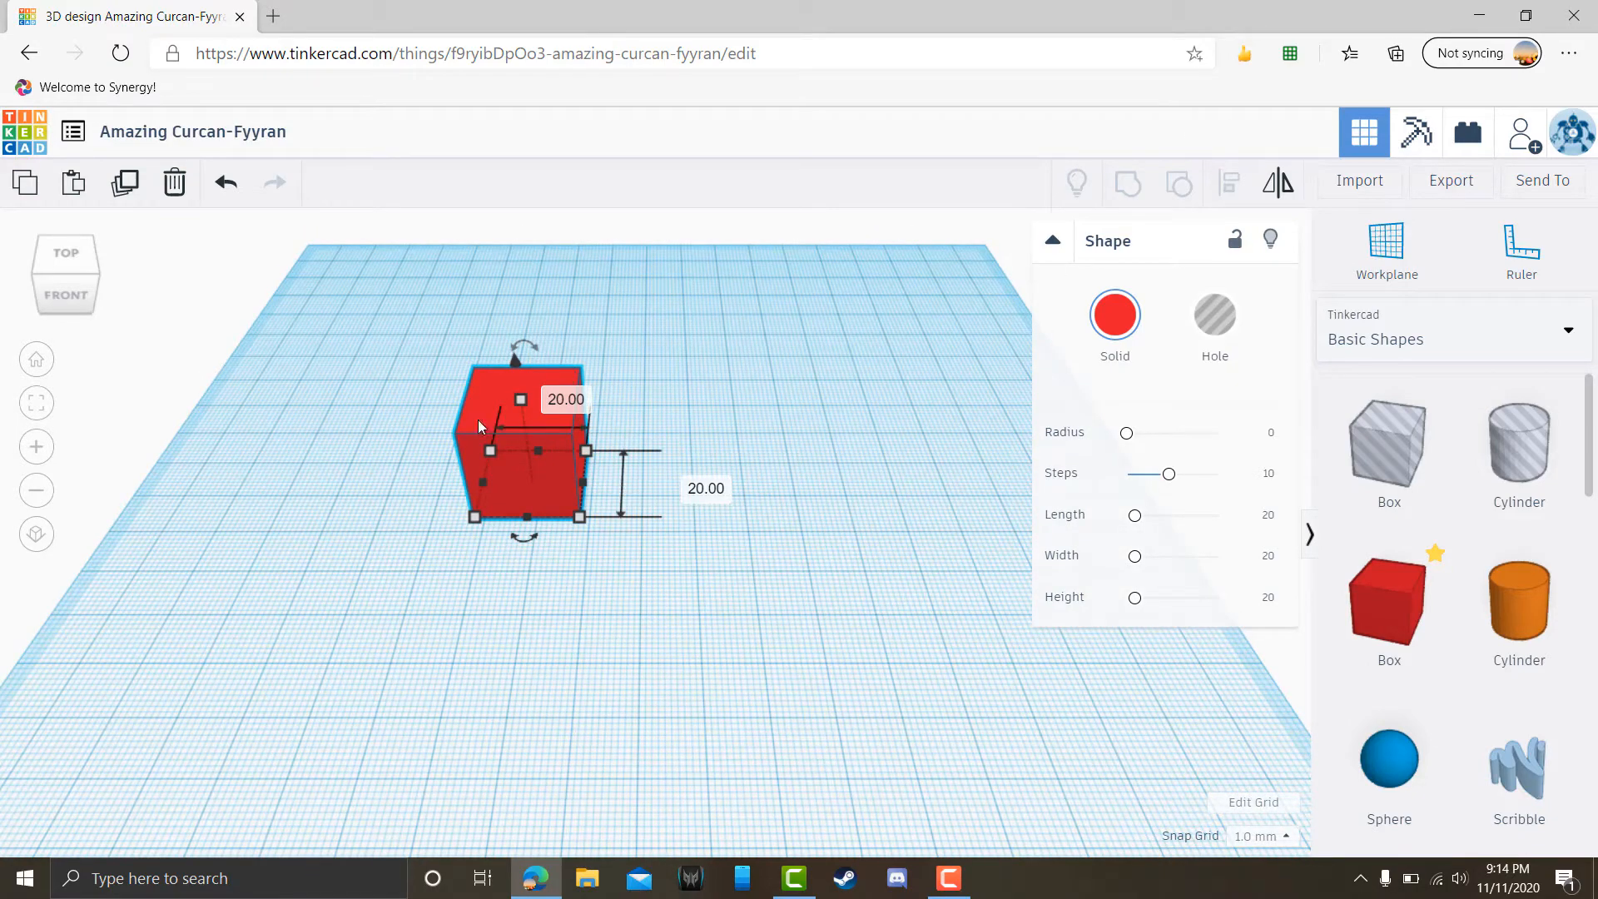
- Flatten the red box to a height of 5 mm and stretch it sideways to 88 mm
{"action": "left_click_drag", "start_coordinate": [521, 400], "coordinate": [527, 462]}
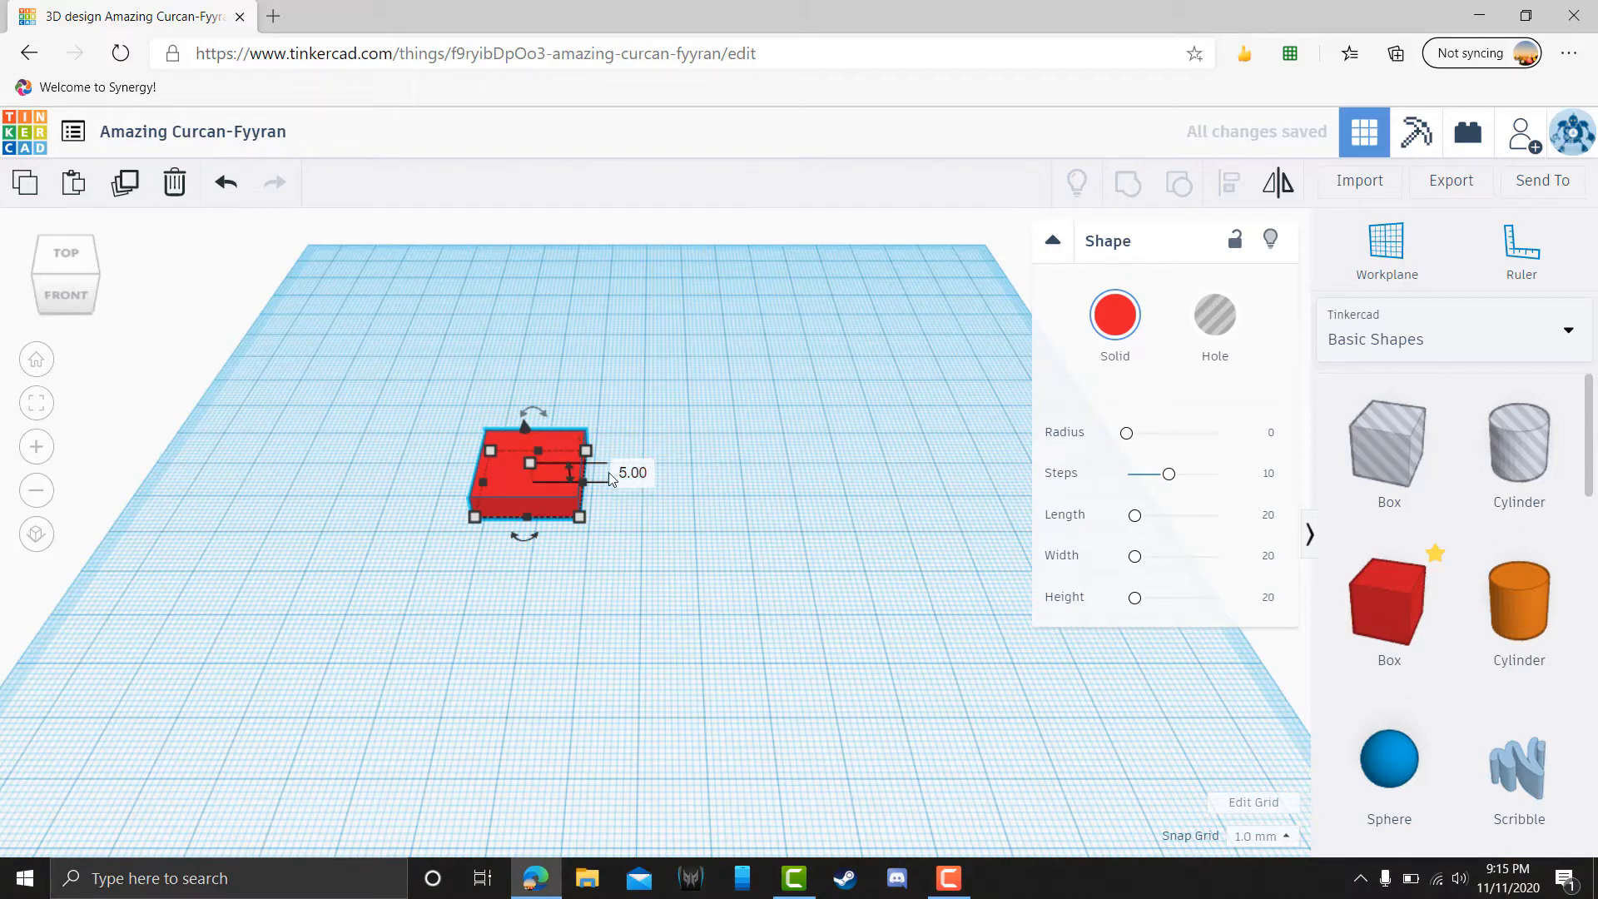
{"action": "left_click_drag", "start_coordinate": [583, 481], "coordinate": [925, 489]}
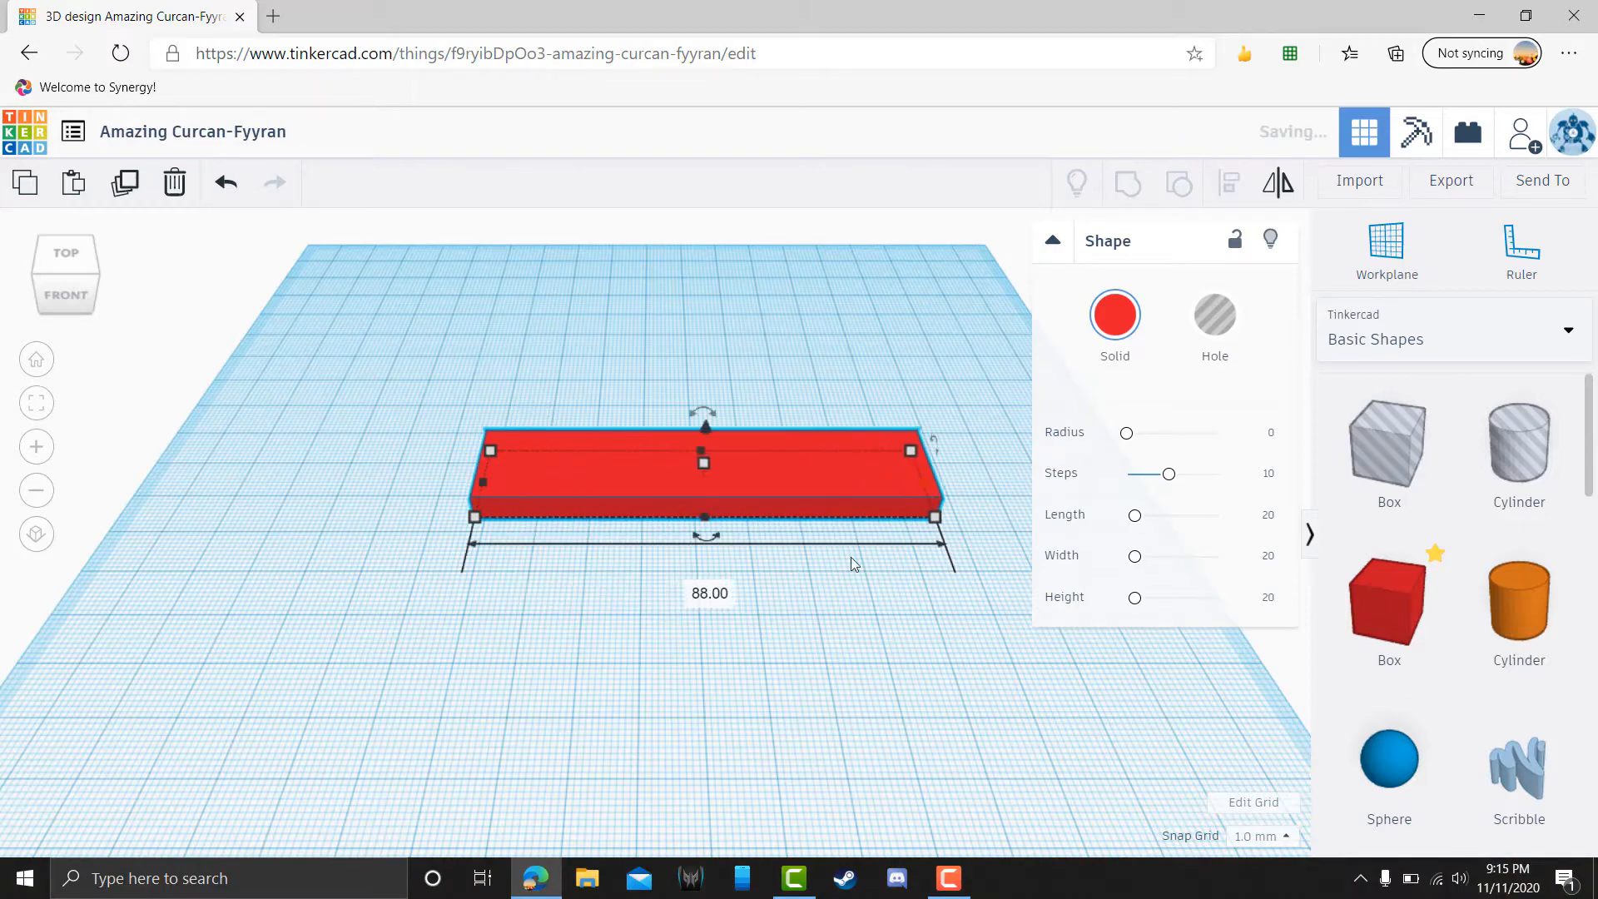
{"action": "scroll", "coordinate": [741, 596], "scroll_direction": "down", "scroll_amount": 2}
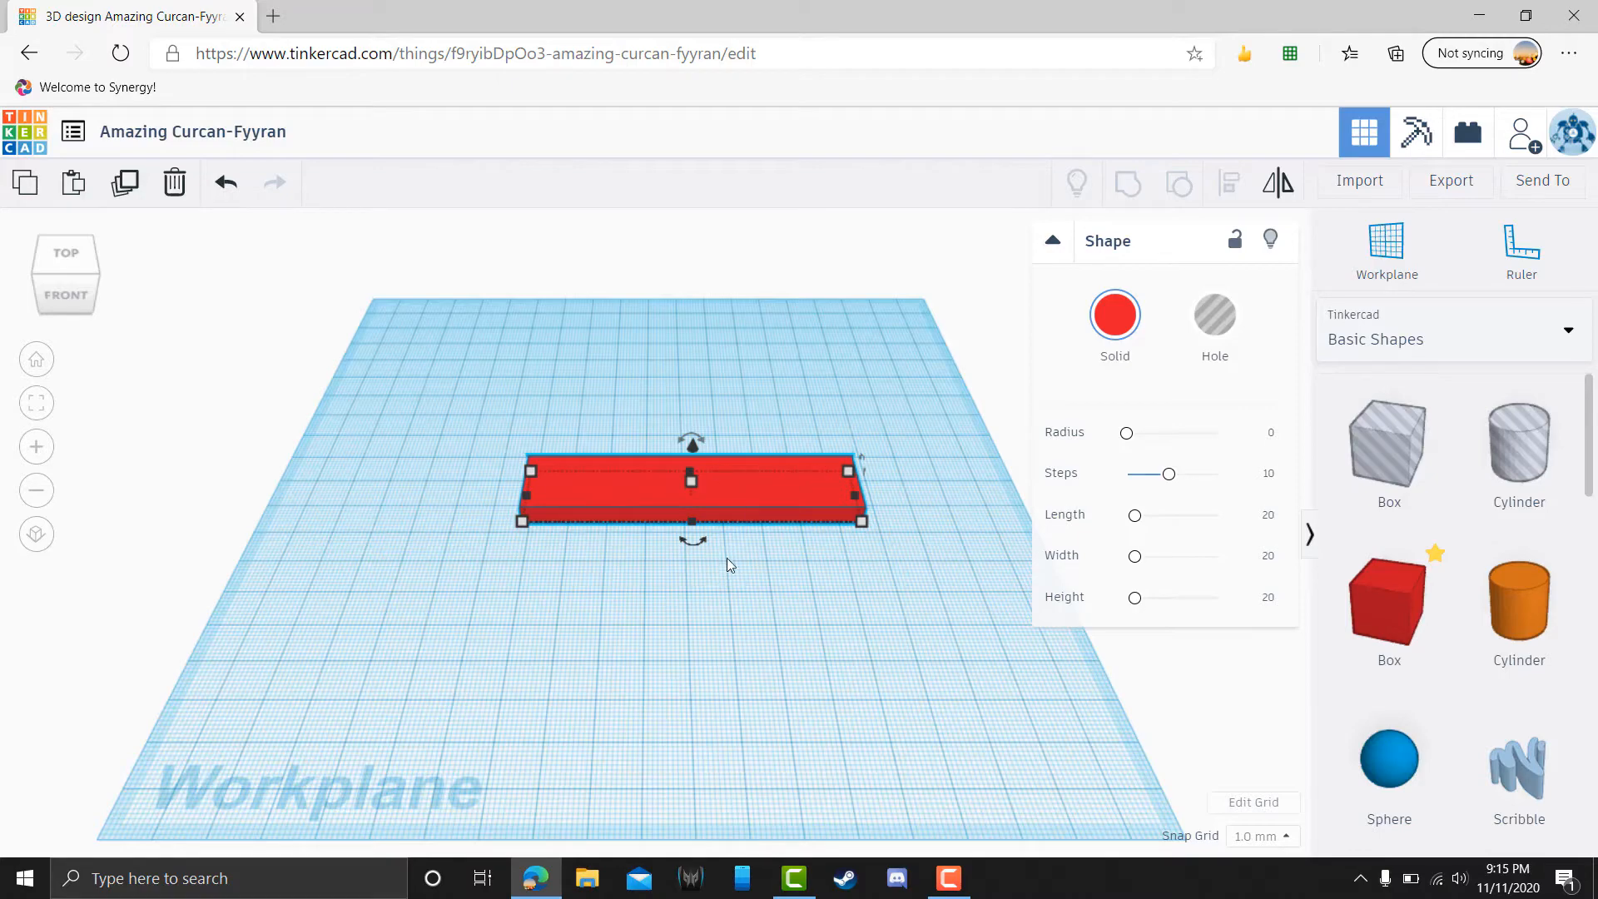
{"action": "scroll", "coordinate": [732, 453], "scroll_direction": "up", "scroll_amount": 2}
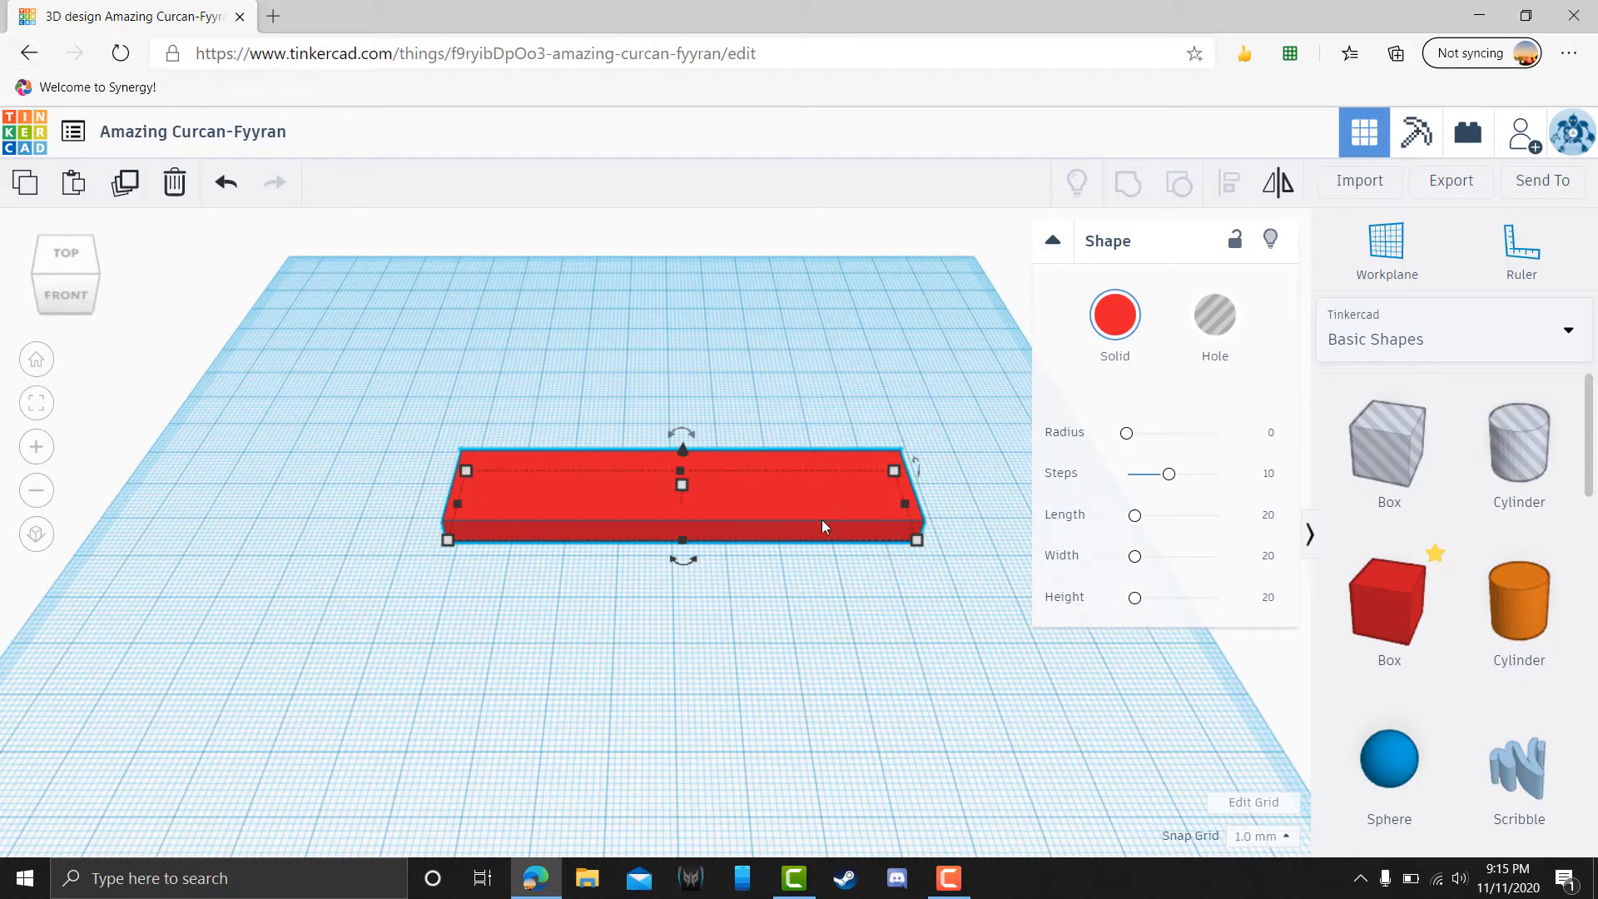
- Move the red plate toward the left side of the workplane and enlarge it to 91 by 33 mm
{"action": "left_click_drag", "start_coordinate": [598, 494], "coordinate": [363, 484]}
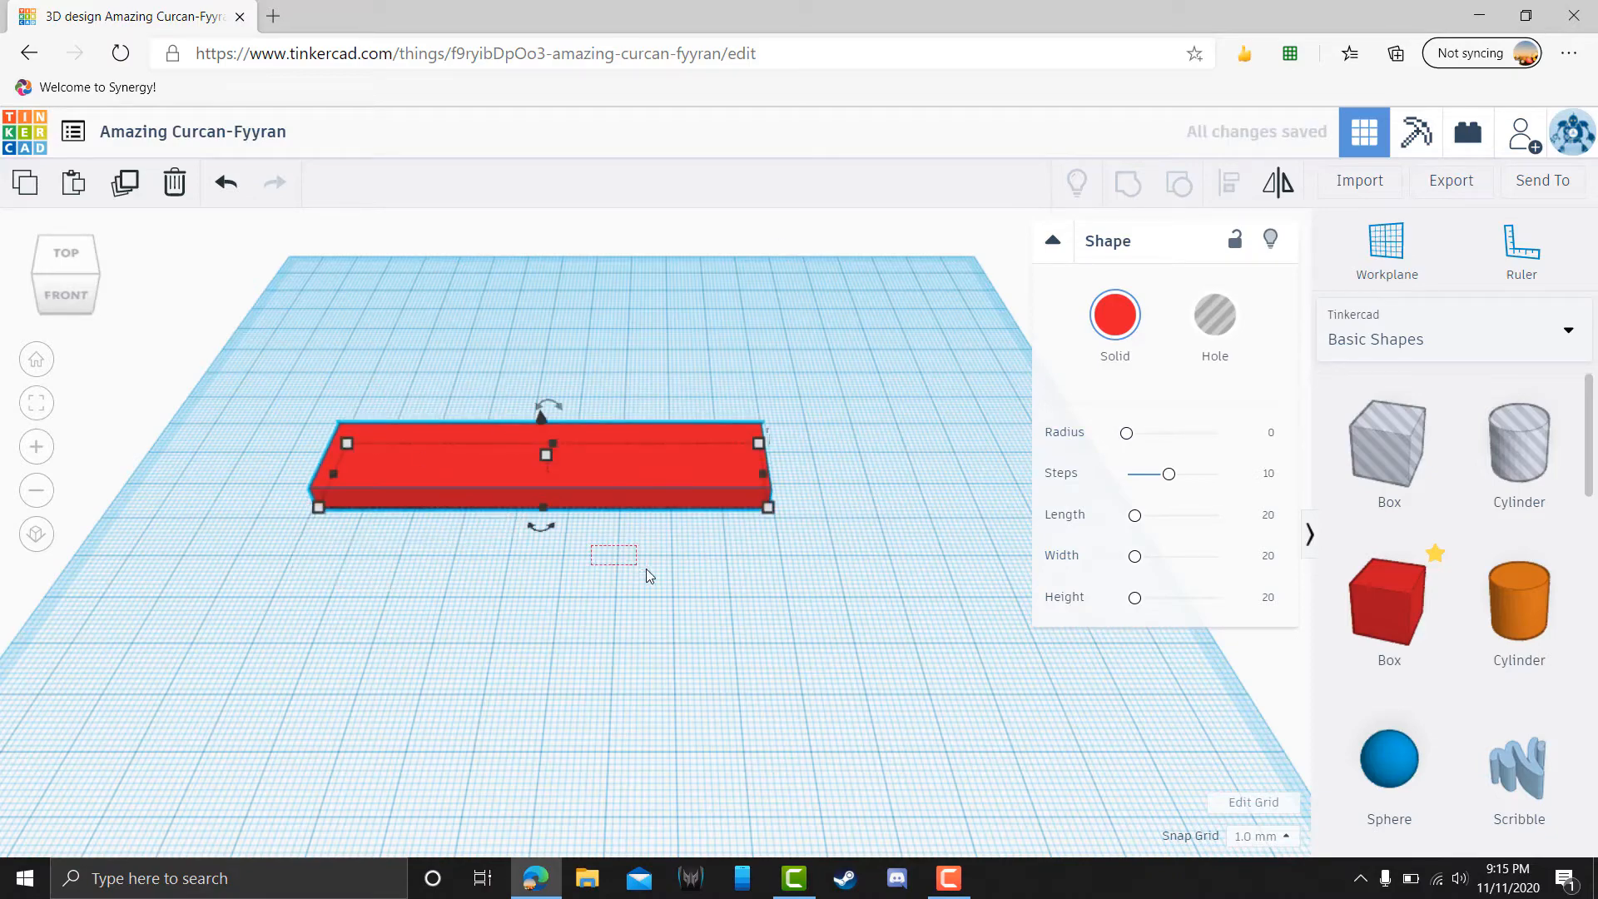
{"action": "left_click", "coordinate": [617, 561]}
{"action": "left_click", "coordinate": [667, 491]}
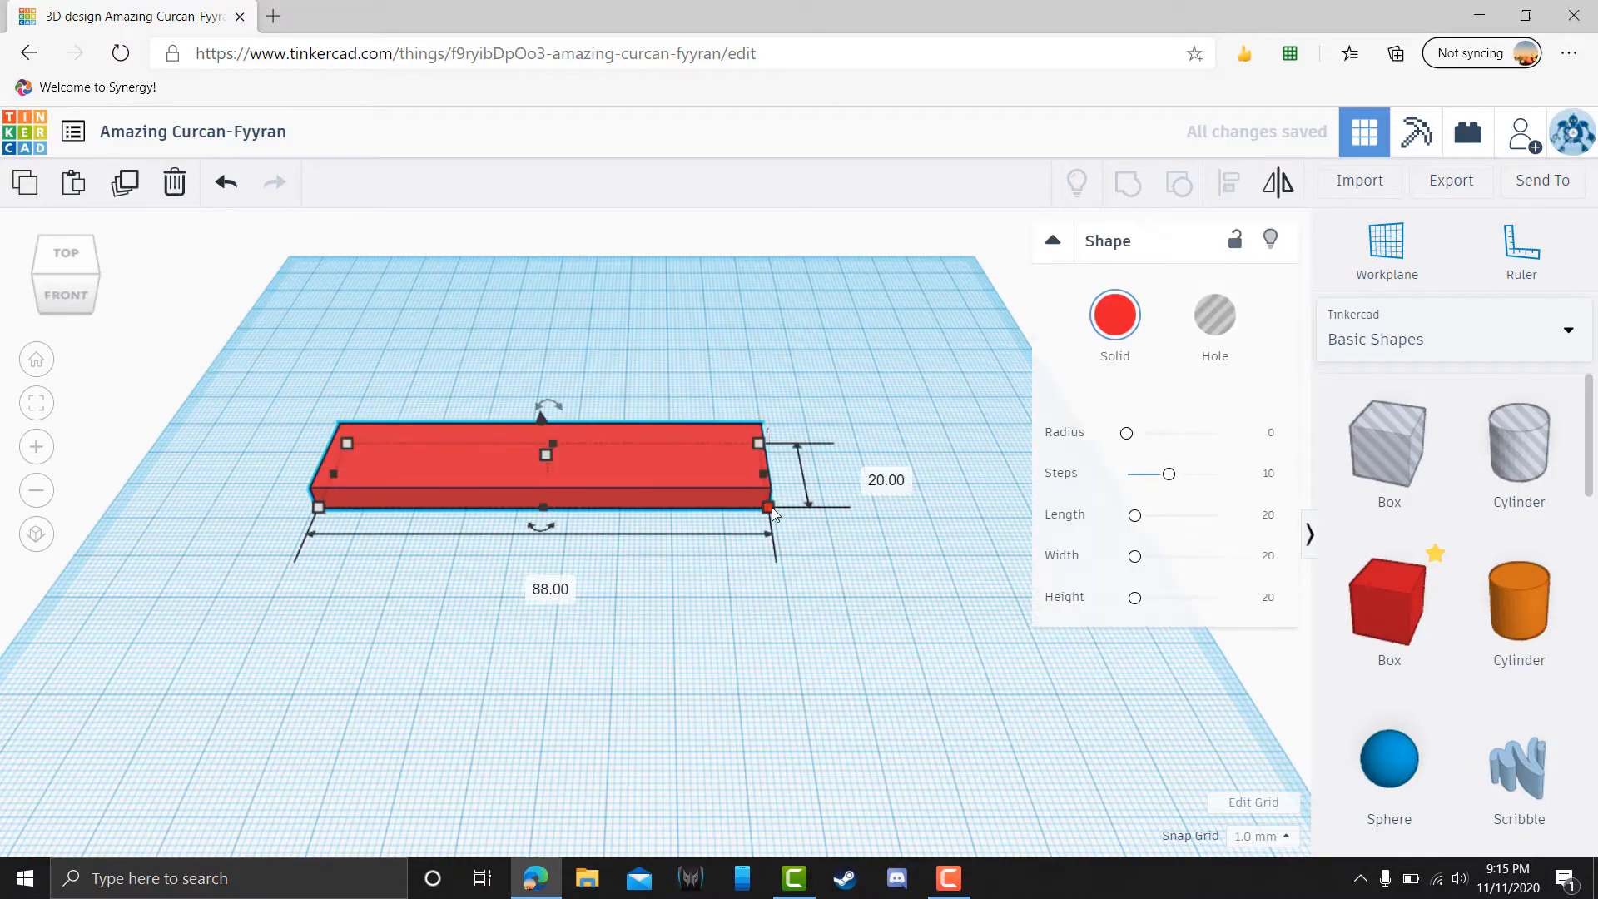
{"action": "left_click_drag", "start_coordinate": [772, 507], "coordinate": [796, 562]}
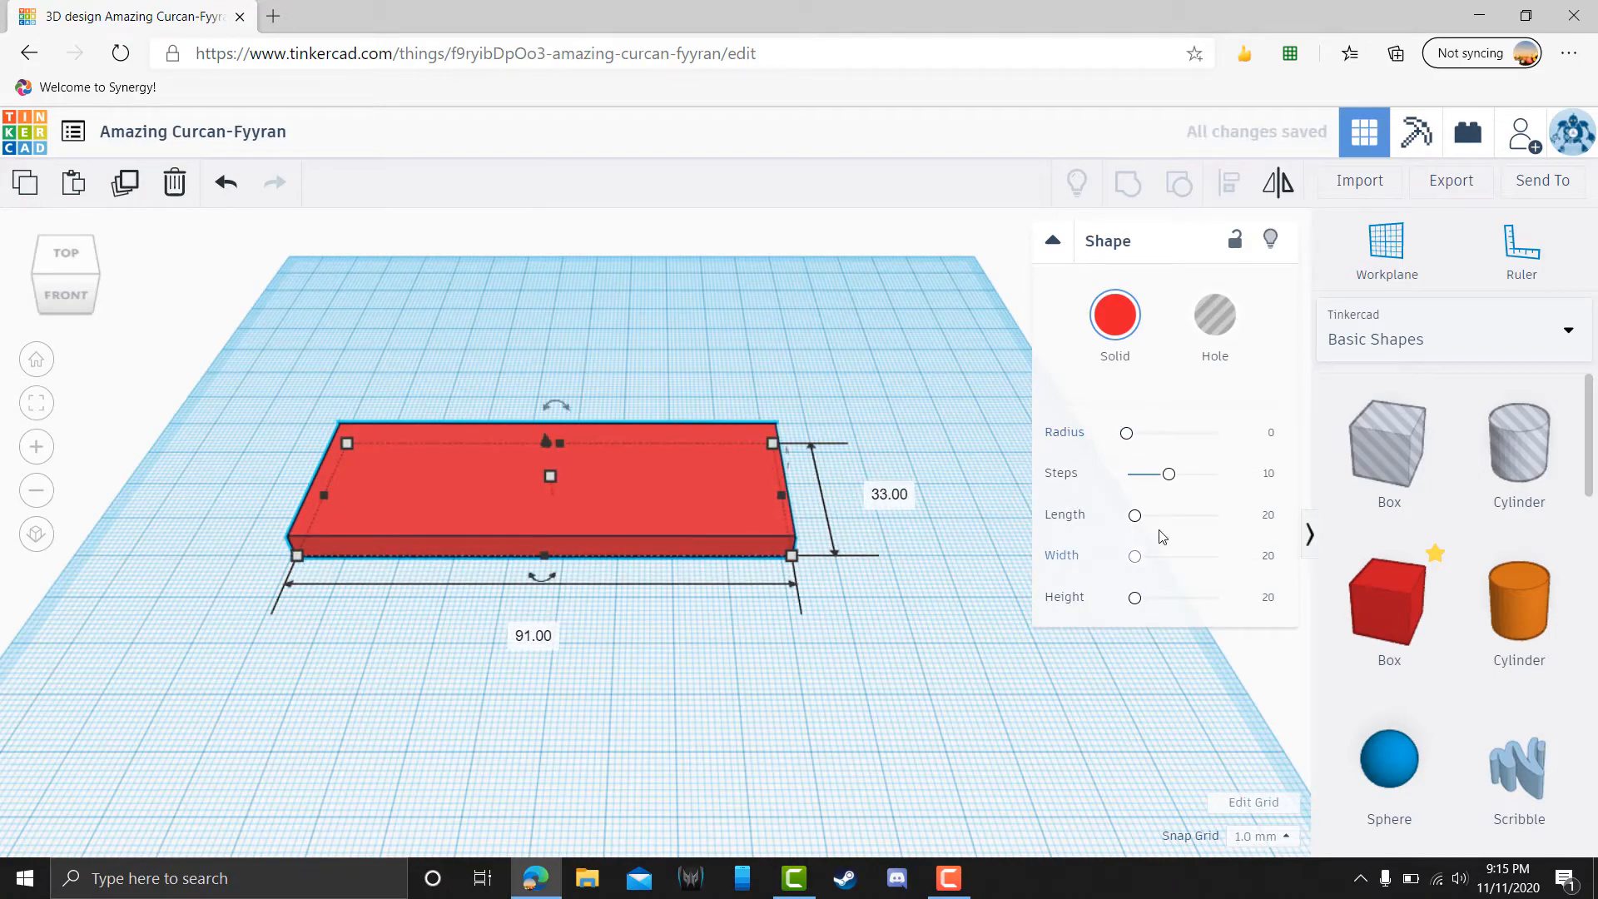
- Round the red plate's corners with a radius of 2.41 and deselect it
{"action": "left_click_drag", "start_coordinate": [1128, 433], "coordinate": [1137, 432]}
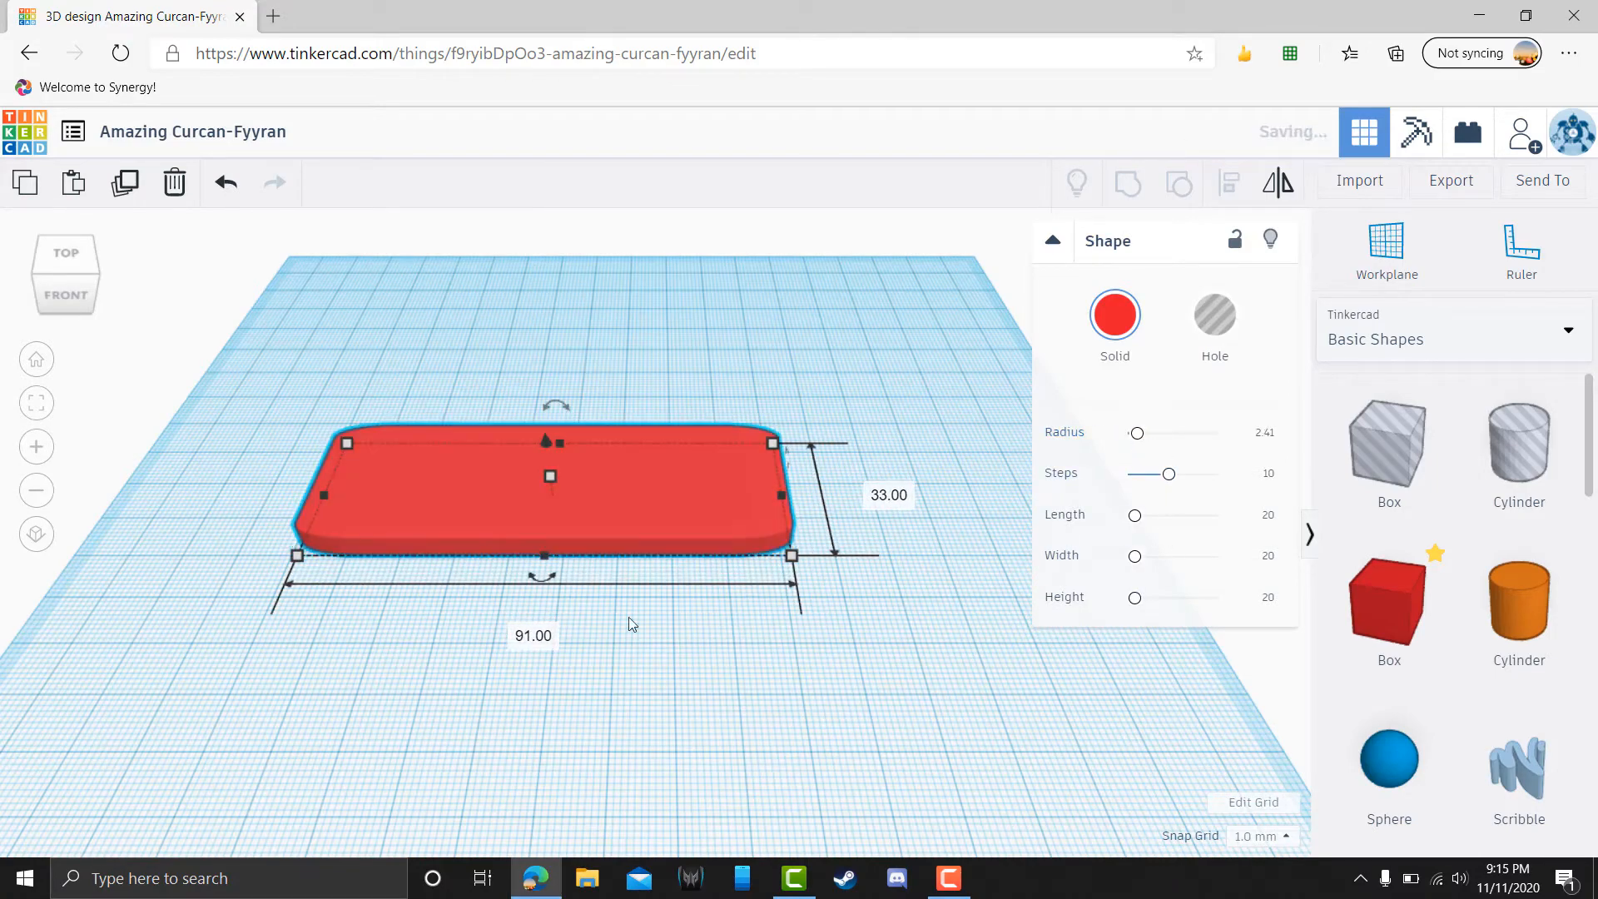
{"action": "left_click", "coordinate": [421, 637]}
{"action": "right_click_drag", "start_coordinate": [396, 587], "coordinate": [449, 596]}
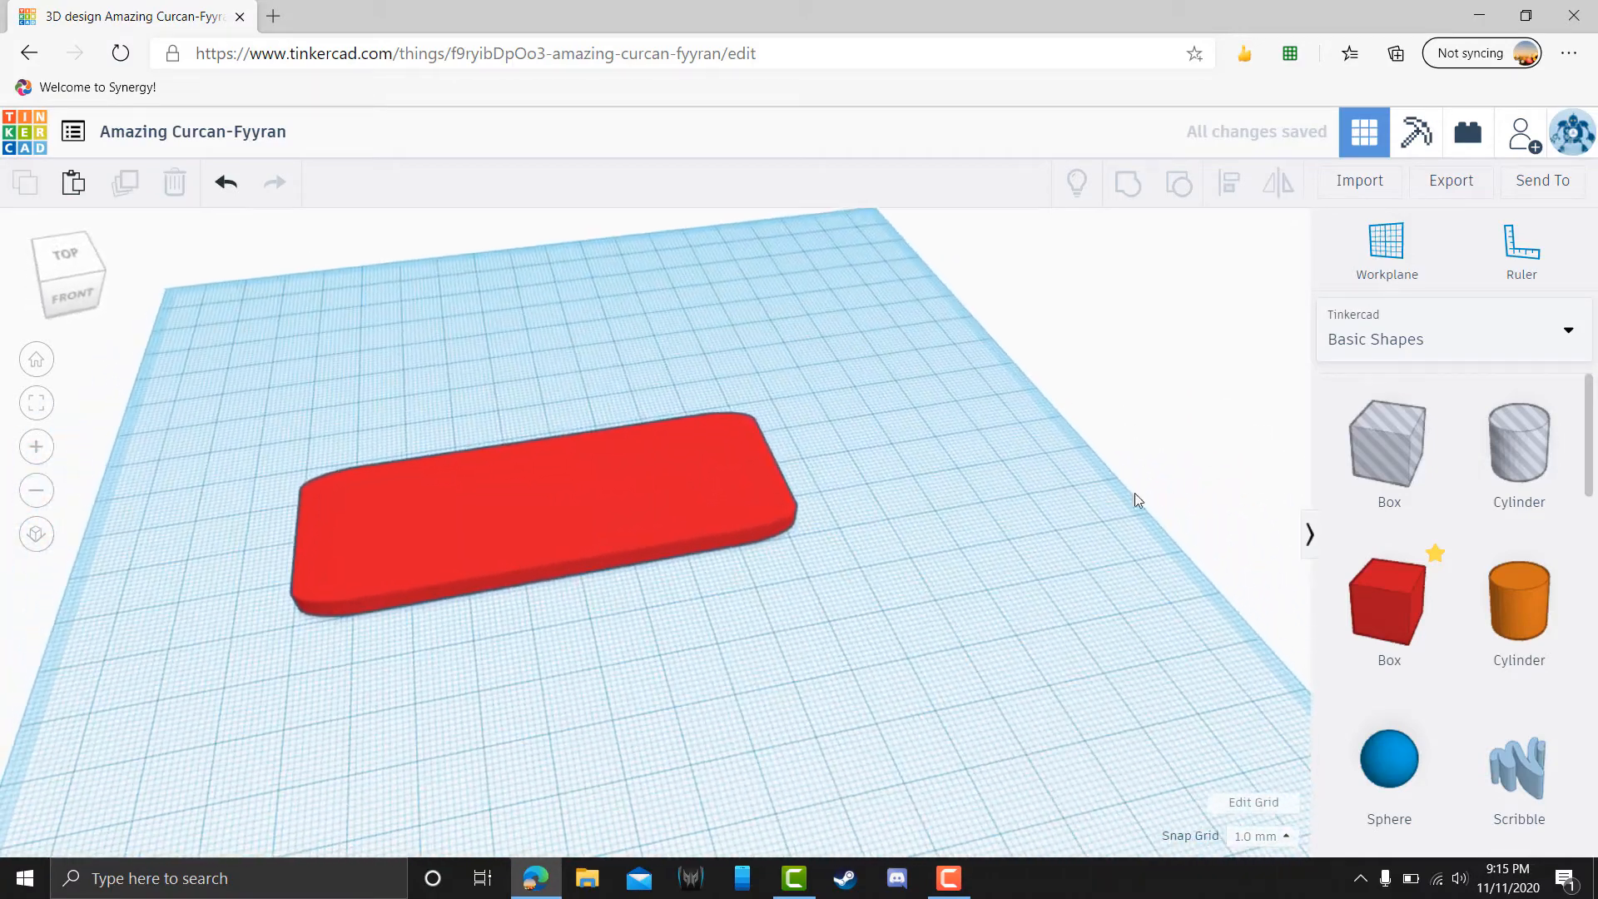
- Place a Scribble shape on the workplane to the right of the red plate
{"action": "scroll", "coordinate": [1466, 518], "scroll_direction": "down", "scroll_amount": 2}
{"action": "scroll", "coordinate": [1516, 550], "scroll_direction": "down", "scroll_amount": 3}
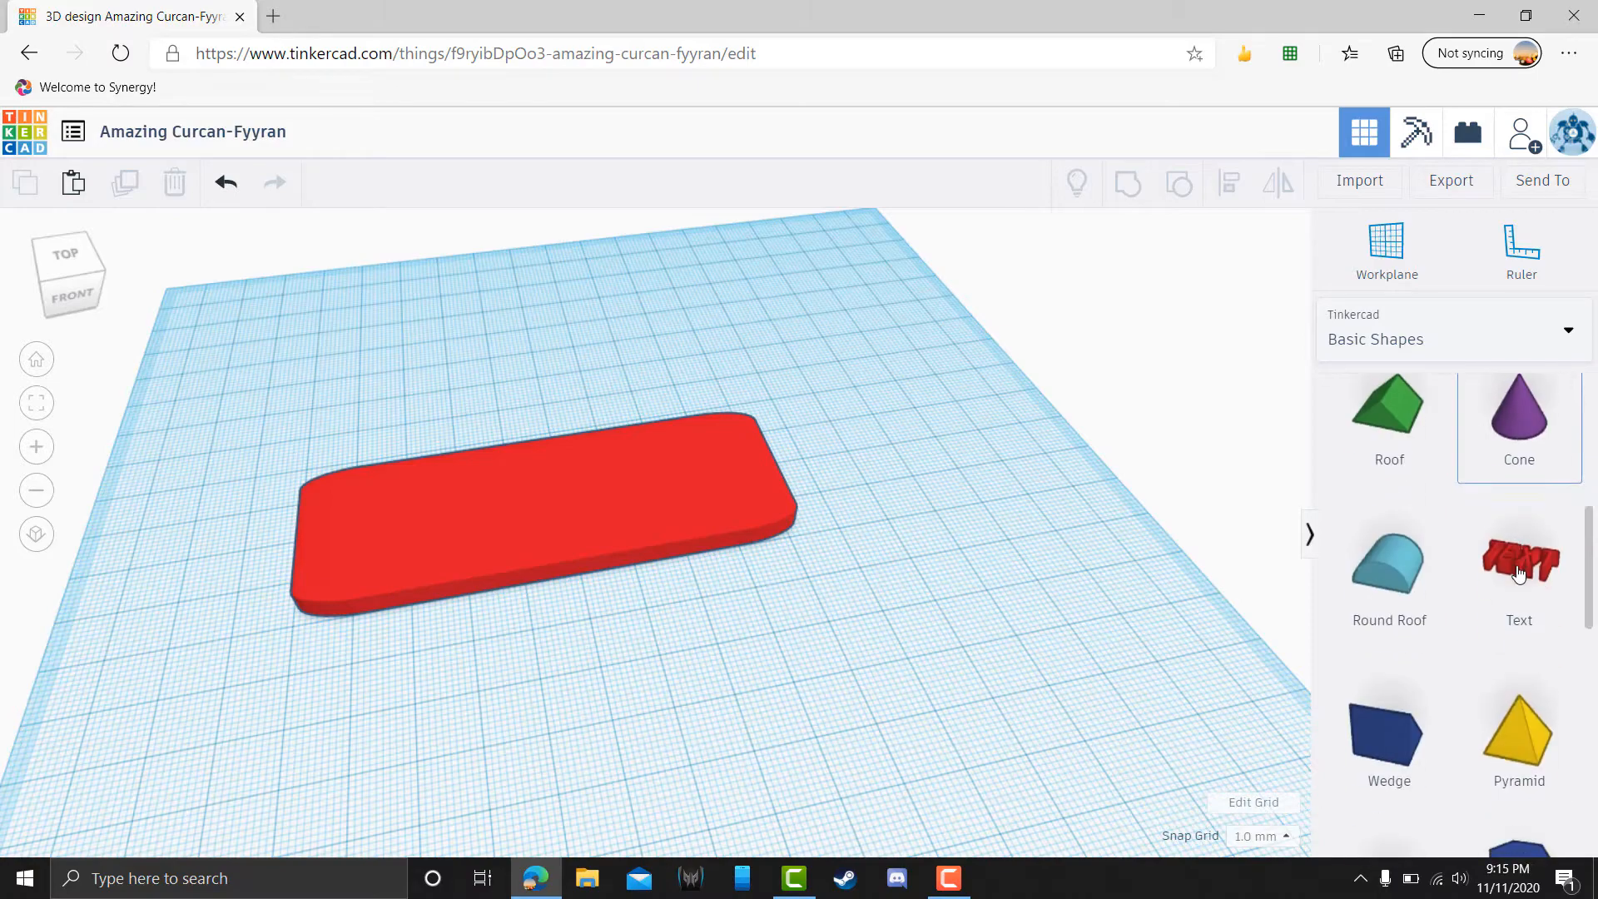
{"action": "scroll", "coordinate": [1523, 568], "scroll_direction": "up", "scroll_amount": 5}
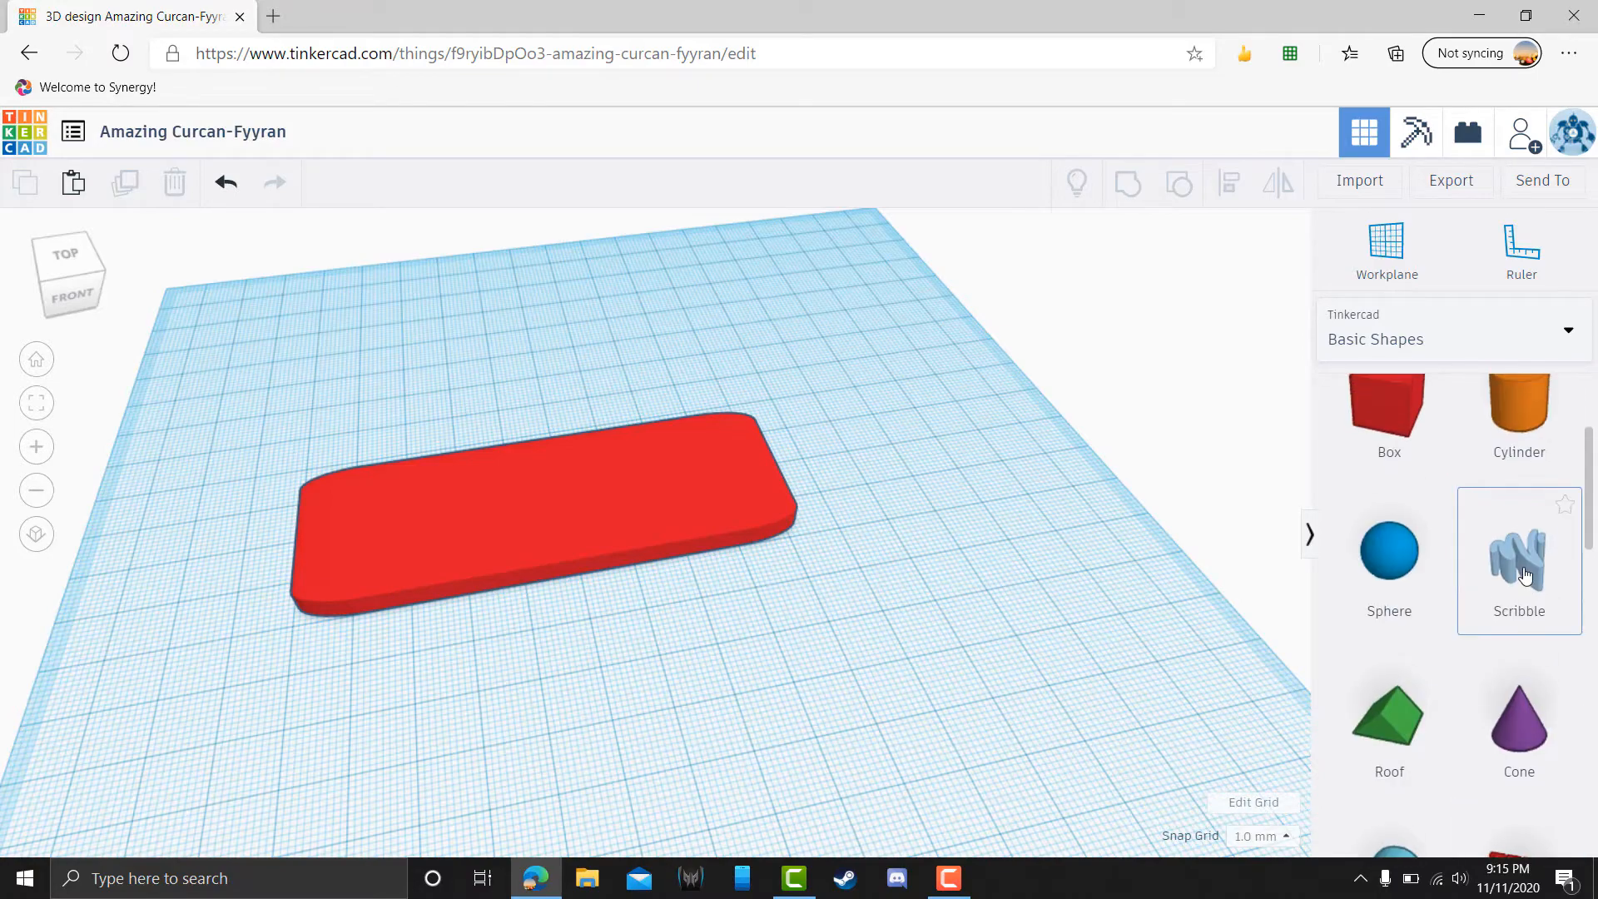
{"action": "mouse_move", "coordinate": [1524, 574]}
{"action": "left_mouse_down"}
{"action": "mouse_move", "coordinate": [907, 481]}
{"action": "mouse_move", "coordinate": [919, 449]}
{"action": "mouse_move", "coordinate": [887, 621]}
{"action": "mouse_move", "coordinate": [954, 532]}
{"action": "left_mouse_up"}
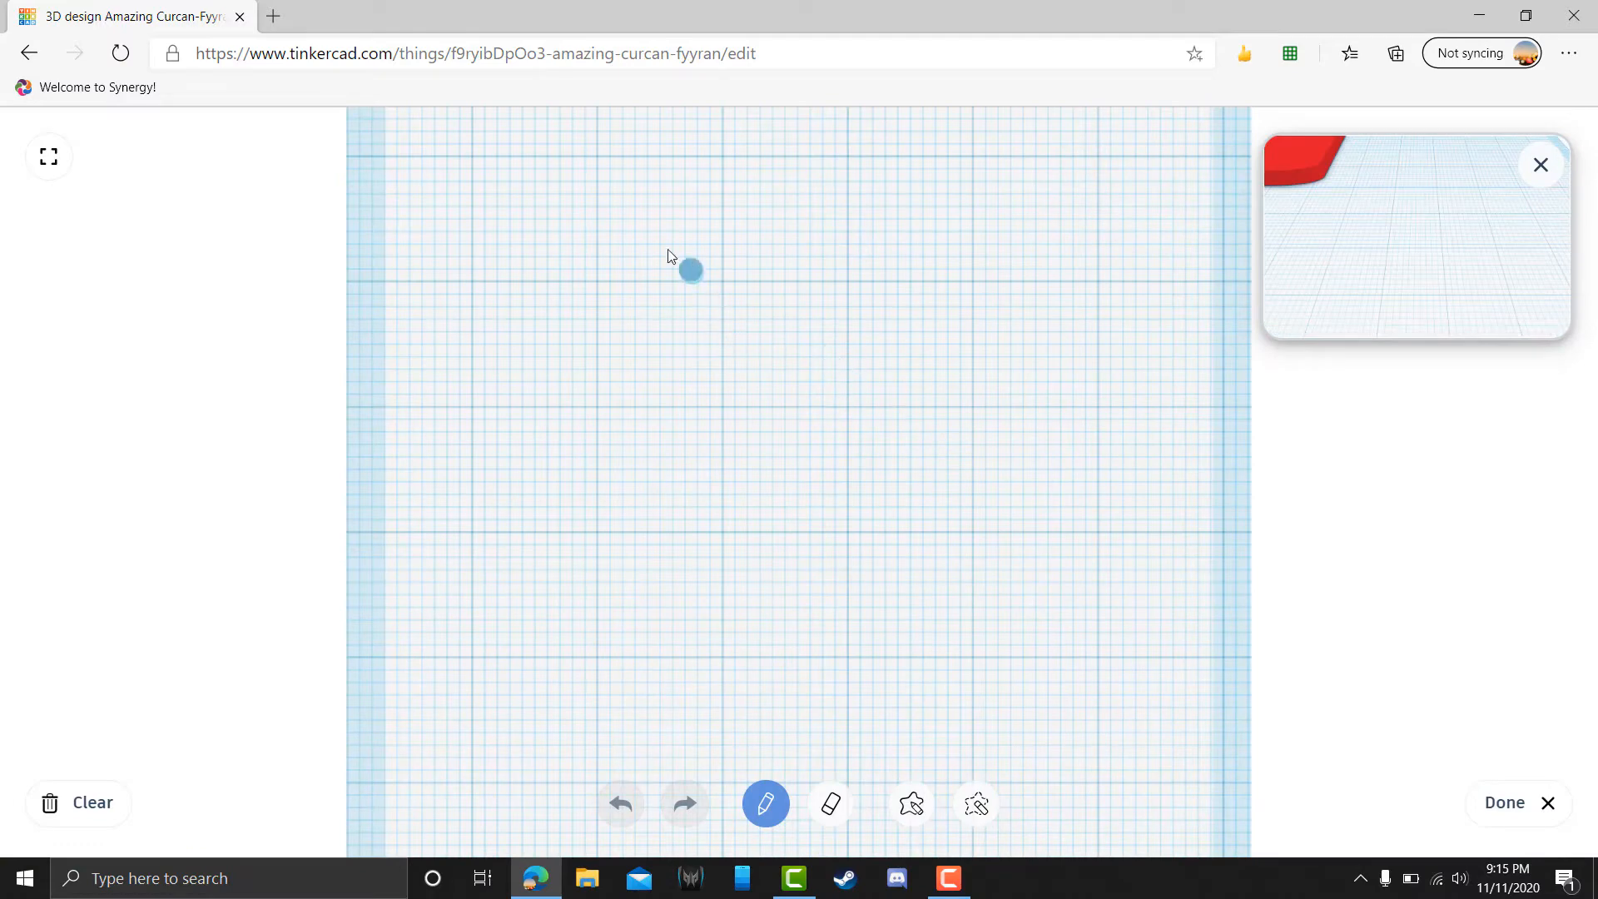
- Draw a long vertical squiggle and several smaller zigzag strokes beside it as the scribble
{"action": "left_click_drag", "start_coordinate": [691, 269], "coordinate": [592, 313]}
{"action": "mouse_move", "coordinate": [612, 408]}
{"action": "left_mouse_down"}
{"action": "mouse_move", "coordinate": [521, 367]}
{"action": "mouse_move", "coordinate": [606, 532]}
{"action": "mouse_move", "coordinate": [537, 594]}
{"action": "mouse_move", "coordinate": [613, 638]}
{"action": "mouse_move", "coordinate": [732, 645]}
{"action": "left_mouse_up"}
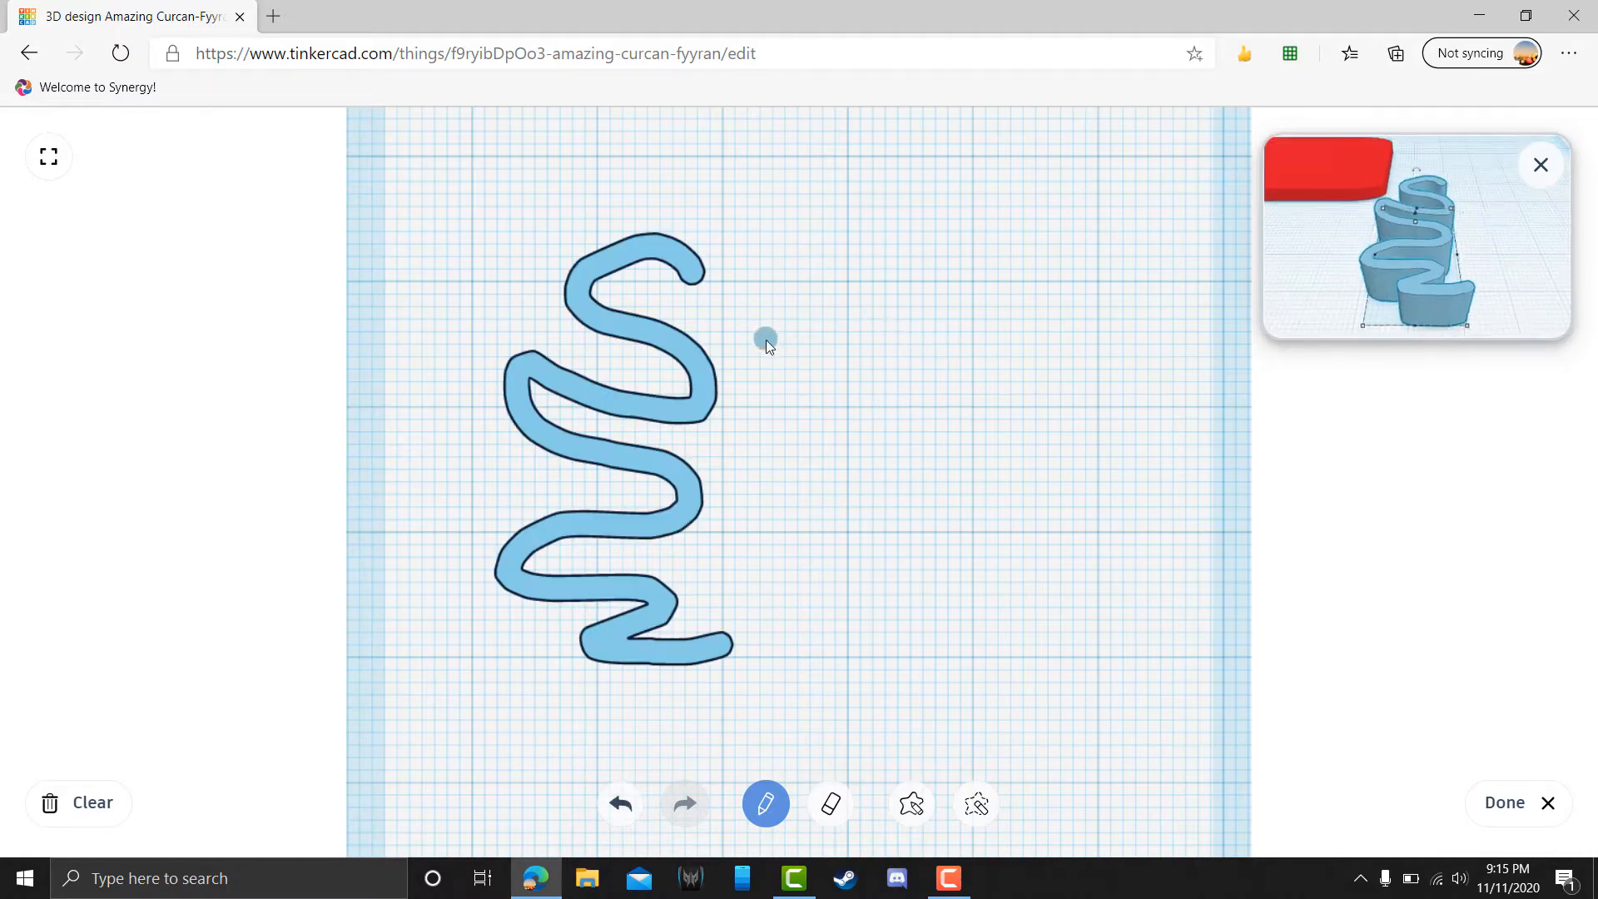
{"action": "mouse_move", "coordinate": [763, 340]}
{"action": "left_mouse_down"}
{"action": "mouse_move", "coordinate": [906, 296]}
{"action": "mouse_move", "coordinate": [927, 307]}
{"action": "left_mouse_up"}
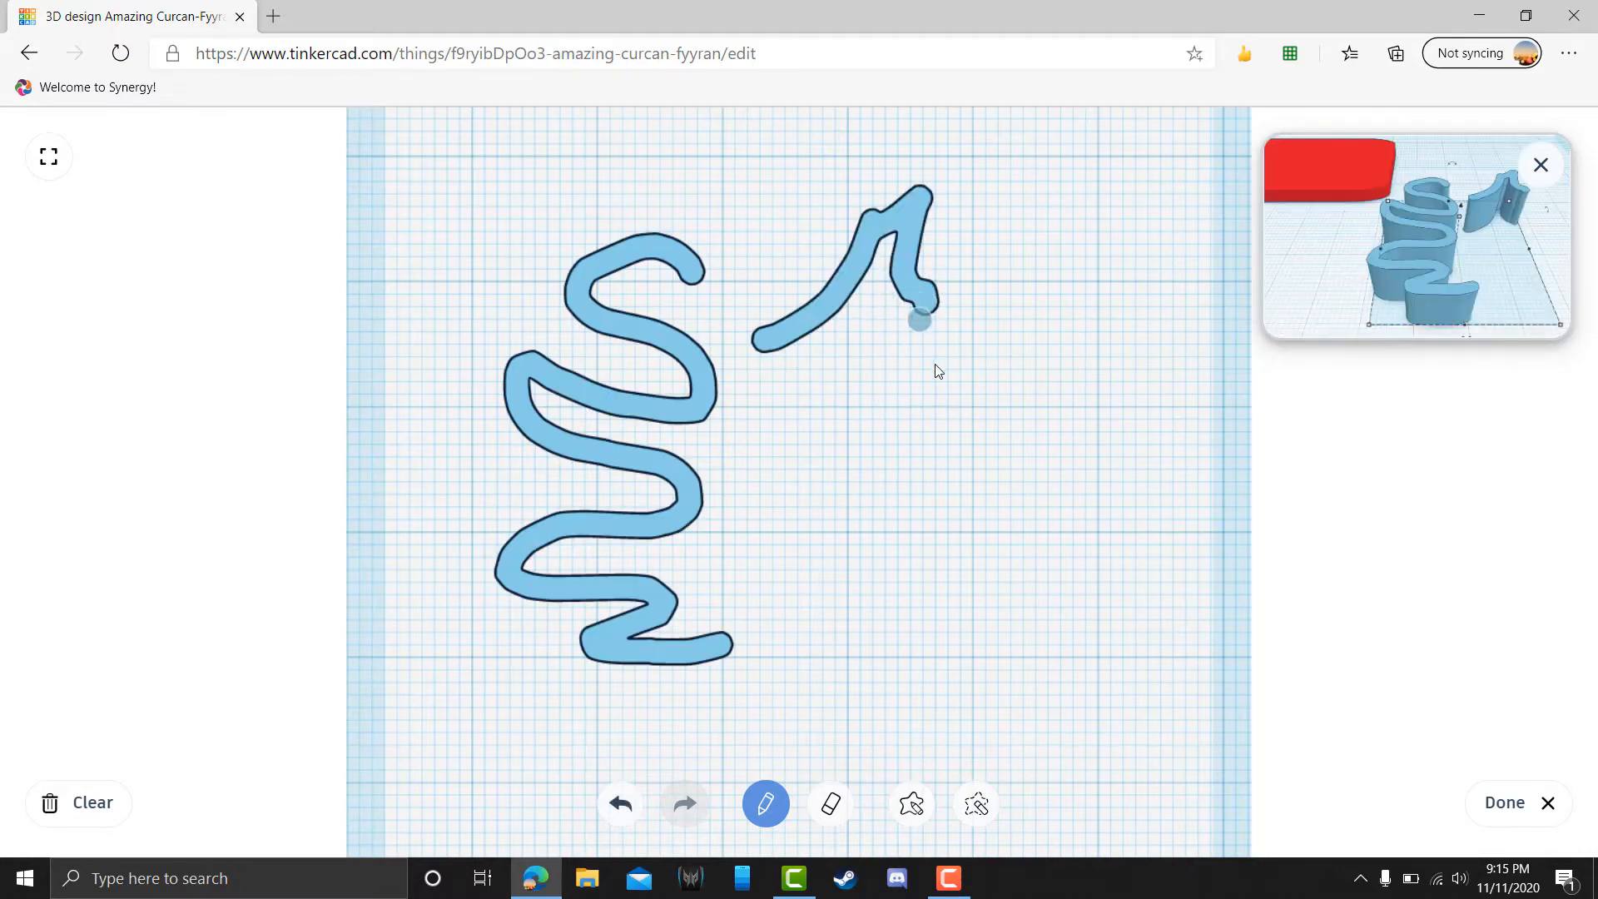
{"action": "mouse_move", "coordinate": [799, 444]}
{"action": "left_mouse_down"}
{"action": "mouse_move", "coordinate": [874, 401]}
{"action": "mouse_move", "coordinate": [931, 472]}
{"action": "mouse_move", "coordinate": [976, 451]}
{"action": "mouse_move", "coordinate": [976, 473]}
{"action": "left_mouse_up"}
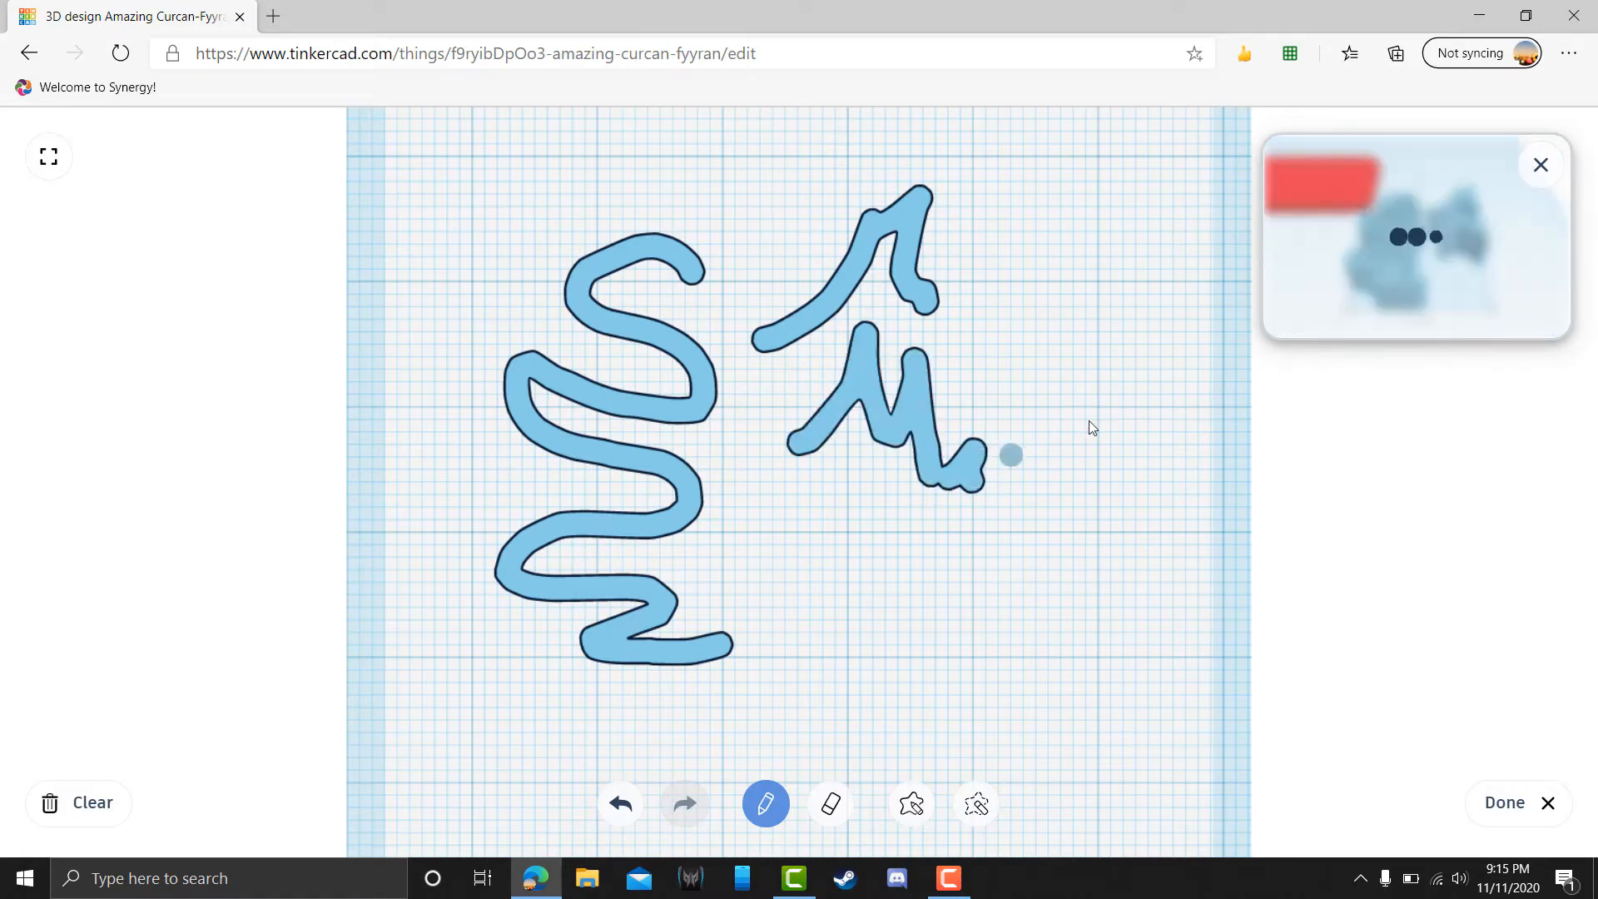
{"action": "mouse_move", "coordinate": [1111, 389]}
{"action": "left_mouse_down"}
{"action": "mouse_move", "coordinate": [1016, 509]}
{"action": "mouse_move", "coordinate": [1211, 460]}
{"action": "left_mouse_up"}
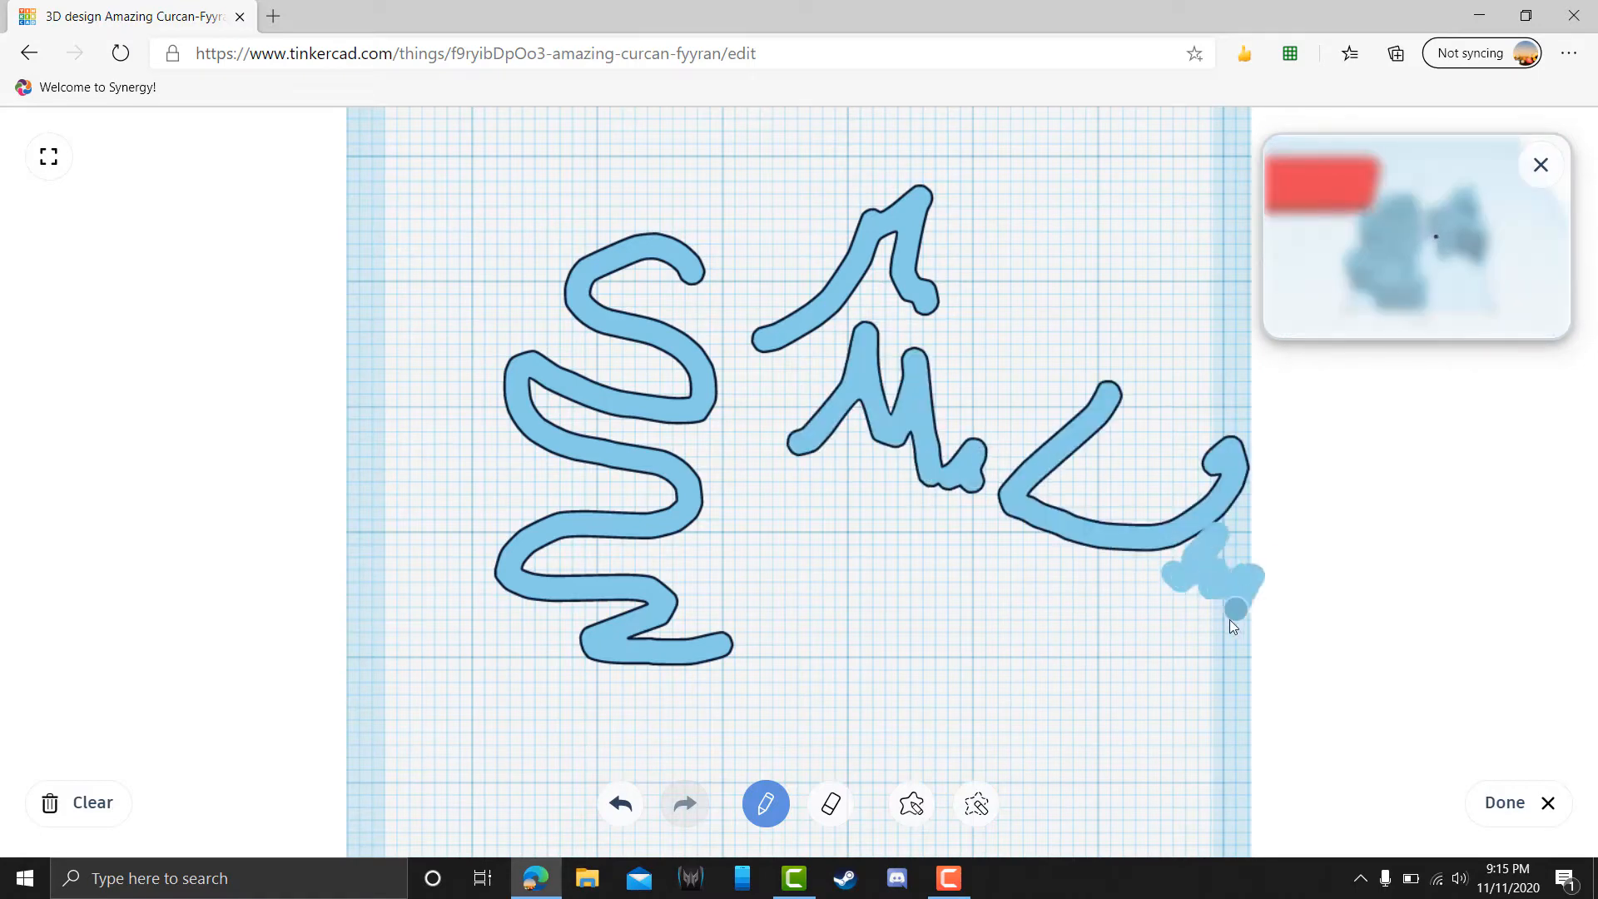
- Draw a small face between the strokes, with an oval outline, two dot eyes and a short mouth
{"action": "mouse_move", "coordinate": [853, 512]}
{"action": "left_mouse_down"}
{"action": "mouse_move", "coordinate": [781, 611]}
{"action": "mouse_move", "coordinate": [817, 529]}
{"action": "left_mouse_up"}
{"action": "left_click", "coordinate": [828, 554]}
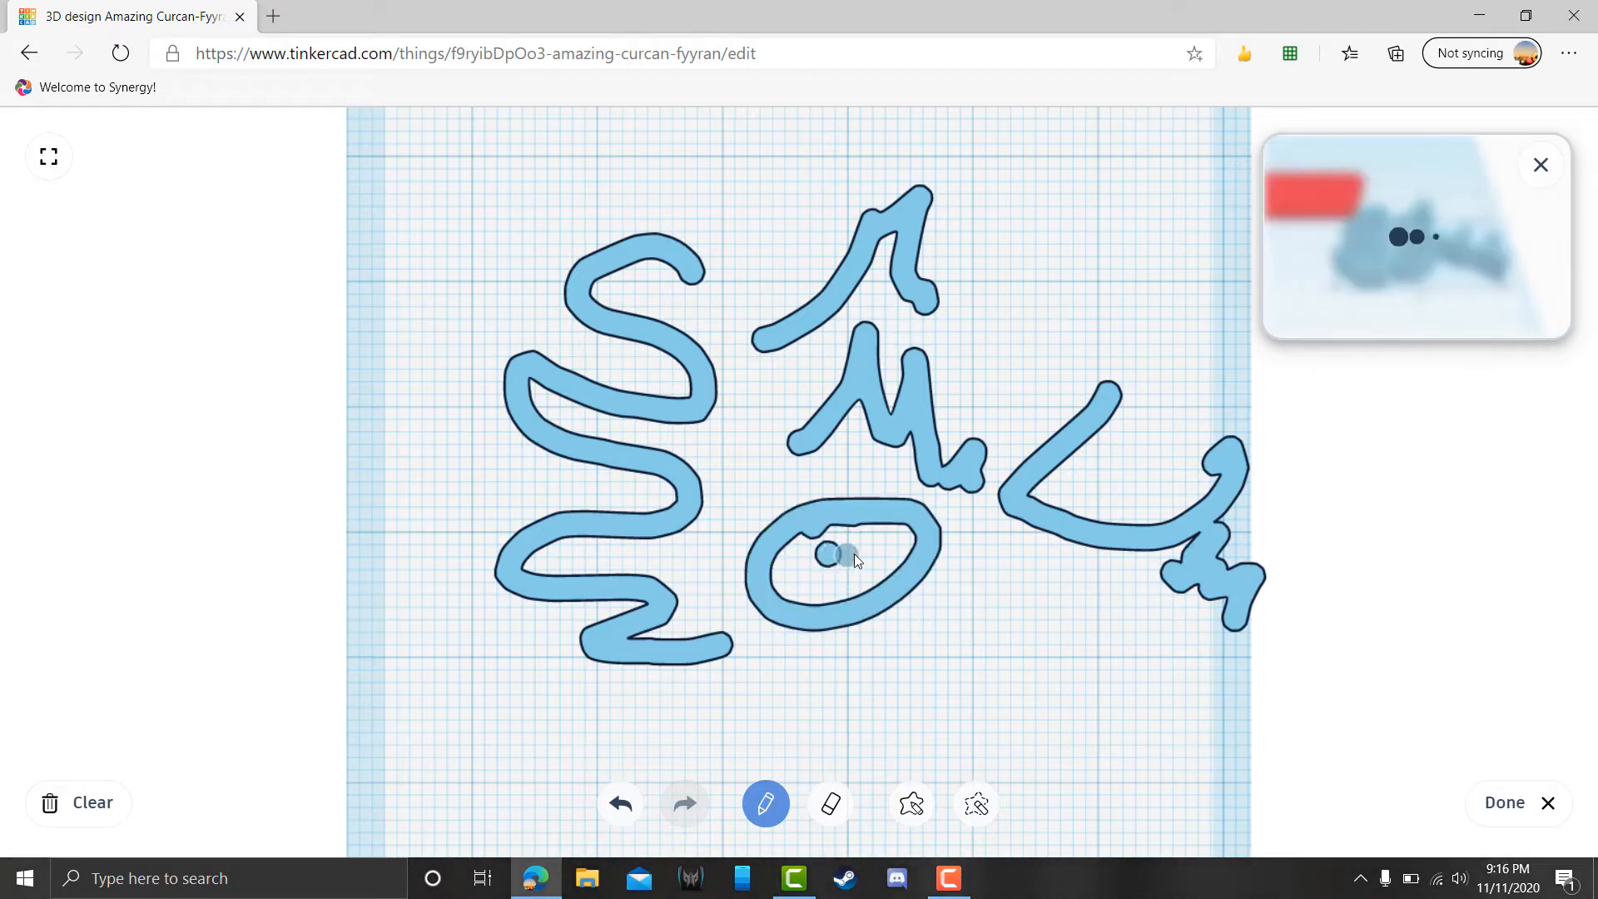
{"action": "left_click", "coordinate": [862, 554]}
{"action": "left_click_drag", "start_coordinate": [803, 583], "coordinate": [844, 585]}
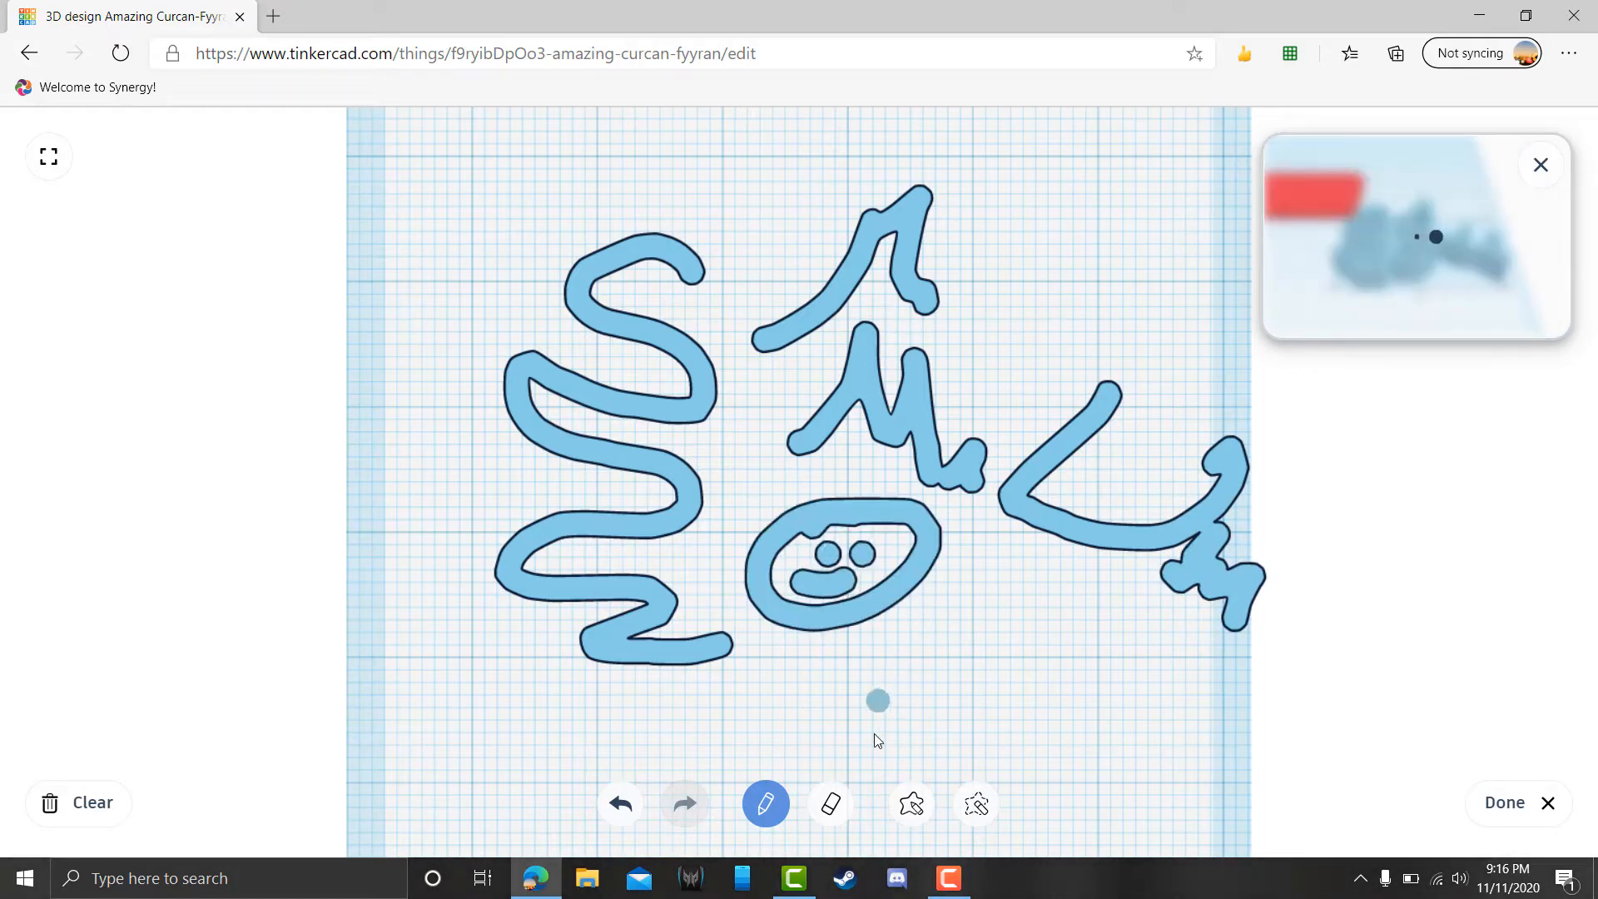
- Clear the whole scribble drawing, trying undo and redo on it, and finish with an empty sketch
{"action": "left_click", "coordinate": [83, 804]}
{"action": "left_click", "coordinate": [620, 804]}
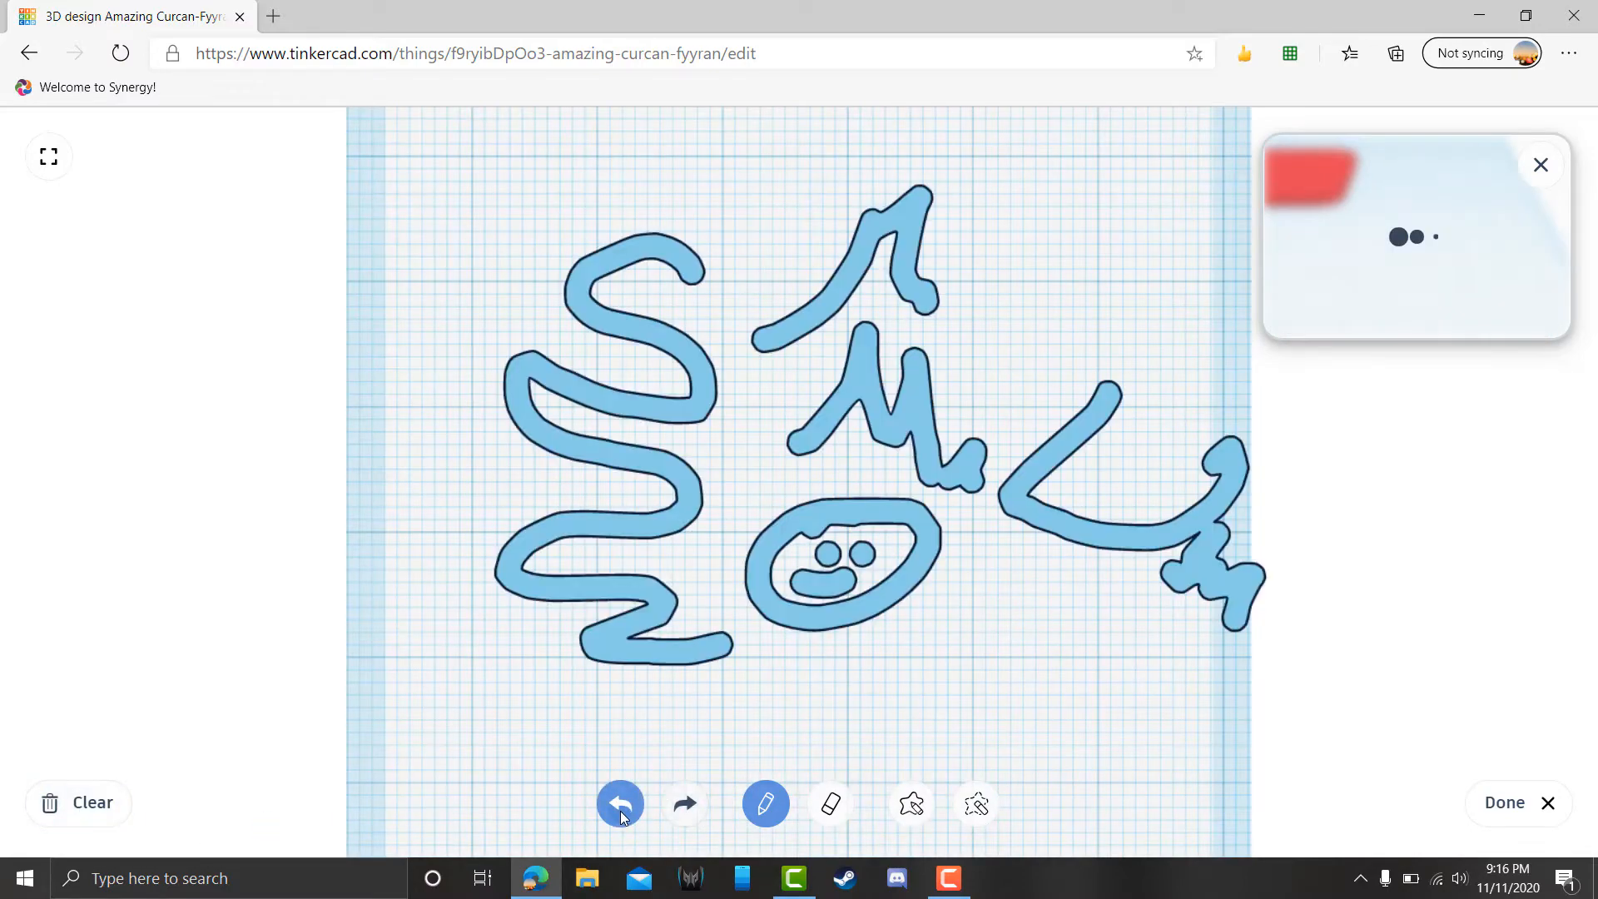
{"action": "left_click", "coordinate": [684, 804]}
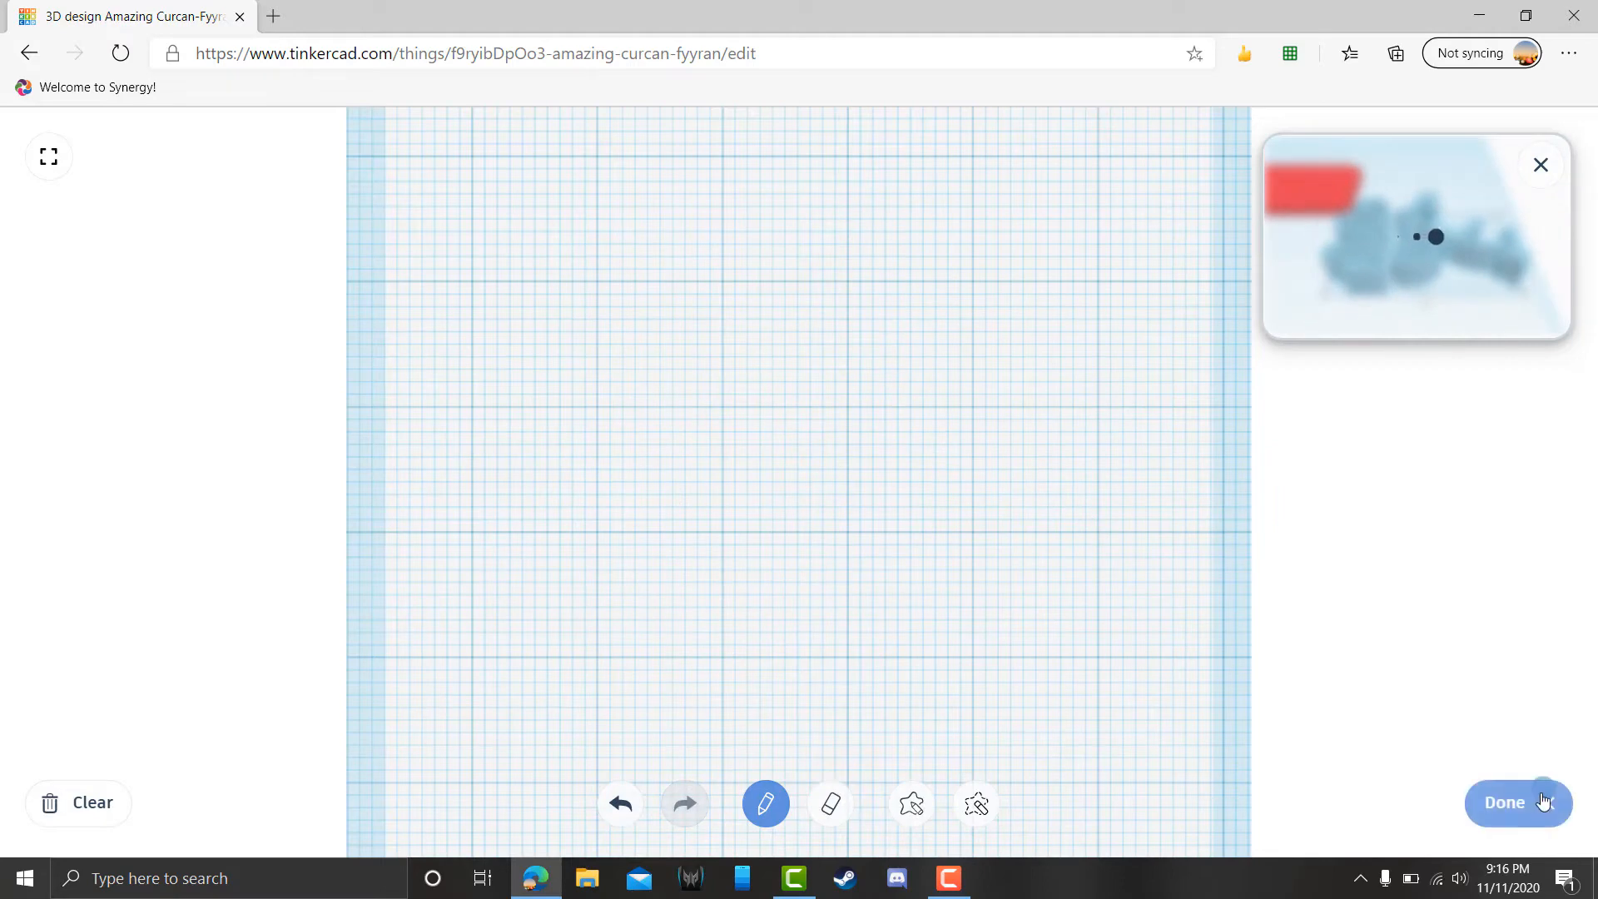
{"action": "left_click", "coordinate": [1504, 802]}
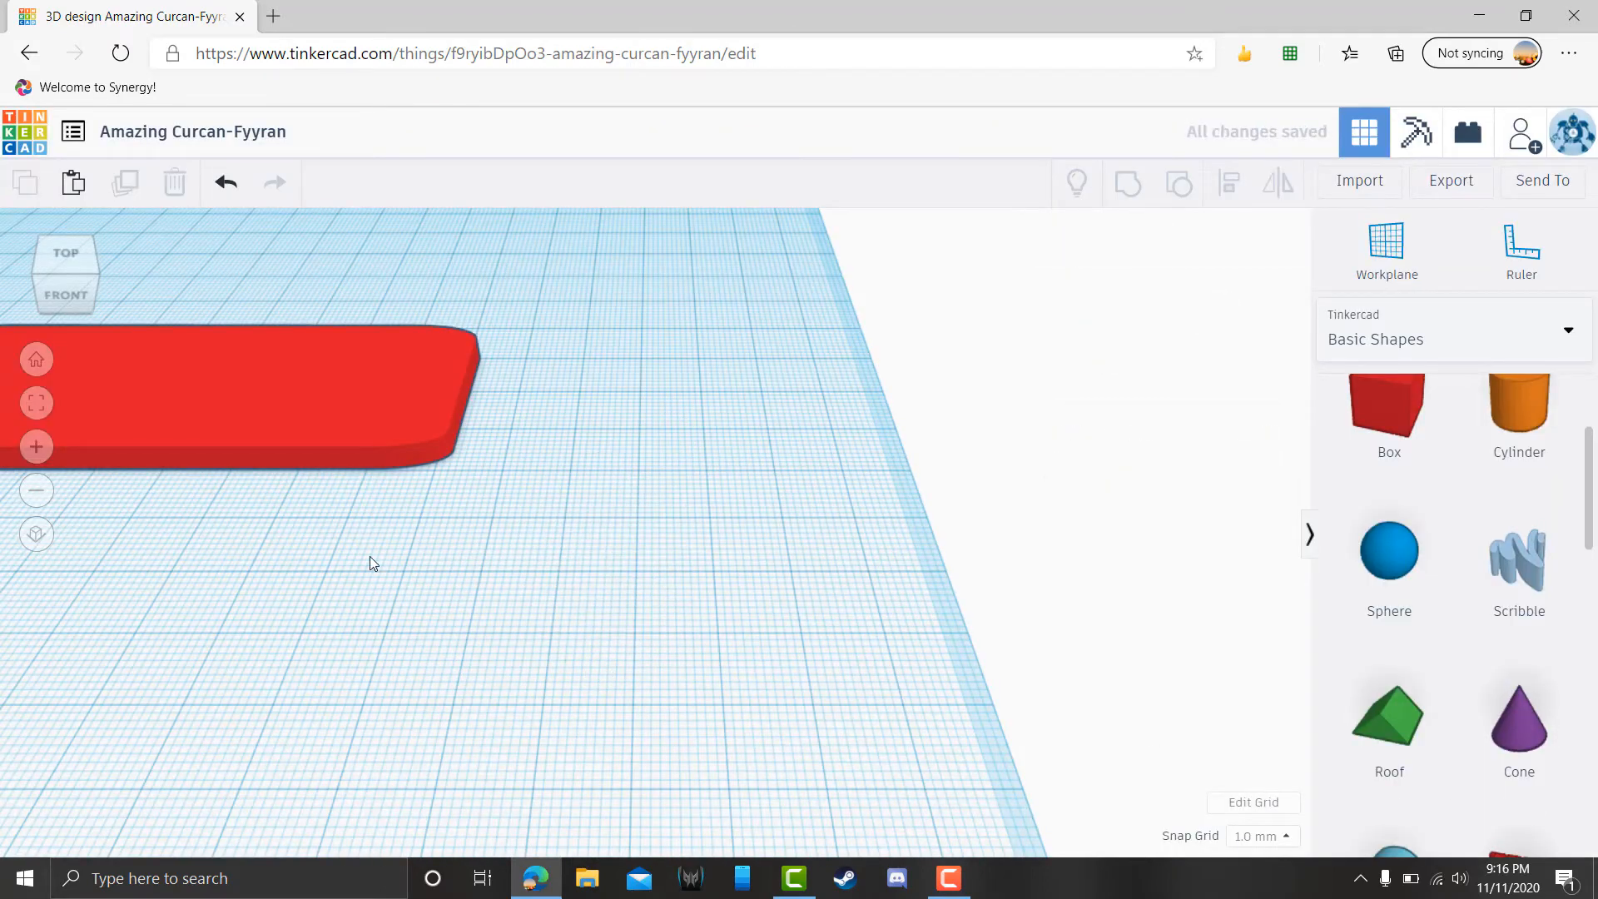
- Place a hole cylinder on the upper-left corner area of the red plate
{"action": "middle_click_drag", "start_coordinate": [369, 555], "coordinate": [1185, 601]}
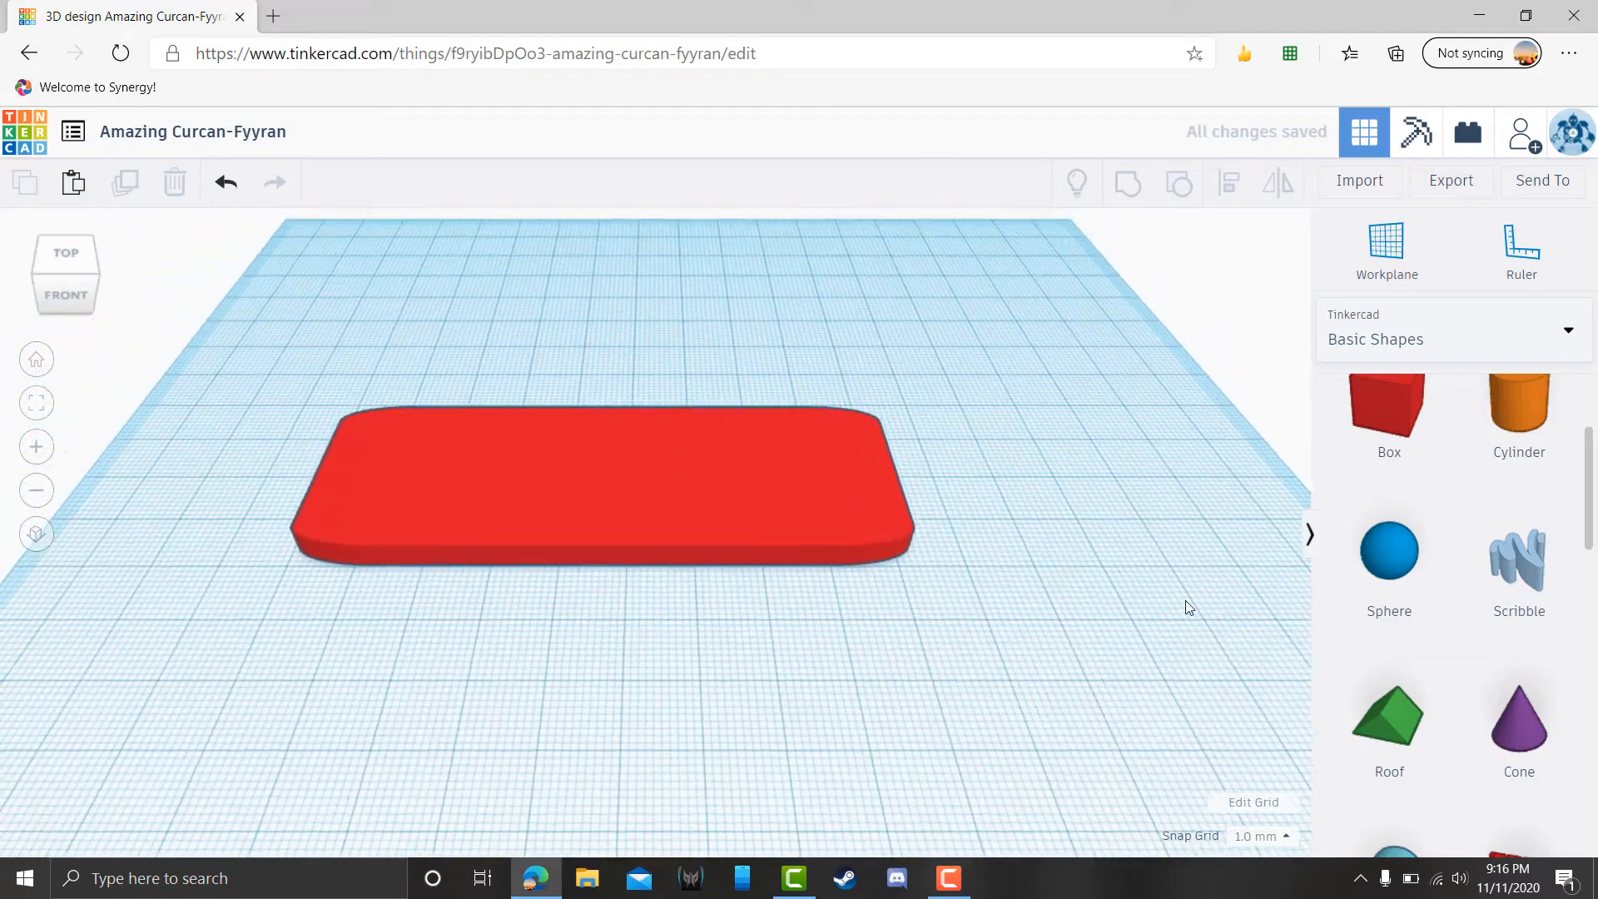
{"action": "right_click_drag", "start_coordinate": [618, 437], "coordinate": [583, 512]}
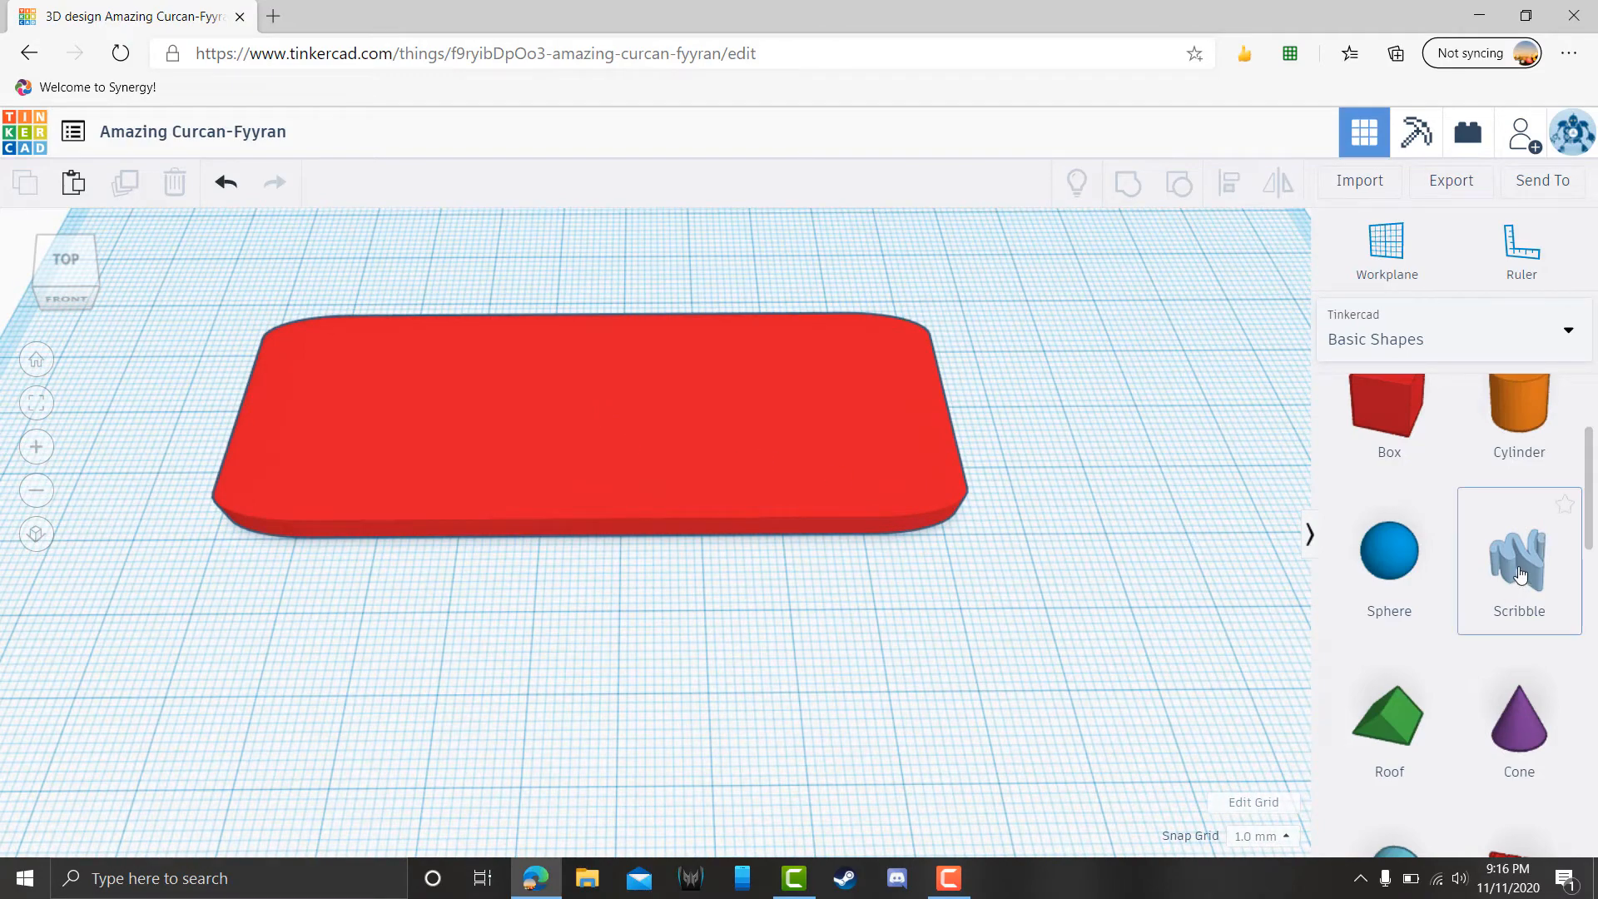
{"action": "scroll", "coordinate": [1515, 553], "scroll_direction": "up", "scroll_amount": 3}
{"action": "left_click_drag", "start_coordinate": [1519, 445], "coordinate": [344, 399]}
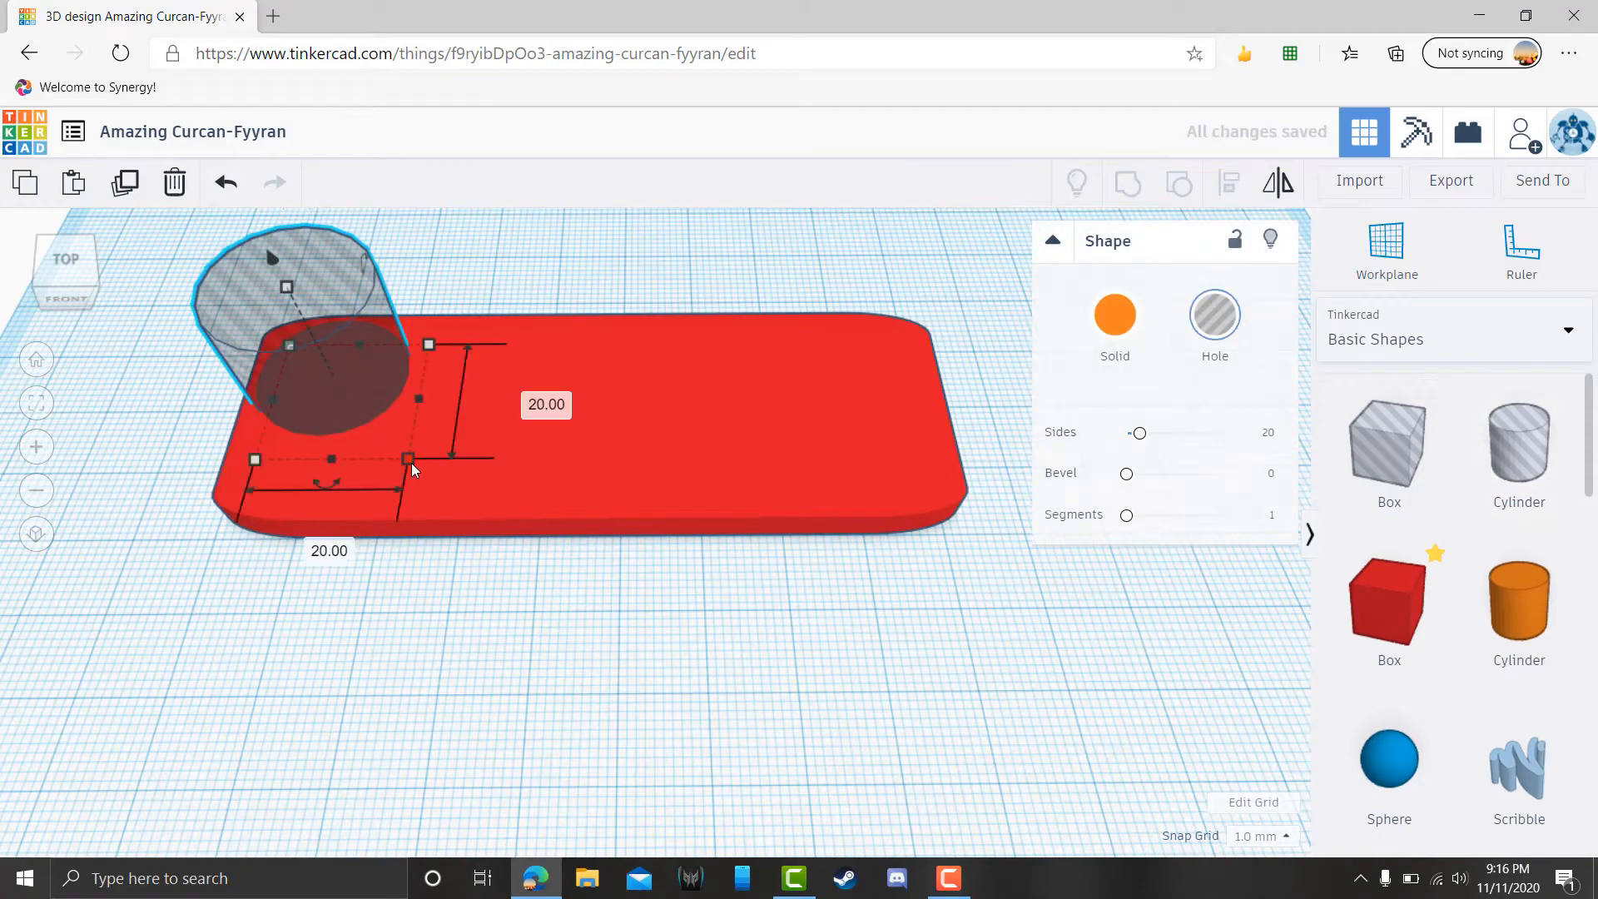
- Shrink the hole cylinder to about 5 mm wide so it fits within the plate's upper-left corner
{"action": "left_click_drag", "start_coordinate": [403, 450], "coordinate": [309, 347]}
{"action": "right_click_drag", "start_coordinate": [263, 563], "coordinate": [197, 430]}
{"action": "middle_click_drag", "start_coordinate": [358, 417], "coordinate": [869, 495]}
{"action": "scroll", "coordinate": [491, 413], "scroll_direction": "up", "scroll_amount": 2}
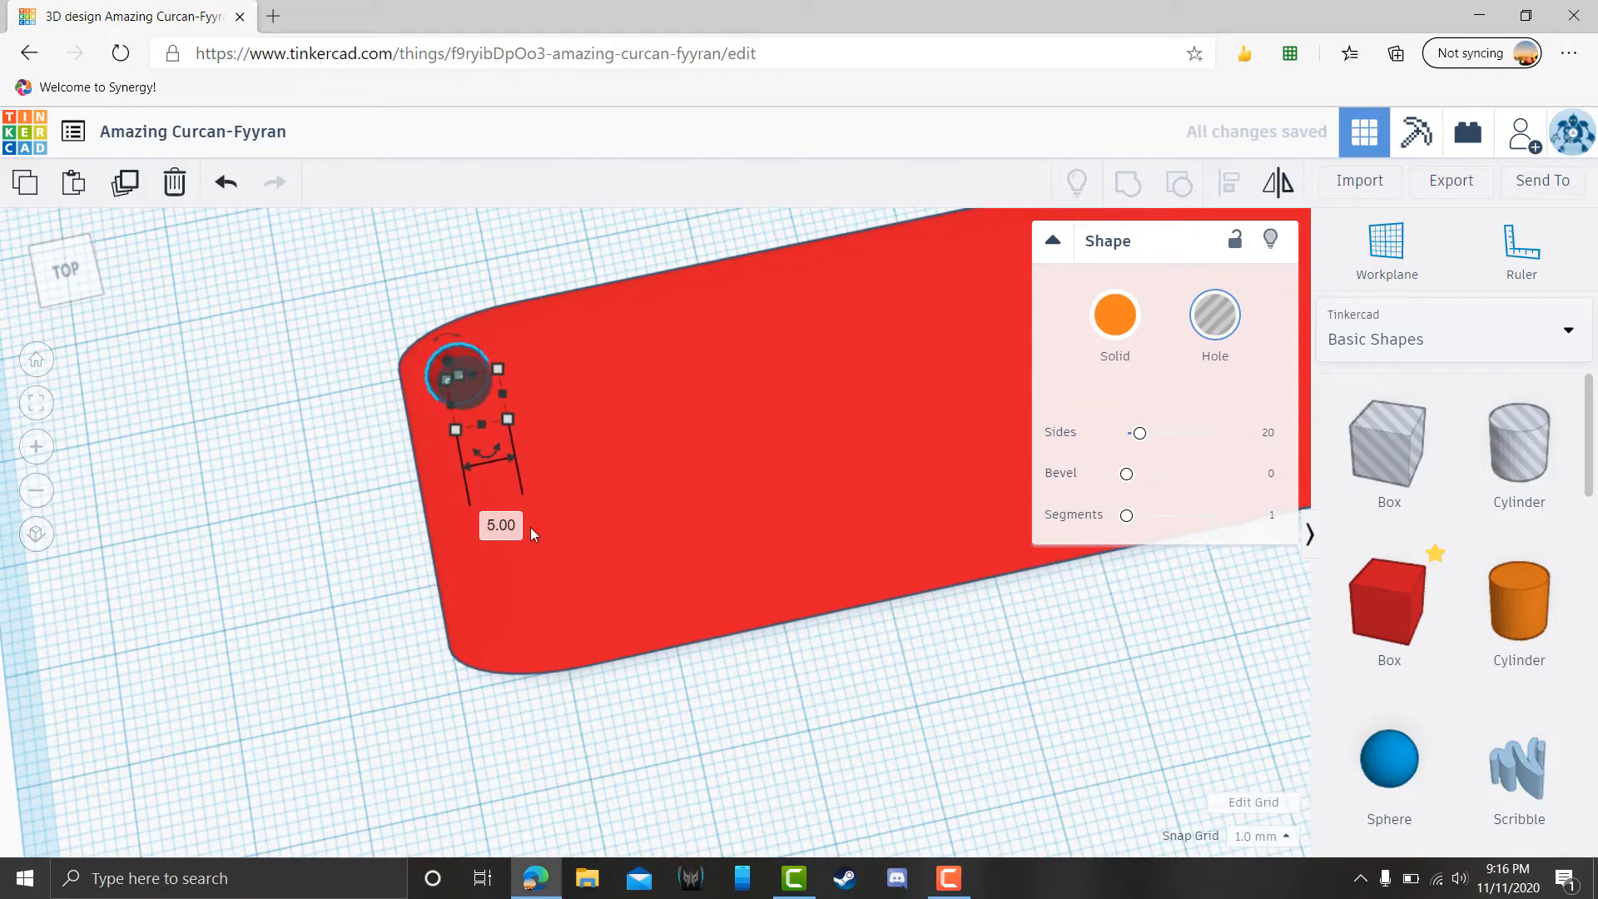
{"action": "right_click_drag", "start_coordinate": [531, 526], "coordinate": [466, 511]}
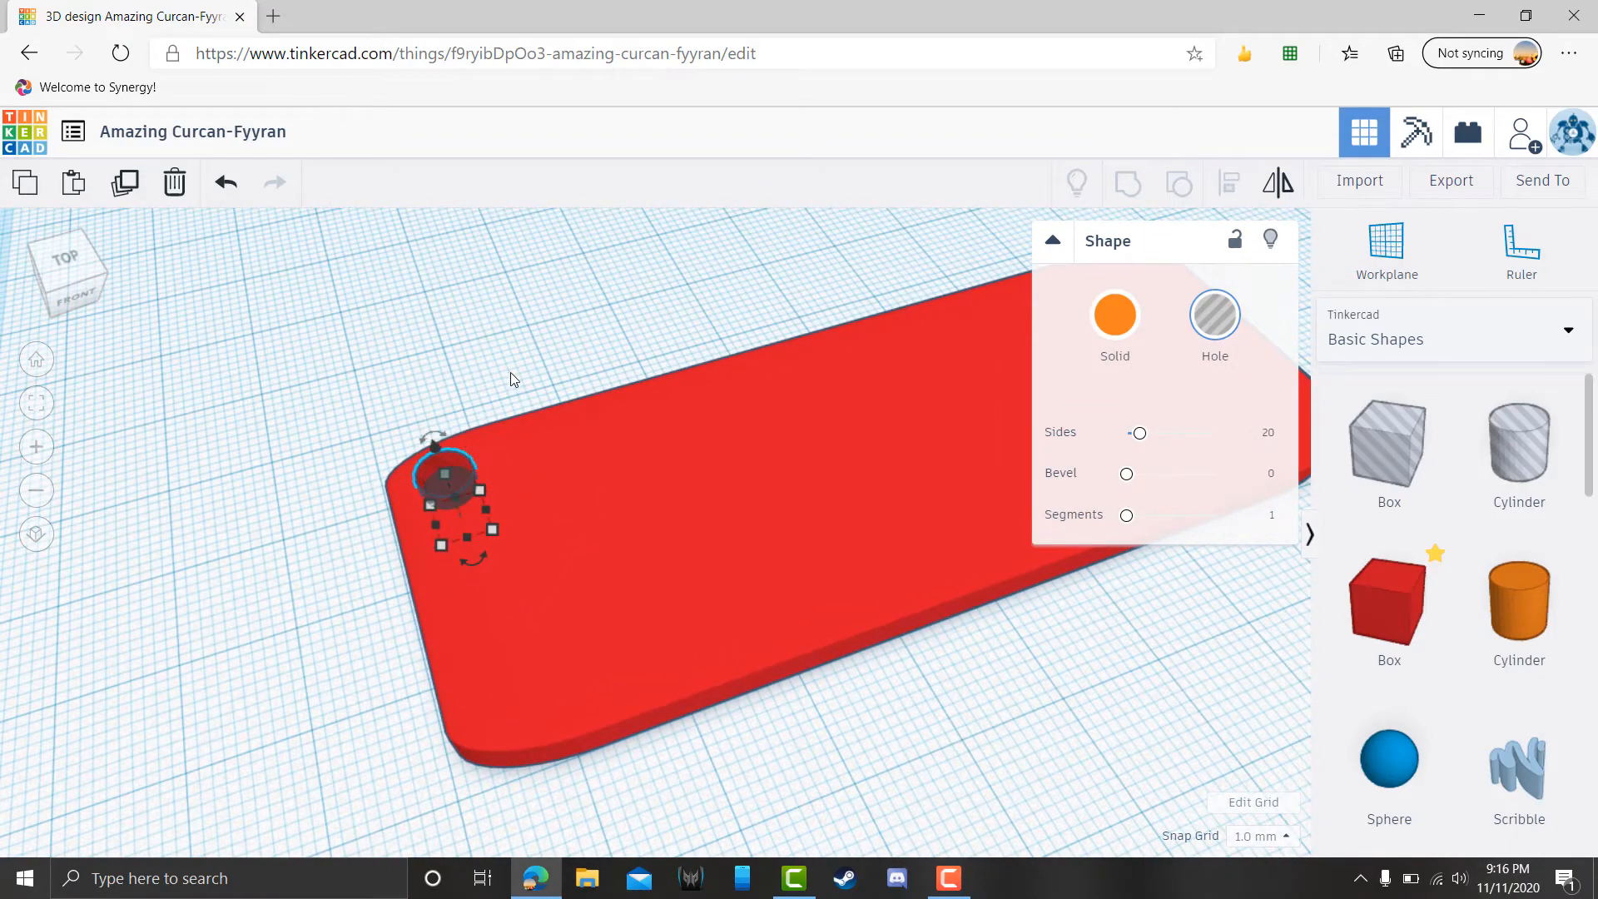
- Group the hole cylinder with the red plate to cut a round hole through its corner
{"action": "left_click_drag", "start_coordinate": [538, 333], "coordinate": [298, 632]}
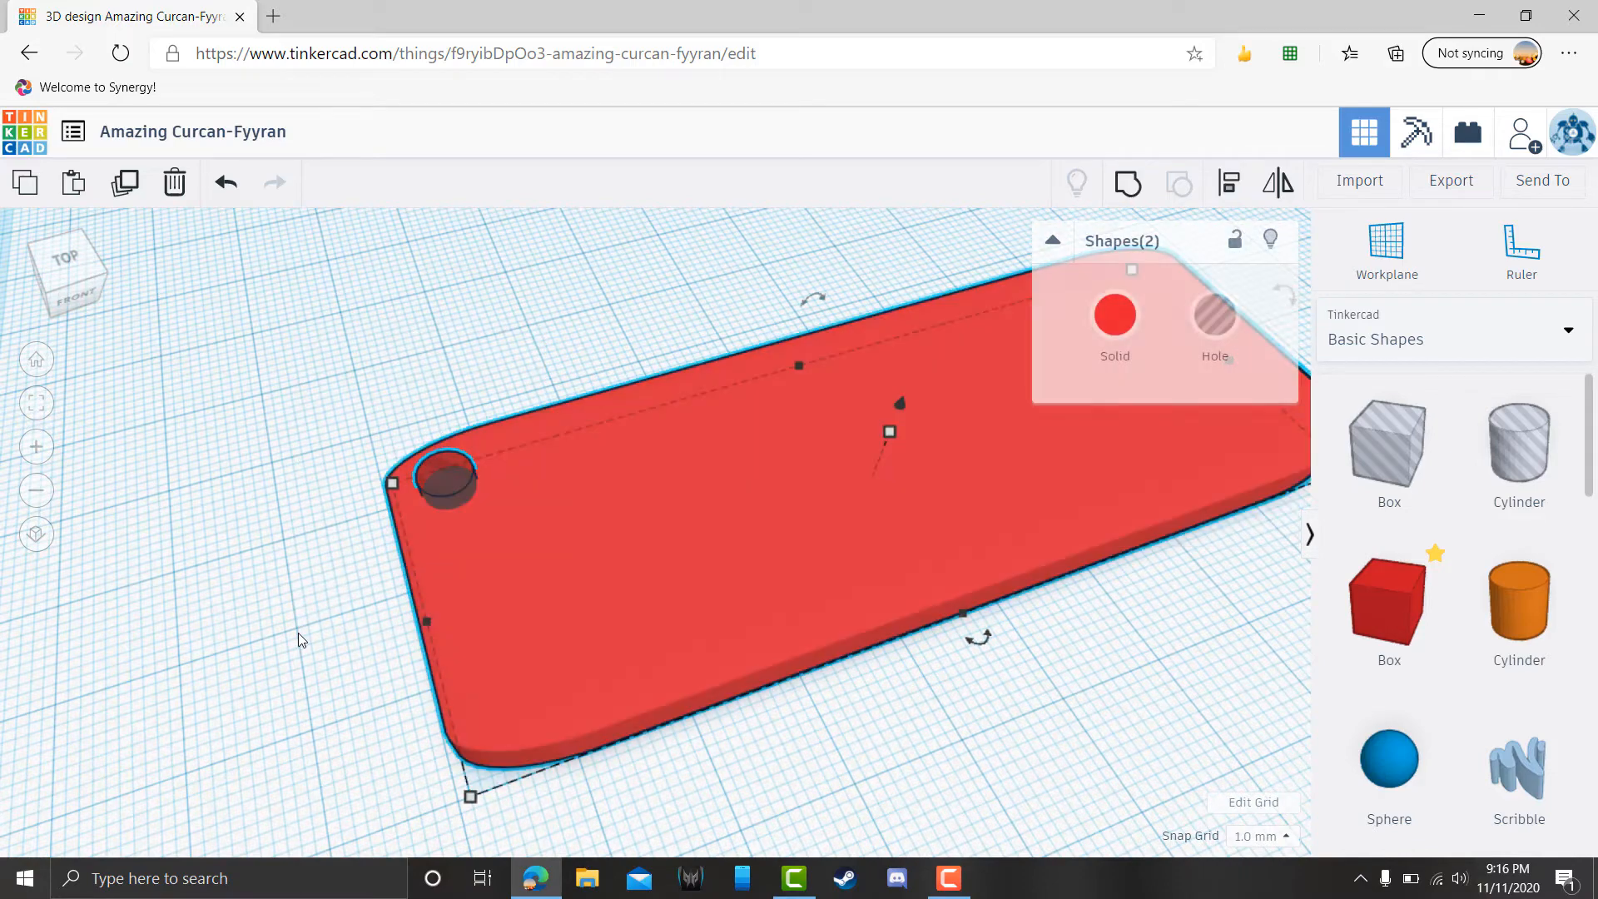
{"action": "left_click", "coordinate": [1129, 188]}
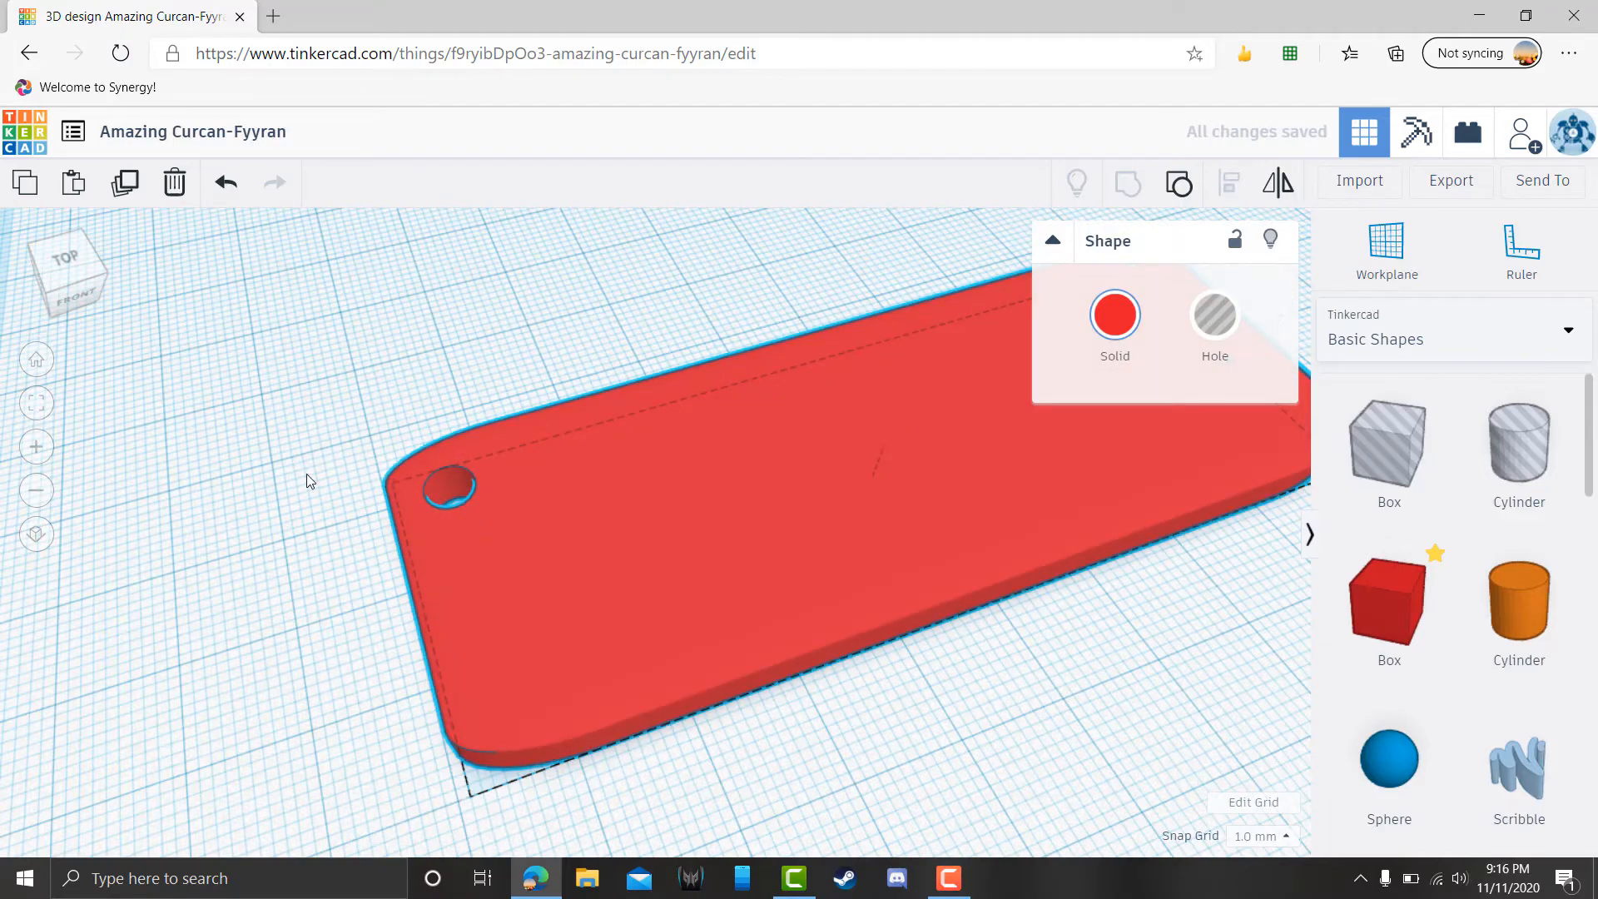
{"action": "right_click_drag", "start_coordinate": [306, 473], "coordinate": [451, 541]}
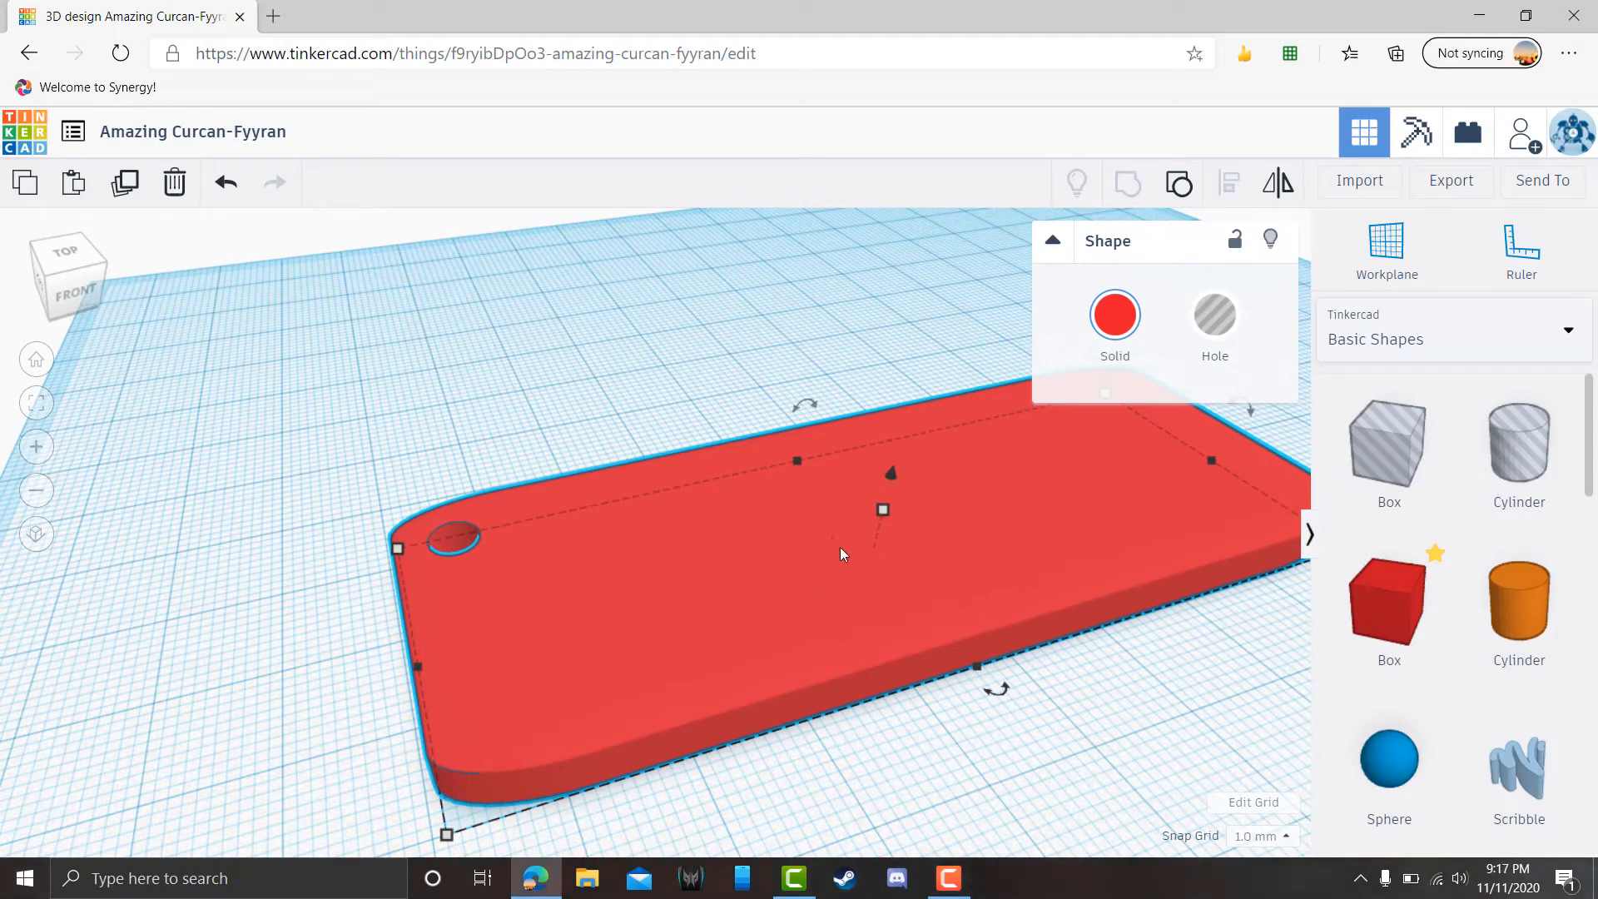
- Place a Text shape on the middle of the red plate
{"action": "right_click_drag", "start_coordinate": [814, 598], "coordinate": [907, 669]}
{"action": "scroll", "coordinate": [1538, 636], "scroll_direction": "down", "scroll_amount": 6}
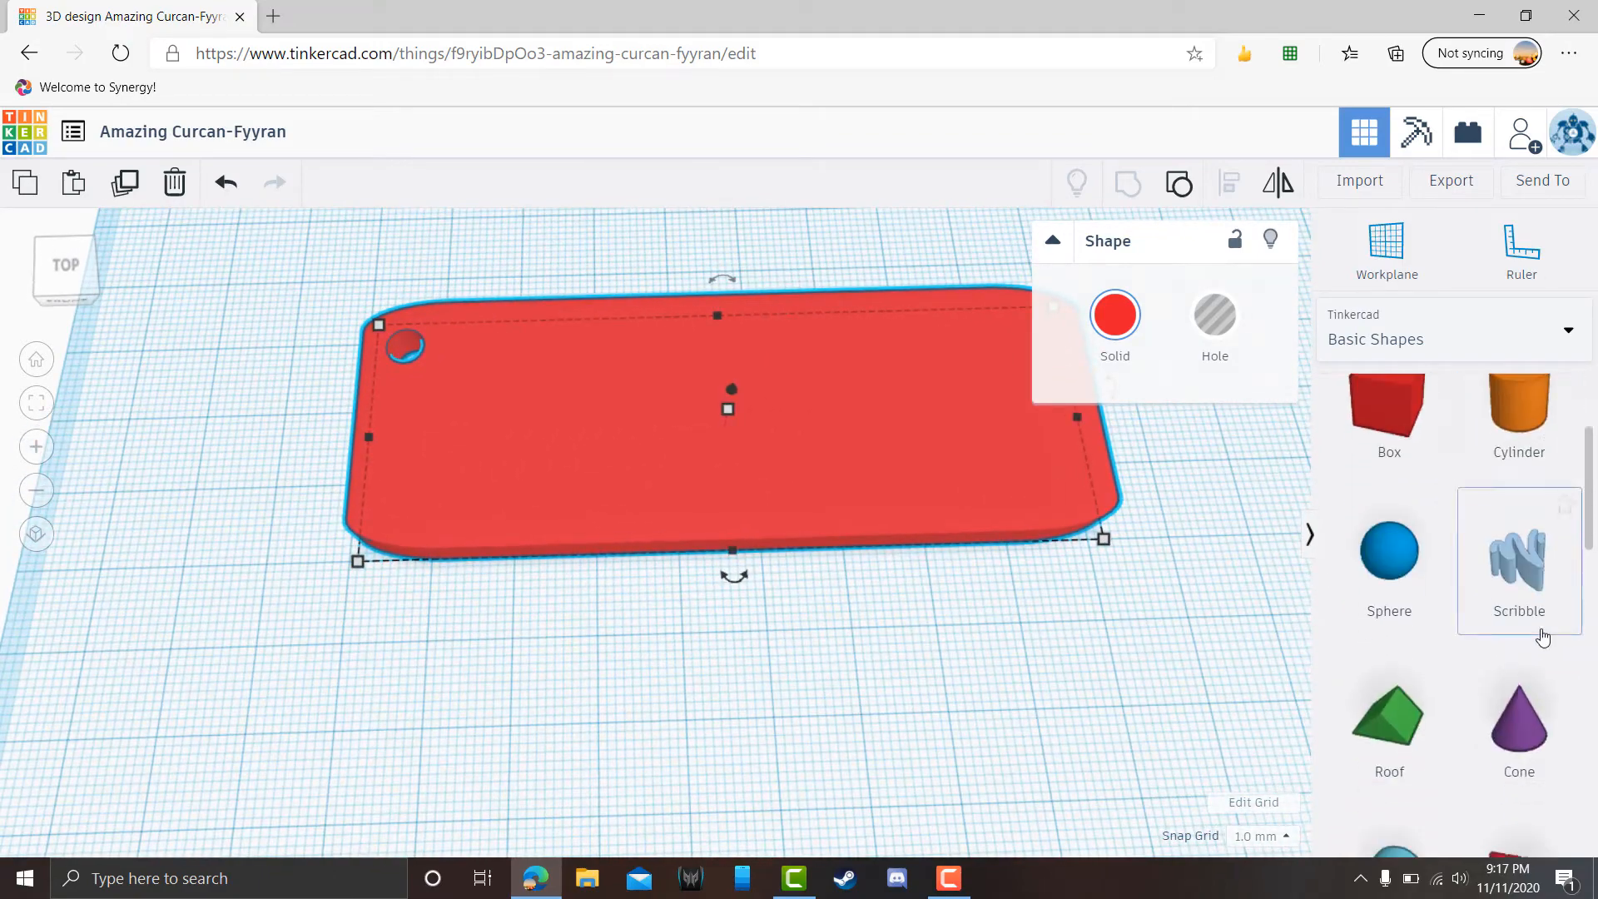
{"action": "left_click_drag", "start_coordinate": [1537, 636], "coordinate": [727, 431]}
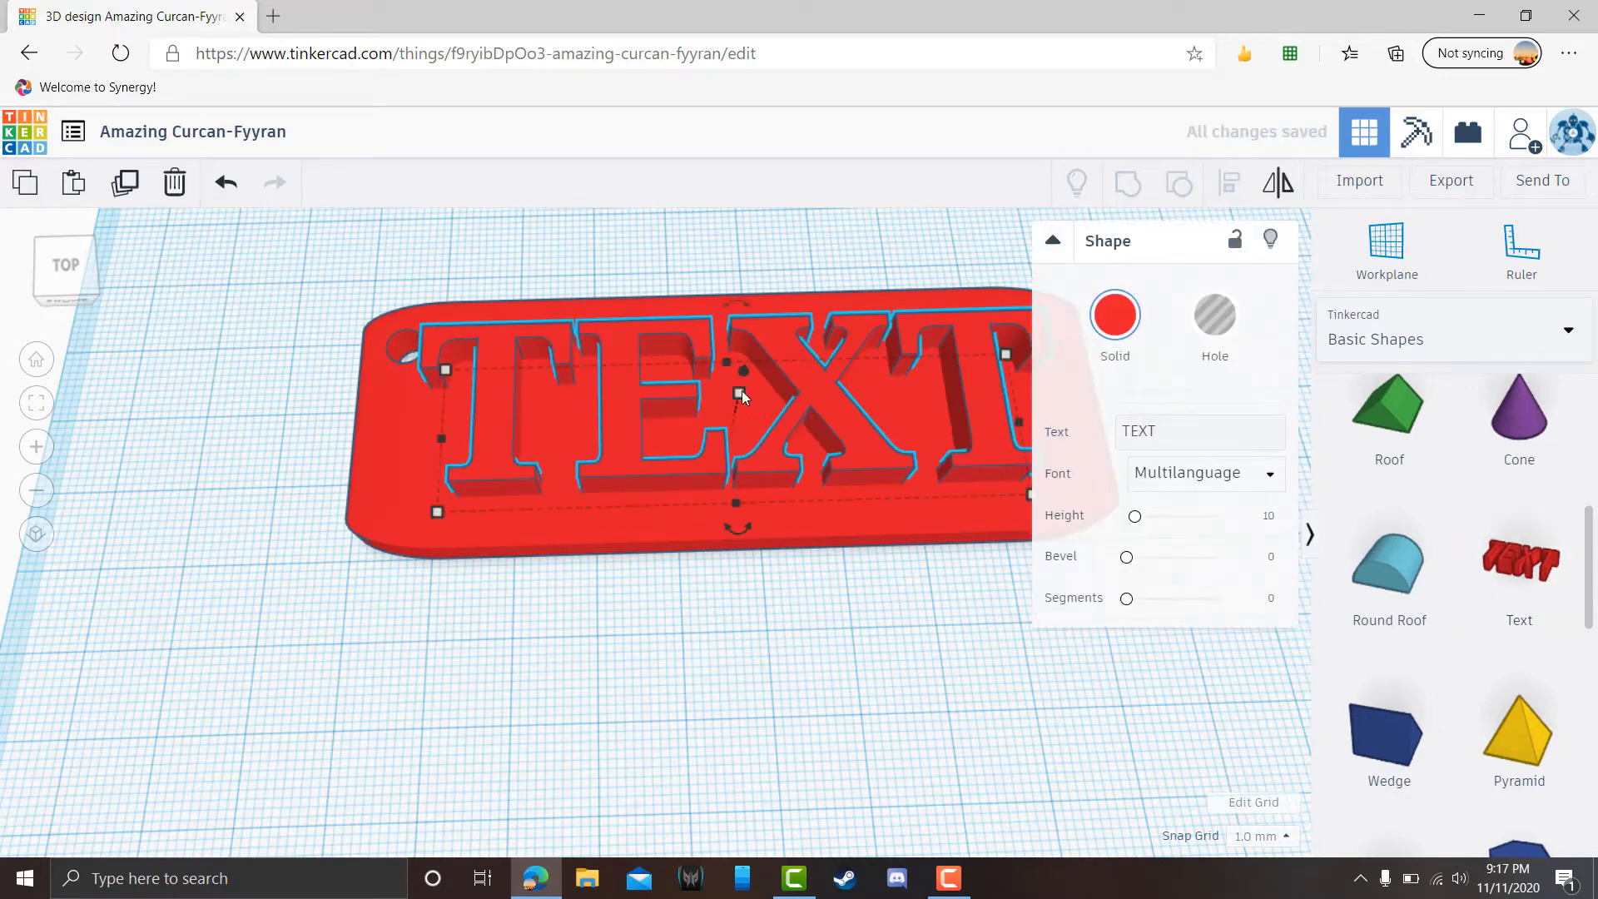
- Change the wording of the Text shape to "fool"
{"action": "left_click", "coordinate": [1210, 433]}
{"action": "type", "text": "M"}
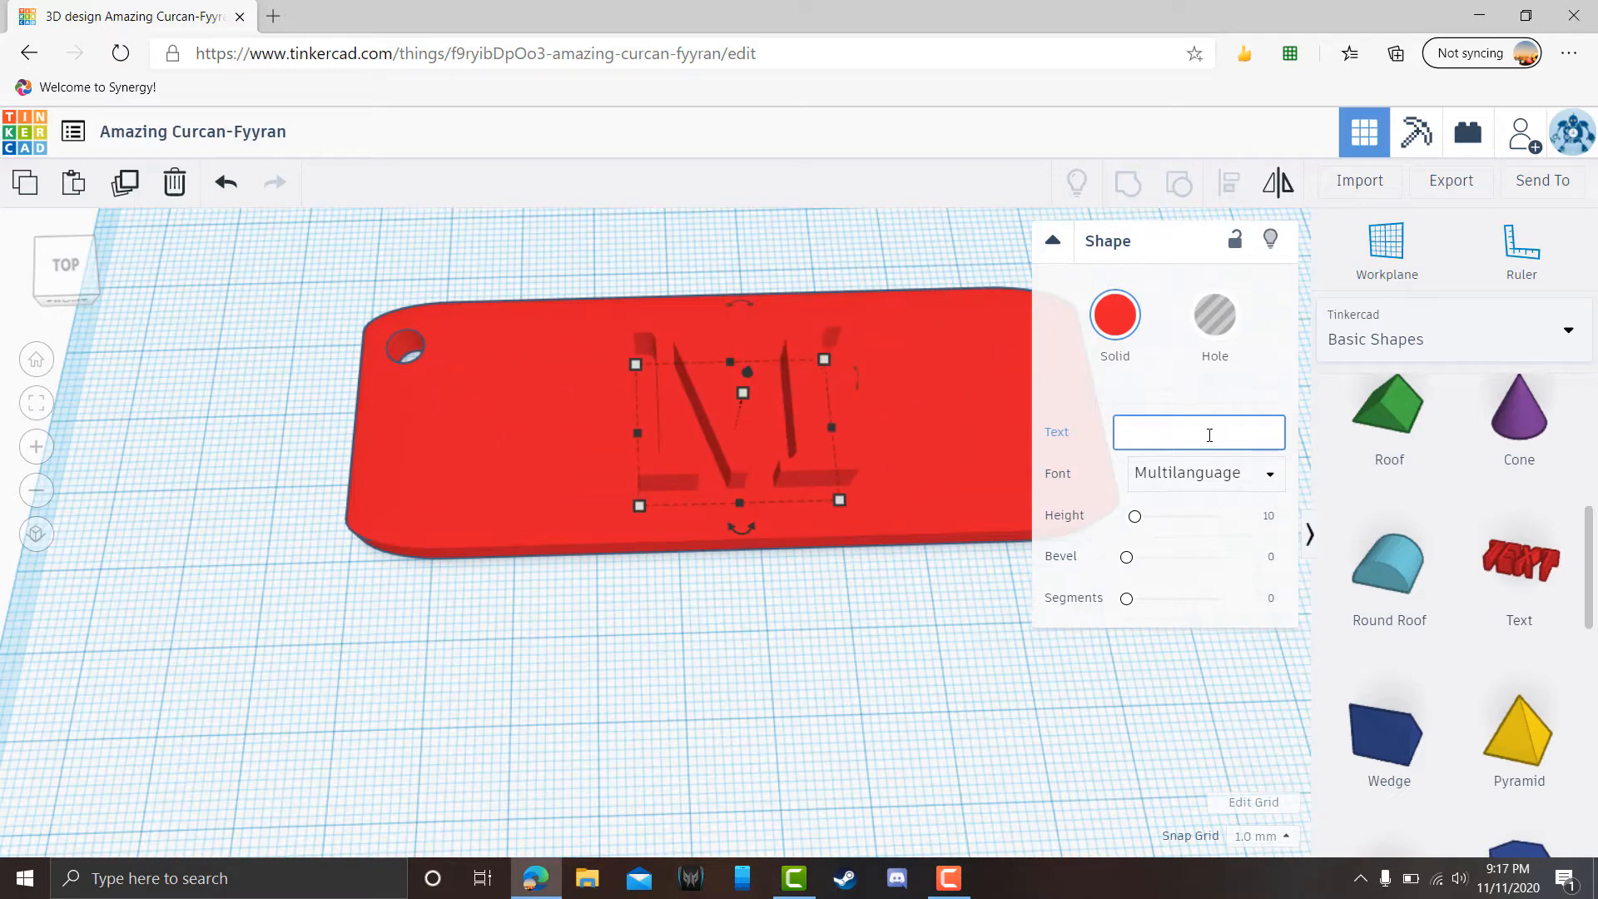
{"action": "type", "text": "ufooli"}
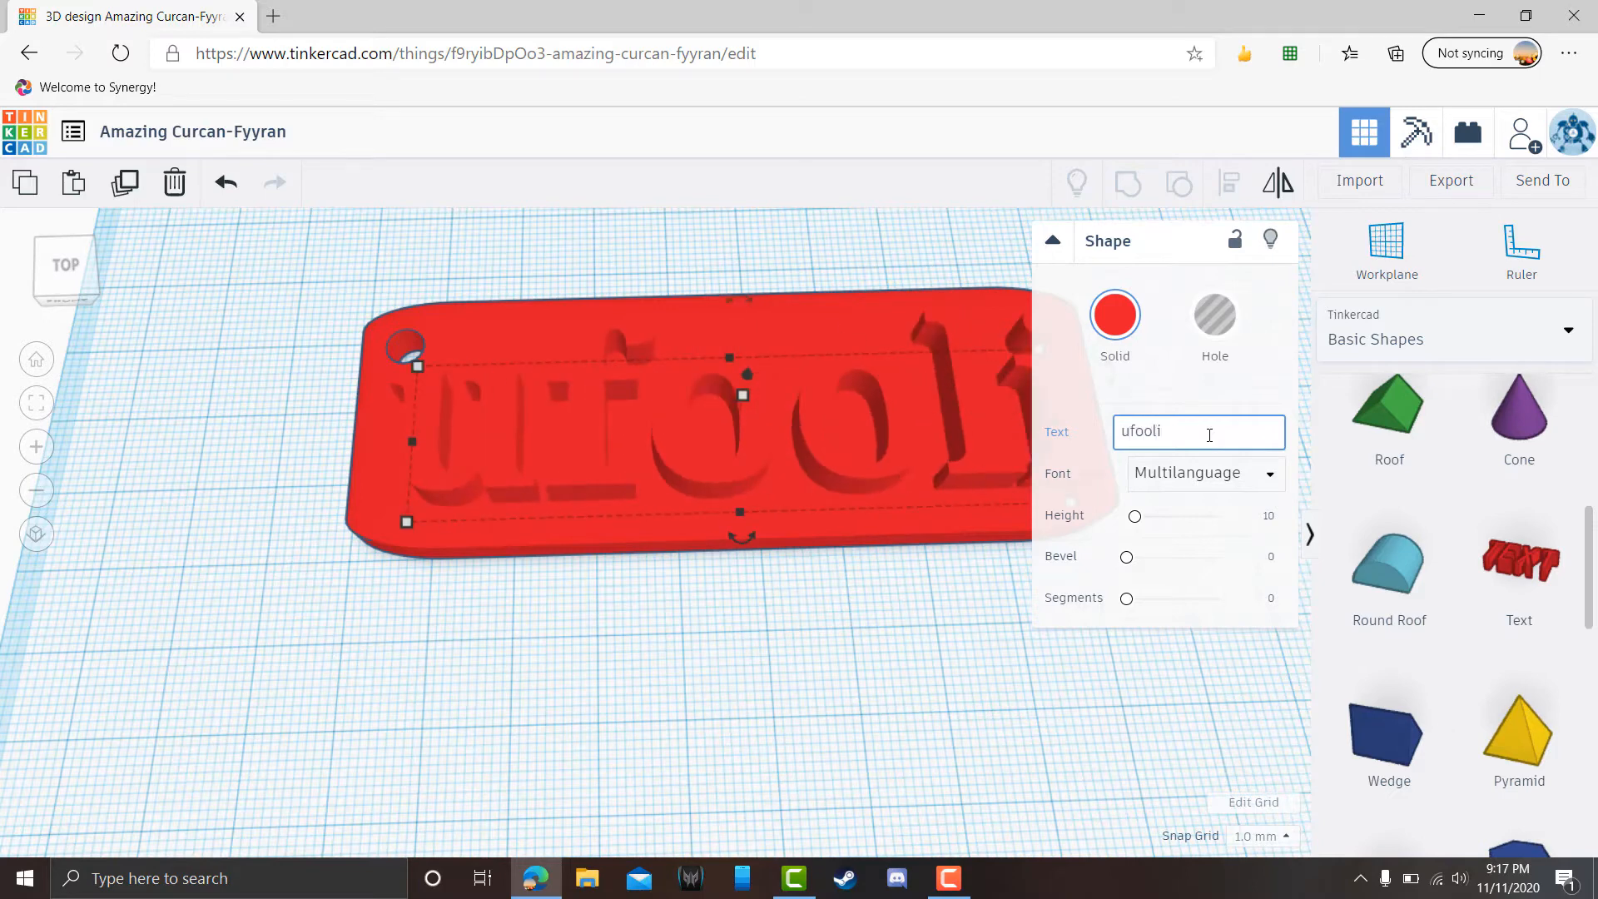
{"action": "key", "text": "BackSpace"}
{"action": "key", "text": "BackSpace"}
{"action": "key", "text": "BackSpace"}
{"action": "key", "text": "BackSpace"}
{"action": "key", "text": "BackSpace"}
{"action": "key", "text": "BackSpace"}
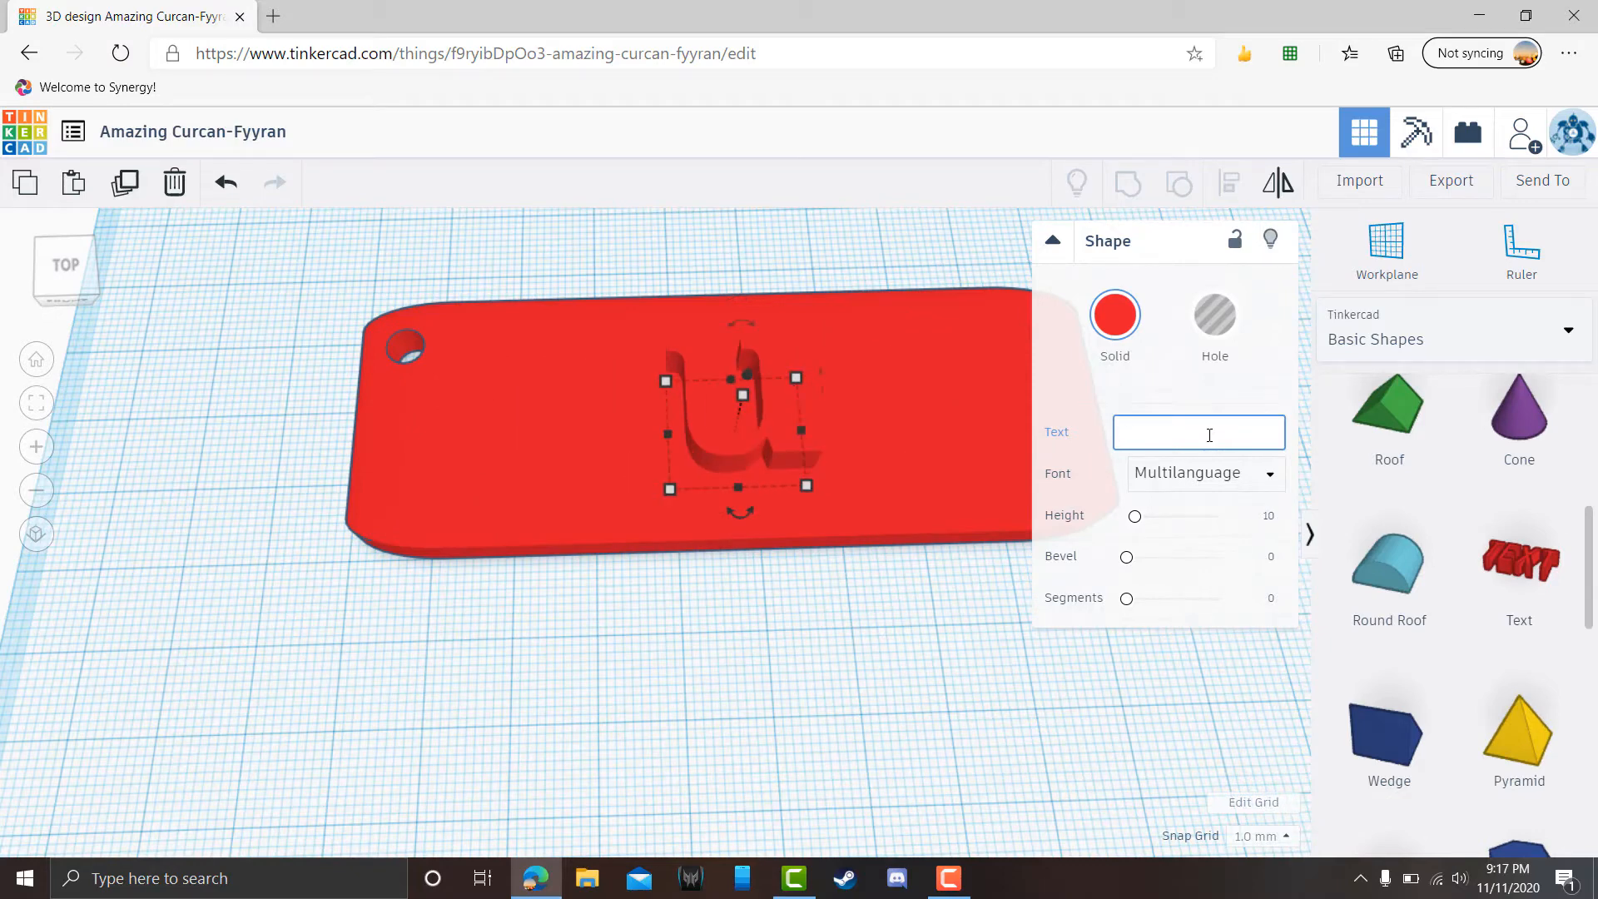
{"action": "type", "text": "fool"}
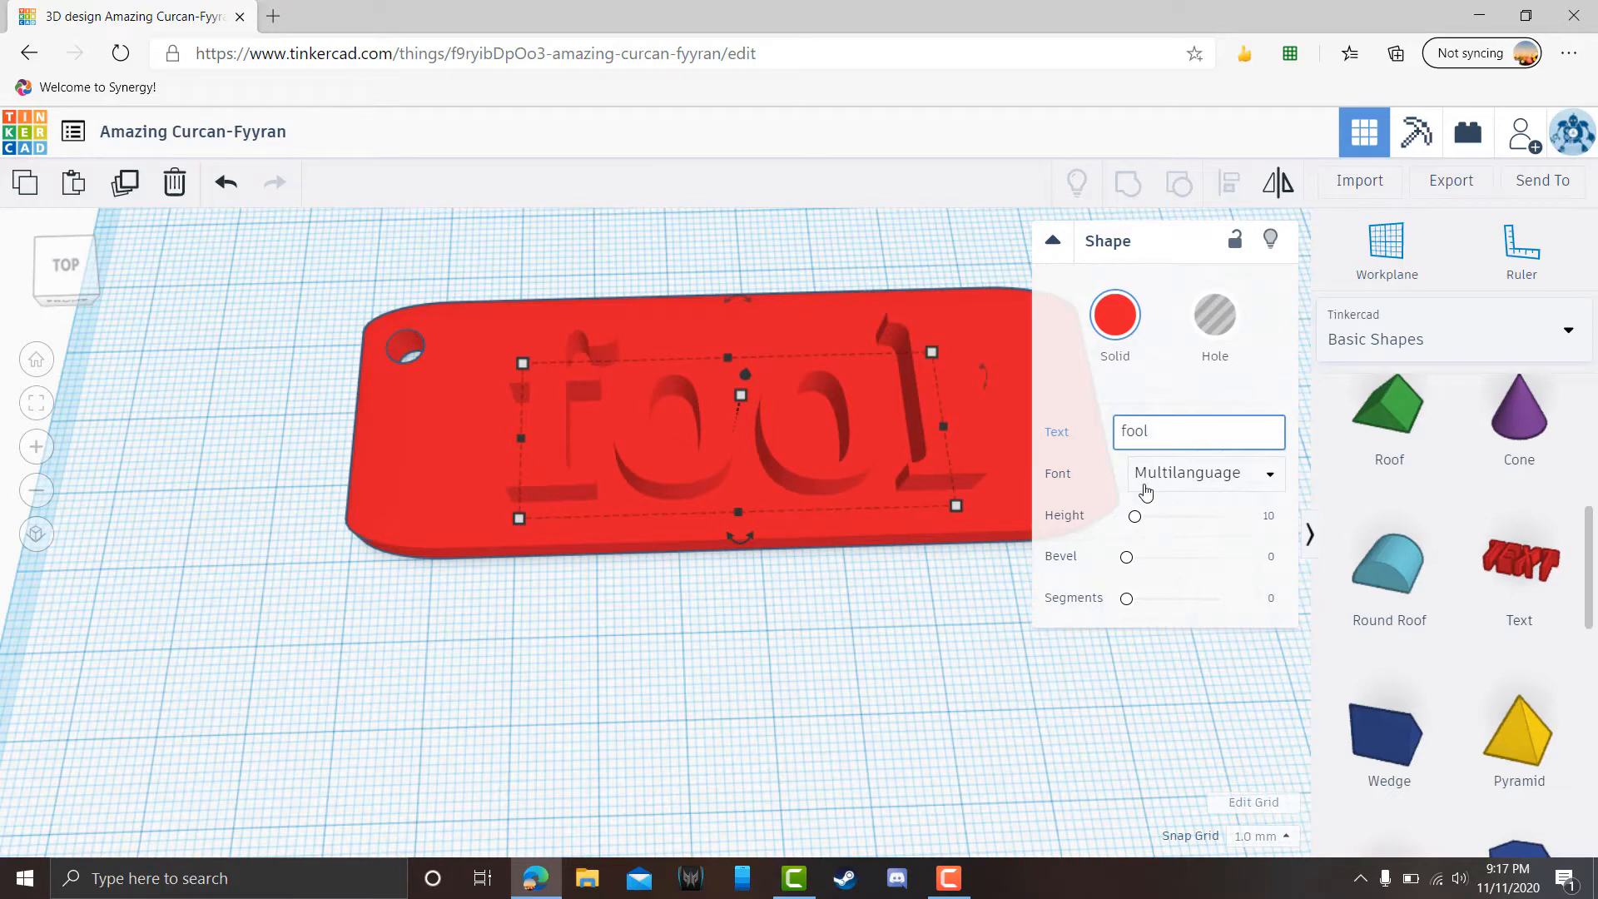
- Recolor the "fool" text with the pale yellow preset so it contrasts with the red plate
{"action": "left_click", "coordinate": [897, 596]}
{"action": "left_click", "coordinate": [867, 423]}
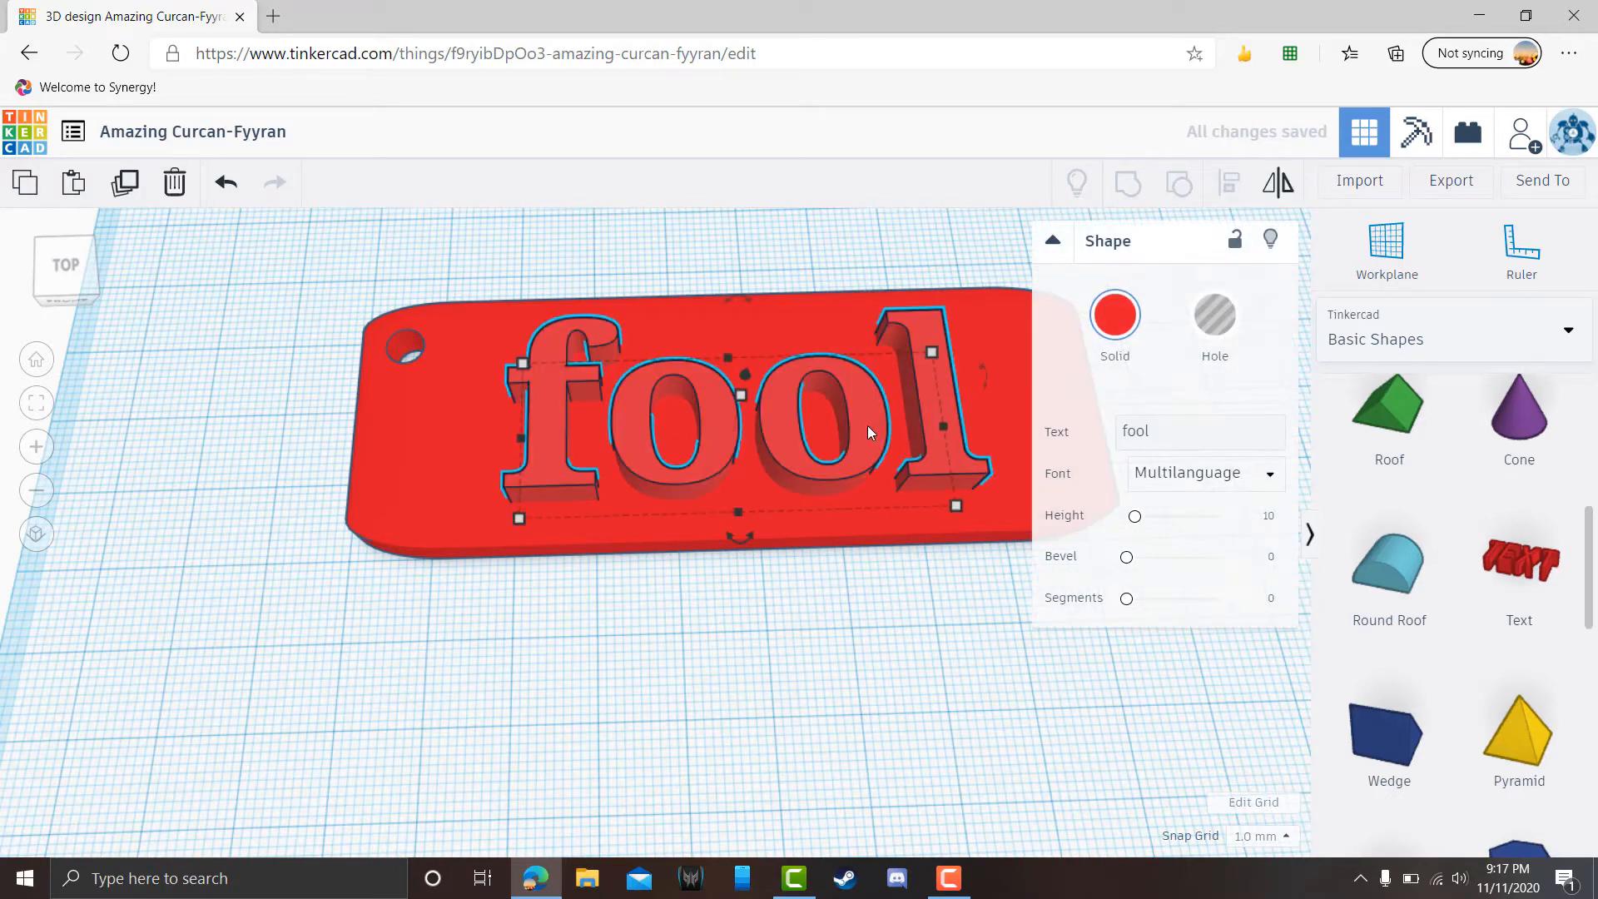
{"action": "left_click", "coordinate": [1114, 315]}
{"action": "left_click", "coordinate": [1166, 453]}
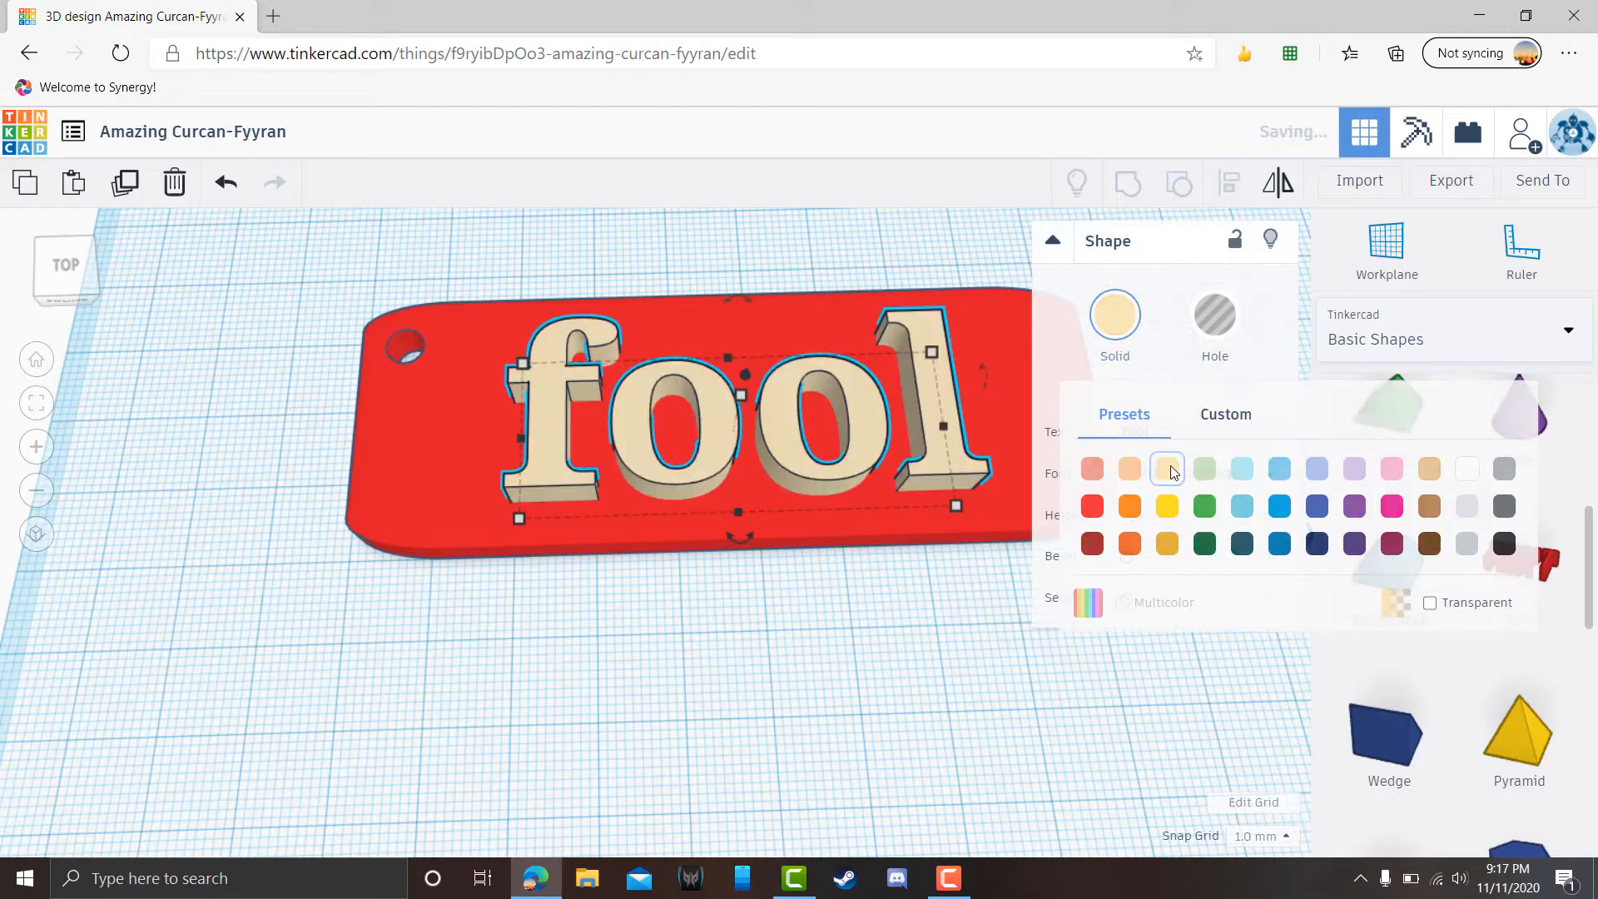
{"action": "left_click", "coordinate": [746, 656]}
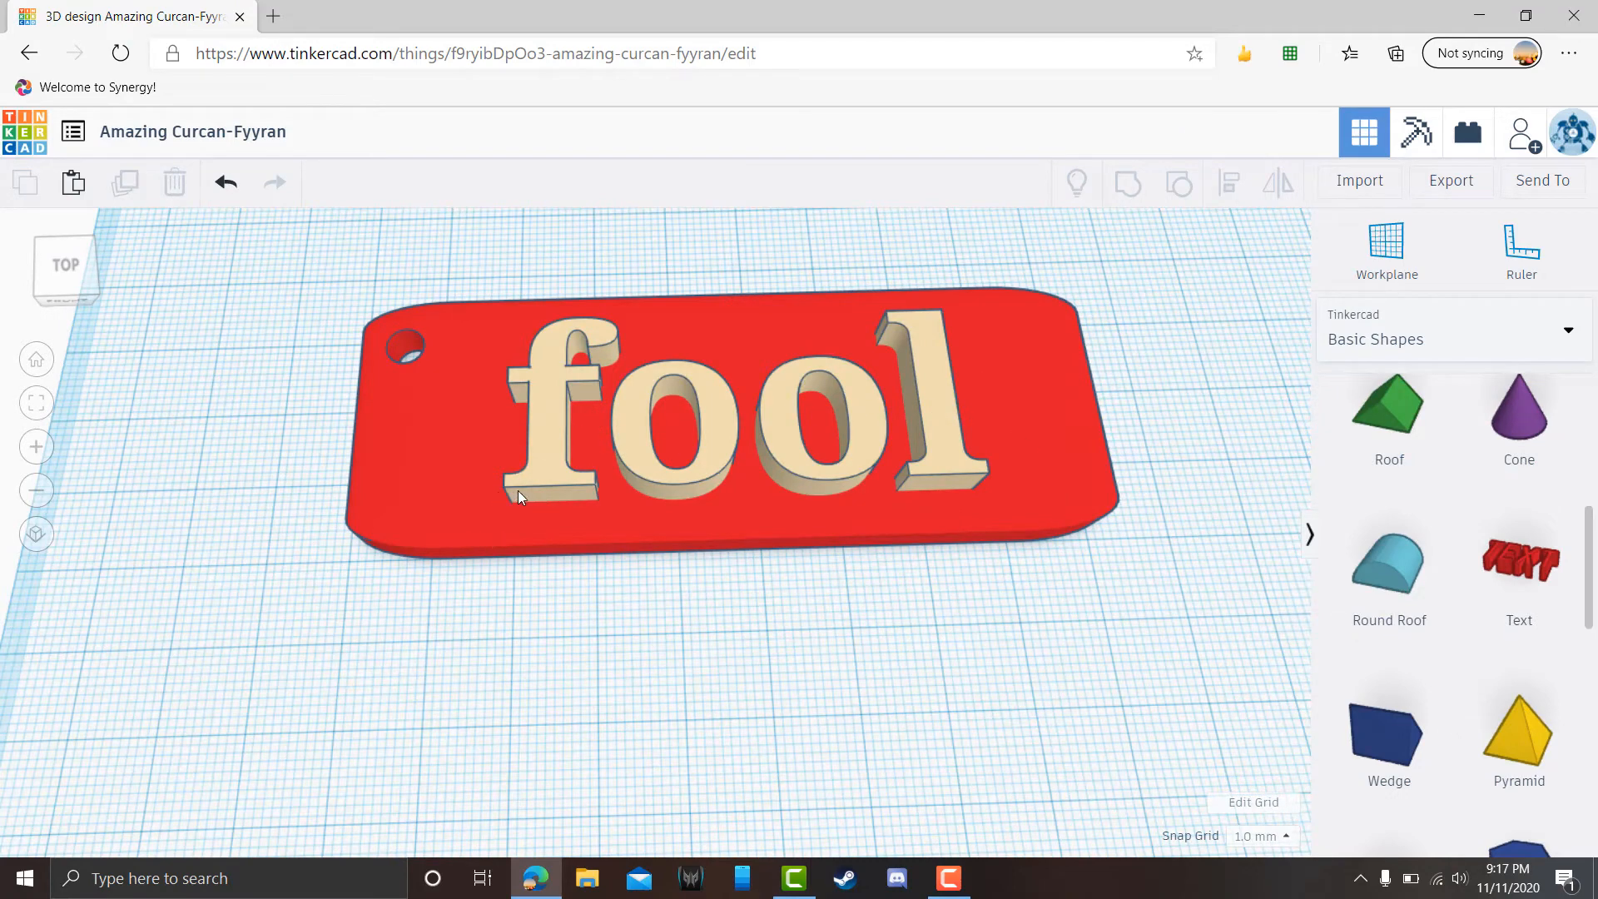
- Turn the "fool" text on the plate into a hole shape
{"action": "left_click", "coordinate": [860, 433]}
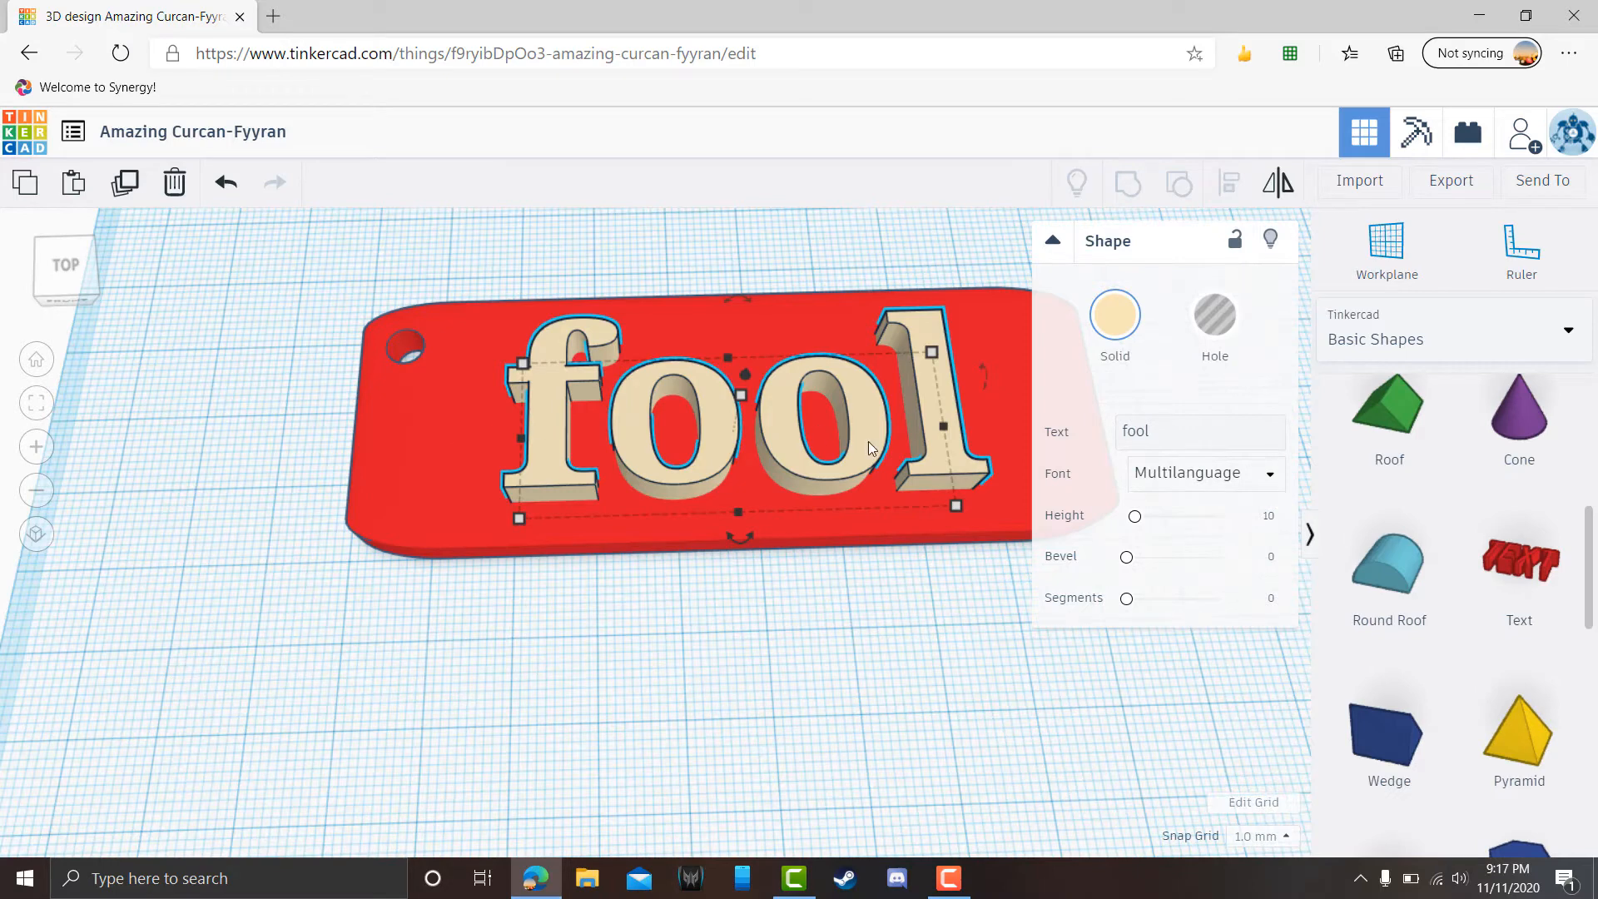
{"action": "left_click", "coordinate": [1215, 316]}
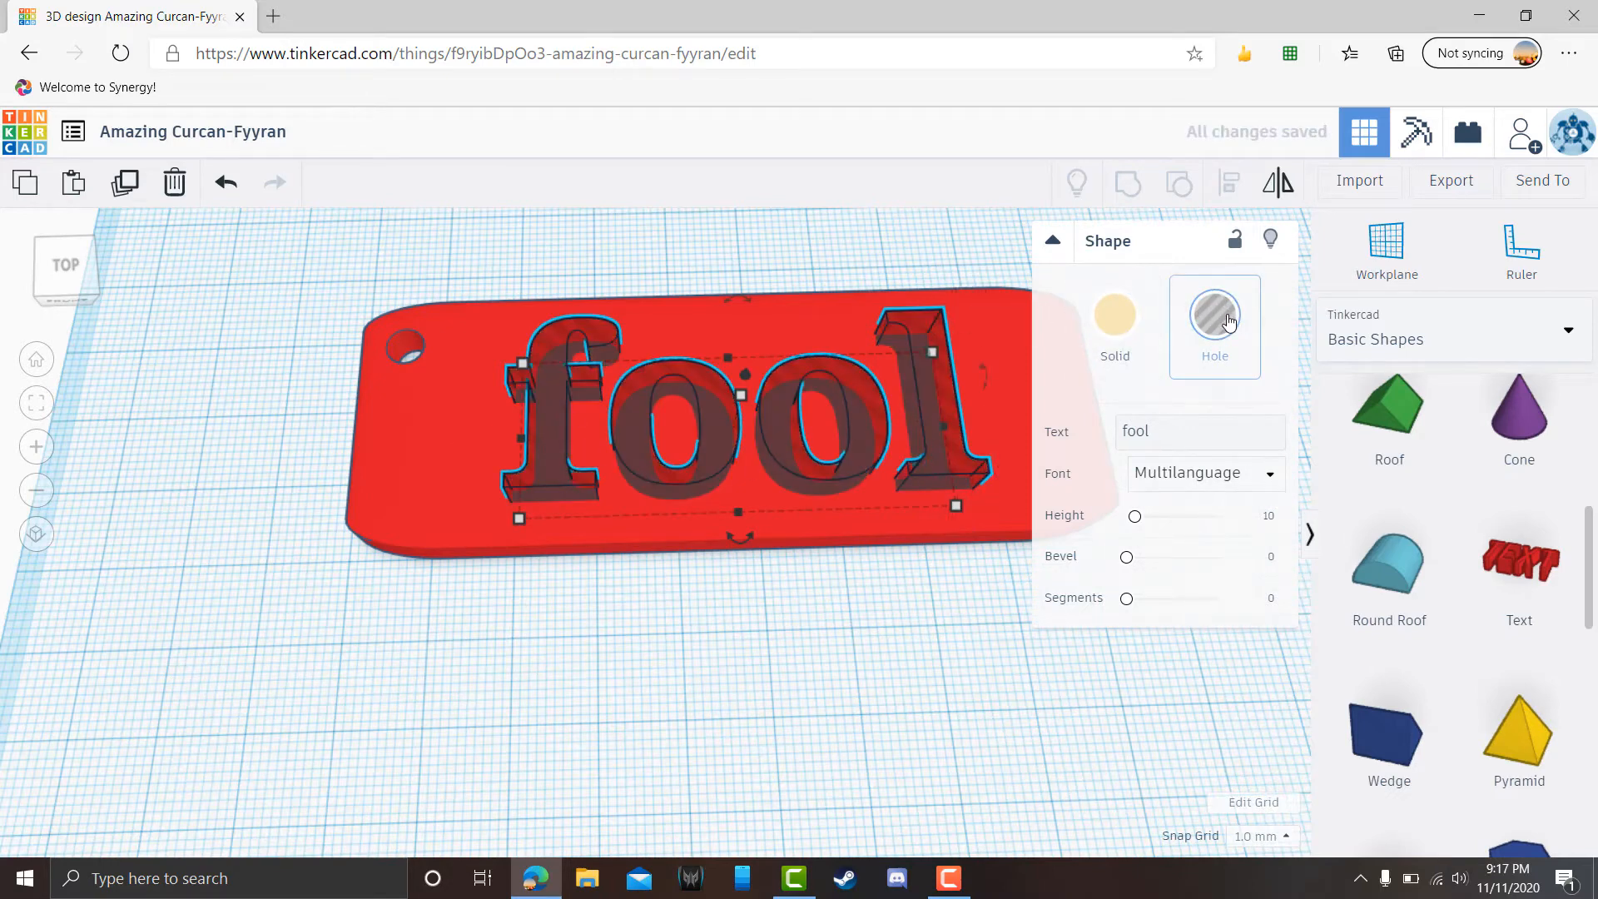
{"action": "left_click", "coordinate": [1140, 342]}
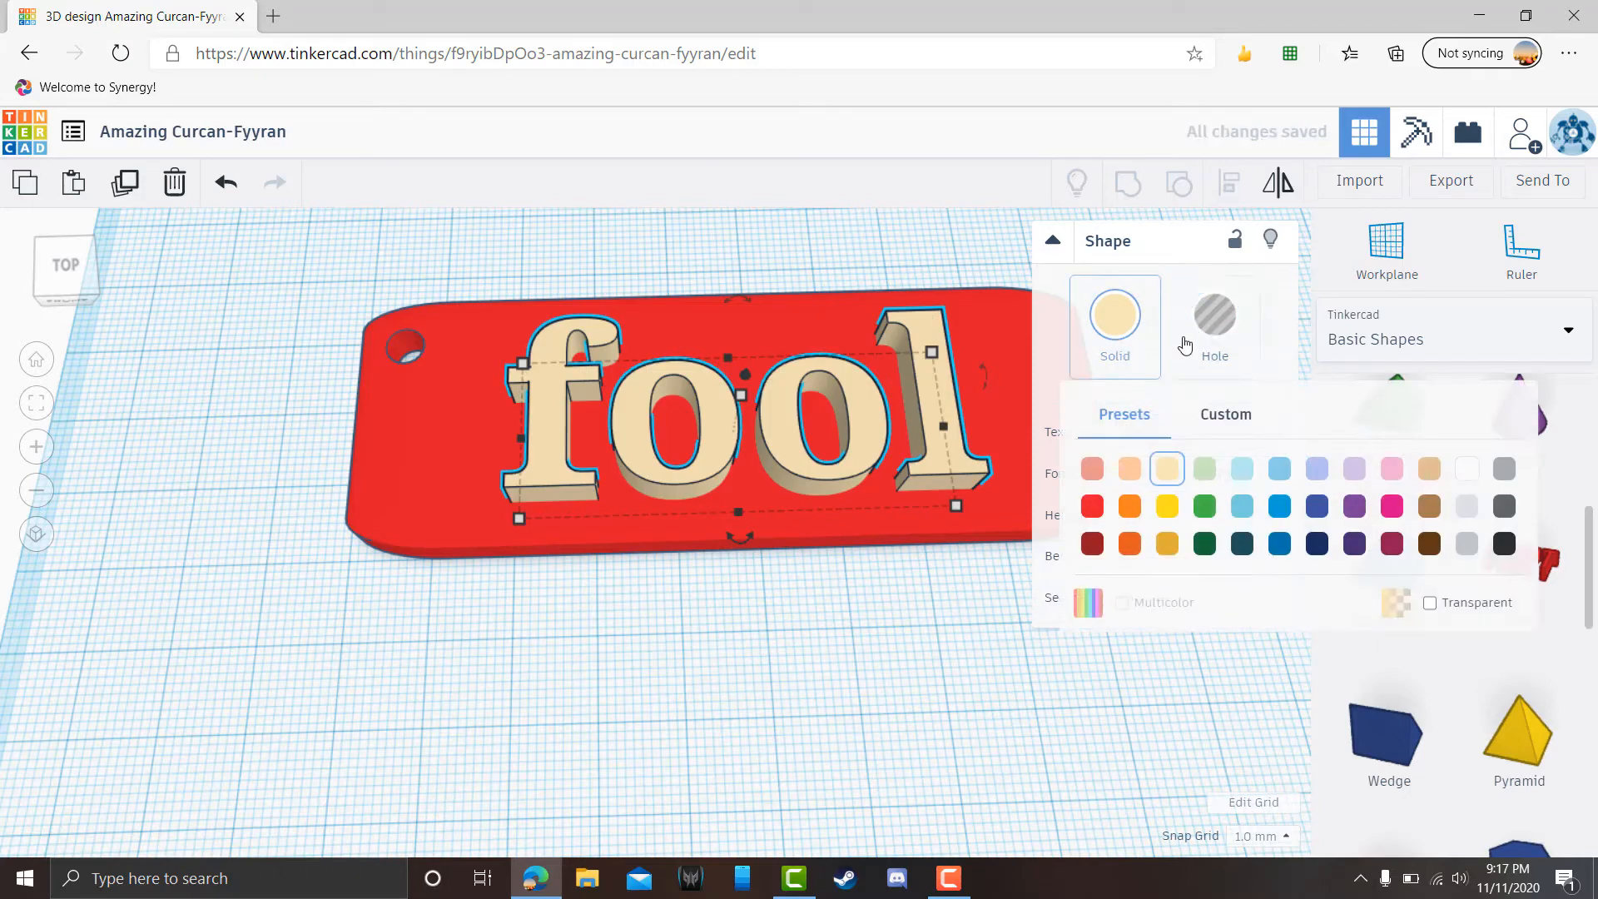
{"action": "left_click", "coordinate": [1185, 345]}
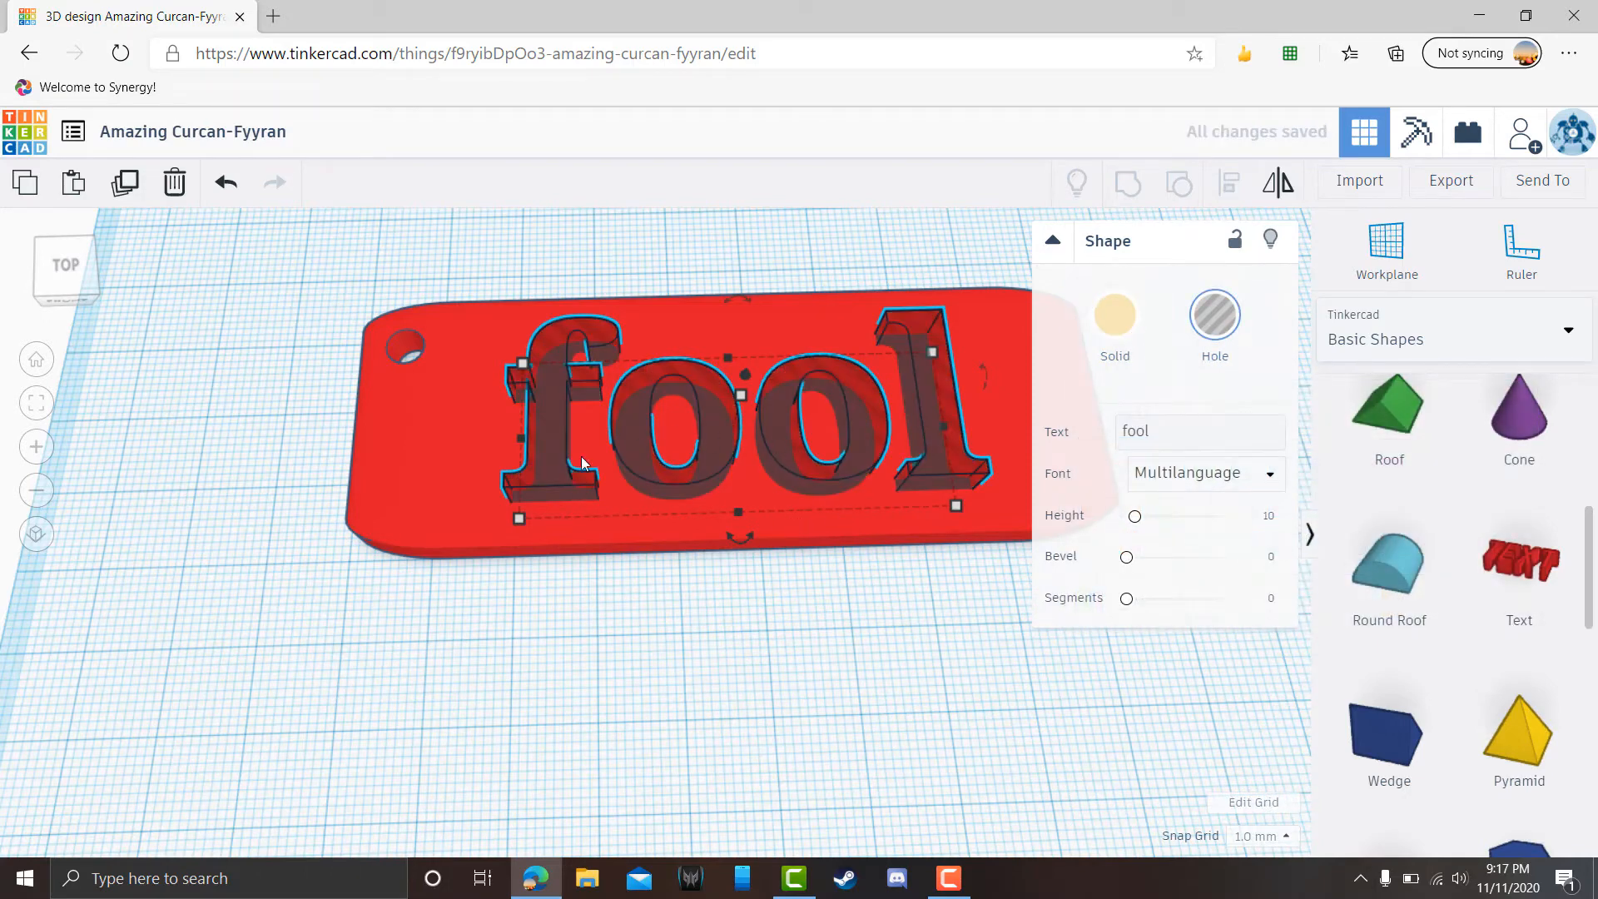
- Group the hole text with the red plate to cut the letters out of it
{"action": "left_click_drag", "start_coordinate": [902, 240], "coordinate": [556, 480]}
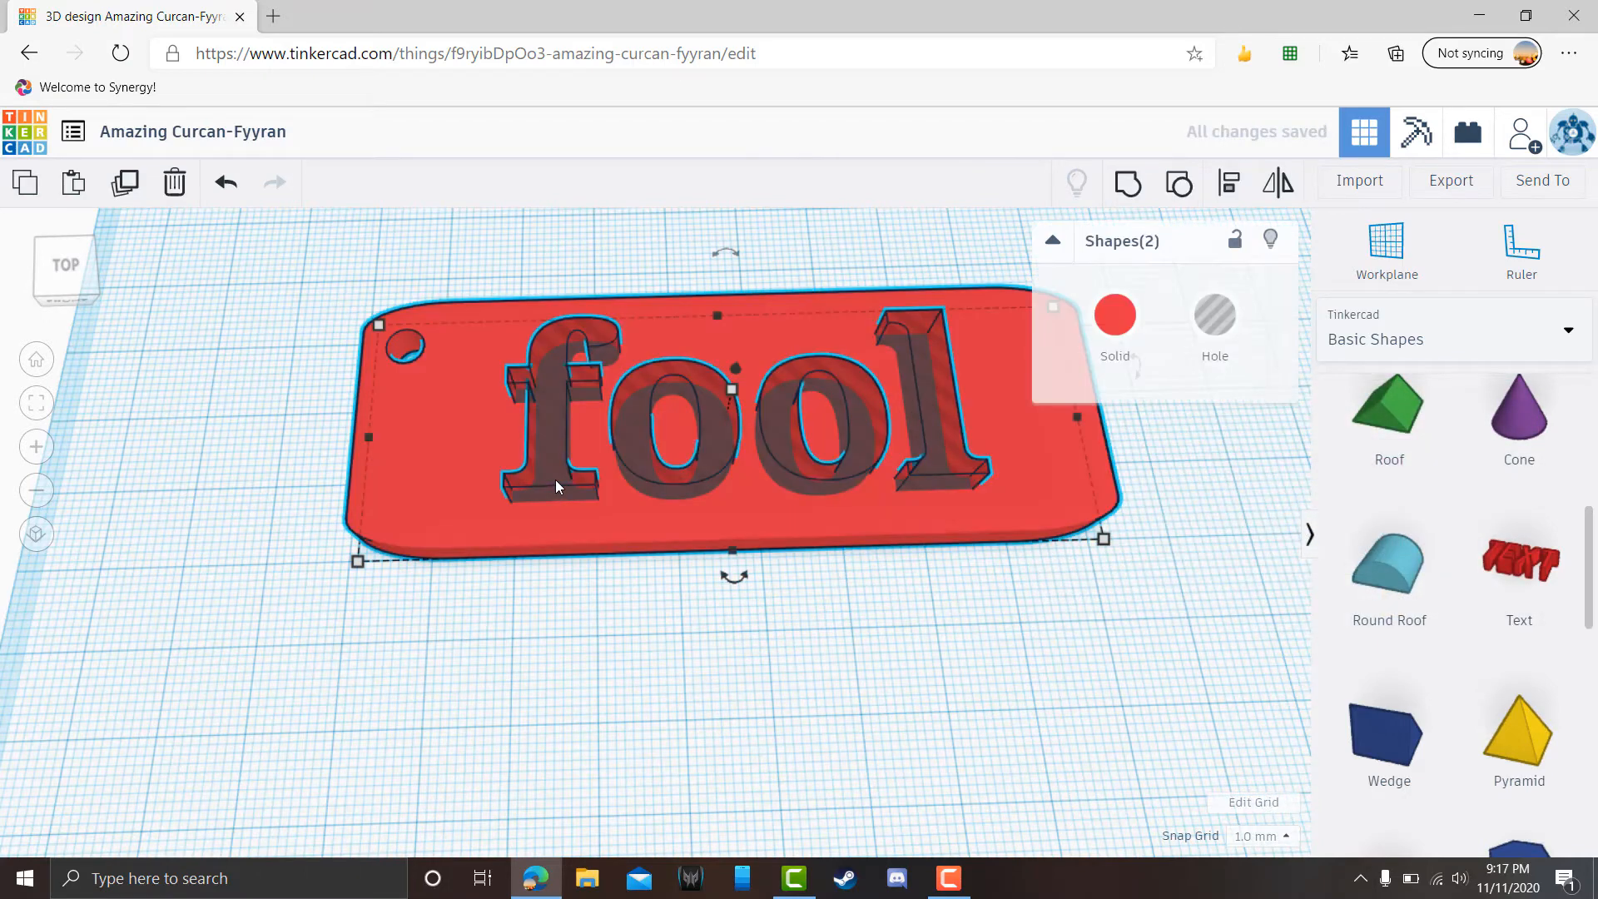
{"action": "left_click", "coordinate": [1124, 190]}
{"action": "left_click", "coordinate": [672, 631]}
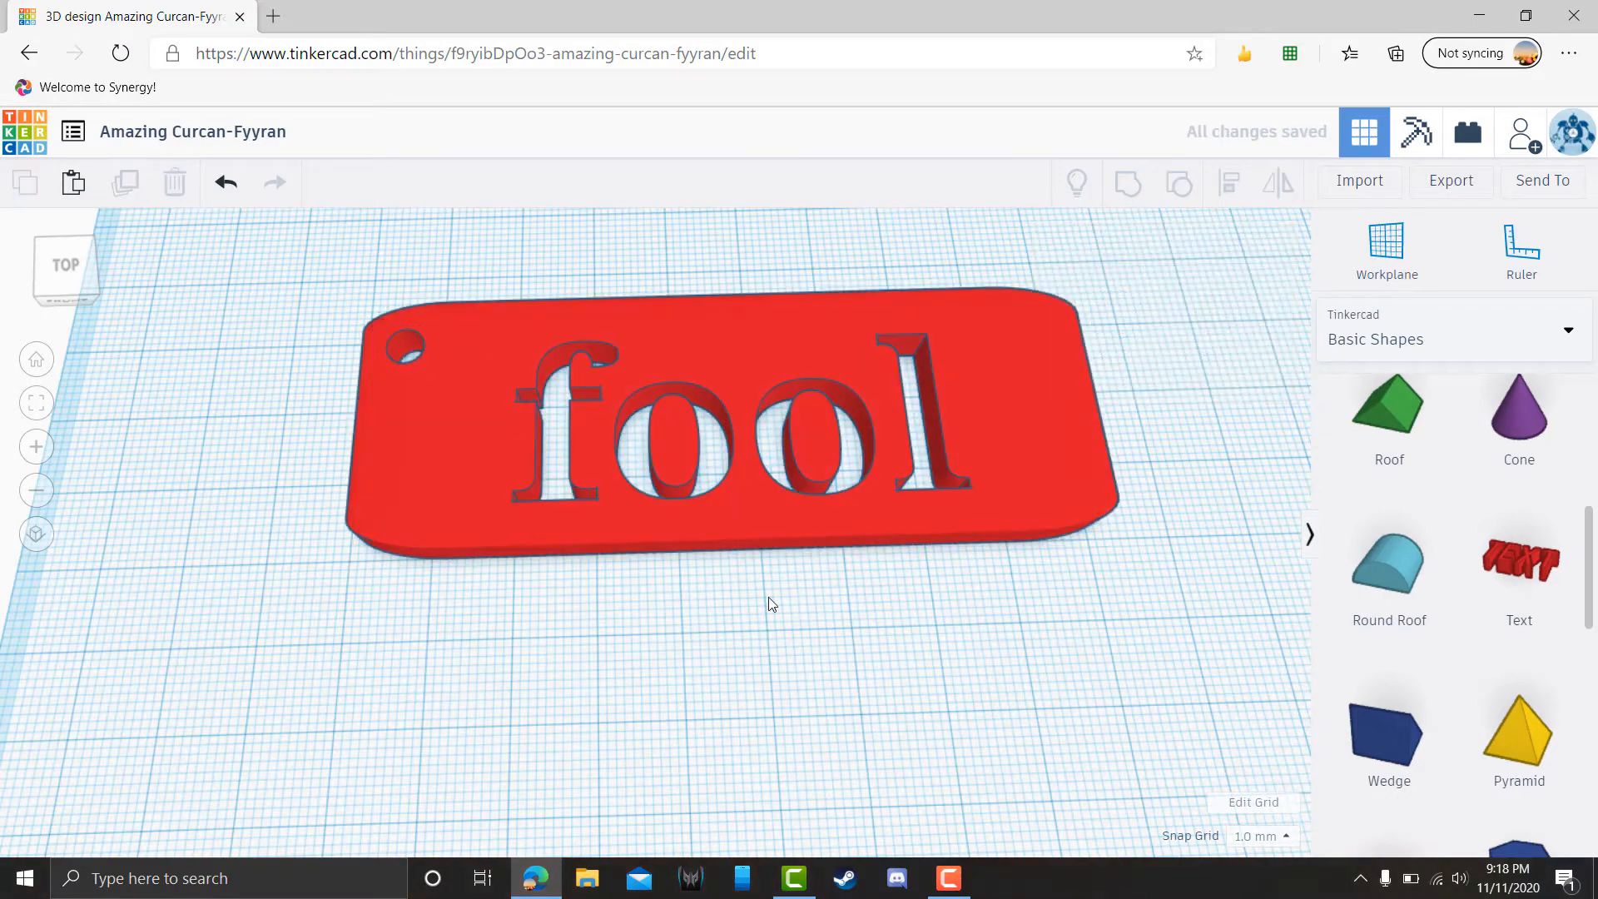
- Place a box in front of the plate and shrink it to a thin bar about 4 mm high and 19 mm long
{"action": "right_click_drag", "start_coordinate": [767, 600], "coordinate": [761, 662]}
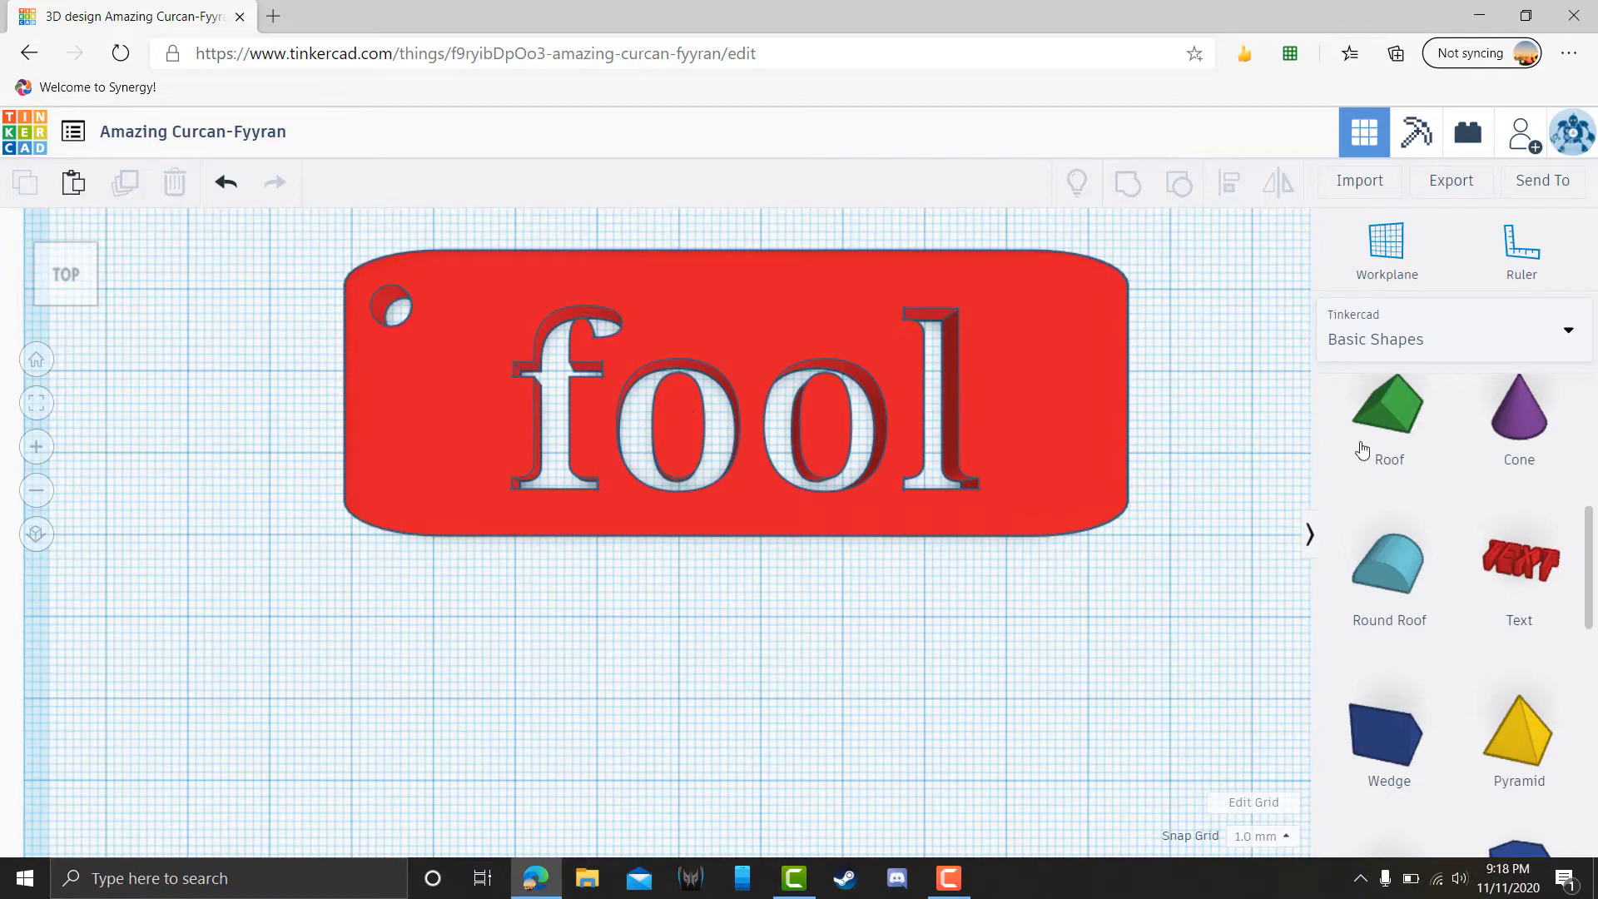
{"action": "scroll", "coordinate": [1362, 450], "scroll_direction": "up", "scroll_amount": 5}
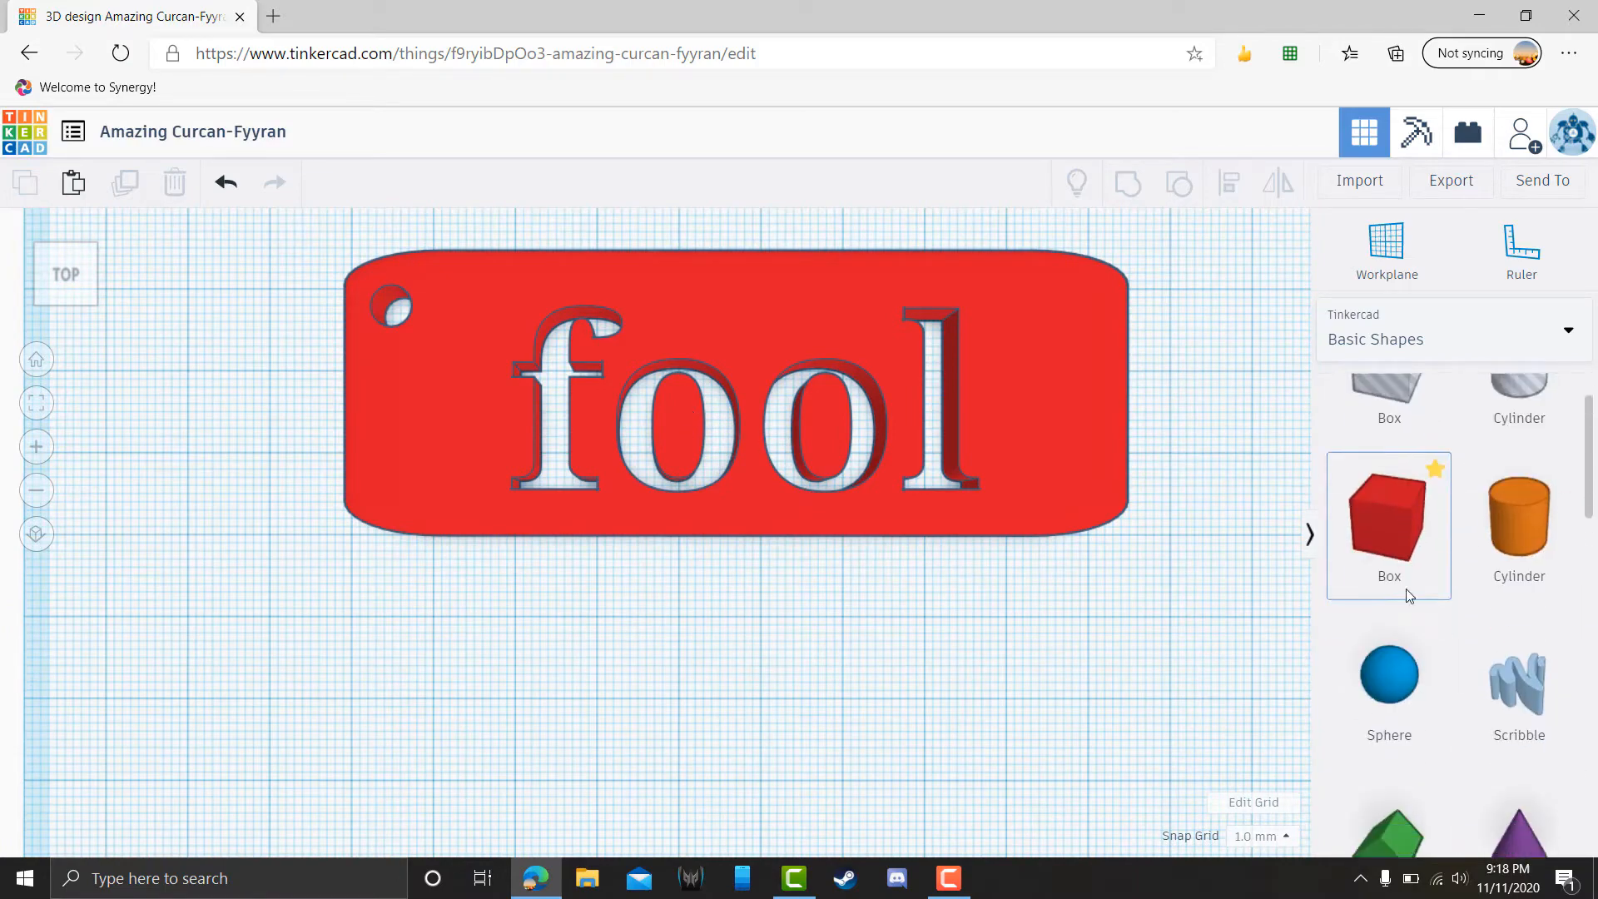
{"action": "left_click_drag", "start_coordinate": [1390, 510], "coordinate": [674, 634]}
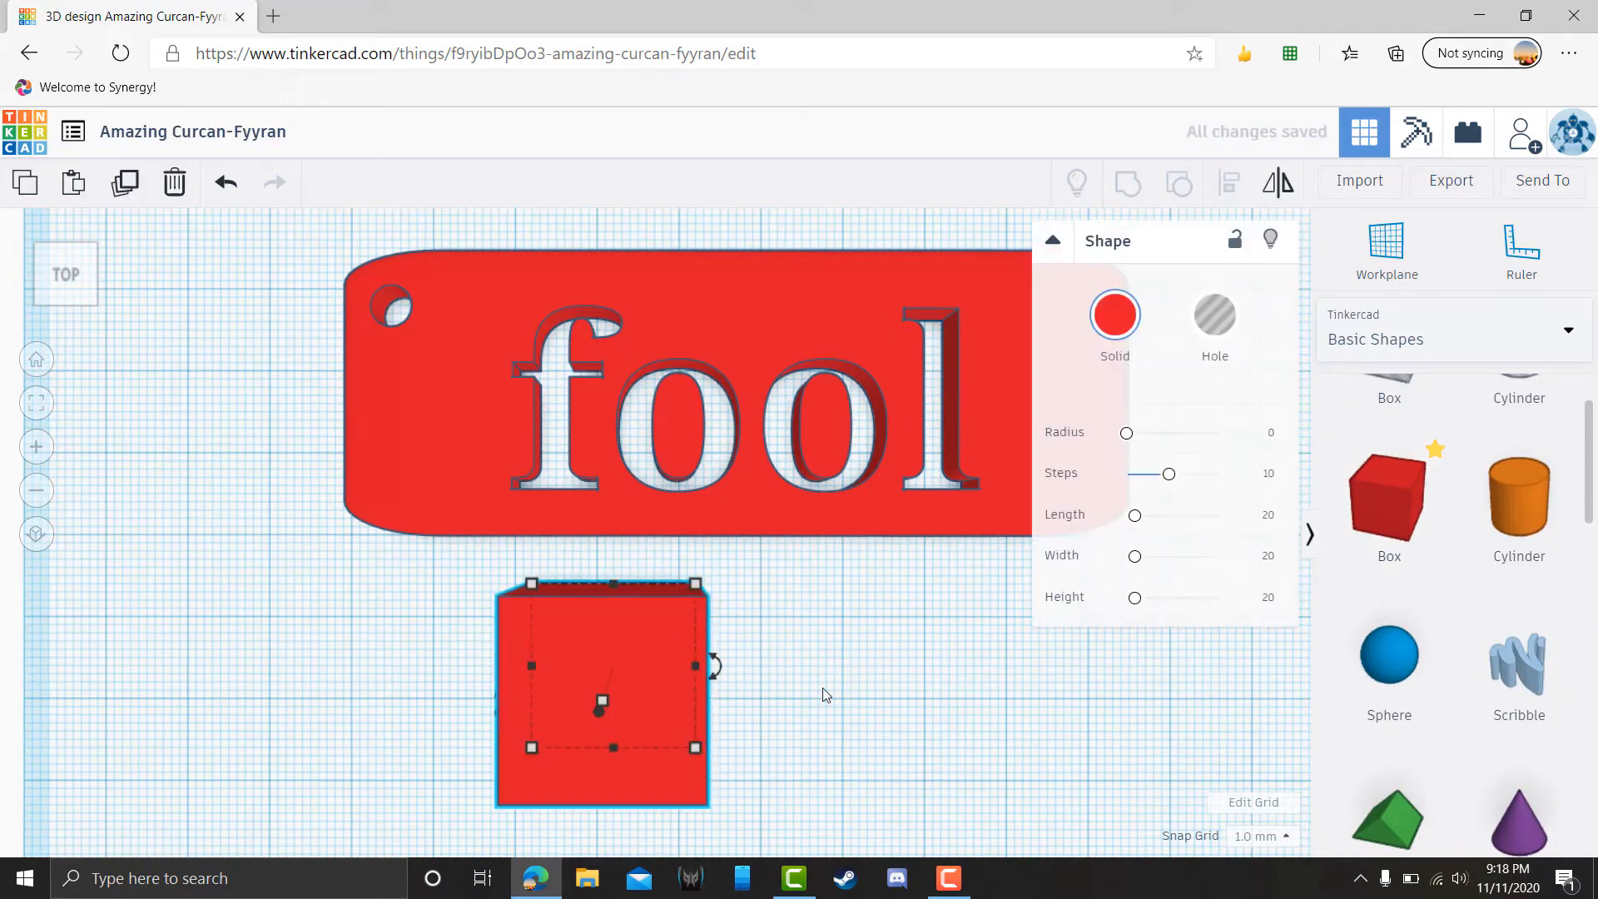
{"action": "right_click_drag", "start_coordinate": [825, 695], "coordinate": [837, 617]}
{"action": "left_click_drag", "start_coordinate": [612, 603], "coordinate": [620, 679]}
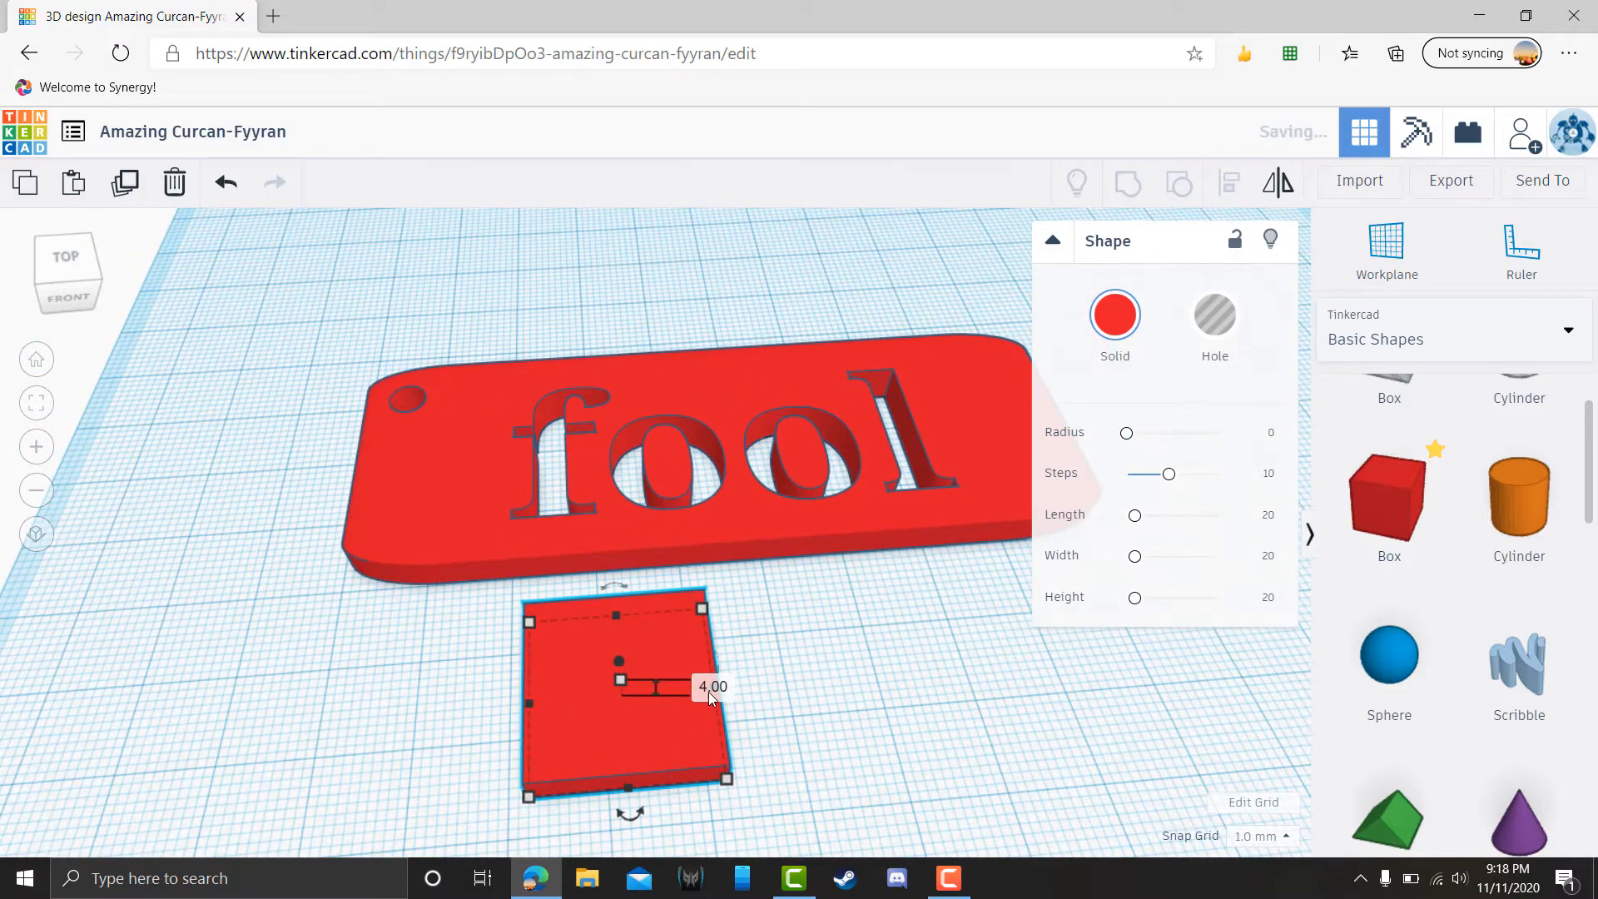
{"action": "left_click_drag", "start_coordinate": [726, 778], "coordinate": [546, 791]}
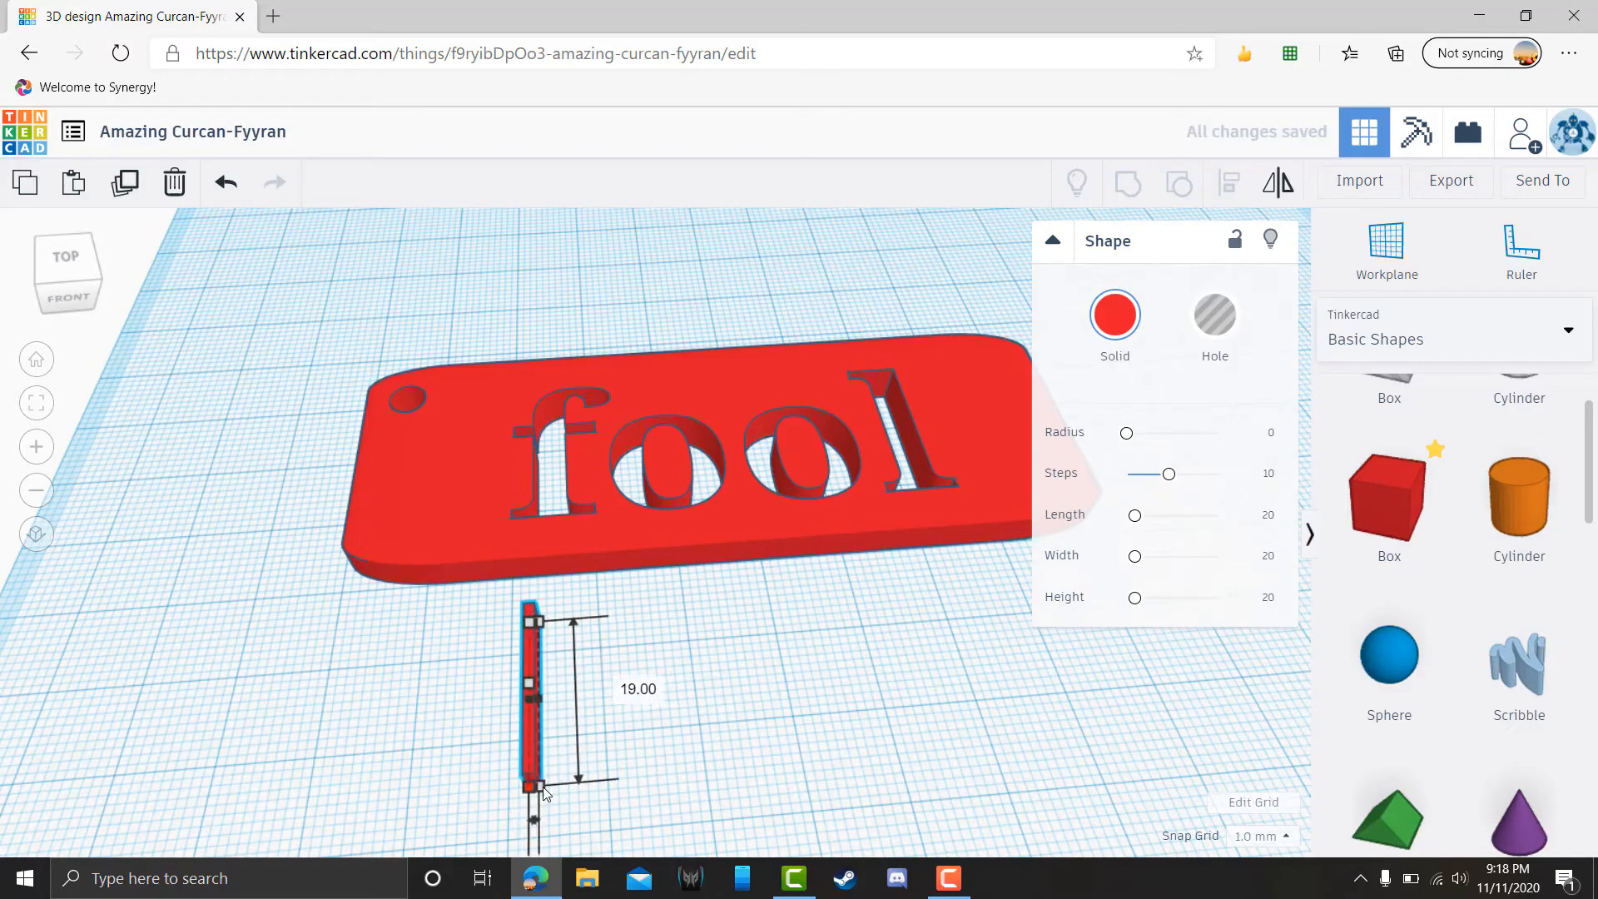
- Move the thin bar across the middle of the first "o" and group it with the plate as a bridge
{"action": "left_click_drag", "start_coordinate": [529, 730], "coordinate": [667, 486]}
{"action": "right_click_drag", "start_coordinate": [735, 570], "coordinate": [716, 693]}
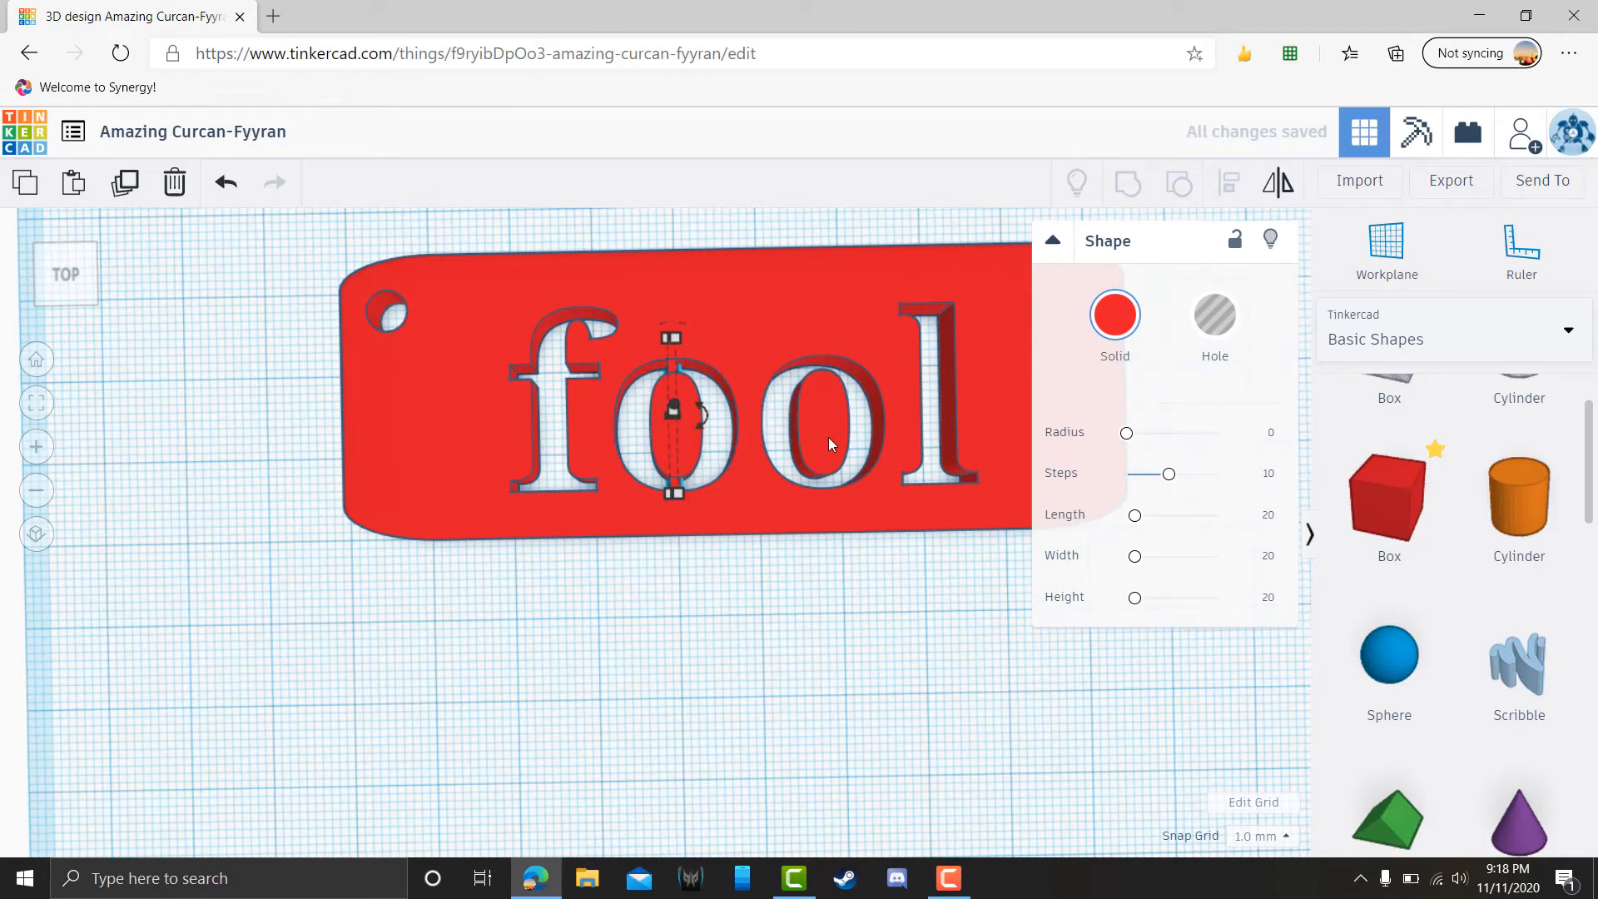
{"action": "left_click", "coordinate": [862, 594]}
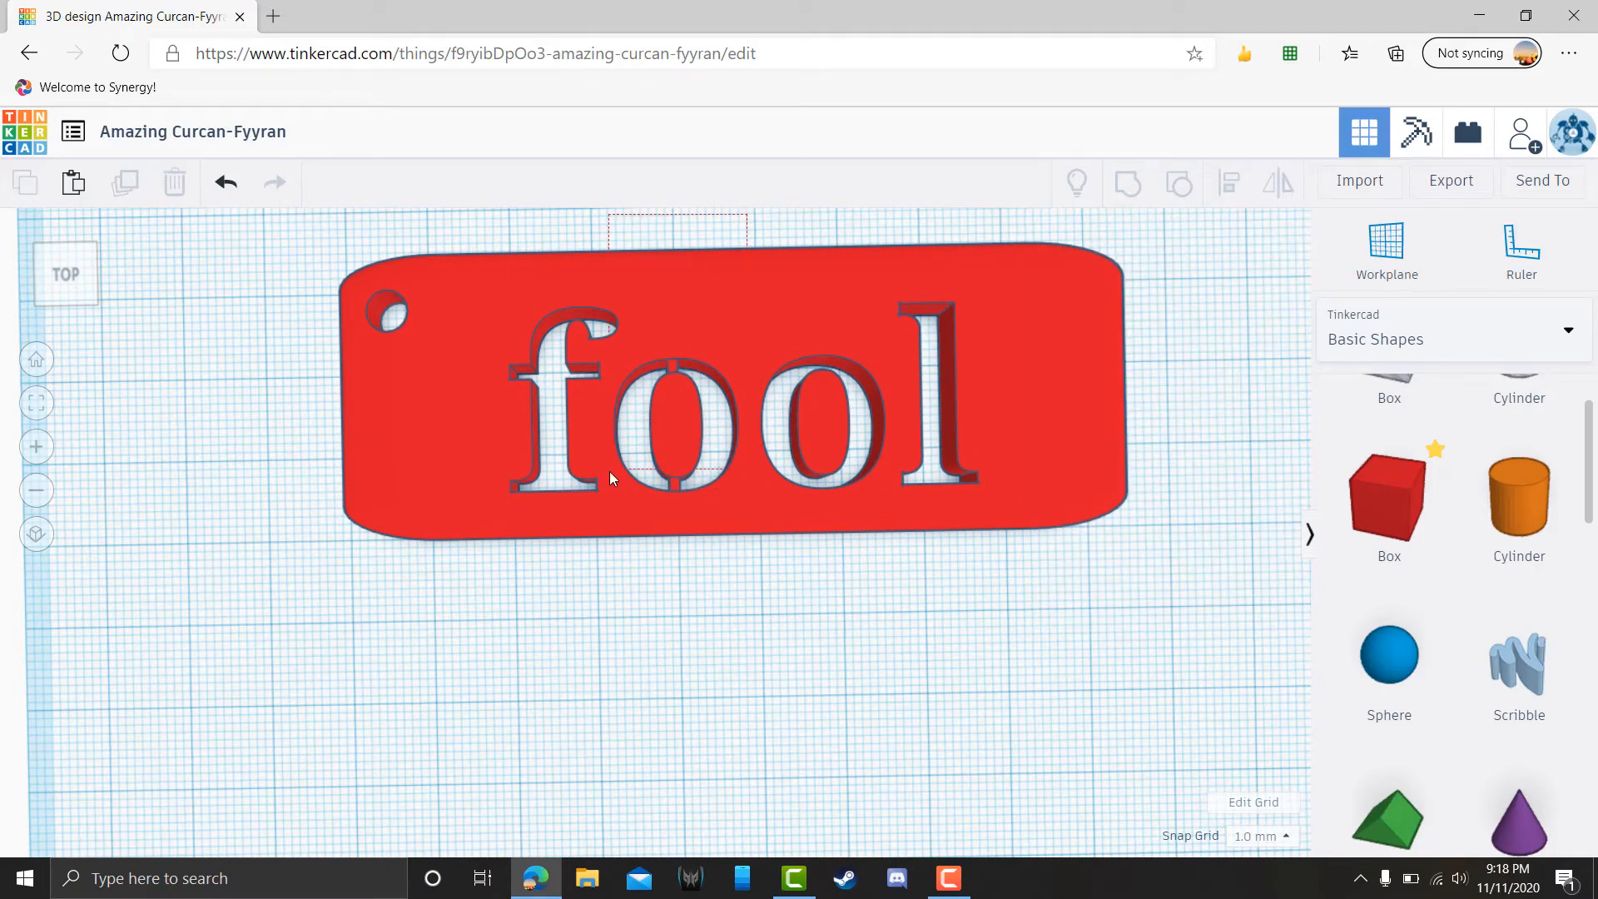
{"action": "key", "text": "ctrl+a"}
{"action": "left_click", "coordinate": [1126, 185]}
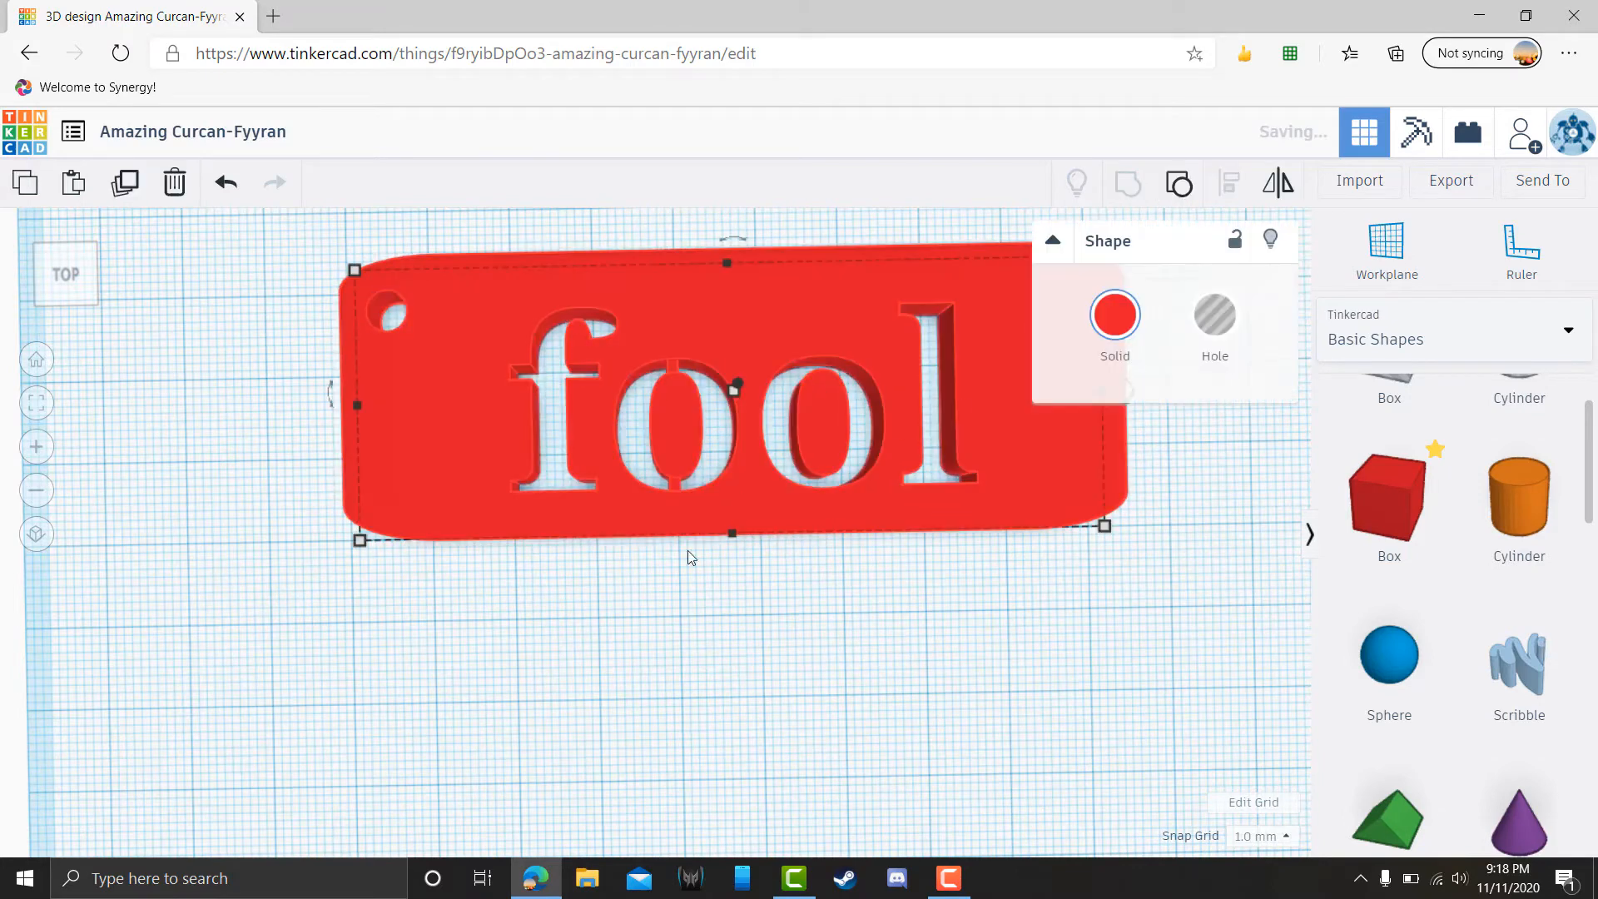
{"action": "left_click", "coordinate": [715, 593]}
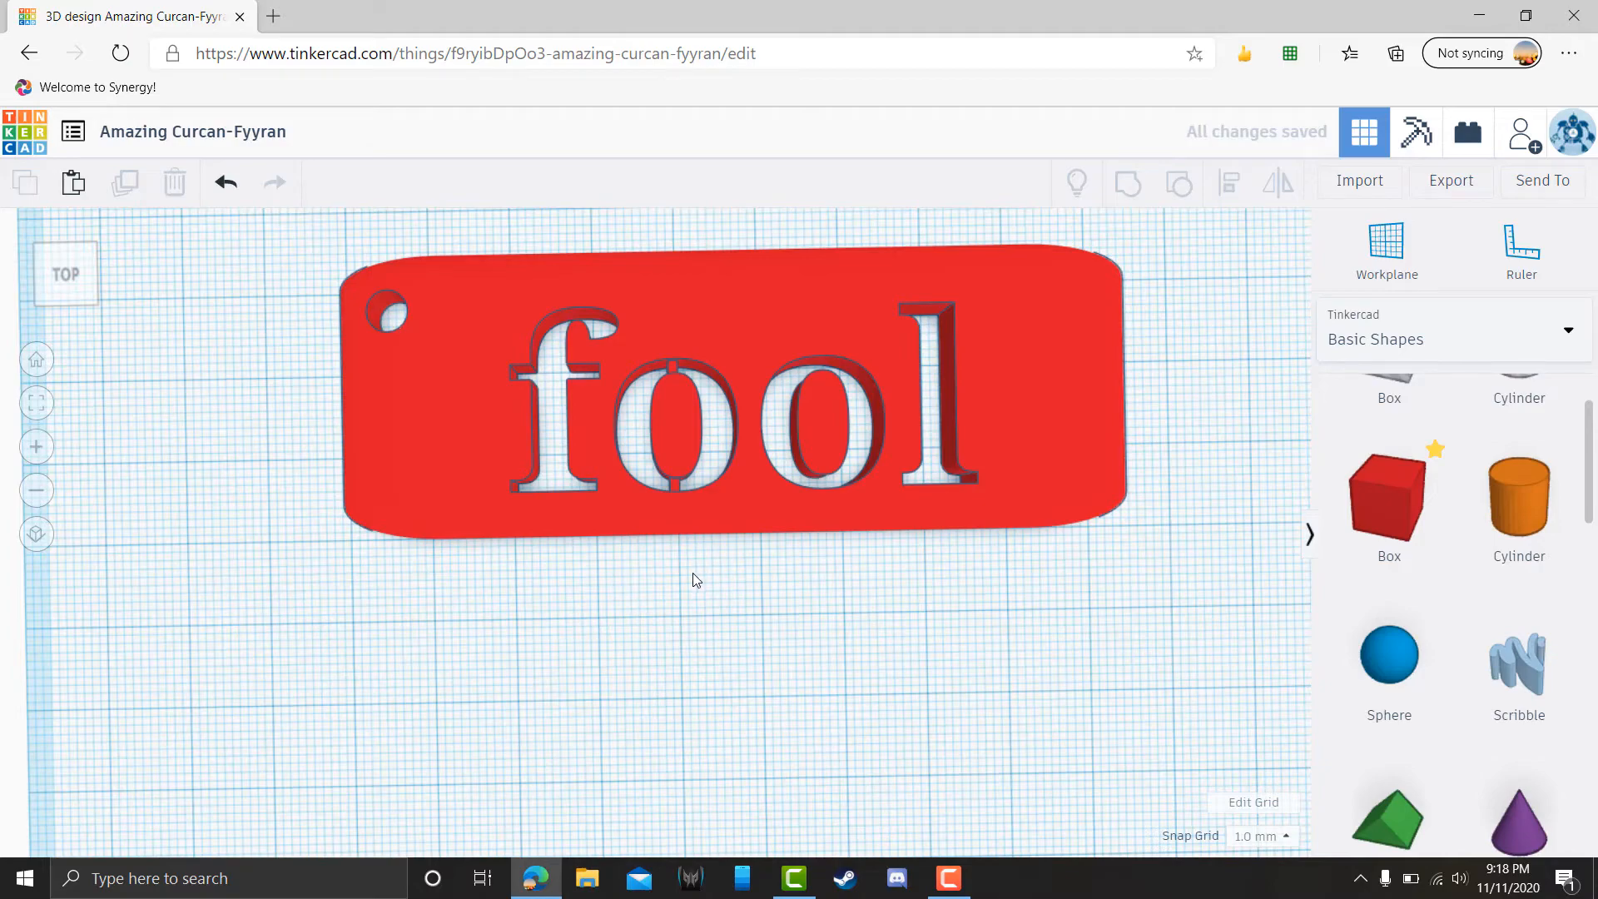
- Ungroup the bridge bar from the plate and delete the bar across the first "o"
{"action": "mouse_move", "coordinate": [696, 580]}
{"action": "right_mouse_down"}
{"action": "mouse_move", "coordinate": [712, 218]}
{"action": "mouse_move", "coordinate": [696, 239]}
{"action": "mouse_move", "coordinate": [700, 563]}
{"action": "right_mouse_up"}
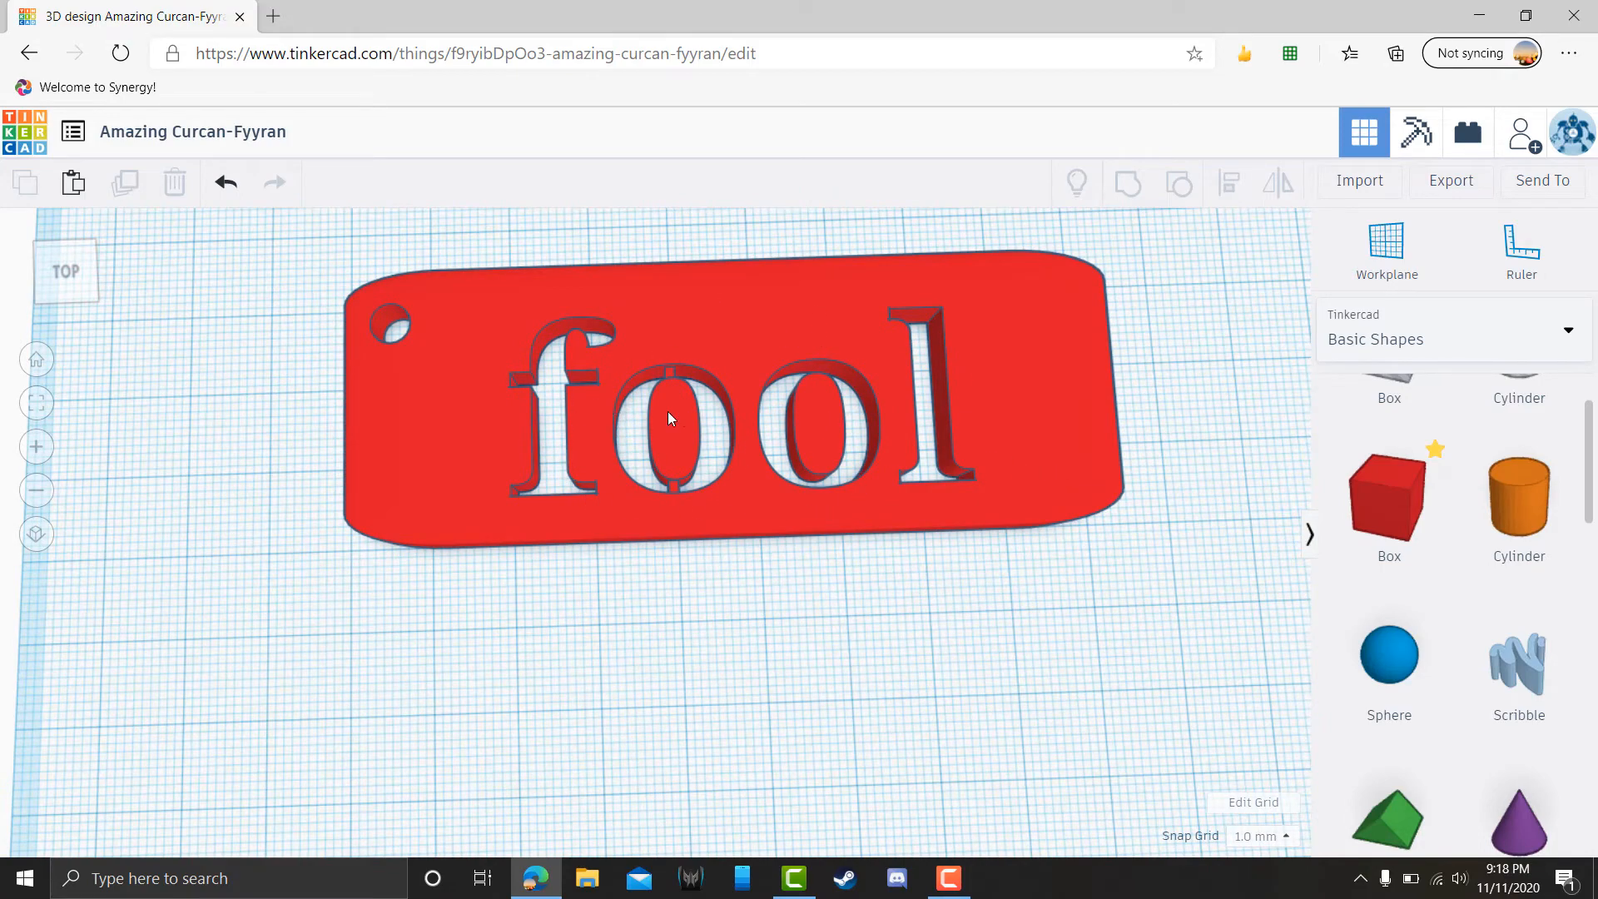
{"action": "left_click", "coordinate": [887, 268]}
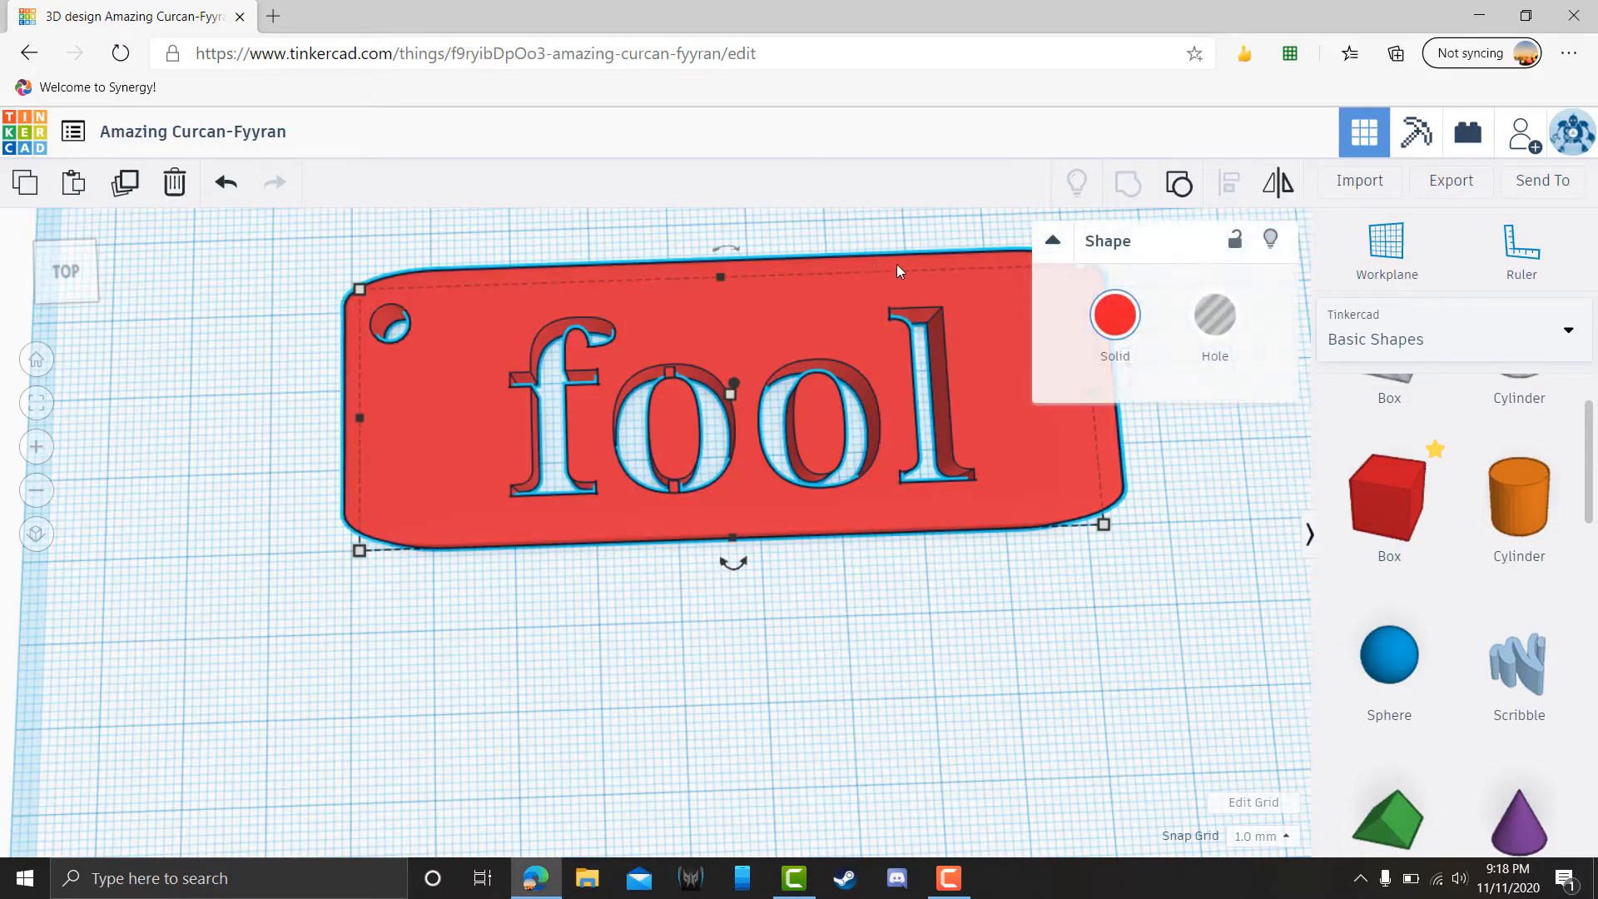
{"action": "left_click", "coordinate": [1180, 185]}
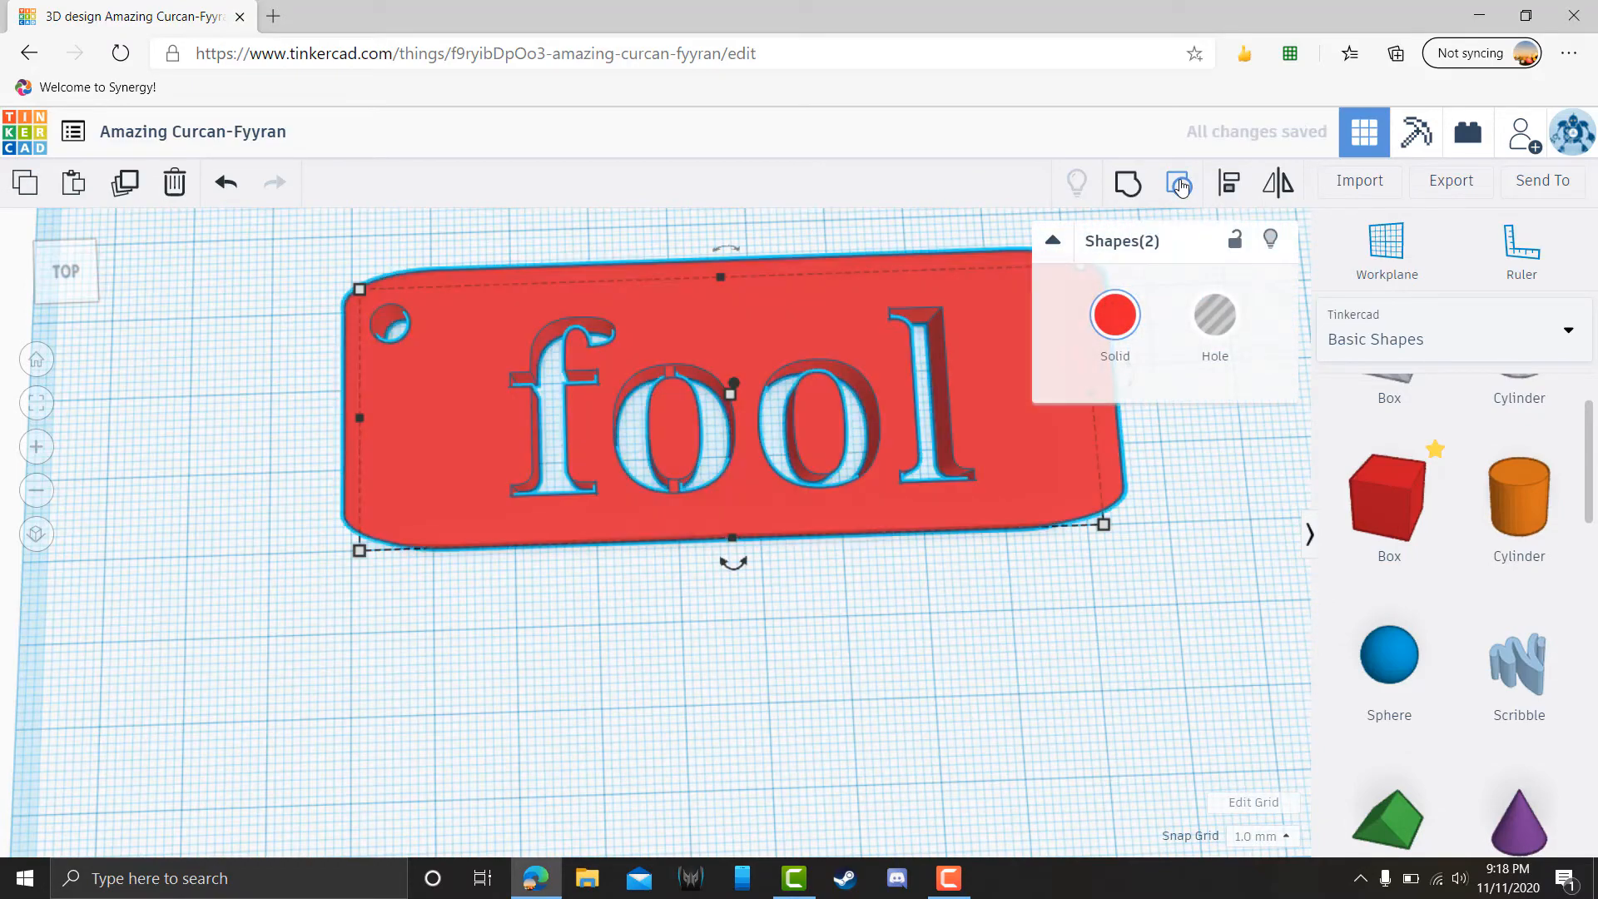
{"action": "left_click", "coordinate": [822, 655]}
{"action": "left_click", "coordinate": [673, 487]}
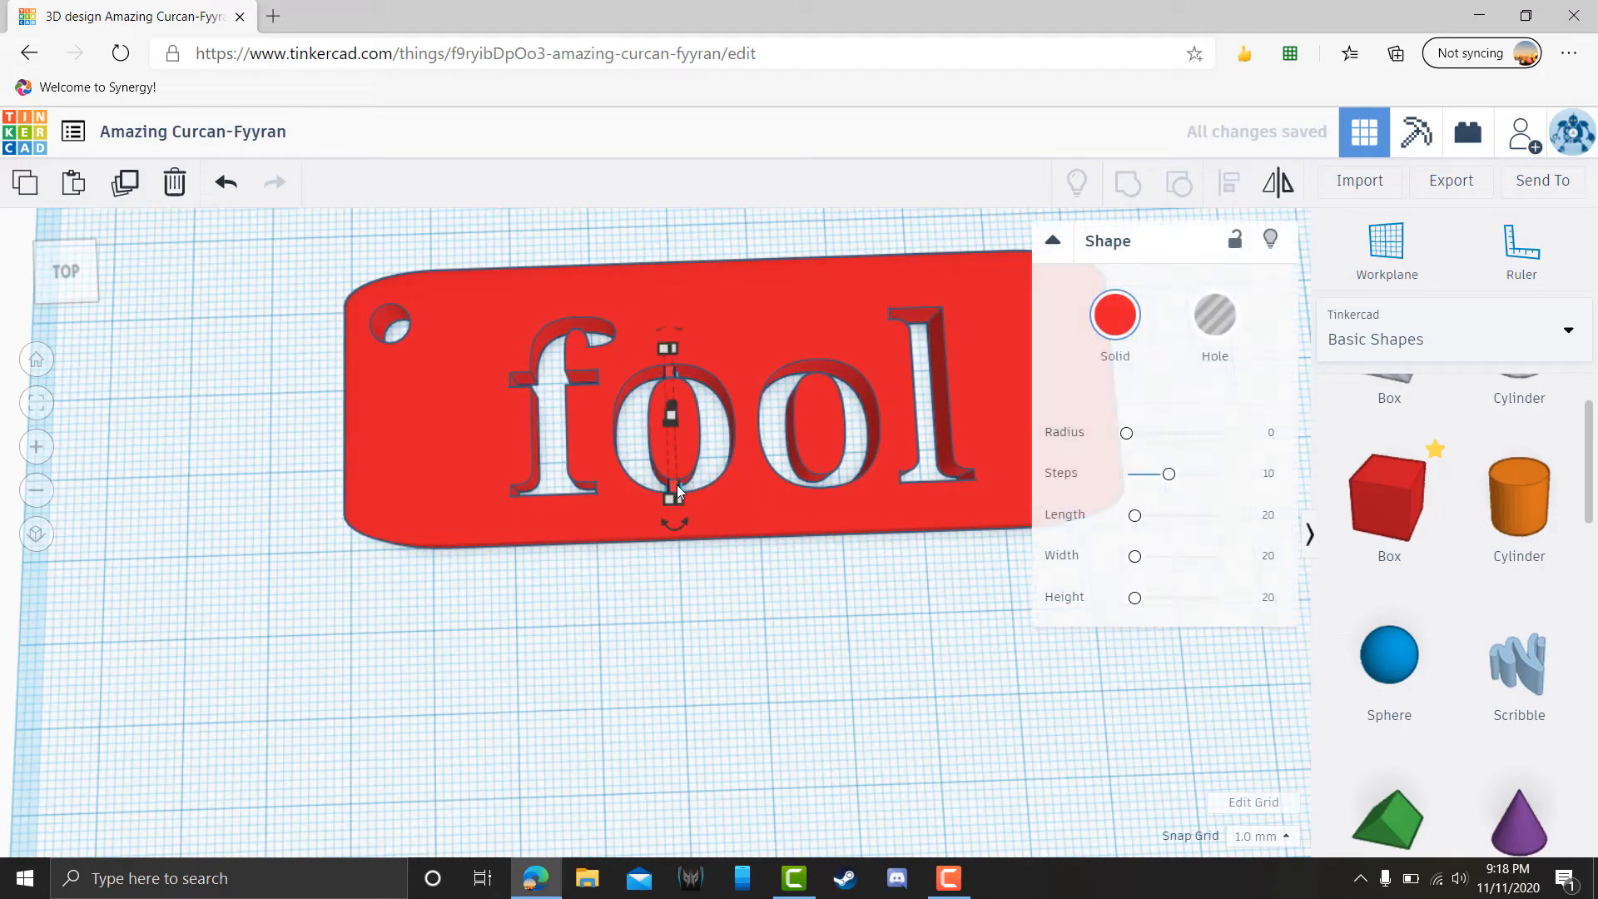
{"action": "key", "text": "Delete"}
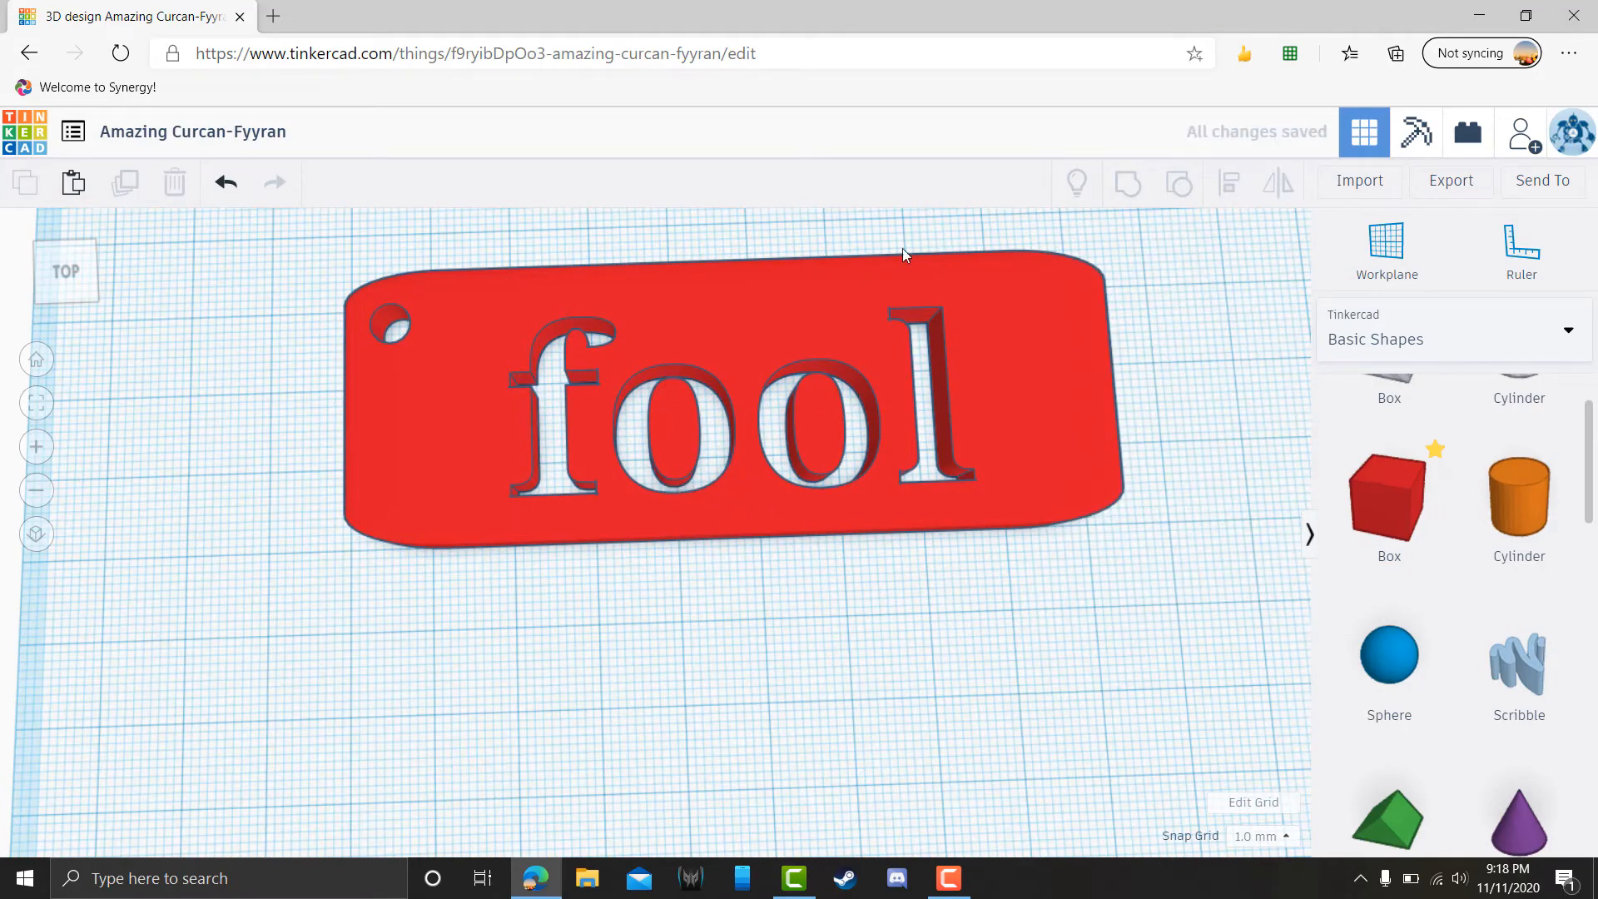
- Ungroup the plate to separate the hole text from it
{"action": "left_click", "coordinate": [843, 379]}
{"action": "left_click", "coordinate": [1181, 182]}
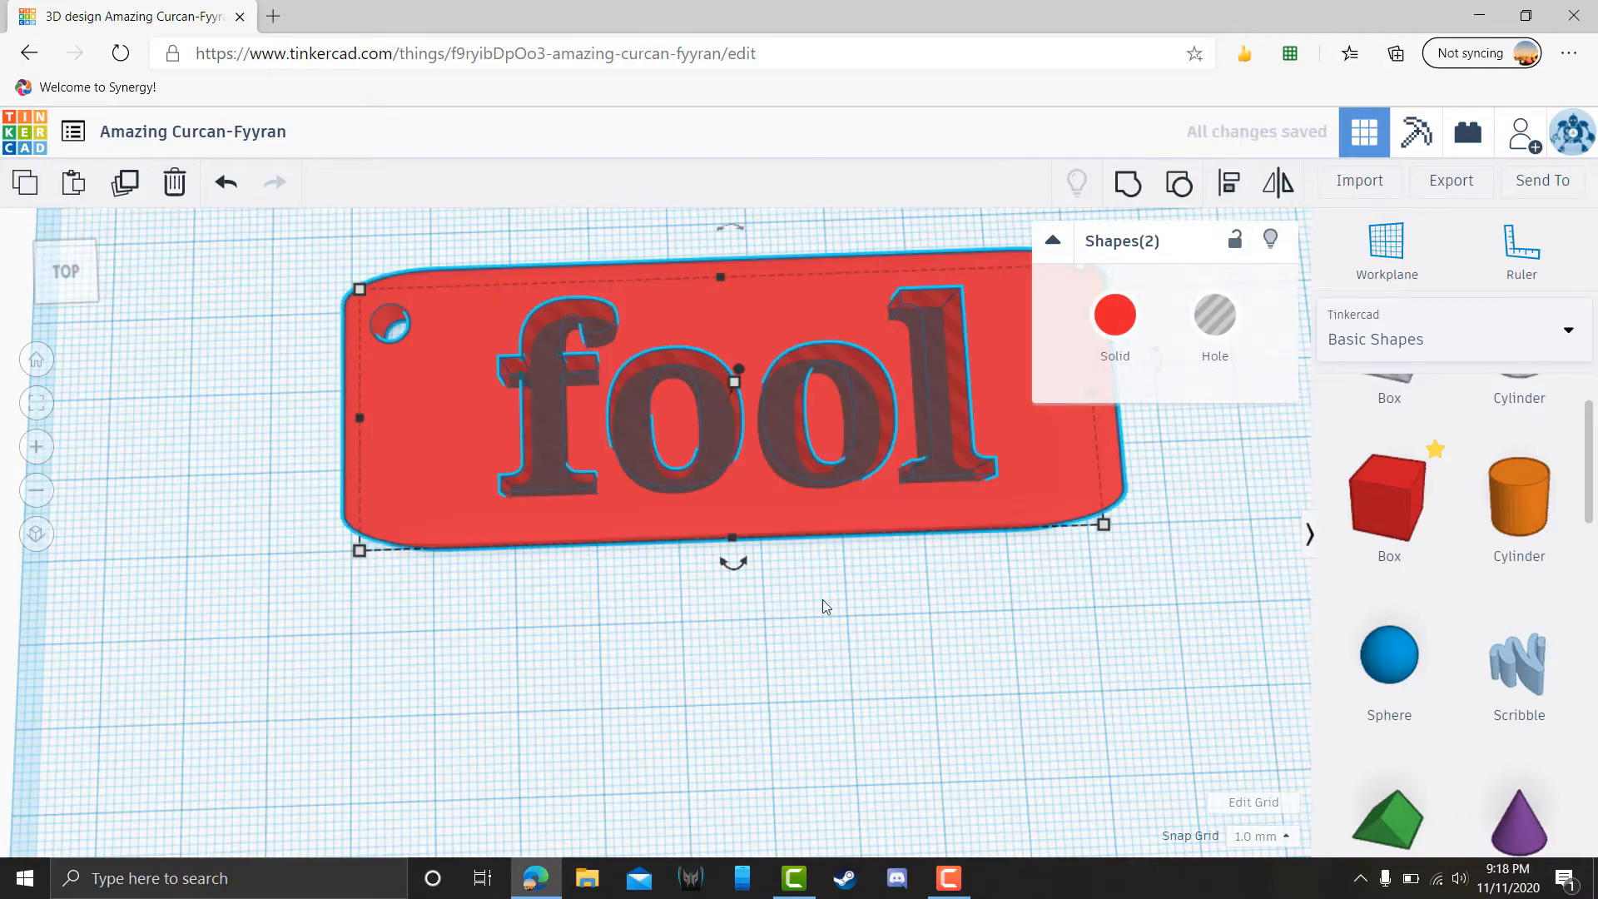
{"action": "left_click", "coordinate": [822, 606]}
- Raise the "fool" hole text 3 mm above the workplane so it only partly enters the plate
{"action": "left_click", "coordinate": [879, 408]}
{"action": "right_click_drag", "start_coordinate": [782, 626], "coordinate": [772, 547]}
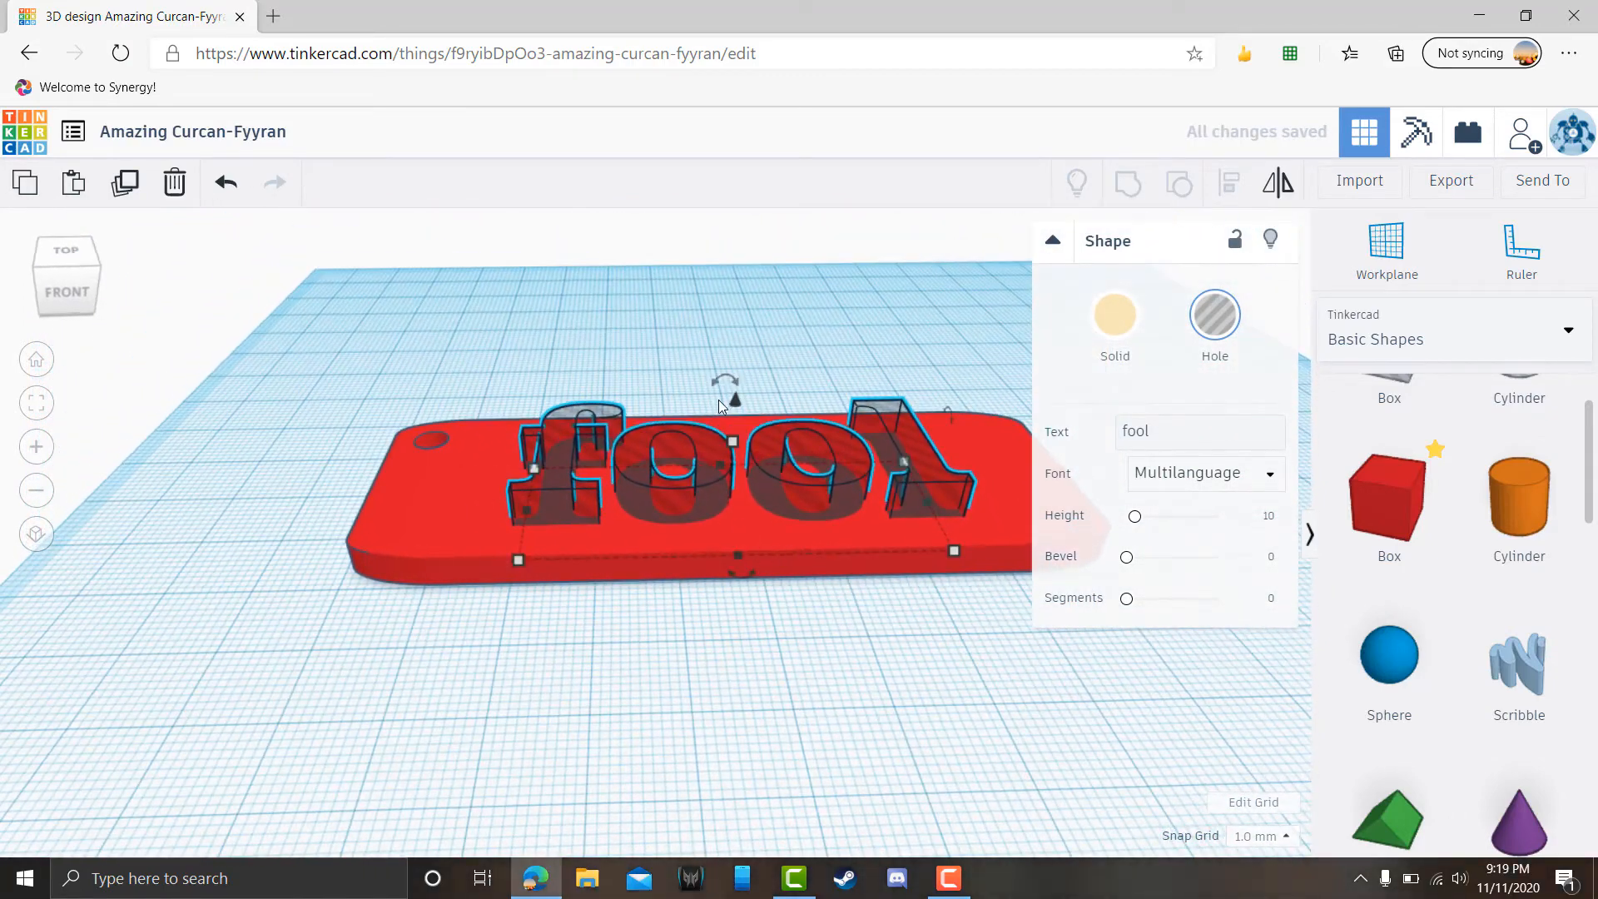
{"action": "scroll", "coordinate": [780, 367], "scroll_direction": "up", "scroll_amount": 3}
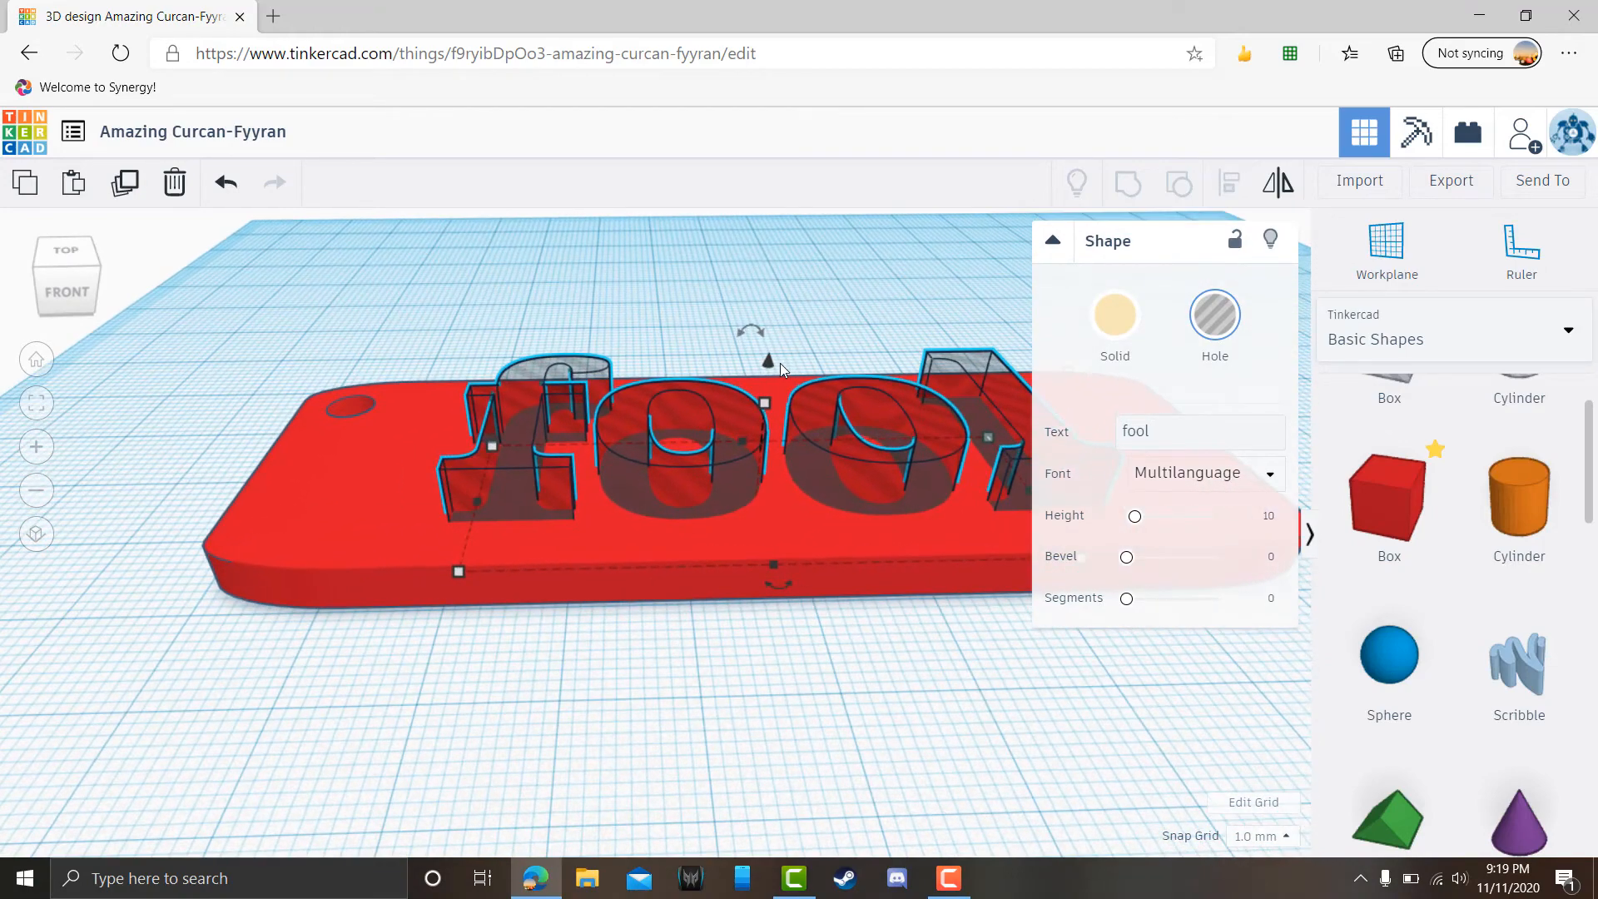
{"action": "scroll", "coordinate": [765, 362], "scroll_direction": "down", "scroll_amount": 3}
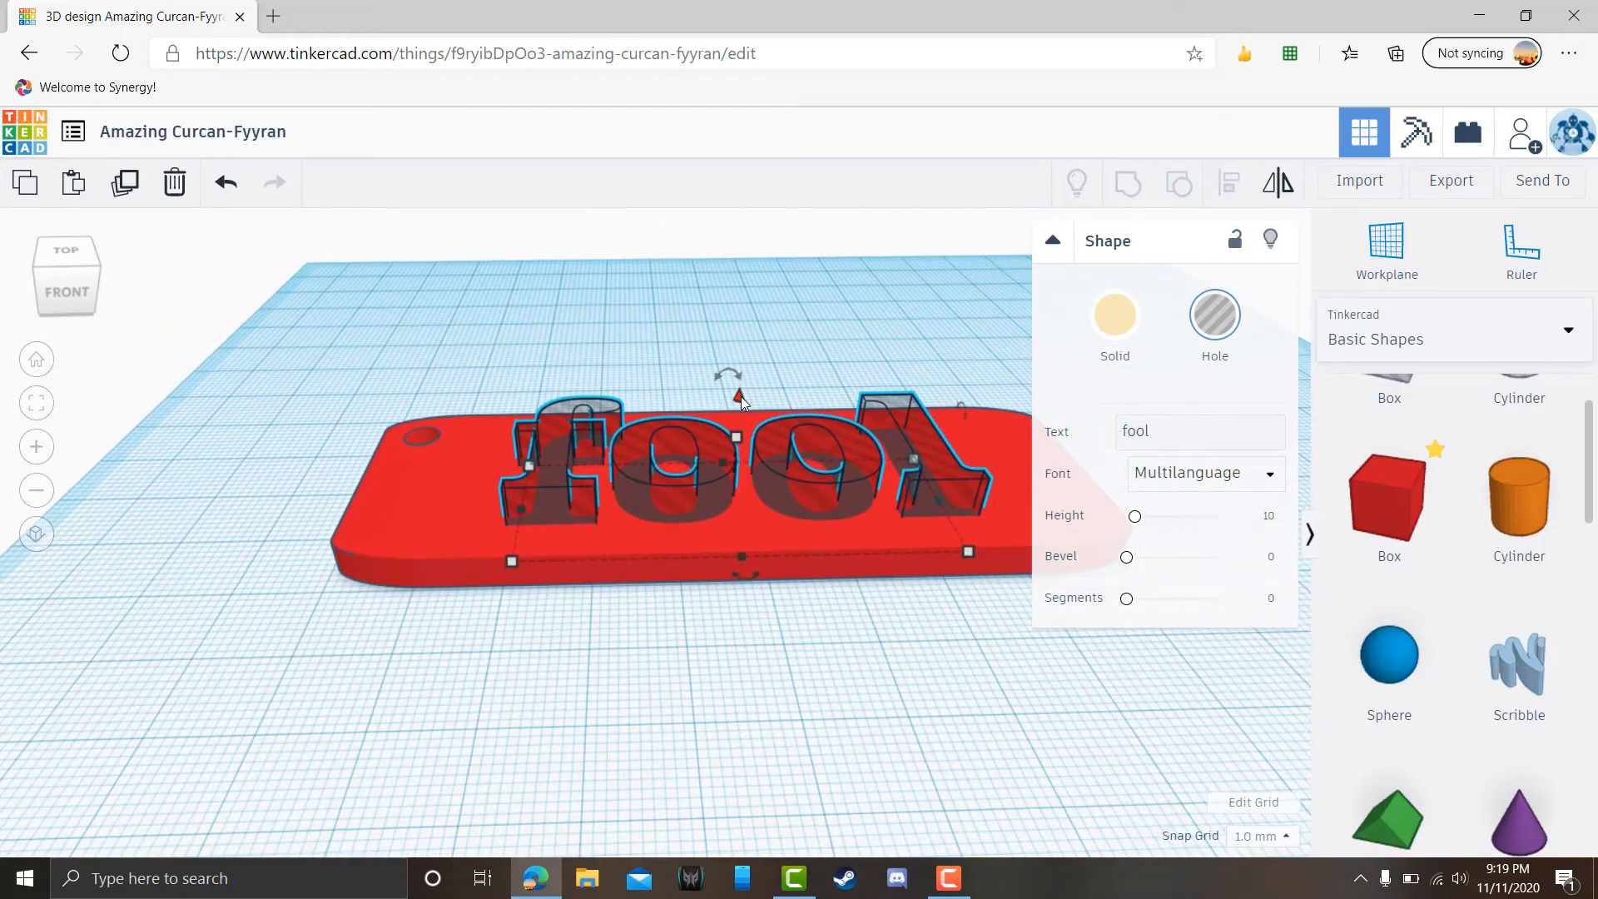
{"action": "mouse_move", "coordinate": [740, 396]}
{"action": "left_mouse_down"}
{"action": "mouse_move", "coordinate": [754, 255]}
{"action": "mouse_move", "coordinate": [732, 372]}
{"action": "left_mouse_up"}
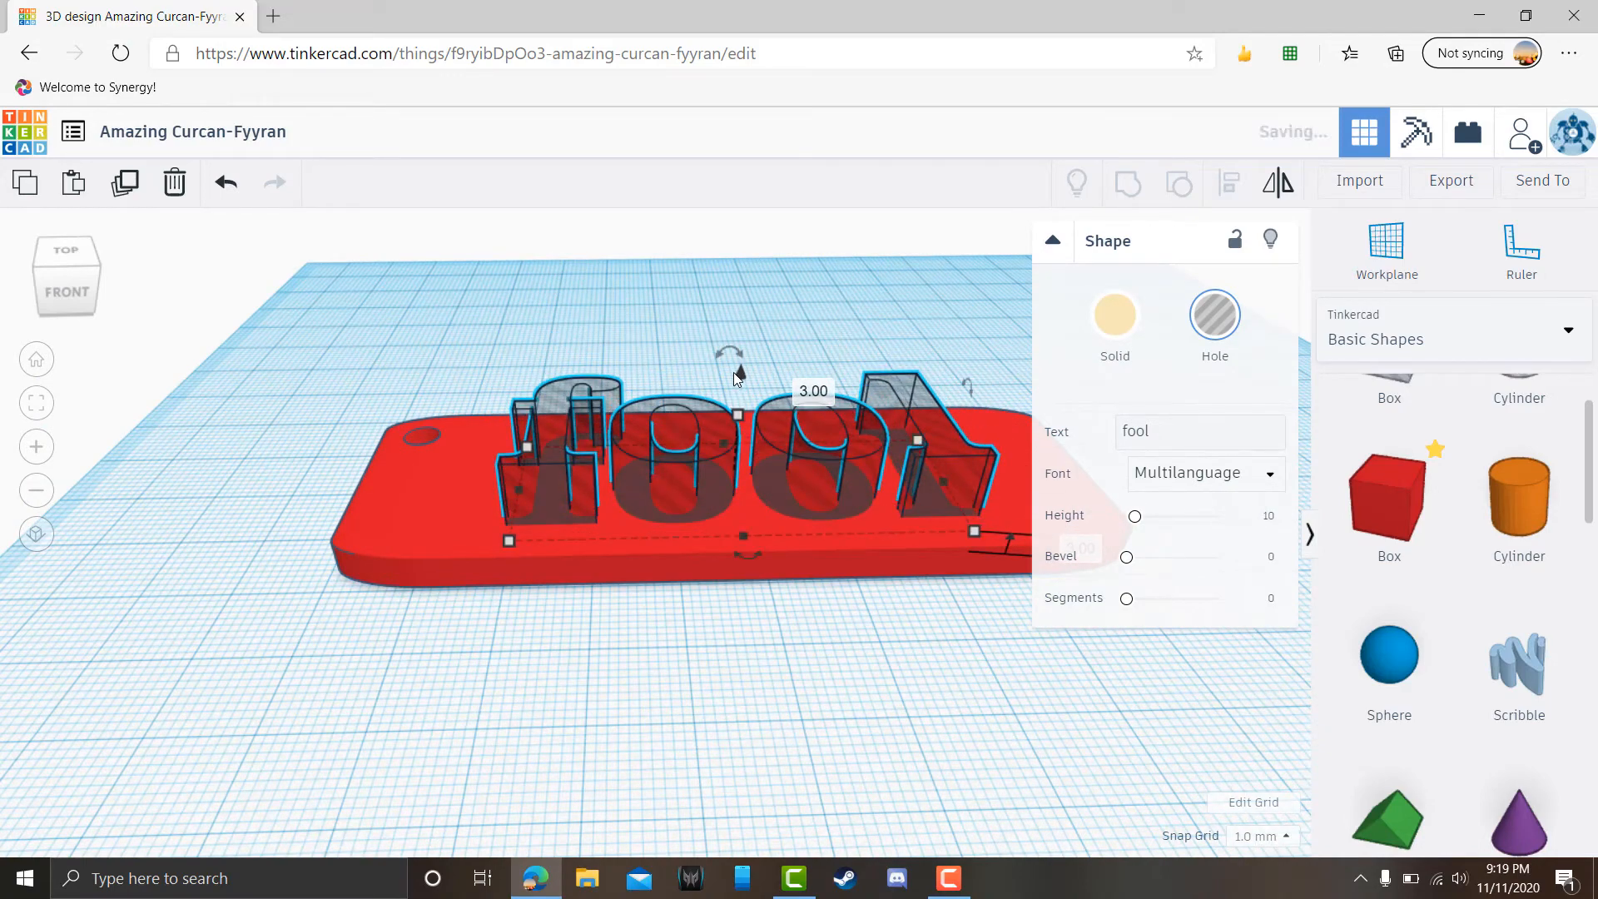
- Group the raised hole text with the plate to engrave the letters into its top surface
{"action": "left_click_drag", "start_coordinate": [969, 295], "coordinate": [756, 566]}
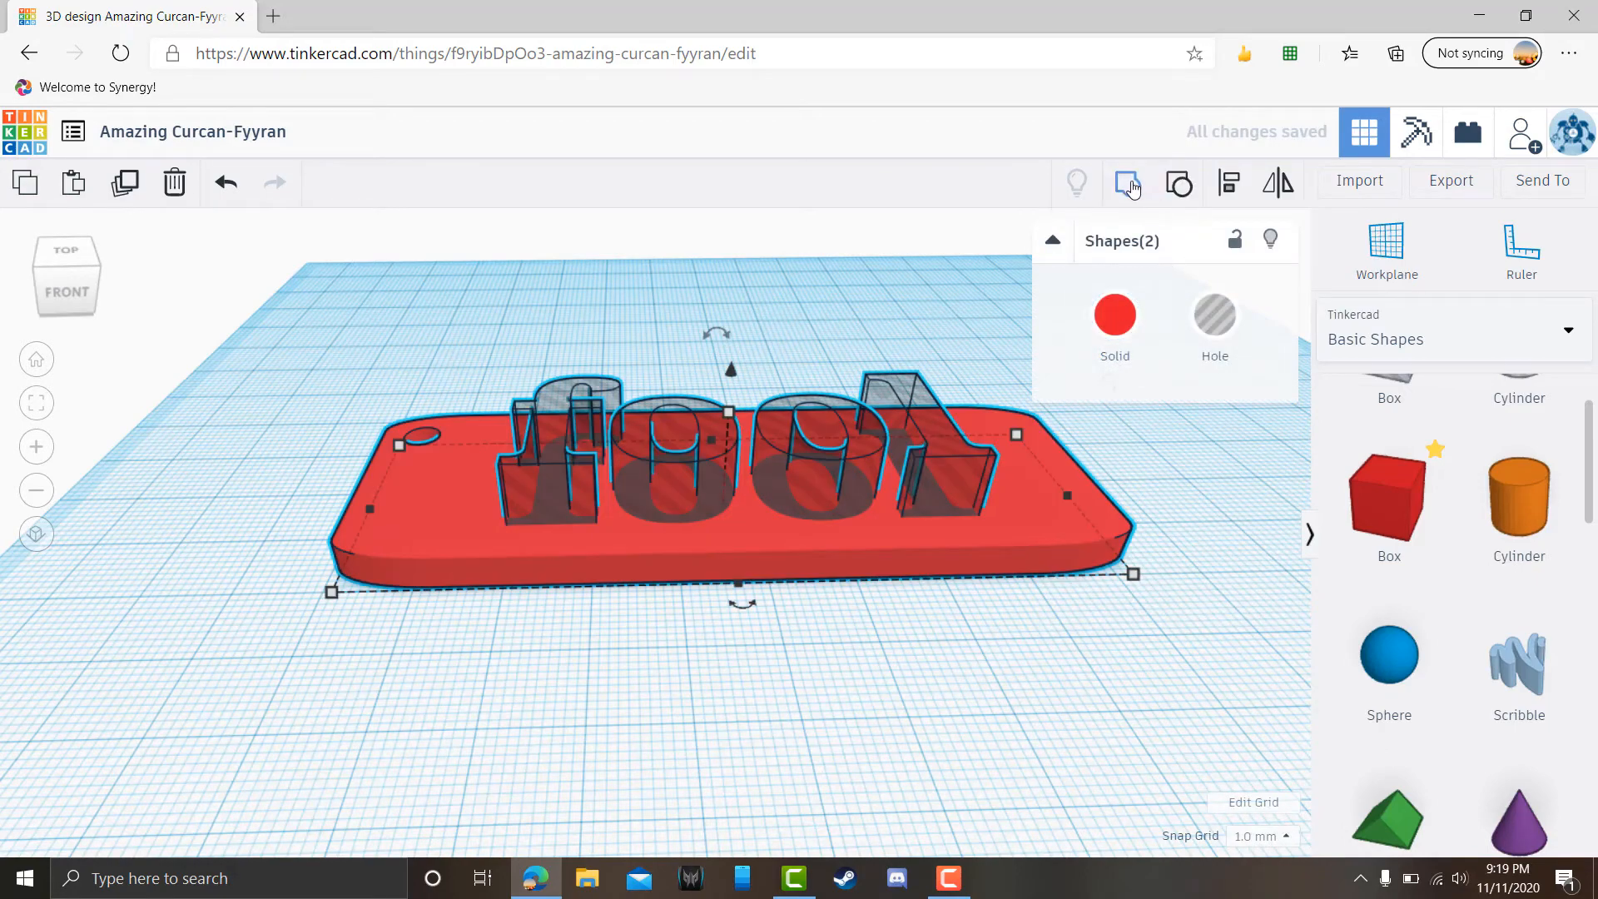
{"action": "left_click", "coordinate": [1180, 185]}
{"action": "left_click", "coordinate": [830, 621]}
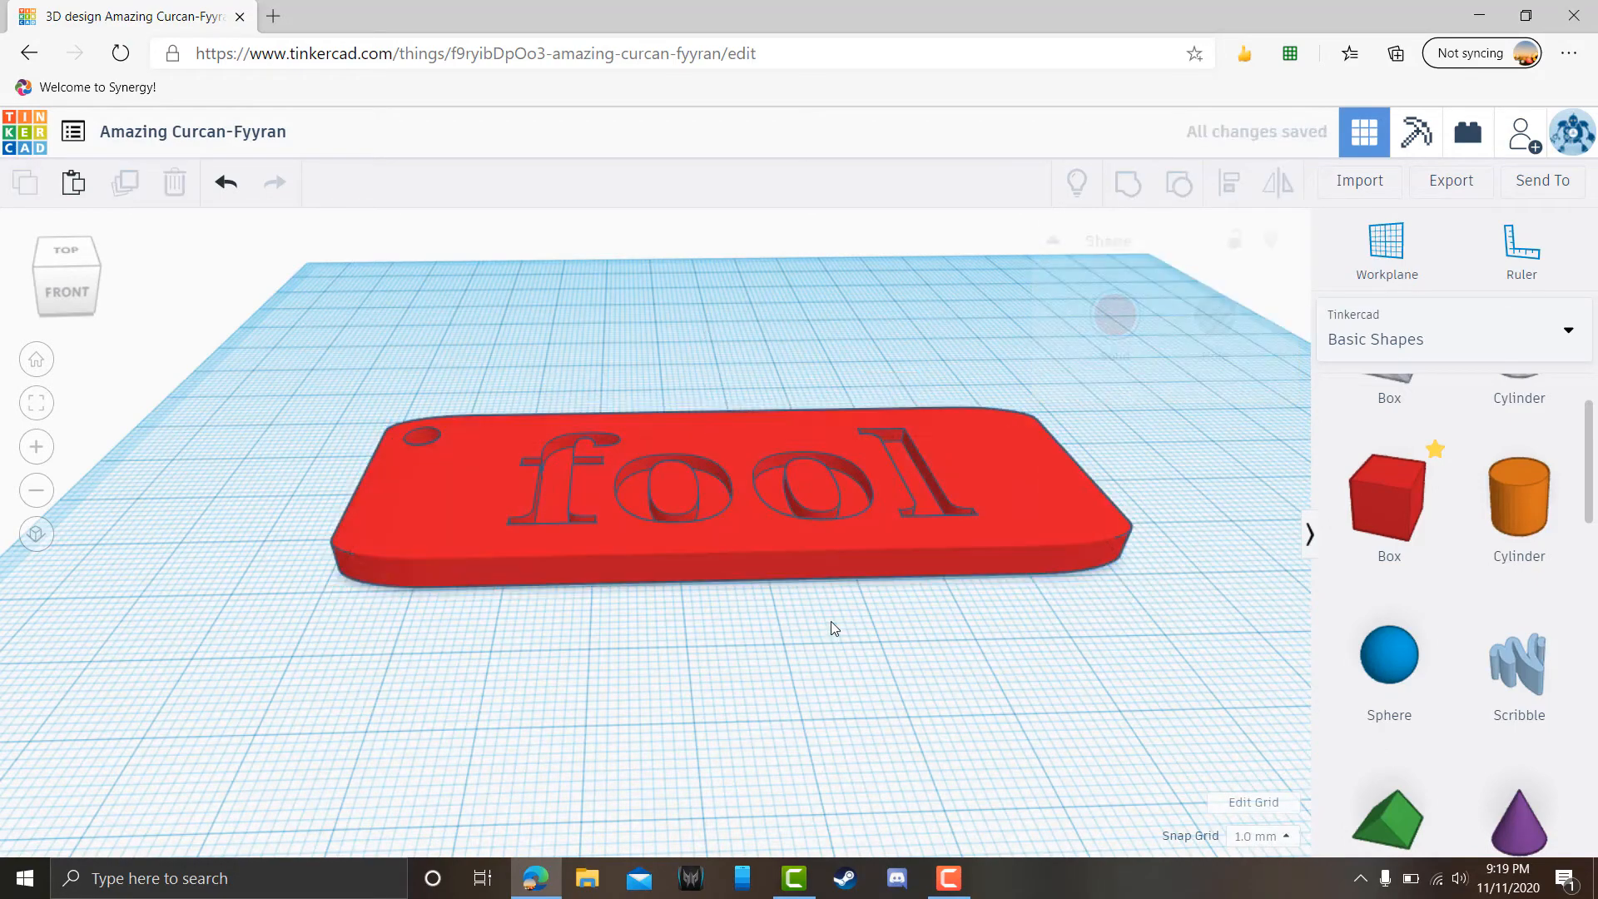
- Place a Scribble shape on the workplane in front of the engraved plate
{"action": "right_click_drag", "start_coordinate": [830, 620], "coordinate": [812, 774]}
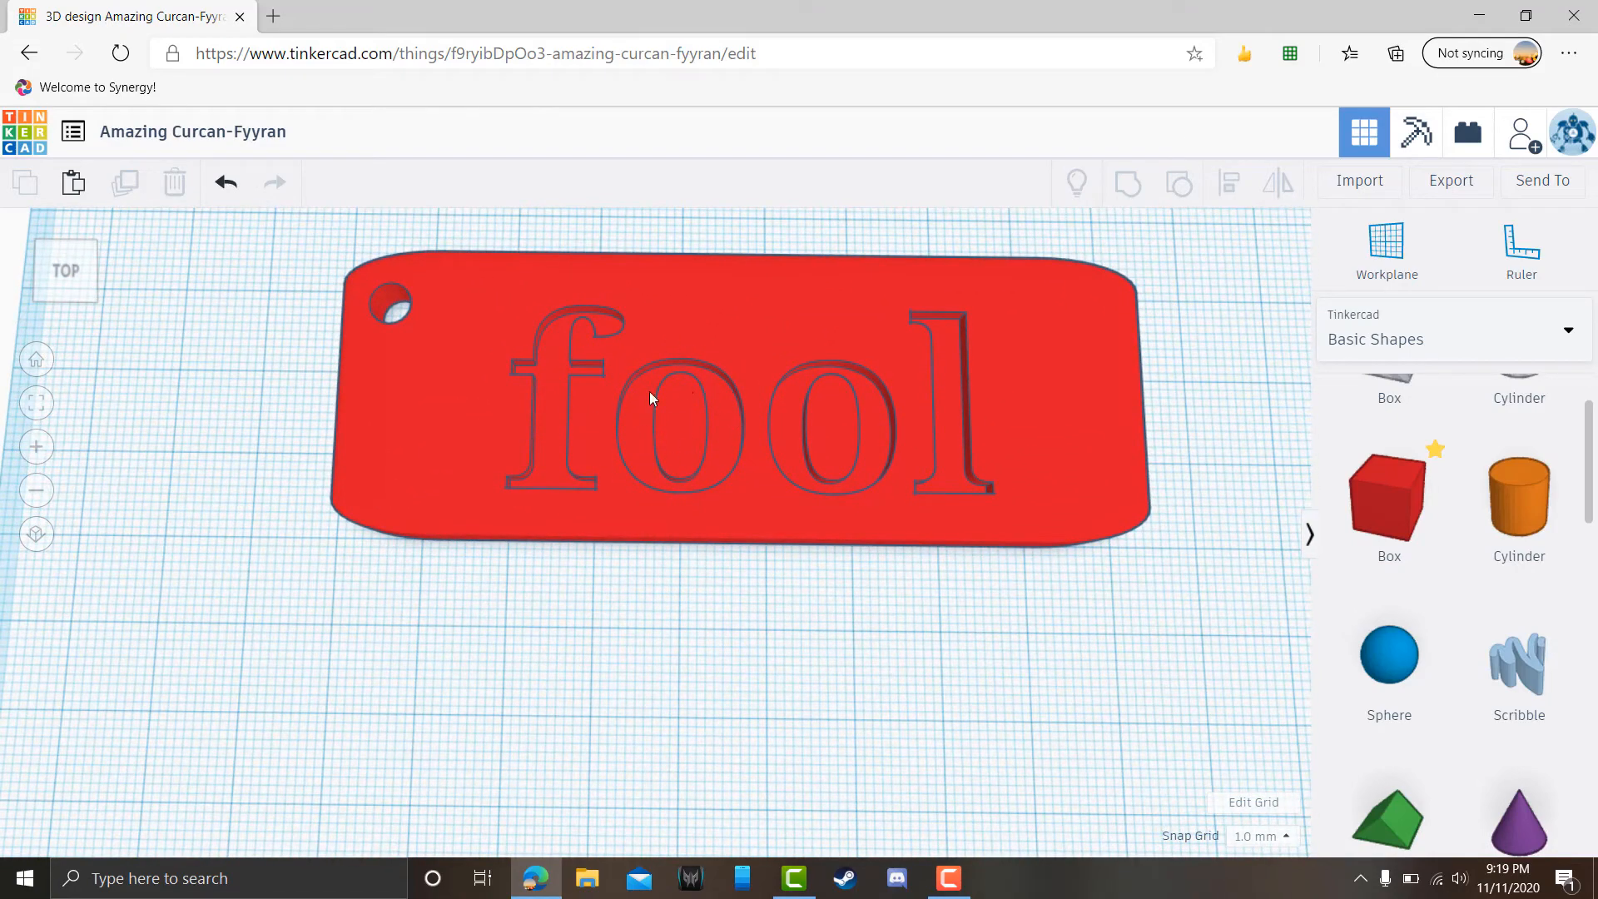
{"action": "right_click_drag", "start_coordinate": [602, 634], "coordinate": [640, 606]}
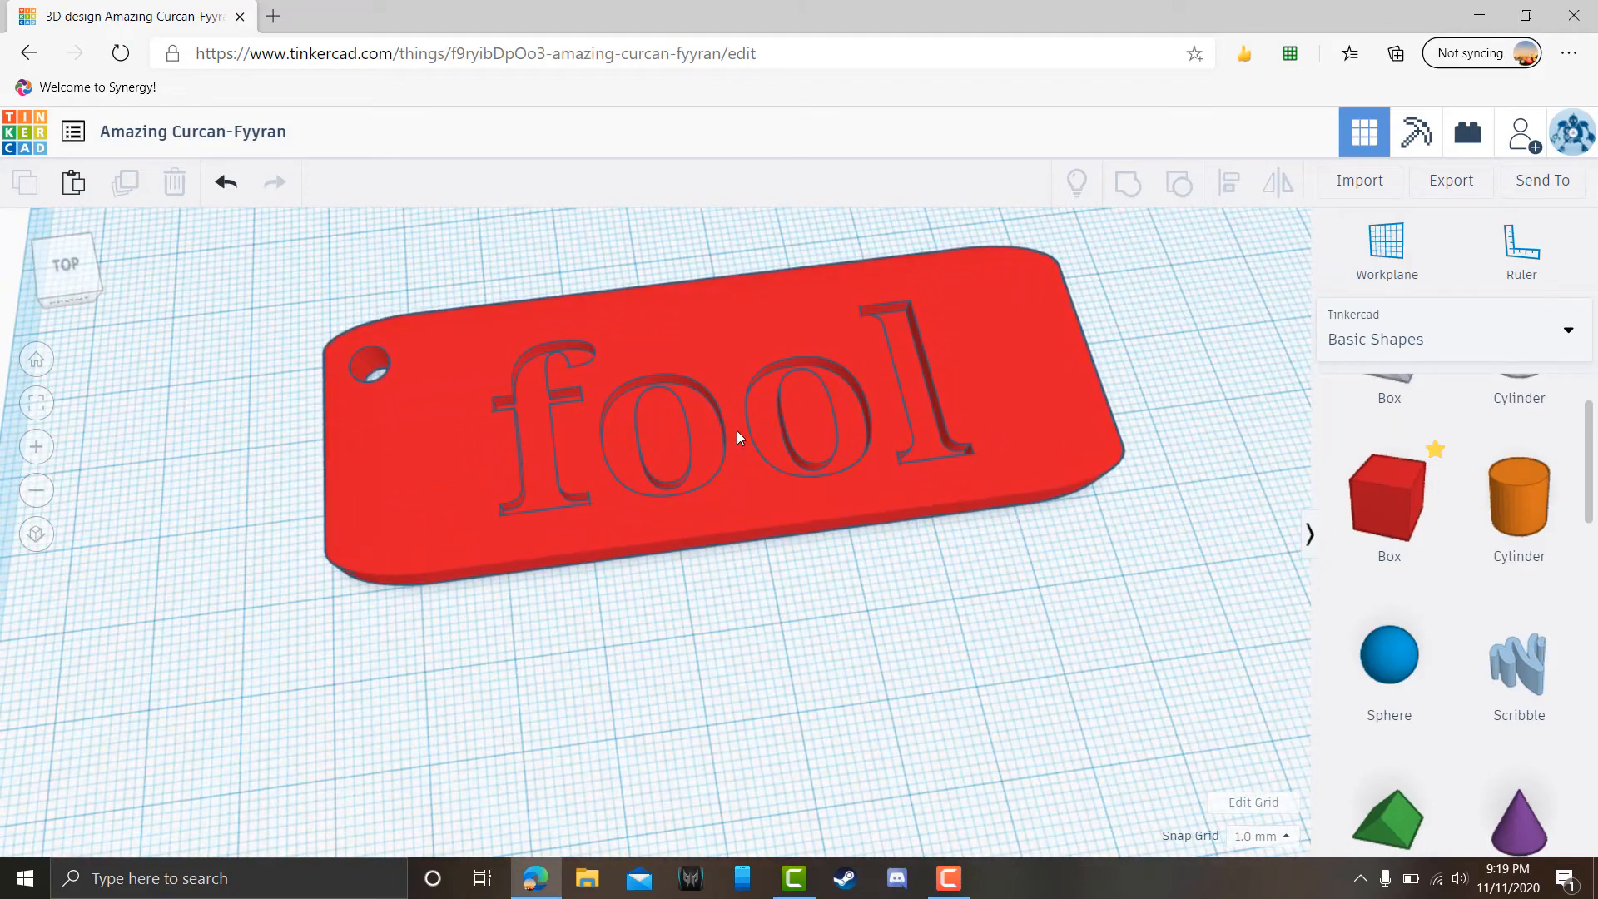
{"action": "right_click_drag", "start_coordinate": [732, 542], "coordinate": [510, 367]}
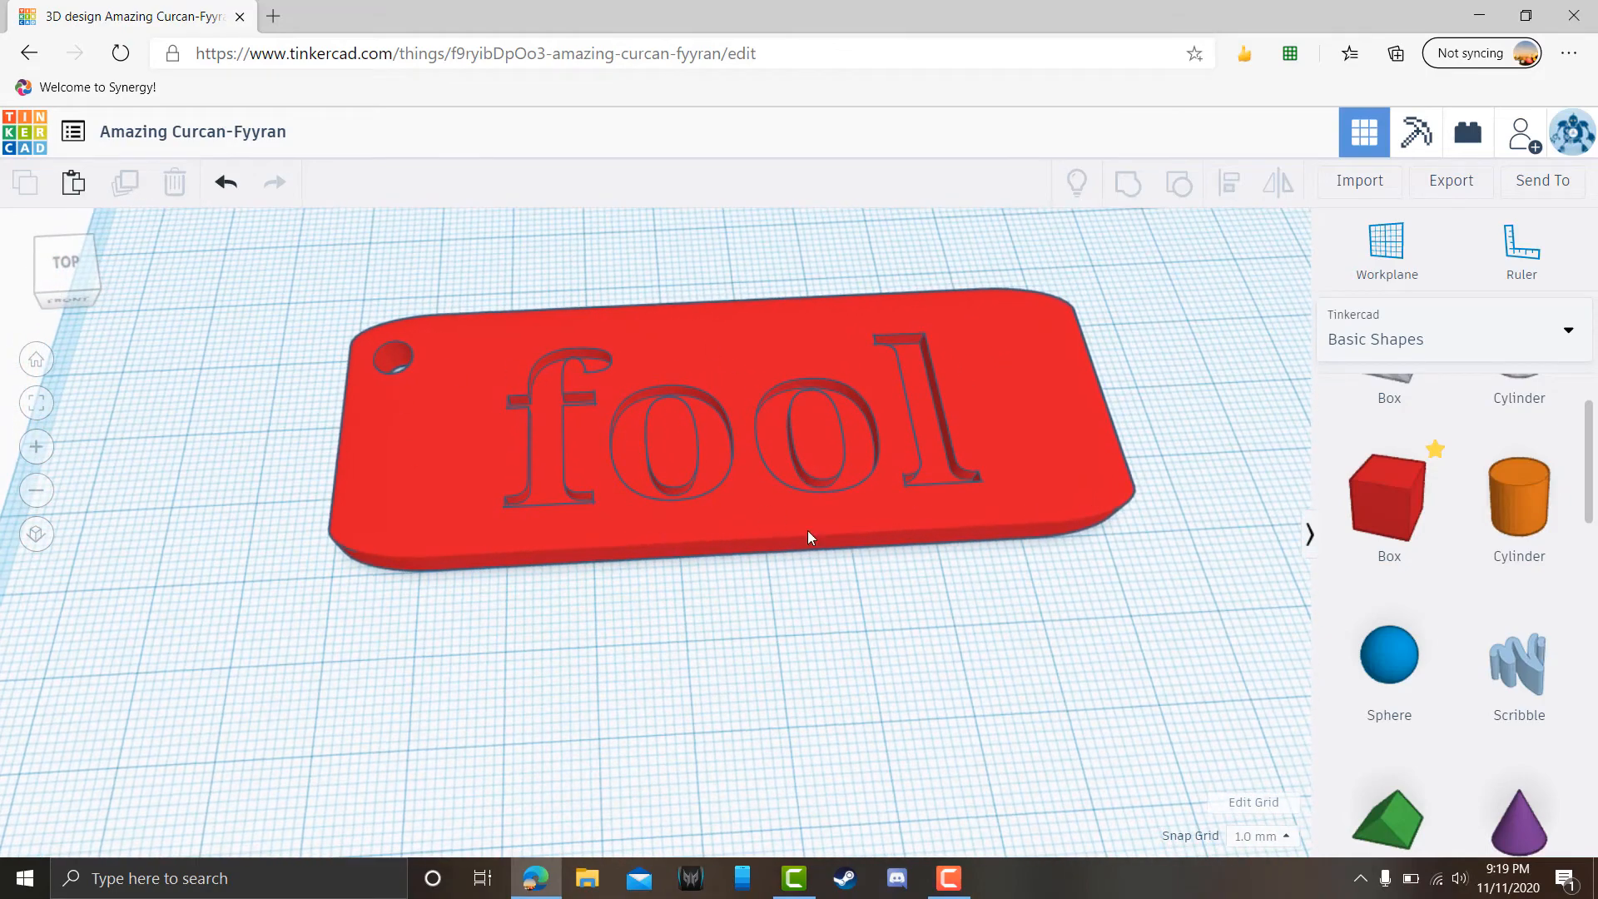
{"action": "scroll", "coordinate": [813, 525], "scroll_direction": "down", "scroll_amount": 1}
{"action": "mouse_move", "coordinate": [816, 517]}
{"action": "right_mouse_down"}
{"action": "mouse_move", "coordinate": [892, 613]}
{"action": "mouse_move", "coordinate": [881, 529]}
{"action": "mouse_move", "coordinate": [863, 642]}
{"action": "mouse_move", "coordinate": [870, 599]}
{"action": "right_mouse_up"}
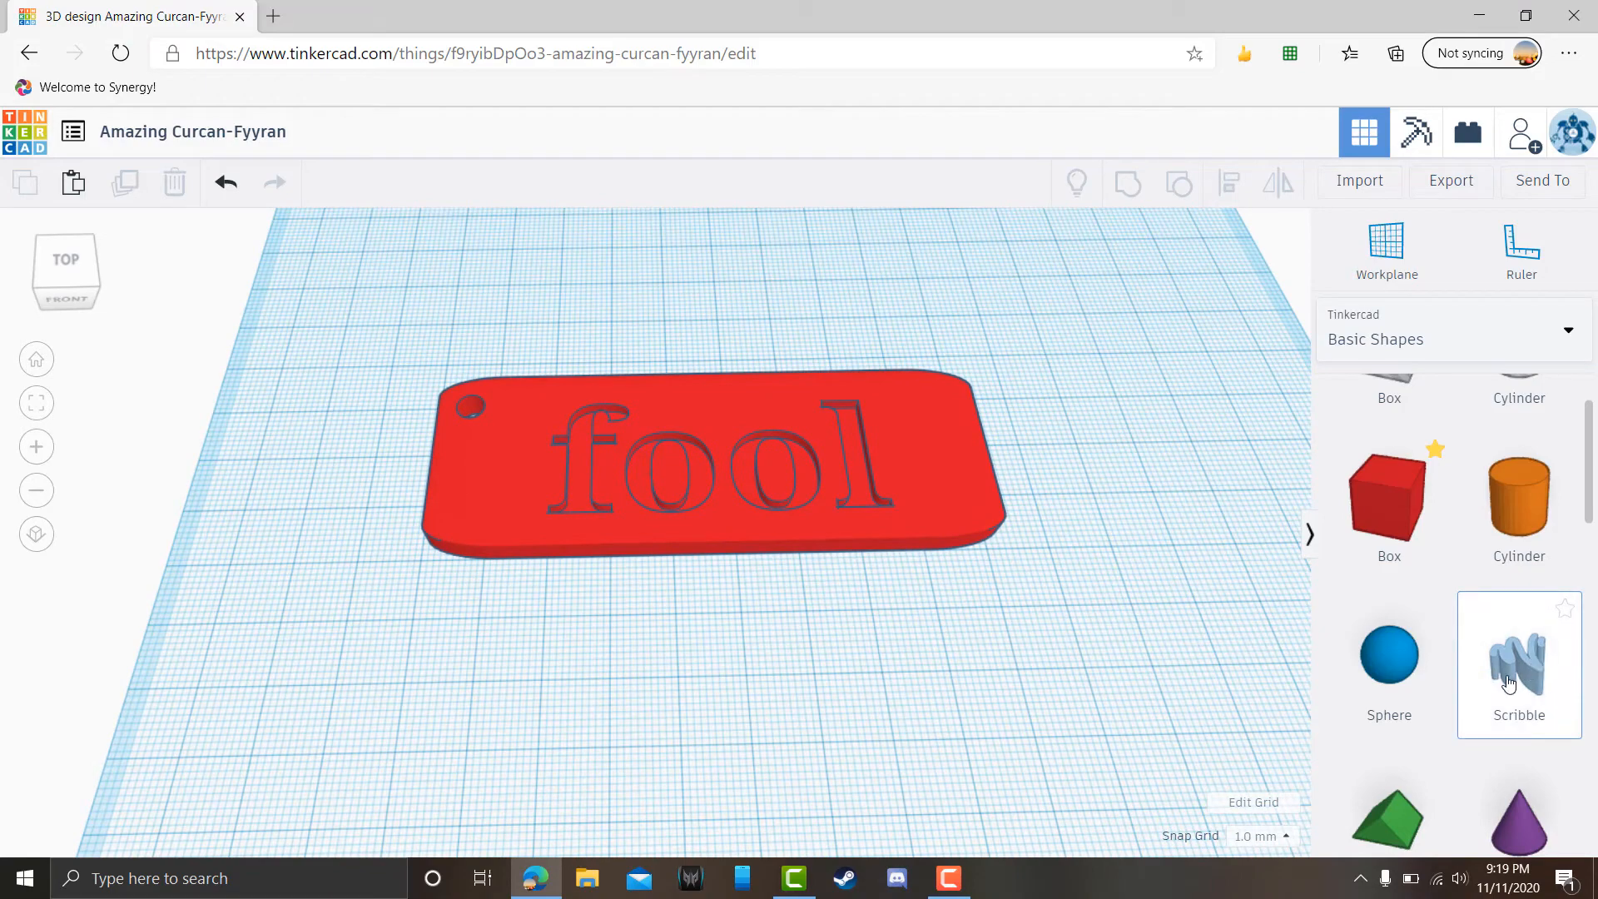
{"action": "left_click_drag", "start_coordinate": [1507, 683], "coordinate": [720, 681]}
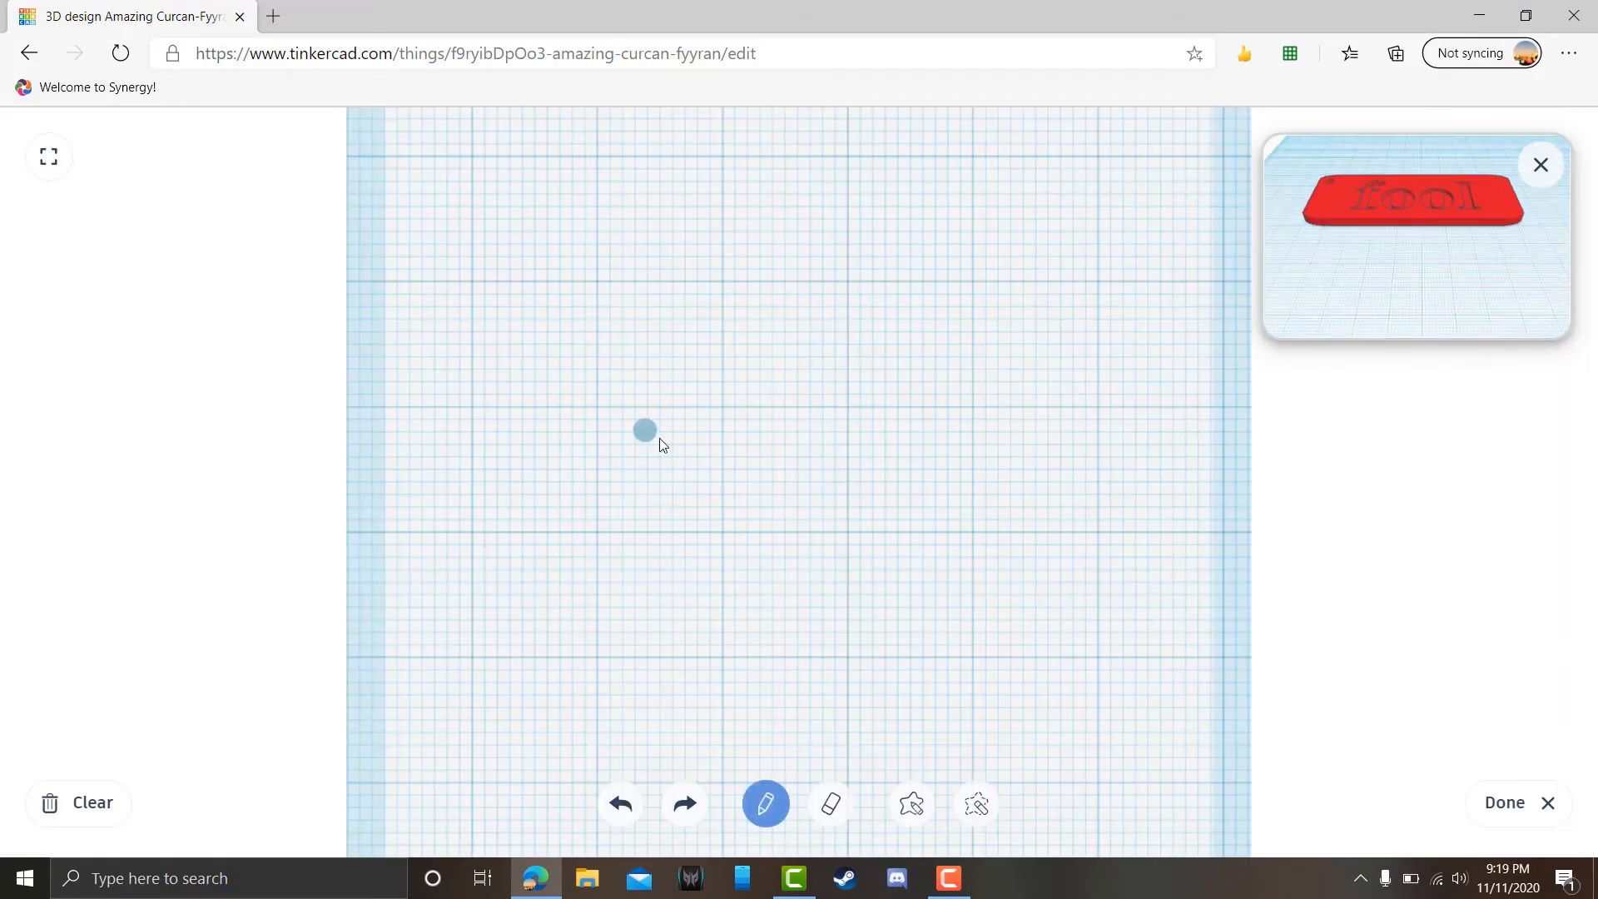
- Draw a freehand character outline with two legs, a backpack on its side and a visor across the upper body
{"action": "left_click_drag", "start_coordinate": [641, 403], "coordinate": [693, 312]}
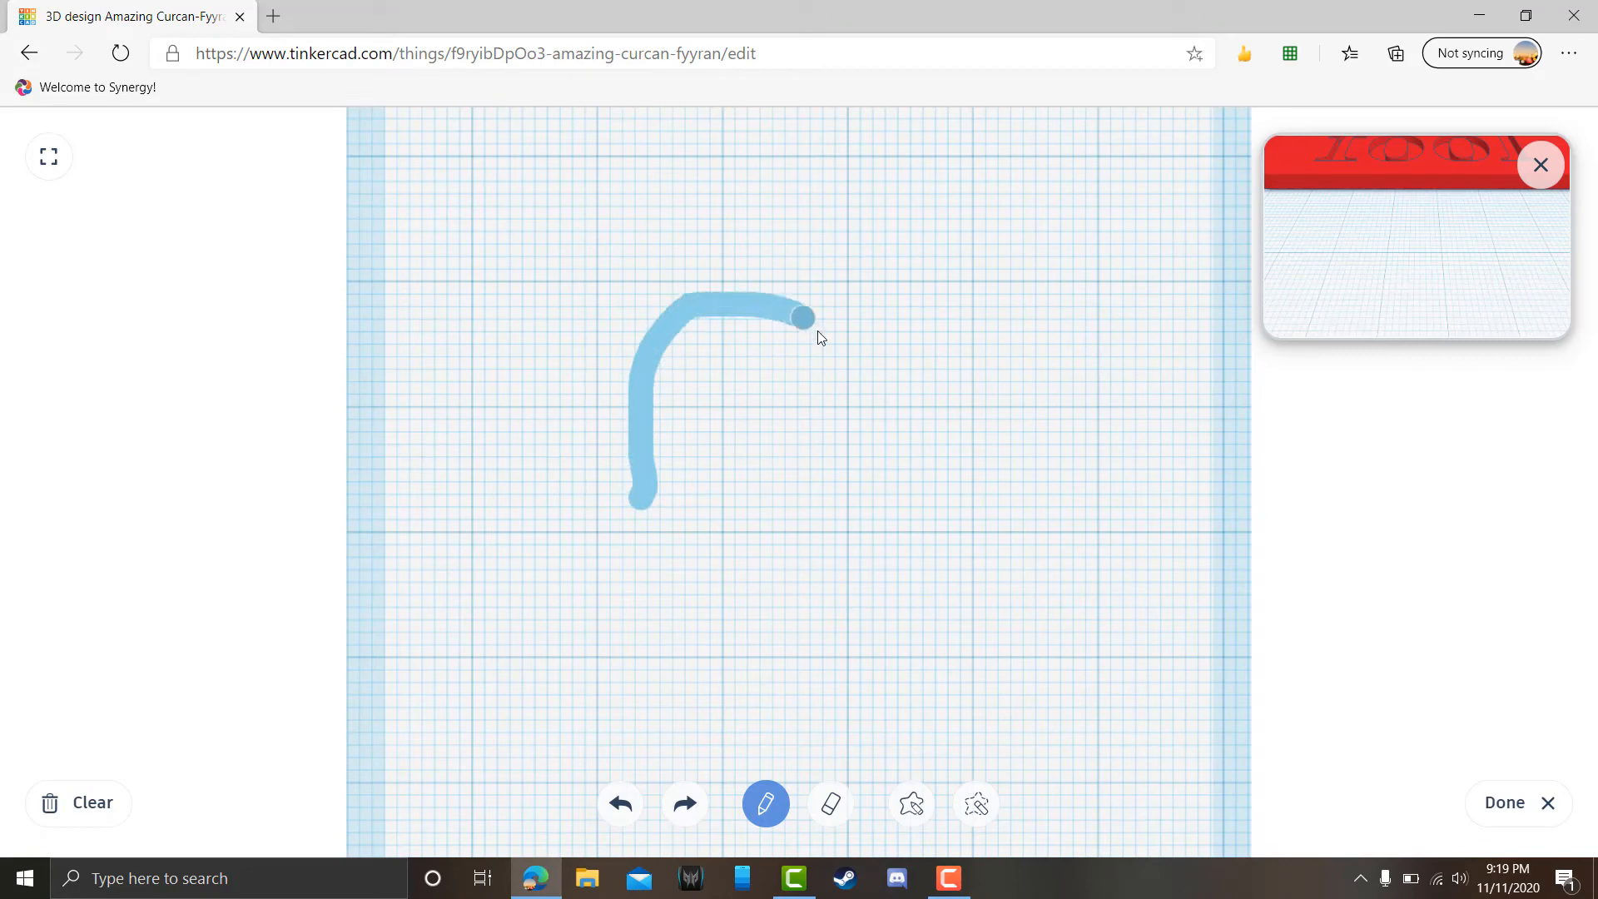
{"action": "left_click_drag", "start_coordinate": [843, 431], "coordinate": [847, 571]}
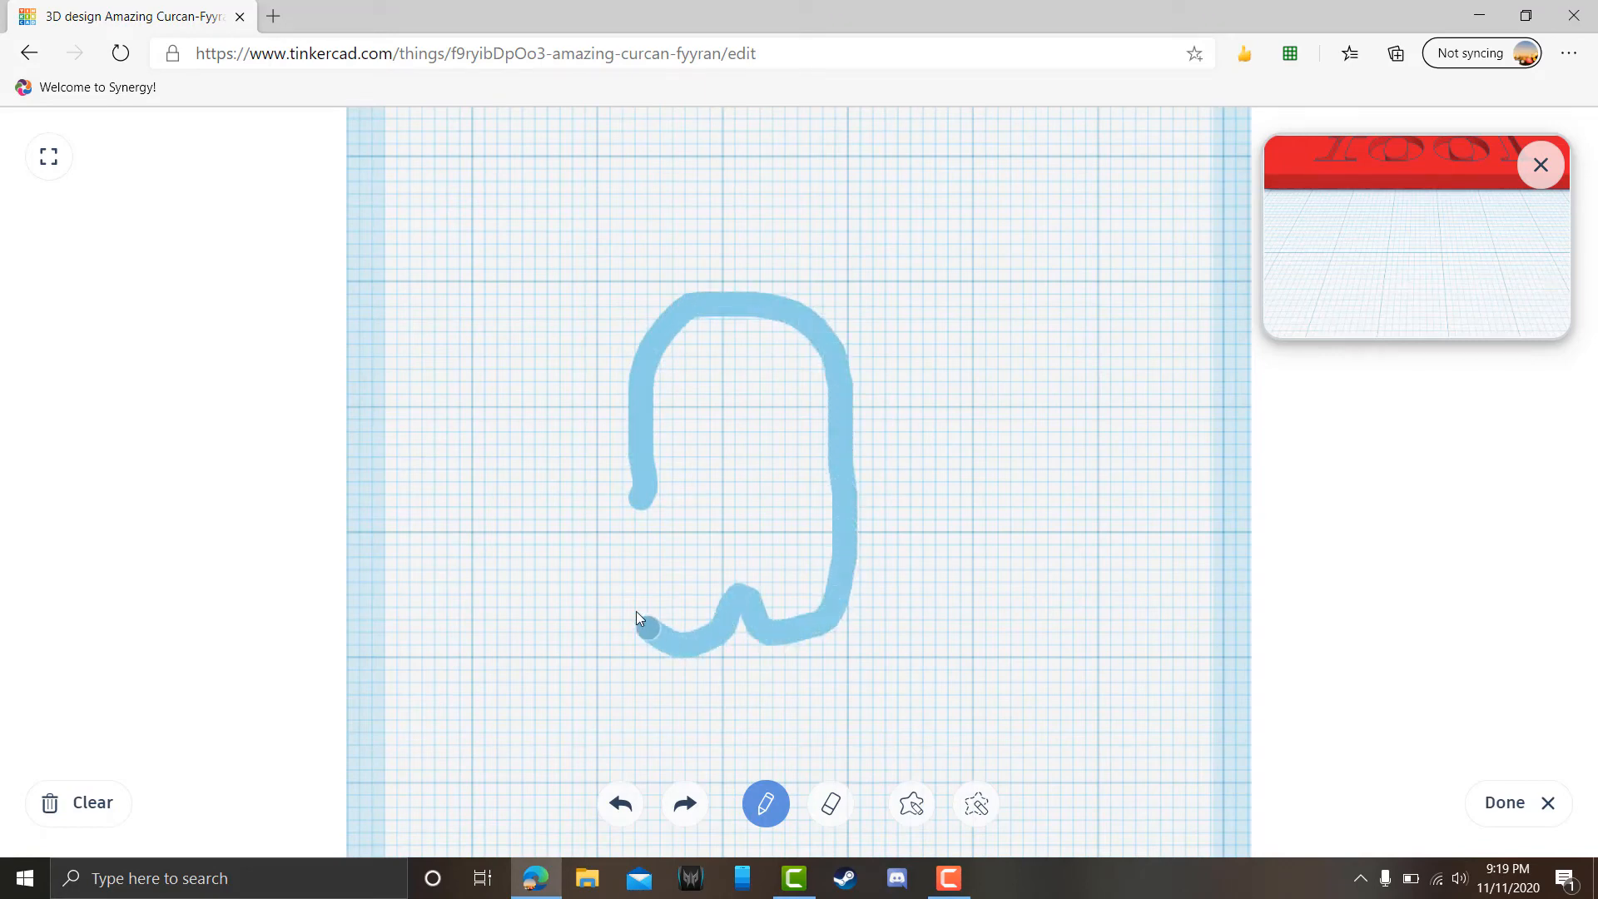
{"action": "left_click_drag", "start_coordinate": [635, 611], "coordinate": [639, 493]}
{"action": "mouse_move", "coordinate": [632, 375]}
{"action": "left_mouse_down"}
{"action": "mouse_move", "coordinate": [562, 427]}
{"action": "mouse_move", "coordinate": [581, 556]}
{"action": "mouse_move", "coordinate": [626, 554]}
{"action": "left_mouse_up"}
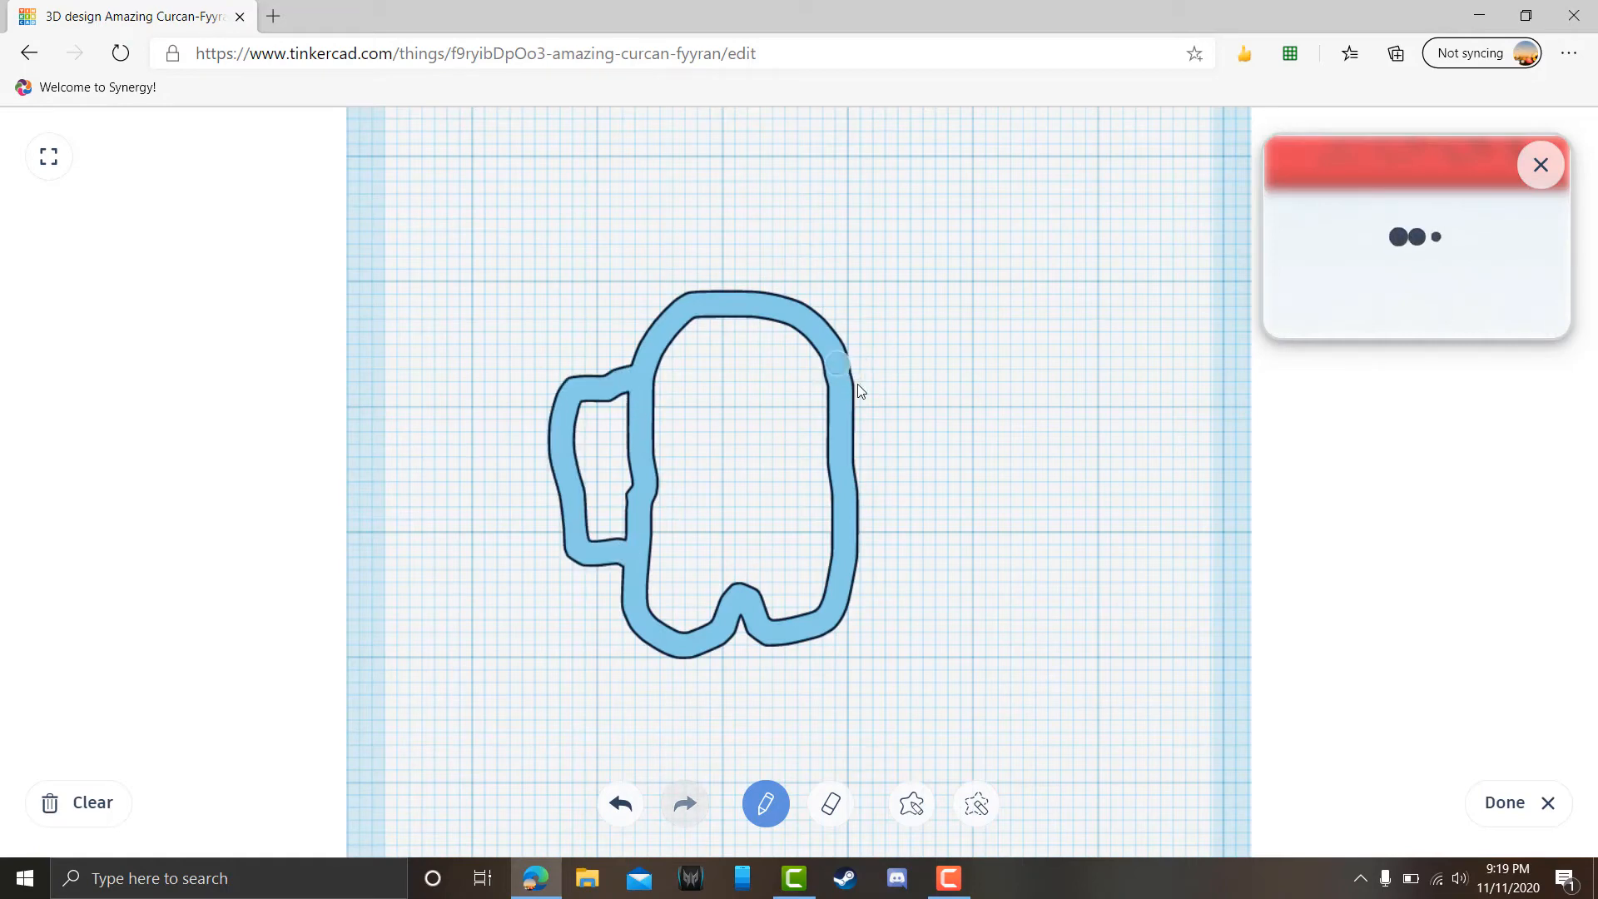
{"action": "mouse_move", "coordinate": [860, 390]}
{"action": "left_mouse_down"}
{"action": "mouse_move", "coordinate": [852, 486]}
{"action": "mouse_move", "coordinate": [743, 361]}
{"action": "mouse_move", "coordinate": [706, 398]}
{"action": "mouse_move", "coordinate": [717, 458]}
{"action": "left_mouse_up"}
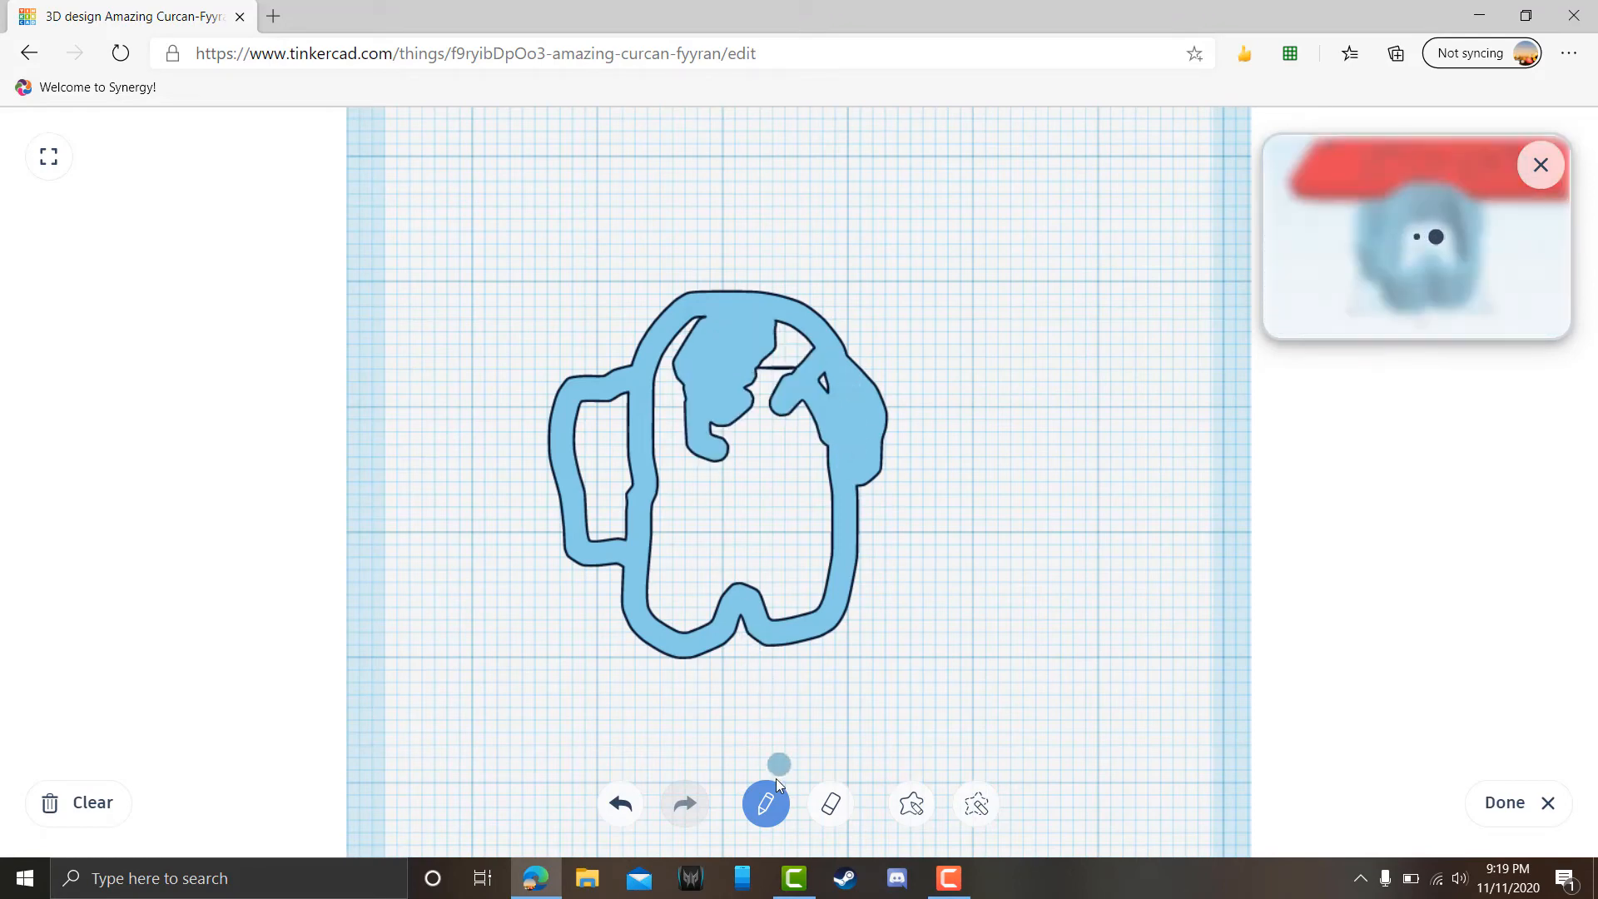
- Fill much of the character's body using filled freehand shapes and extra pencil strokes
{"action": "left_click", "coordinate": [911, 803]}
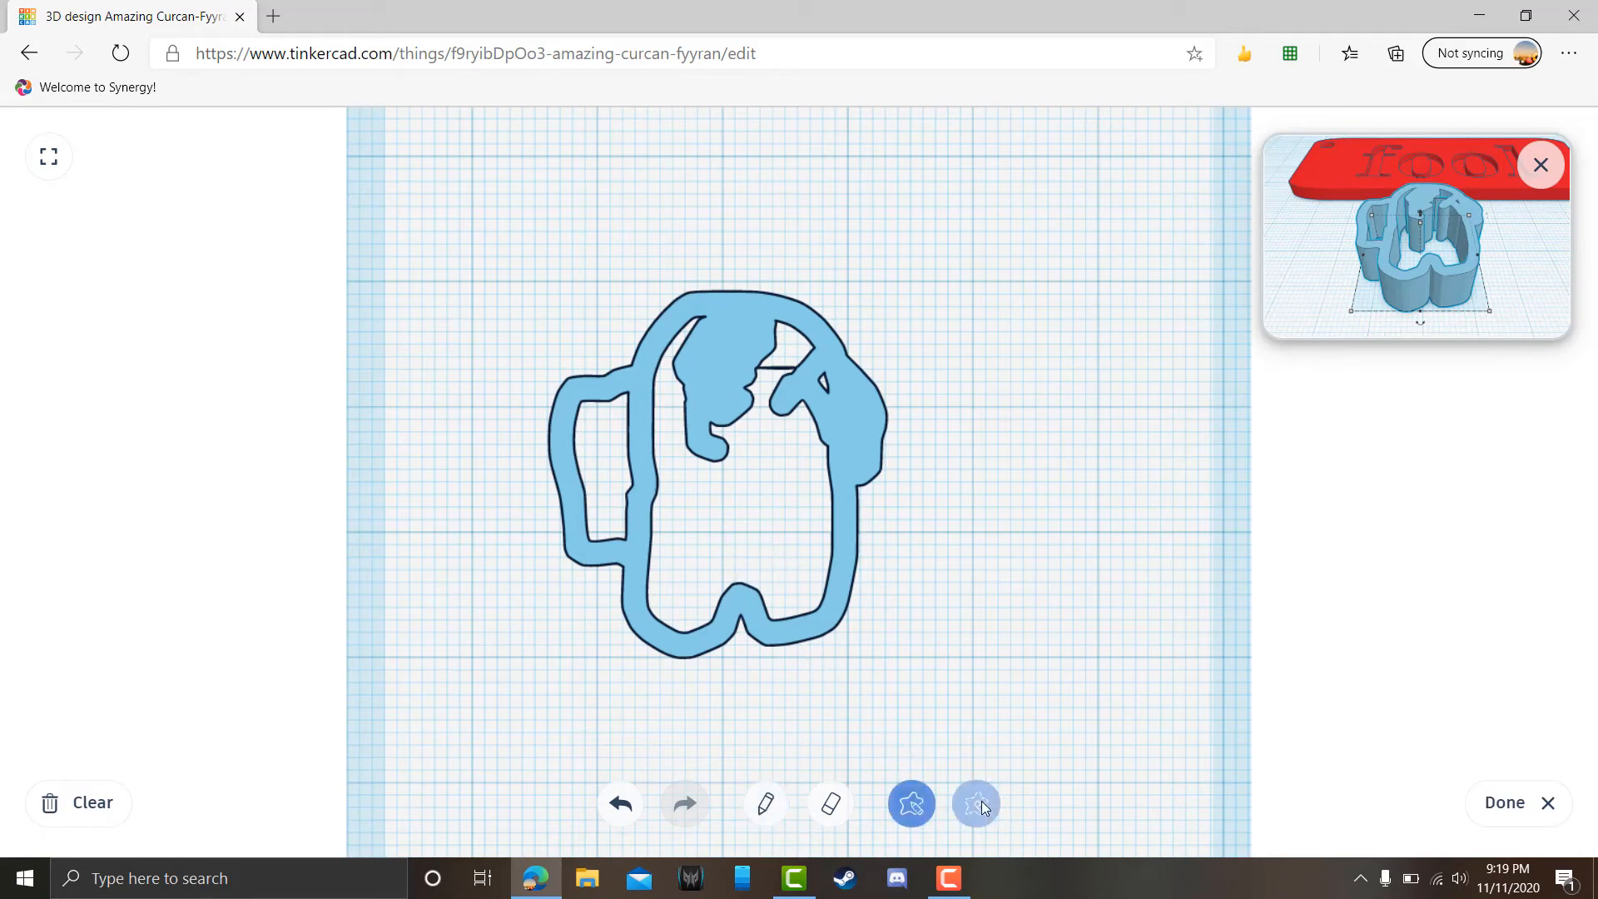
{"action": "left_click_drag", "start_coordinate": [777, 330], "coordinate": [674, 514]}
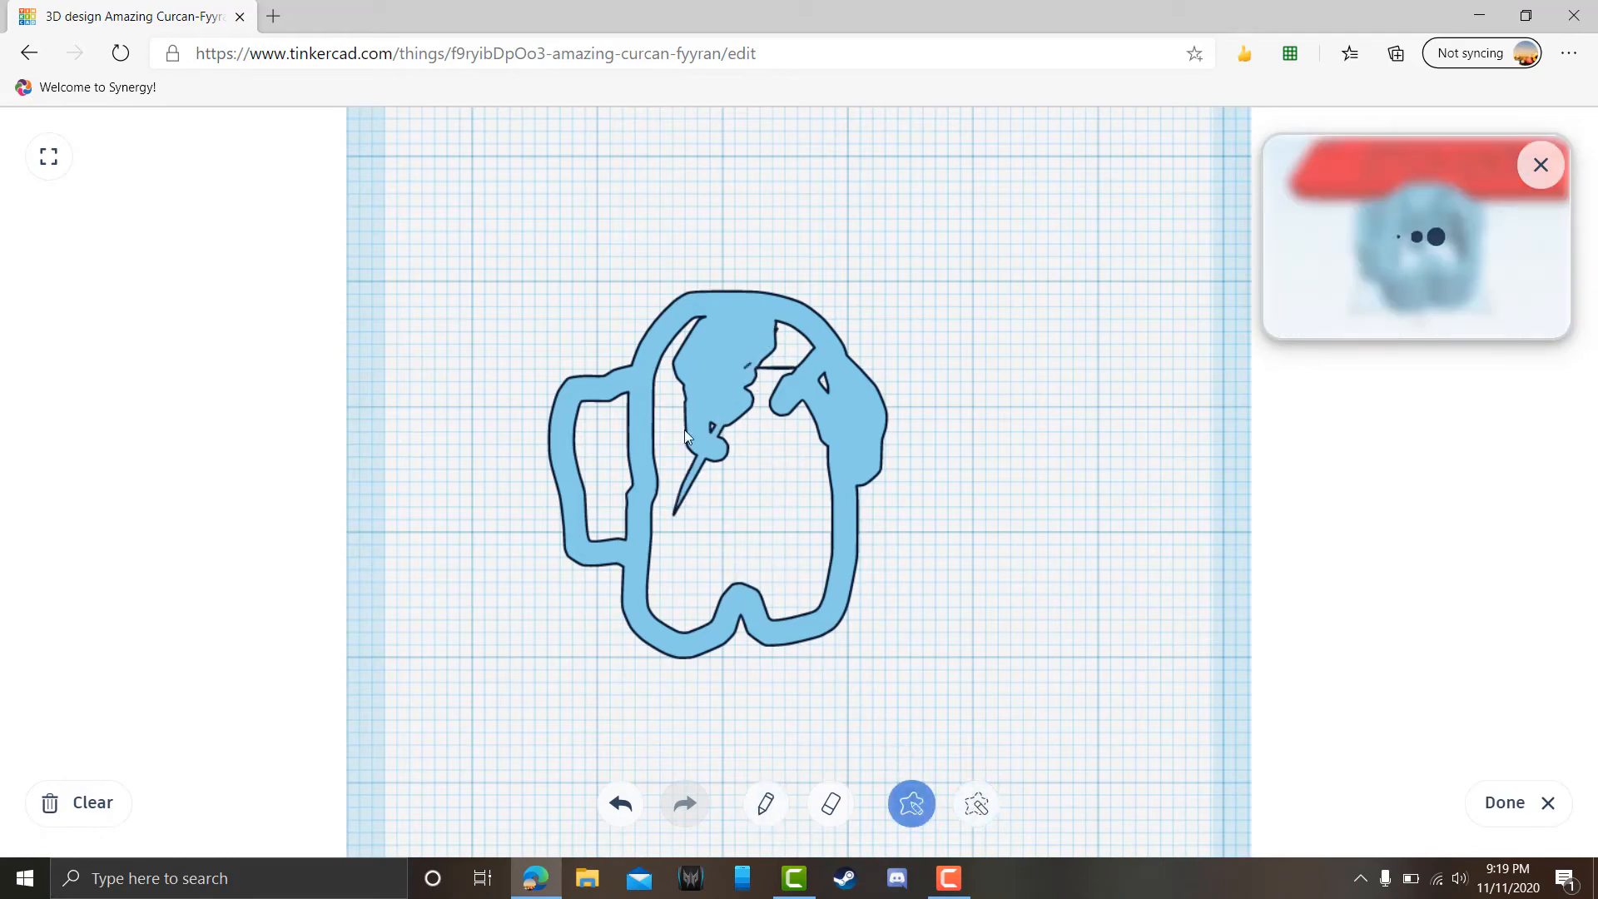
{"action": "mouse_move", "coordinate": [684, 429]}
{"action": "left_mouse_down"}
{"action": "mouse_move", "coordinate": [776, 443]}
{"action": "mouse_move", "coordinate": [732, 341]}
{"action": "mouse_move", "coordinate": [666, 358]}
{"action": "left_mouse_up"}
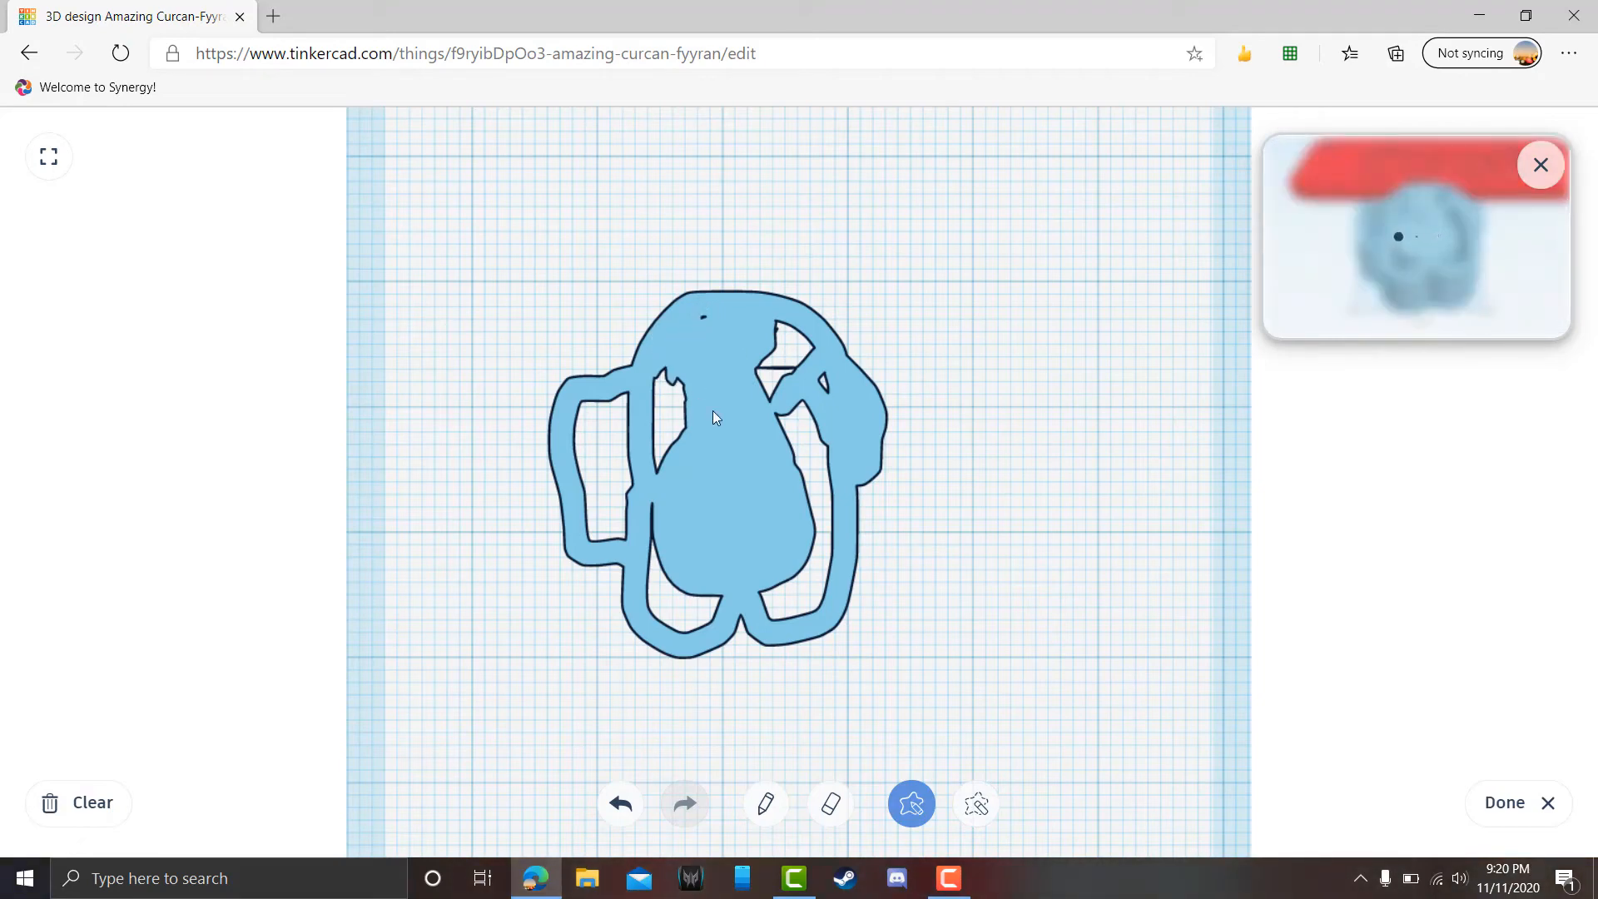
{"action": "left_click", "coordinate": [766, 803]}
{"action": "left_click_drag", "start_coordinate": [662, 472], "coordinate": [672, 379]}
{"action": "left_click_drag", "start_coordinate": [709, 432], "coordinate": [803, 486]}
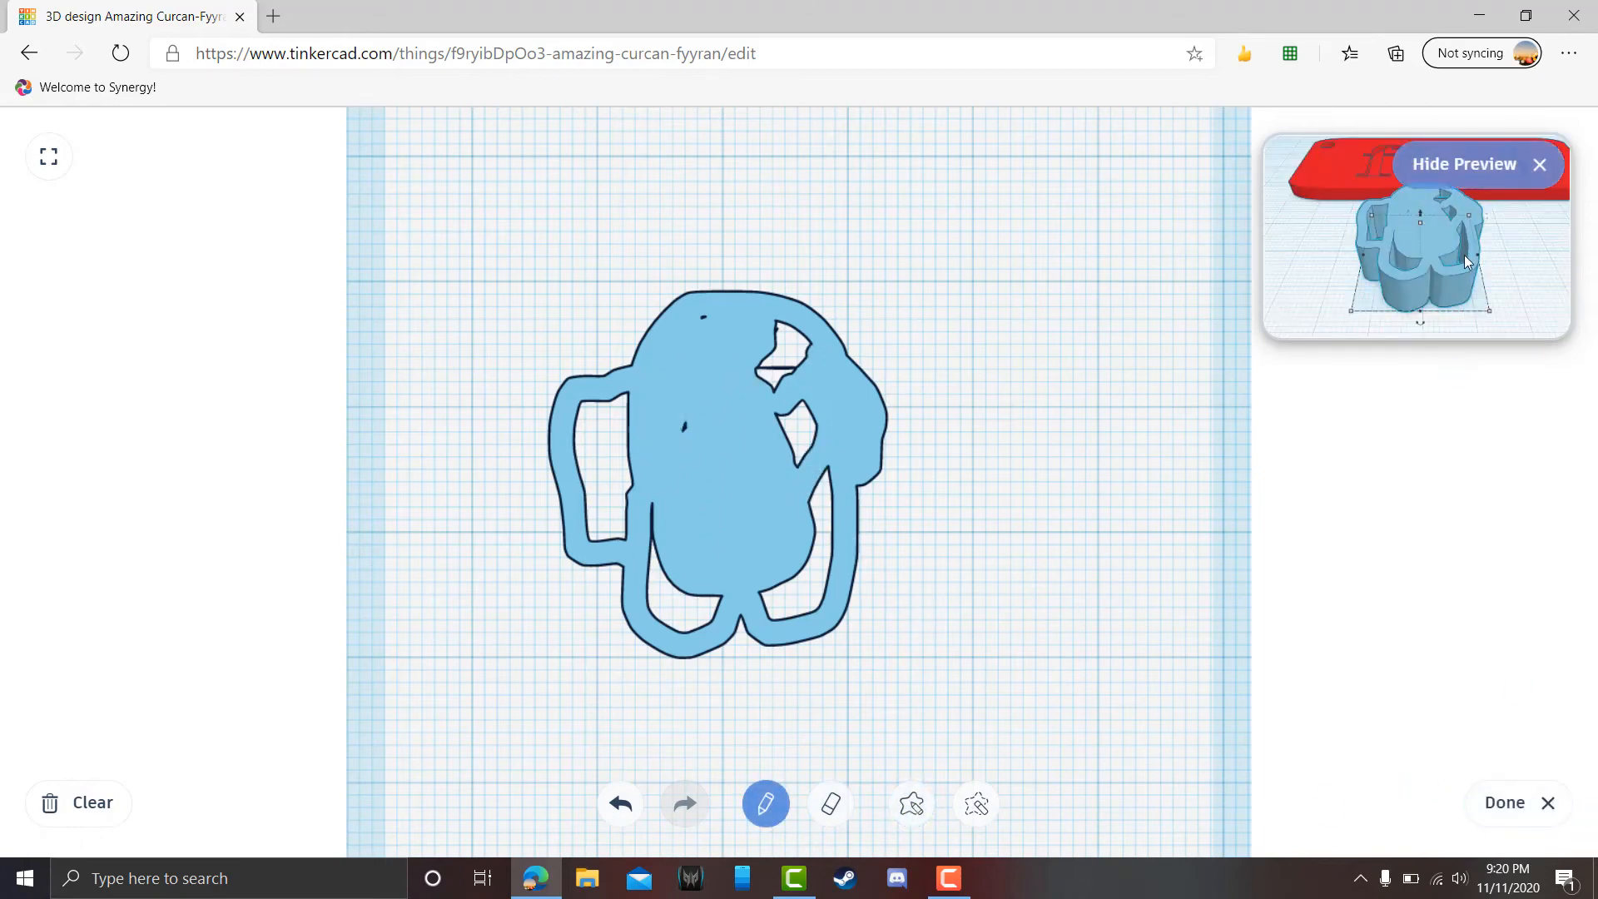
- Clear the whole scribble drawing and finish the Scribble editing
{"action": "left_click", "coordinate": [77, 803]}
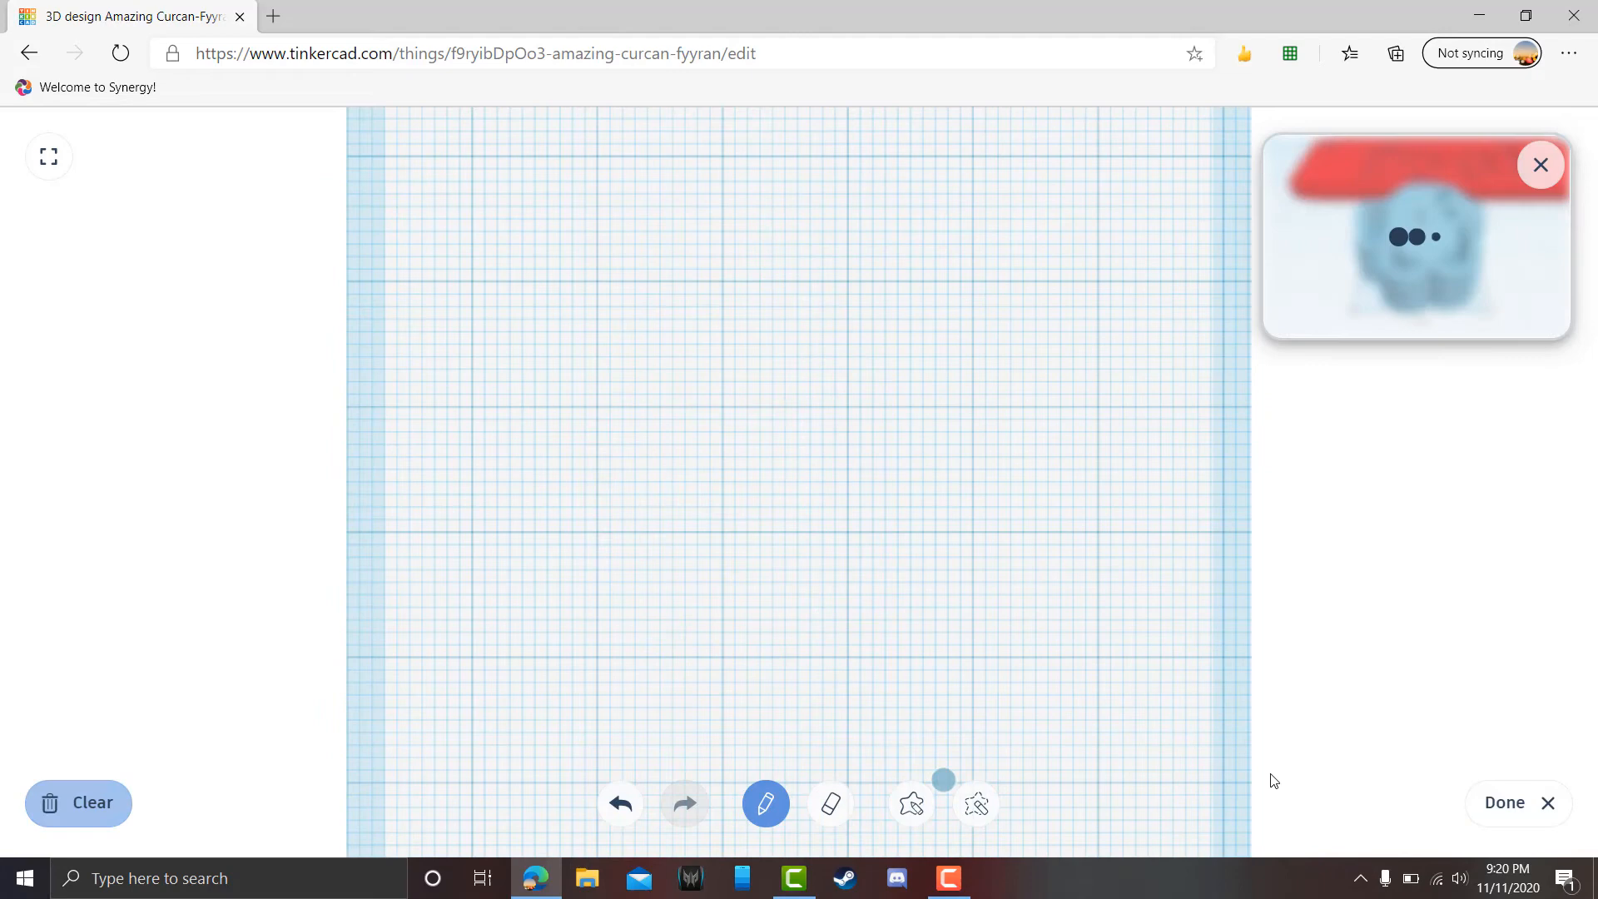
{"action": "left_click", "coordinate": [1547, 802]}
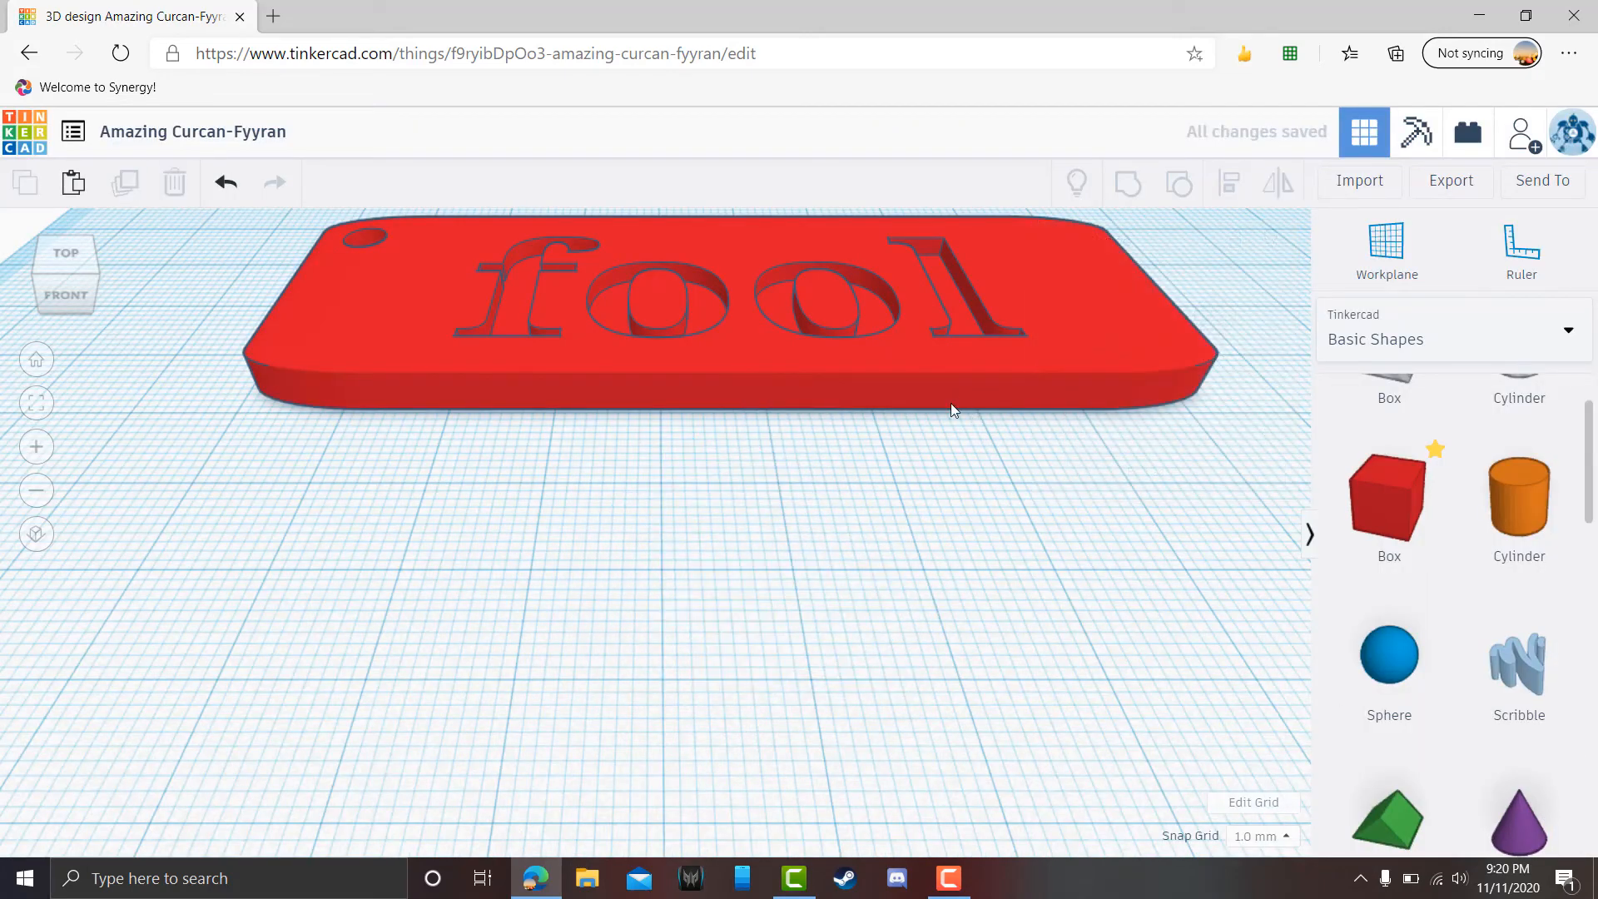
- Ungroup the engraved plate to release the "fool" hole text, keeping both shapes selected
{"action": "scroll", "coordinate": [950, 404], "scroll_direction": "down", "scroll_amount": 2}
{"action": "right_click_drag", "start_coordinate": [847, 490], "coordinate": [790, 641]}
{"action": "middle_click_drag", "start_coordinate": [760, 454], "coordinate": [763, 670]}
{"action": "scroll", "coordinate": [977, 443], "scroll_direction": "down", "scroll_amount": 2}
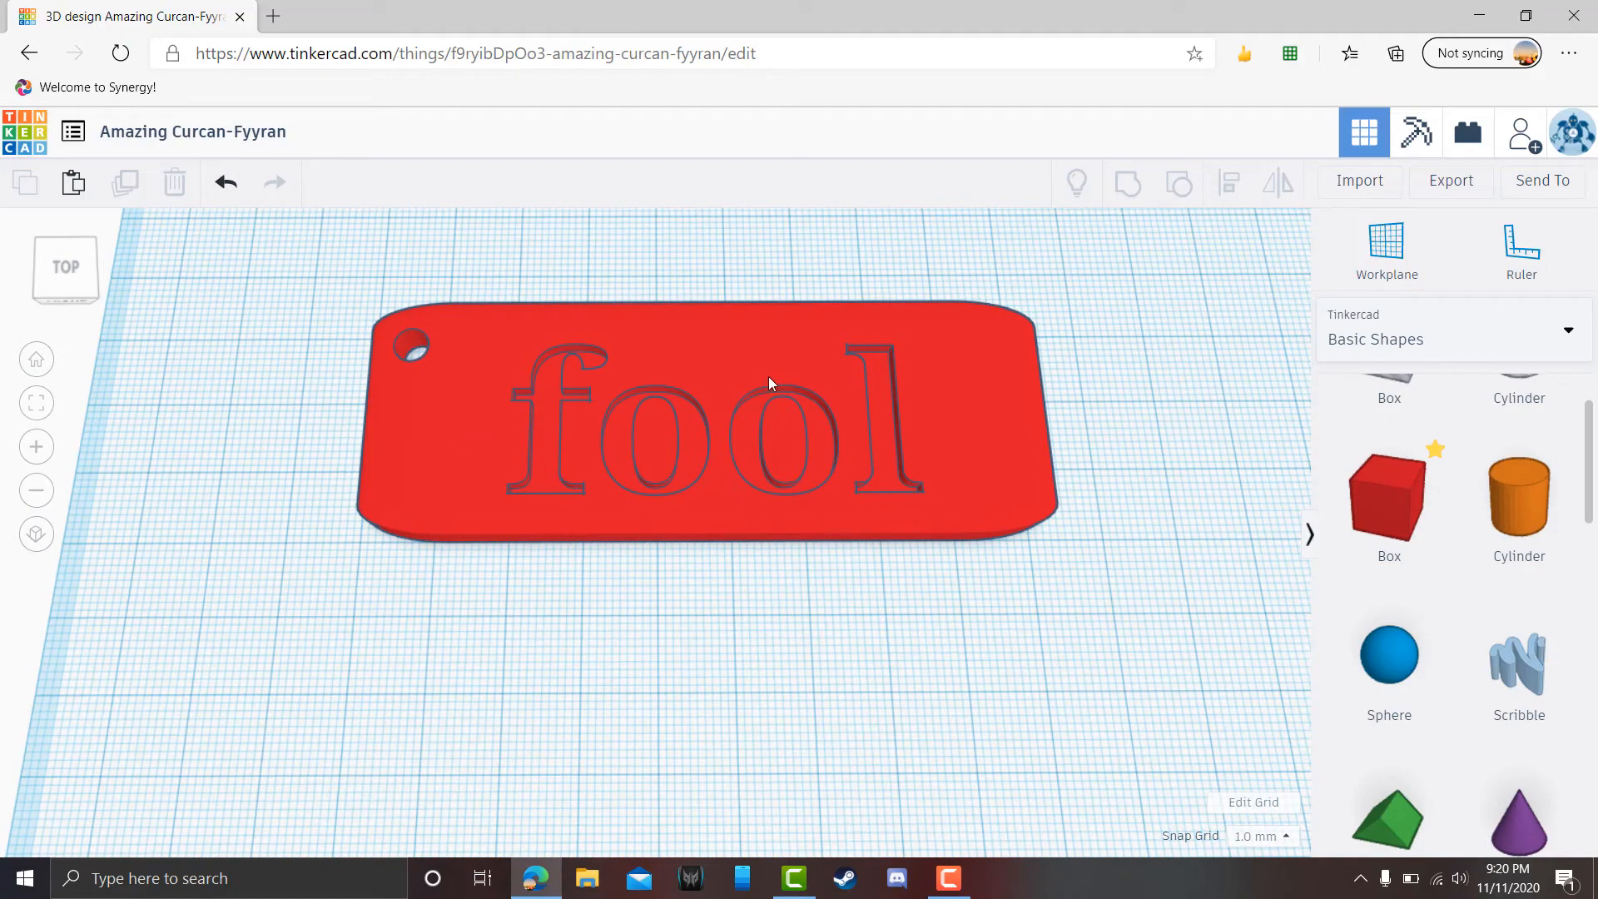
{"action": "left_click", "coordinate": [742, 356]}
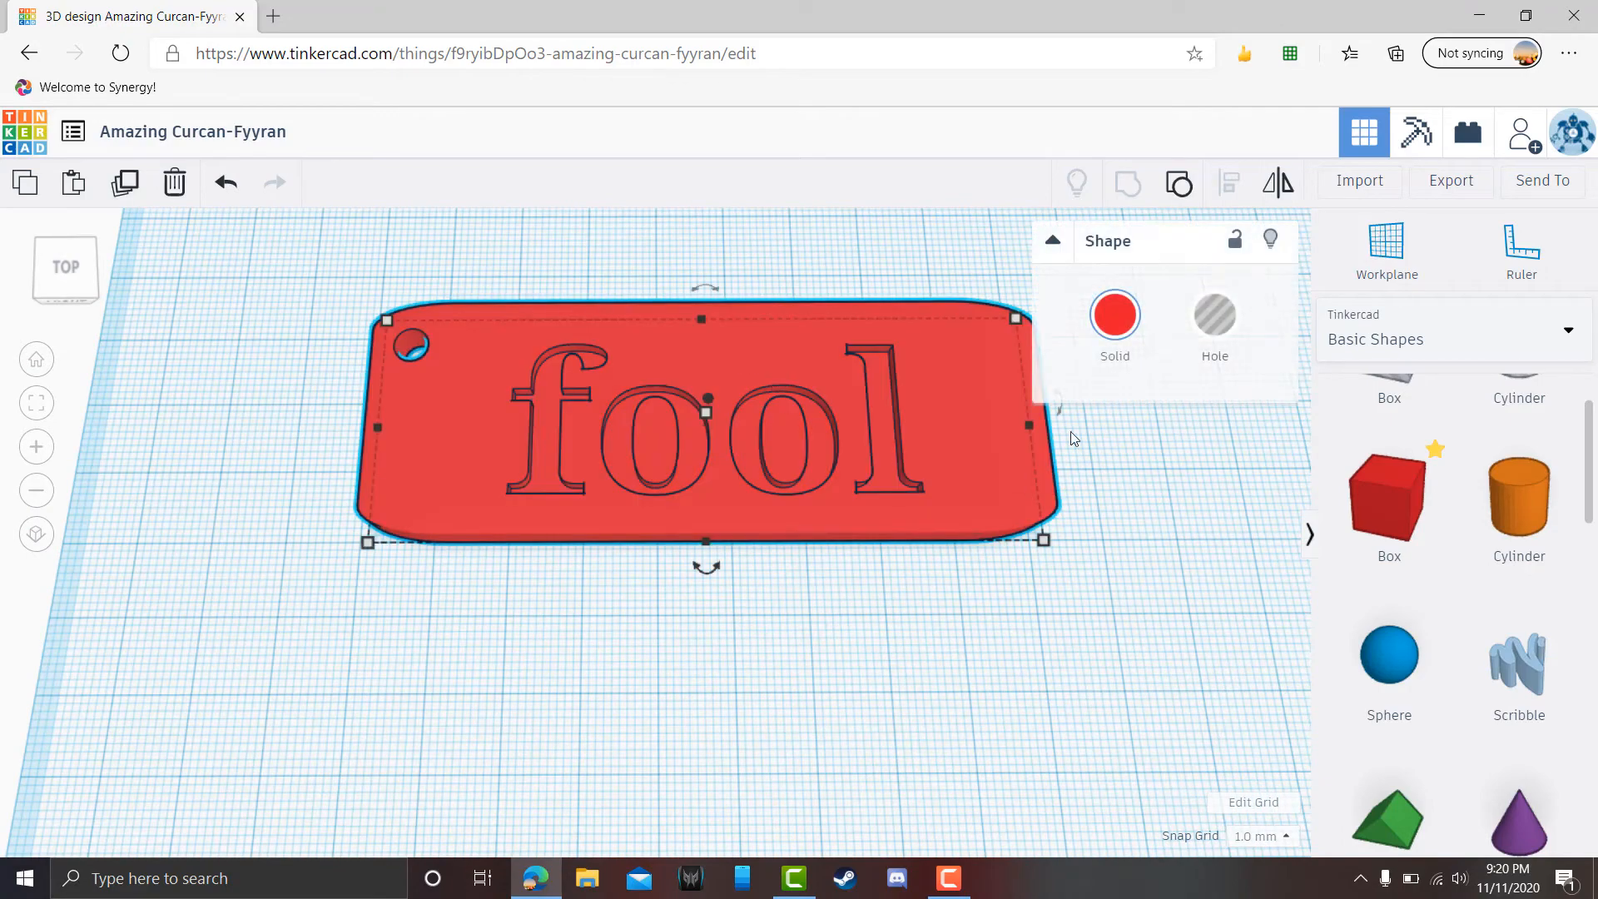
{"action": "key", "text": "ctrl+a"}
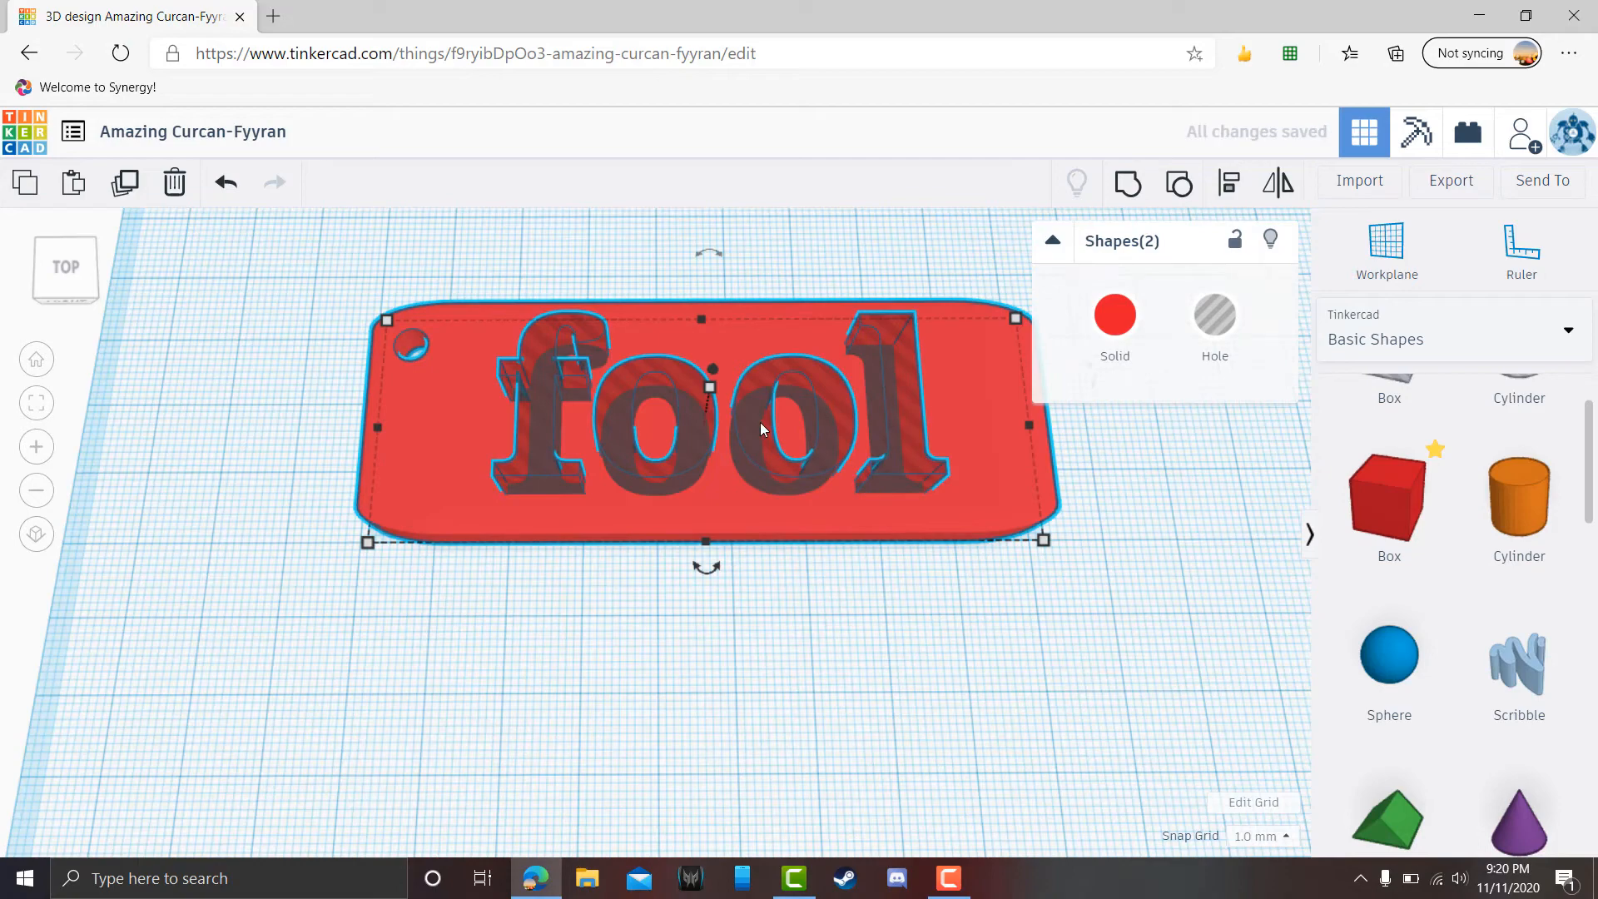
- Move the "fool" hole text about 12.6 mm along the plate toward the corner hole
{"action": "left_click", "coordinate": [760, 422]}
{"action": "left_click_drag", "start_coordinate": [754, 431], "coordinate": [654, 431]}
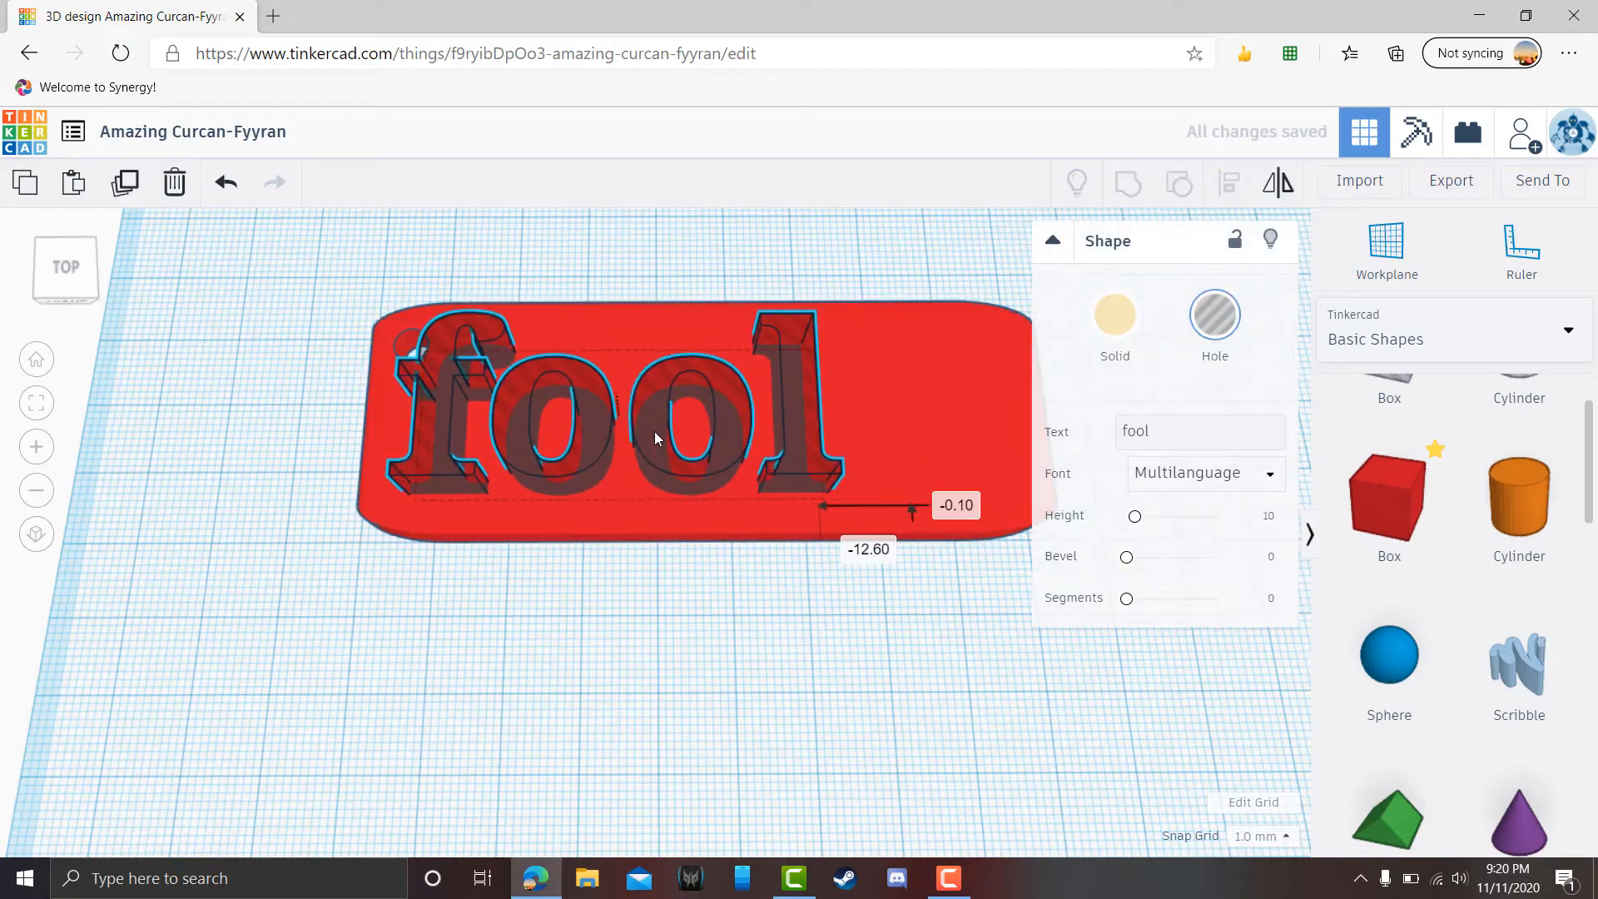
{"action": "left_click", "coordinate": [642, 604]}
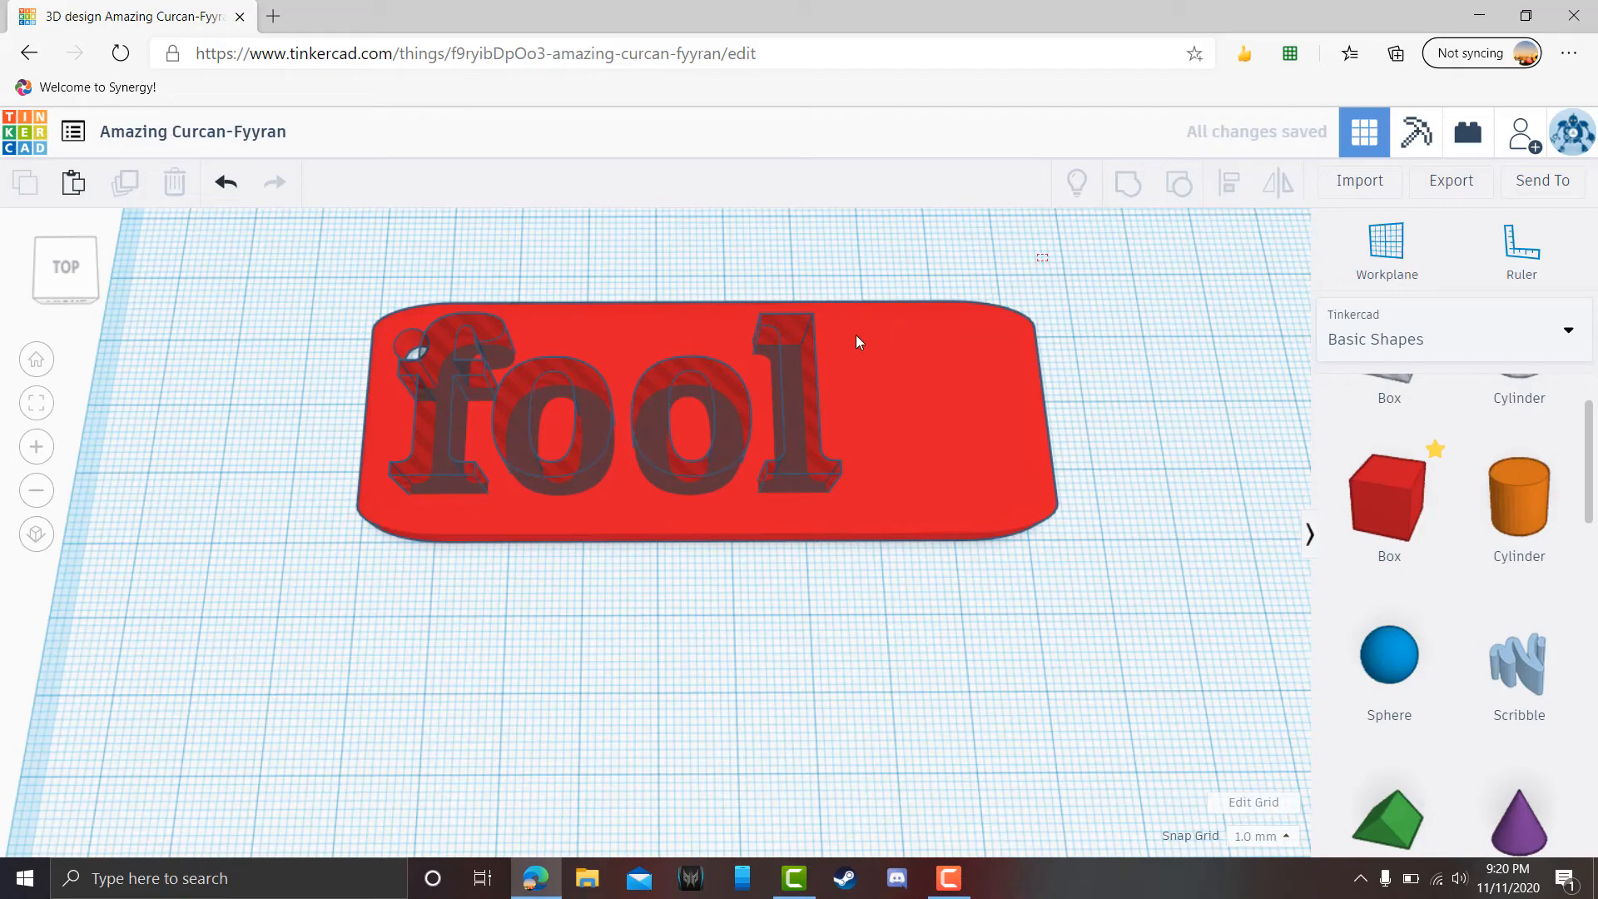
- Align the "fool" hole text with the plate so it is centred along both its length and its width
{"action": "key", "text": "ctrl+a"}
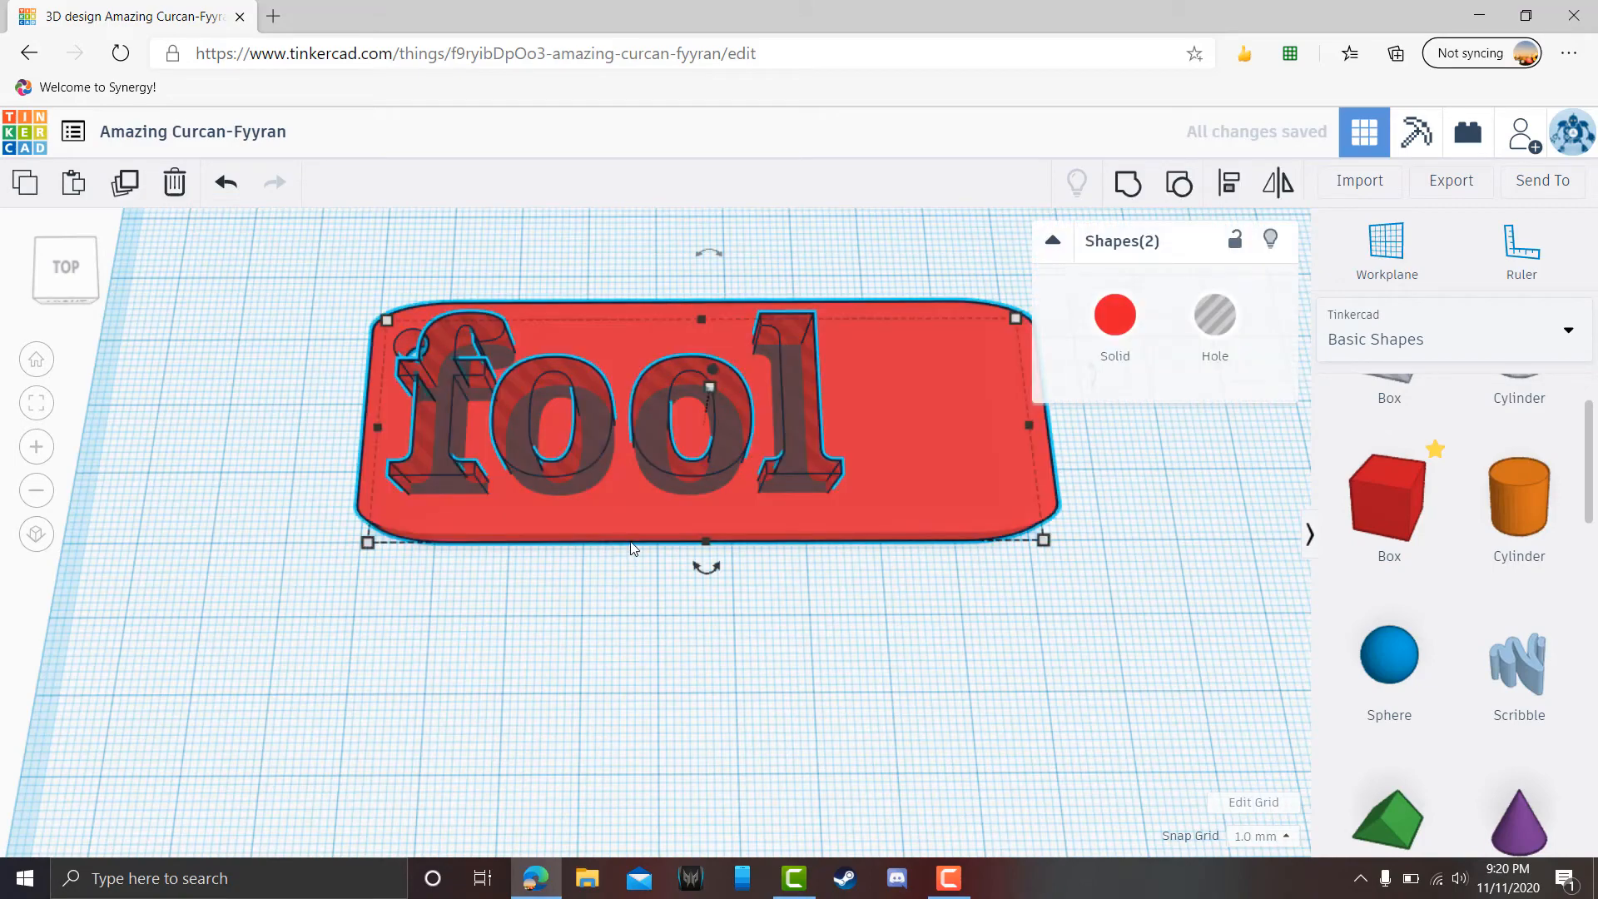
{"action": "left_click", "coordinate": [1235, 189]}
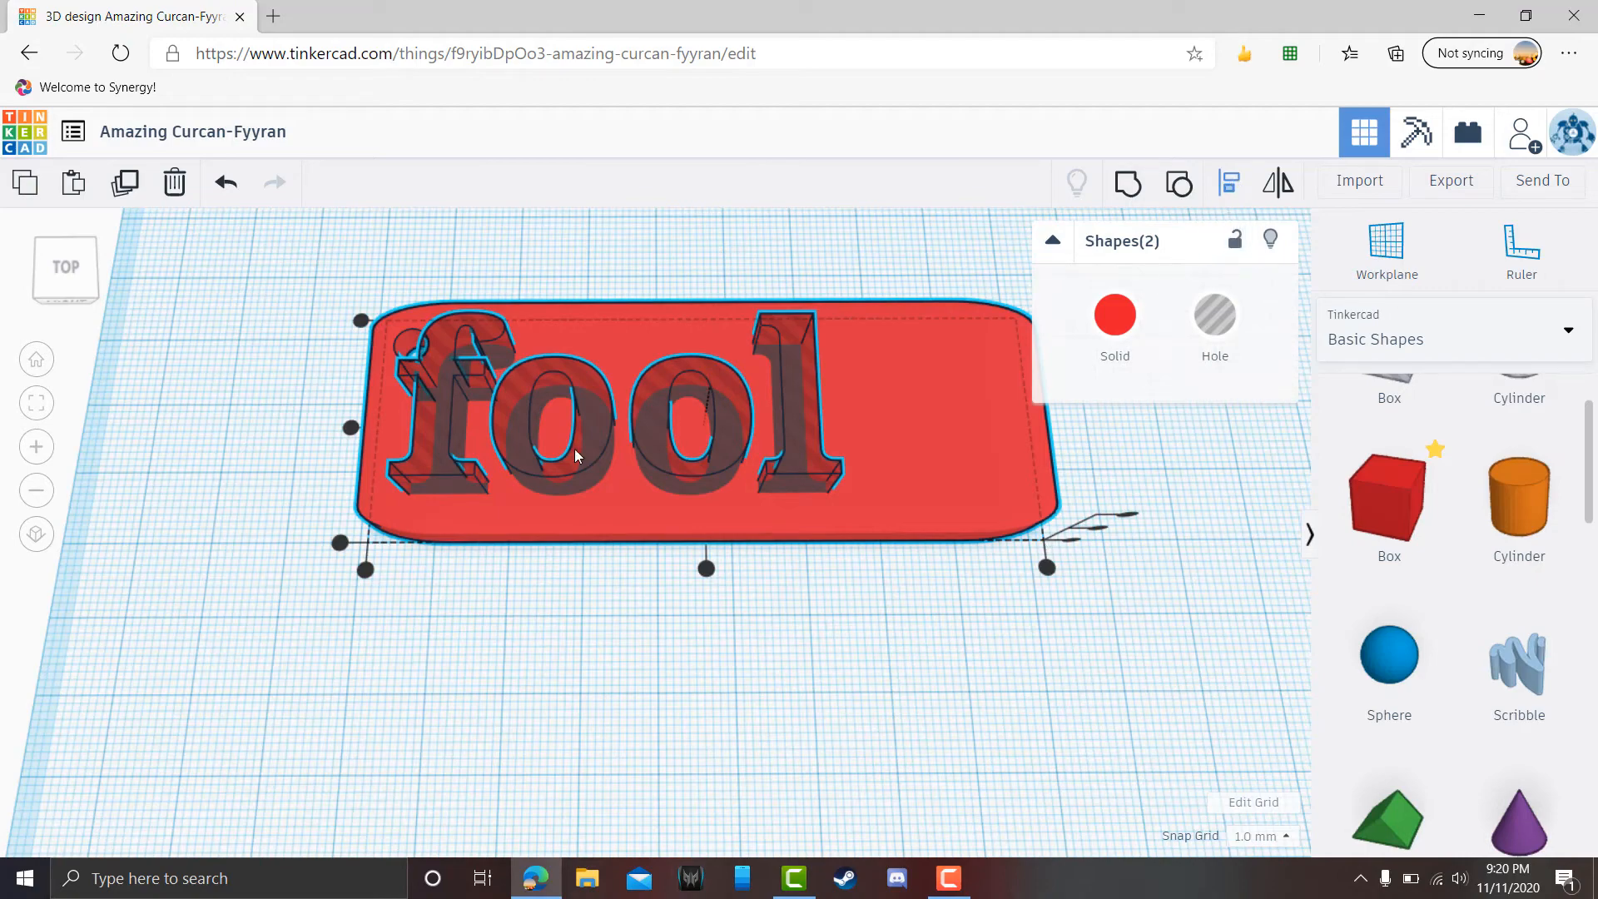
{"action": "left_click", "coordinate": [706, 570]}
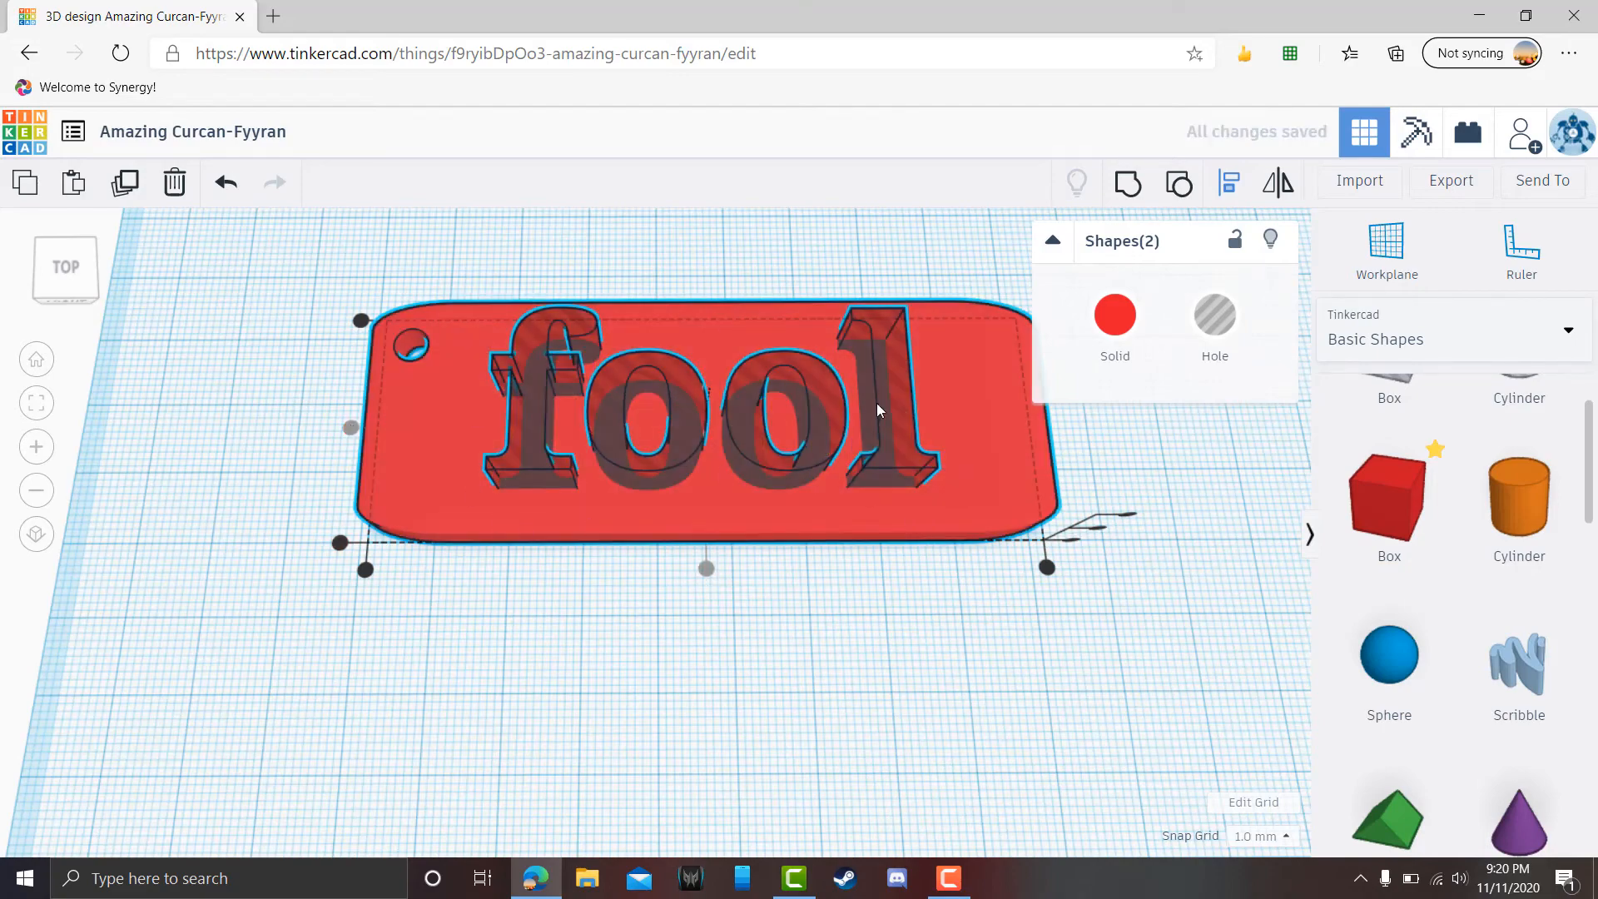
{"action": "left_click", "coordinate": [742, 693]}
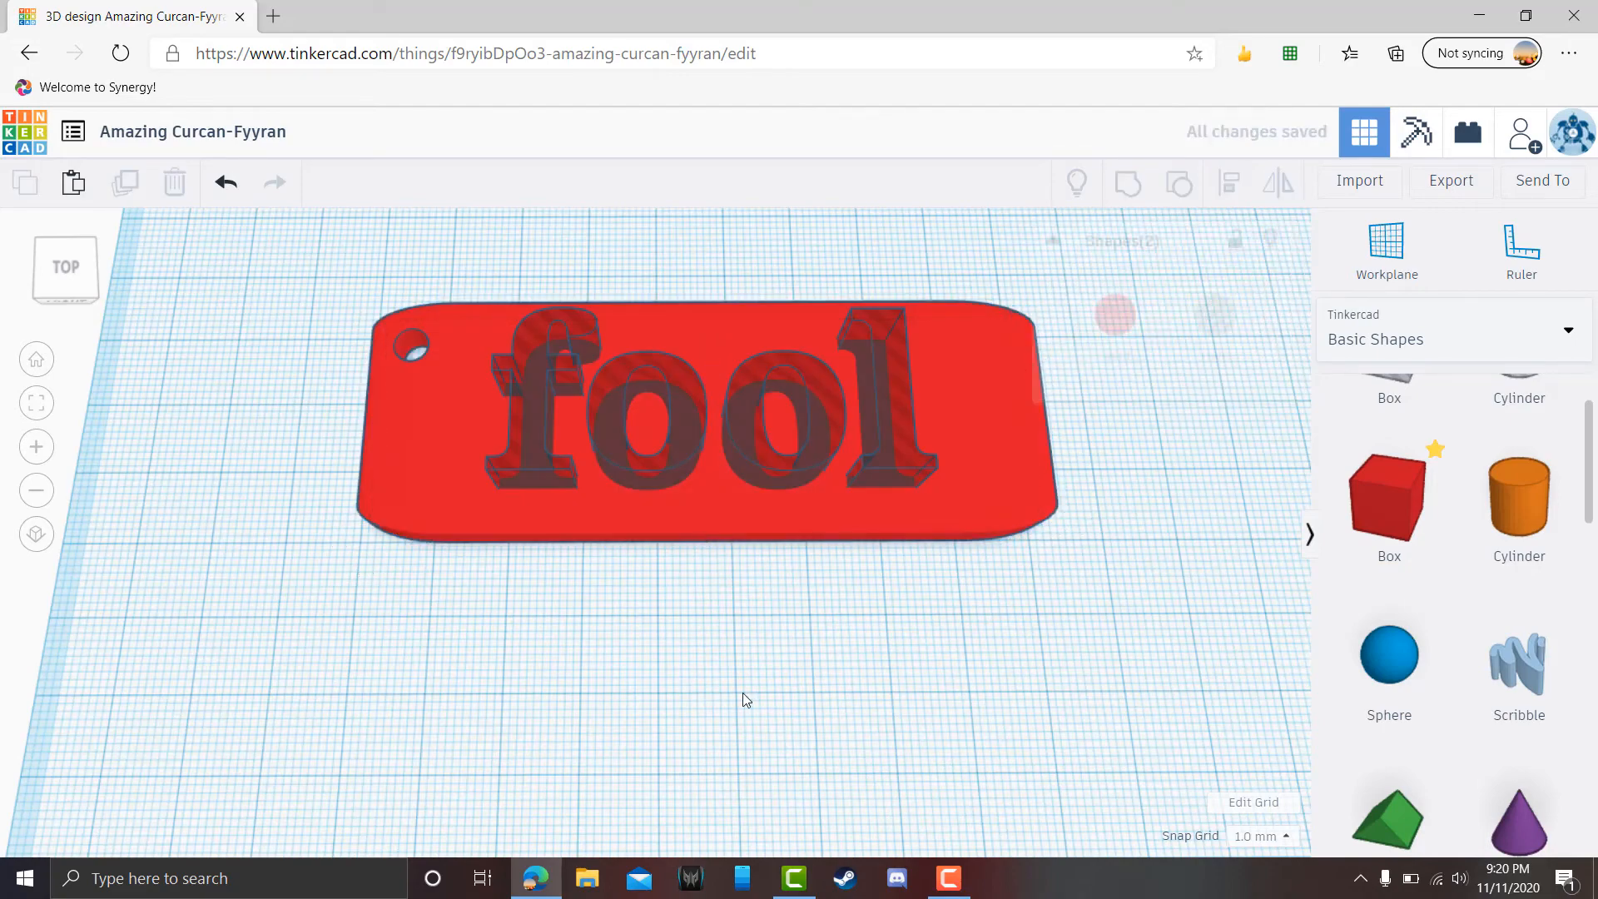
- Group the centred hole text with the plate to engrave the letters again
{"action": "key", "text": "ctrl+a"}
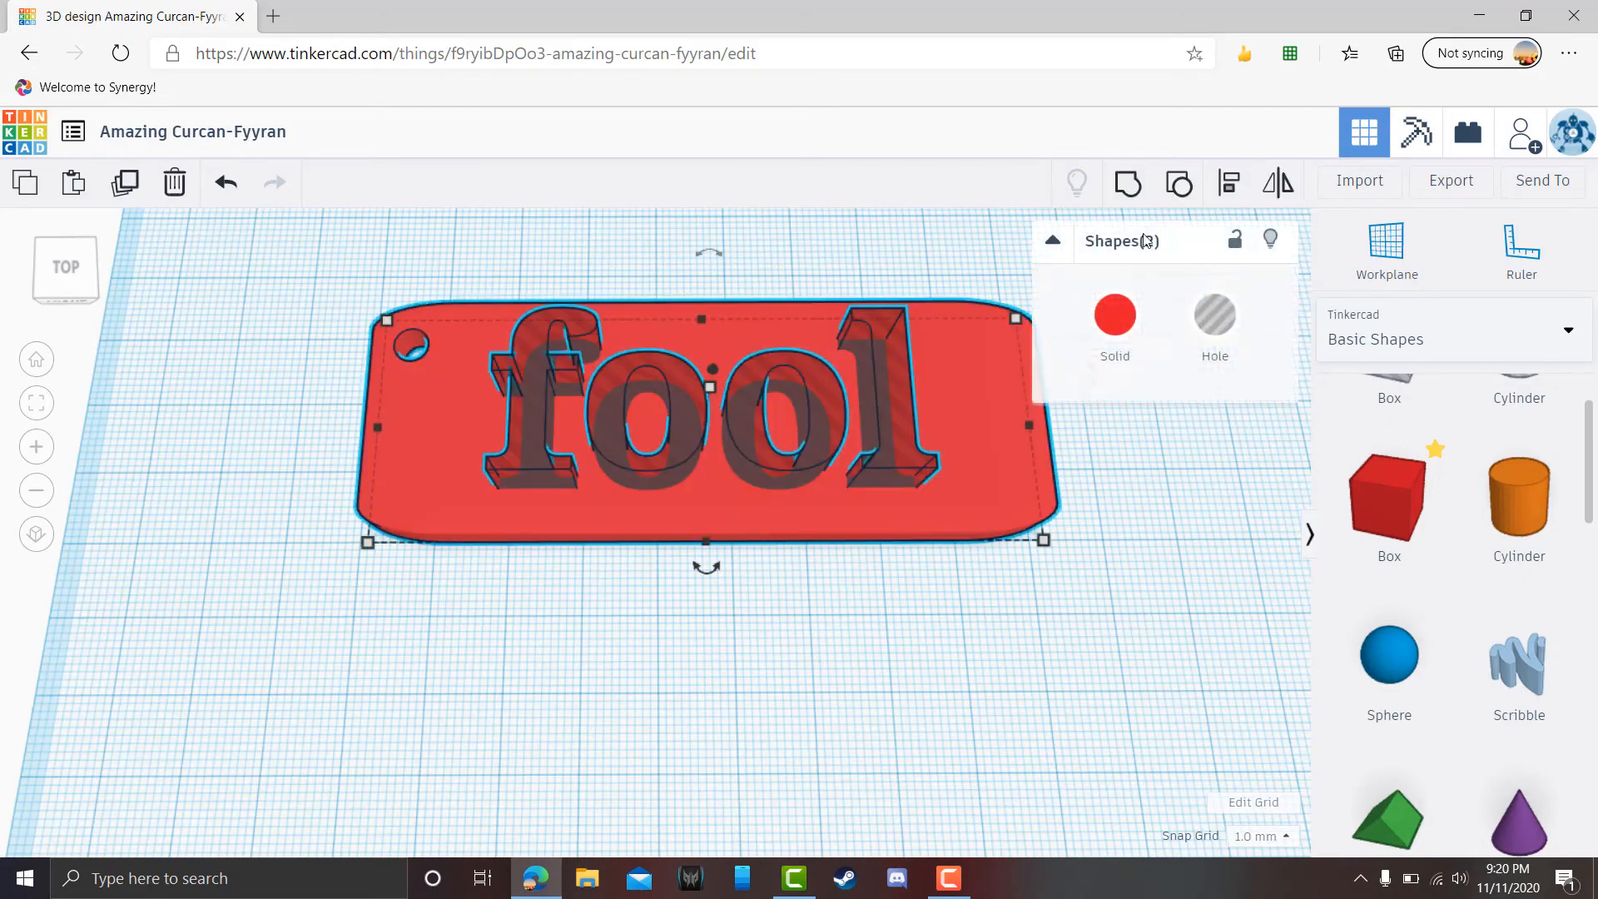
{"action": "left_click", "coordinate": [1128, 185]}
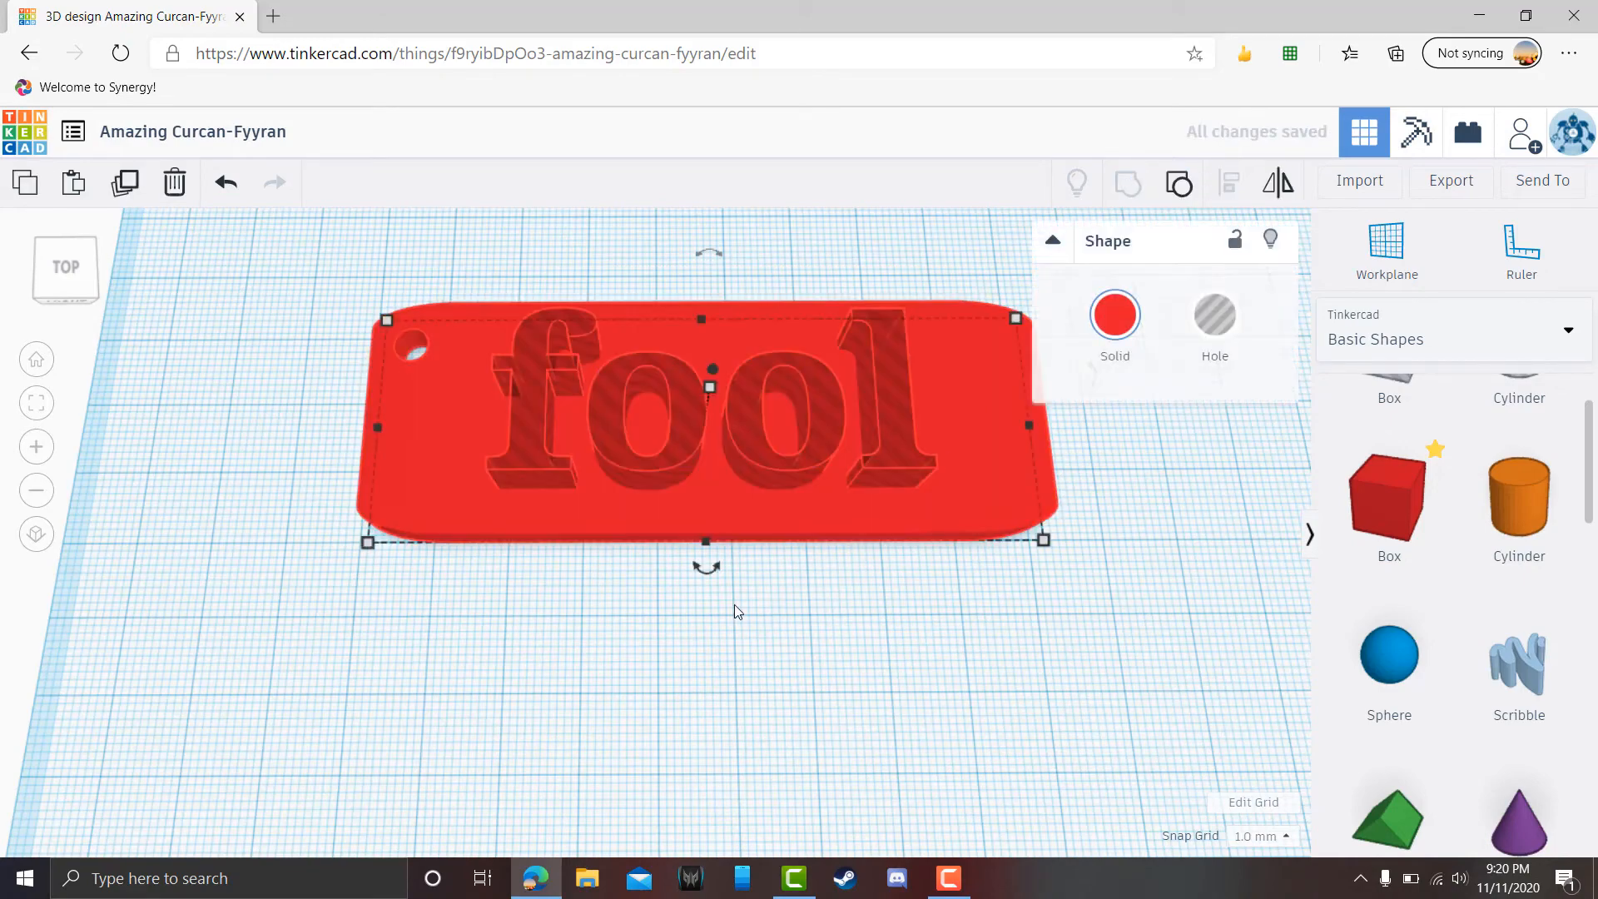
{"action": "left_click", "coordinate": [656, 561]}
- Export everything in the design as an STL file for 3D printing
{"action": "right_click_drag", "start_coordinate": [655, 562], "coordinate": [661, 678]}
{"action": "right_click_drag", "start_coordinate": [858, 651], "coordinate": [741, 521]}
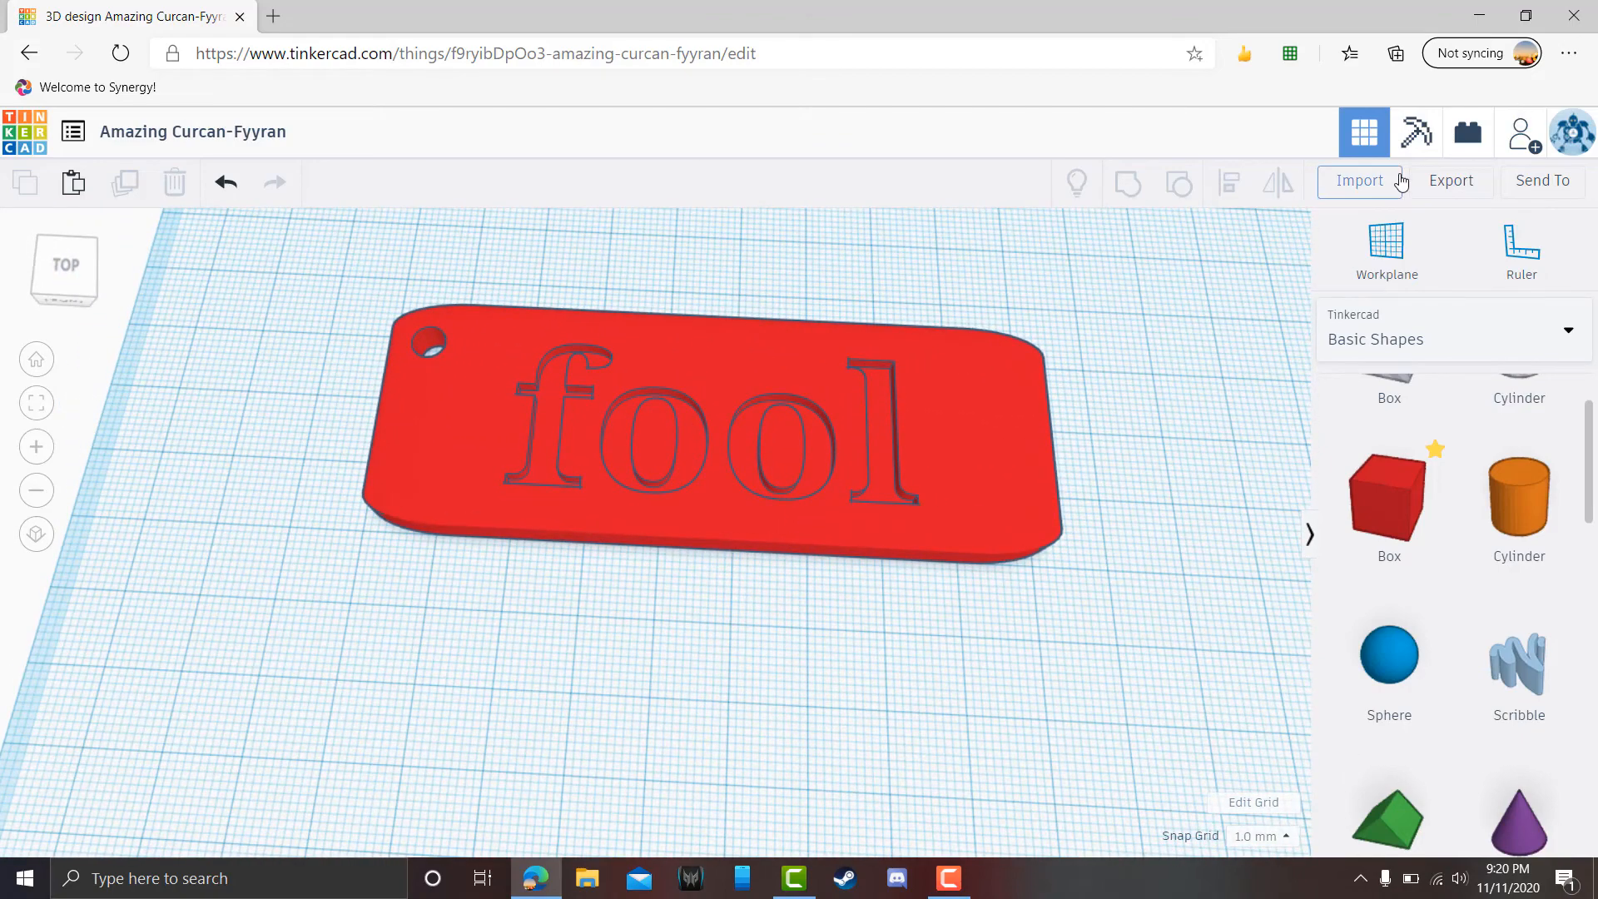
{"action": "left_click", "coordinate": [1443, 189]}
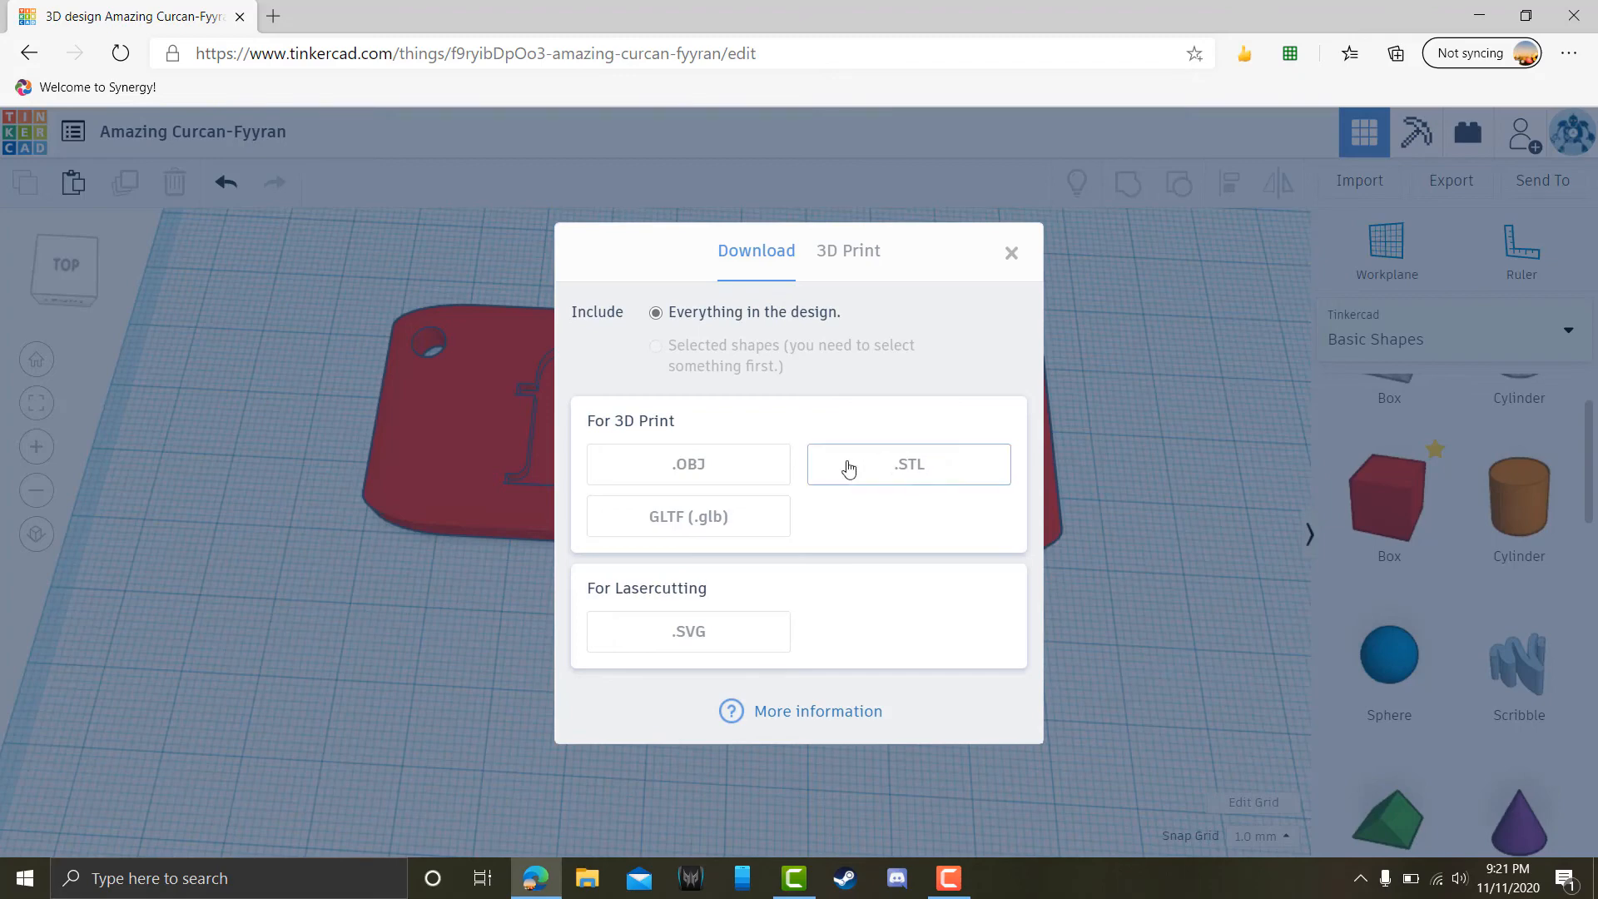
{"action": "left_click", "coordinate": [907, 472]}
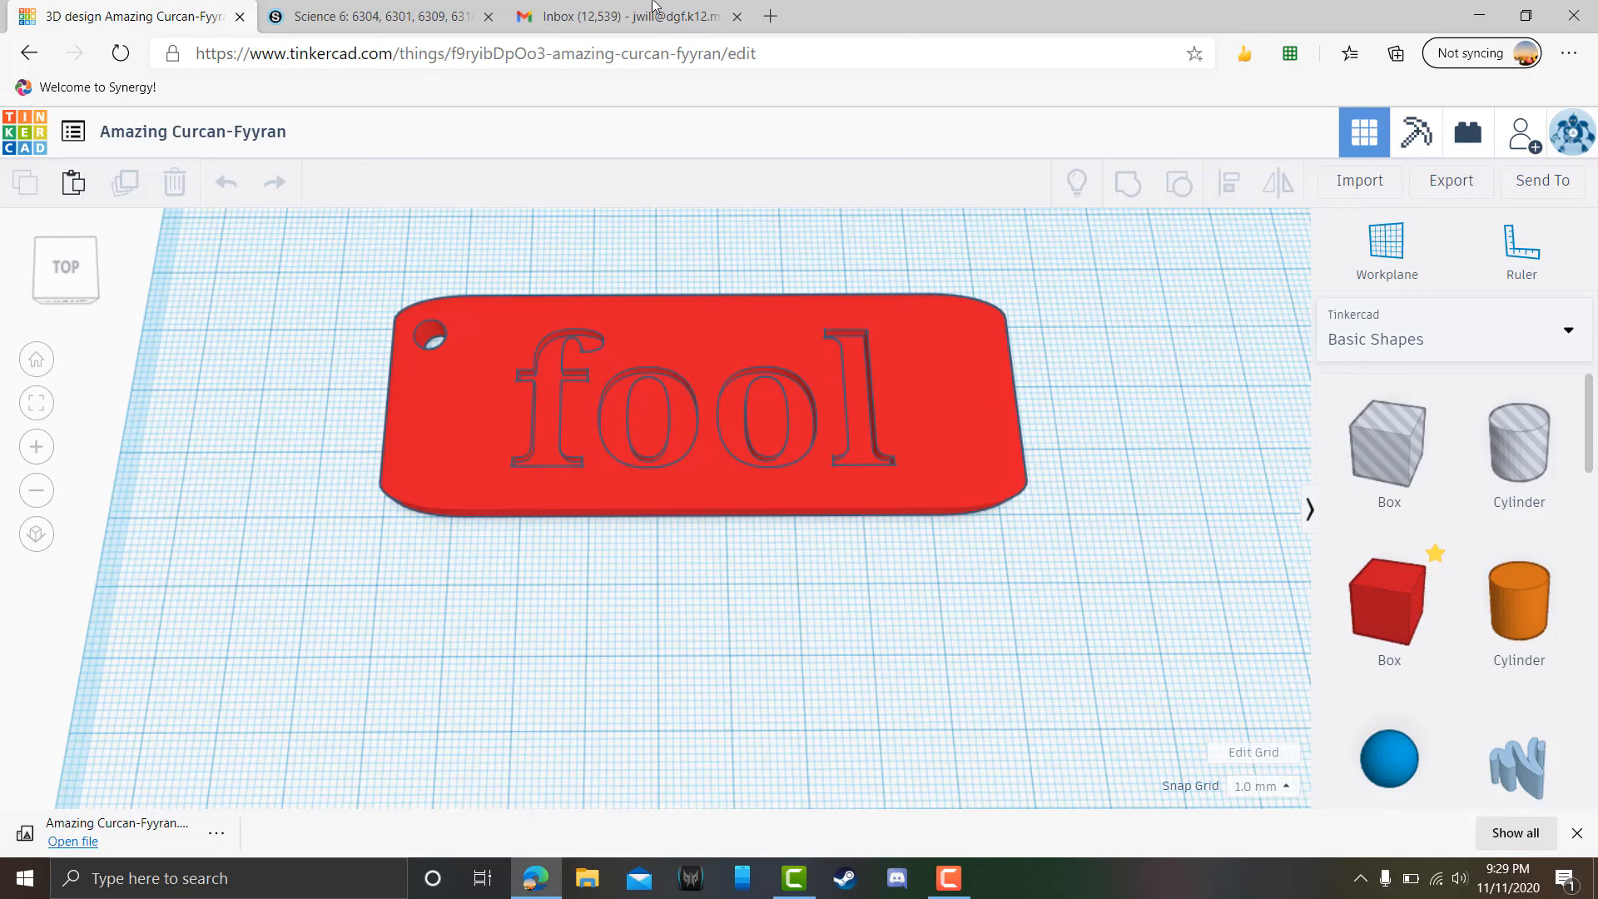
- Switch to the new Gmail message, set its subject to "3D Print" and attach the downloaded file Amazing Curcan-Fyyran.stl
{"action": "left_click", "coordinate": [633, 16]}
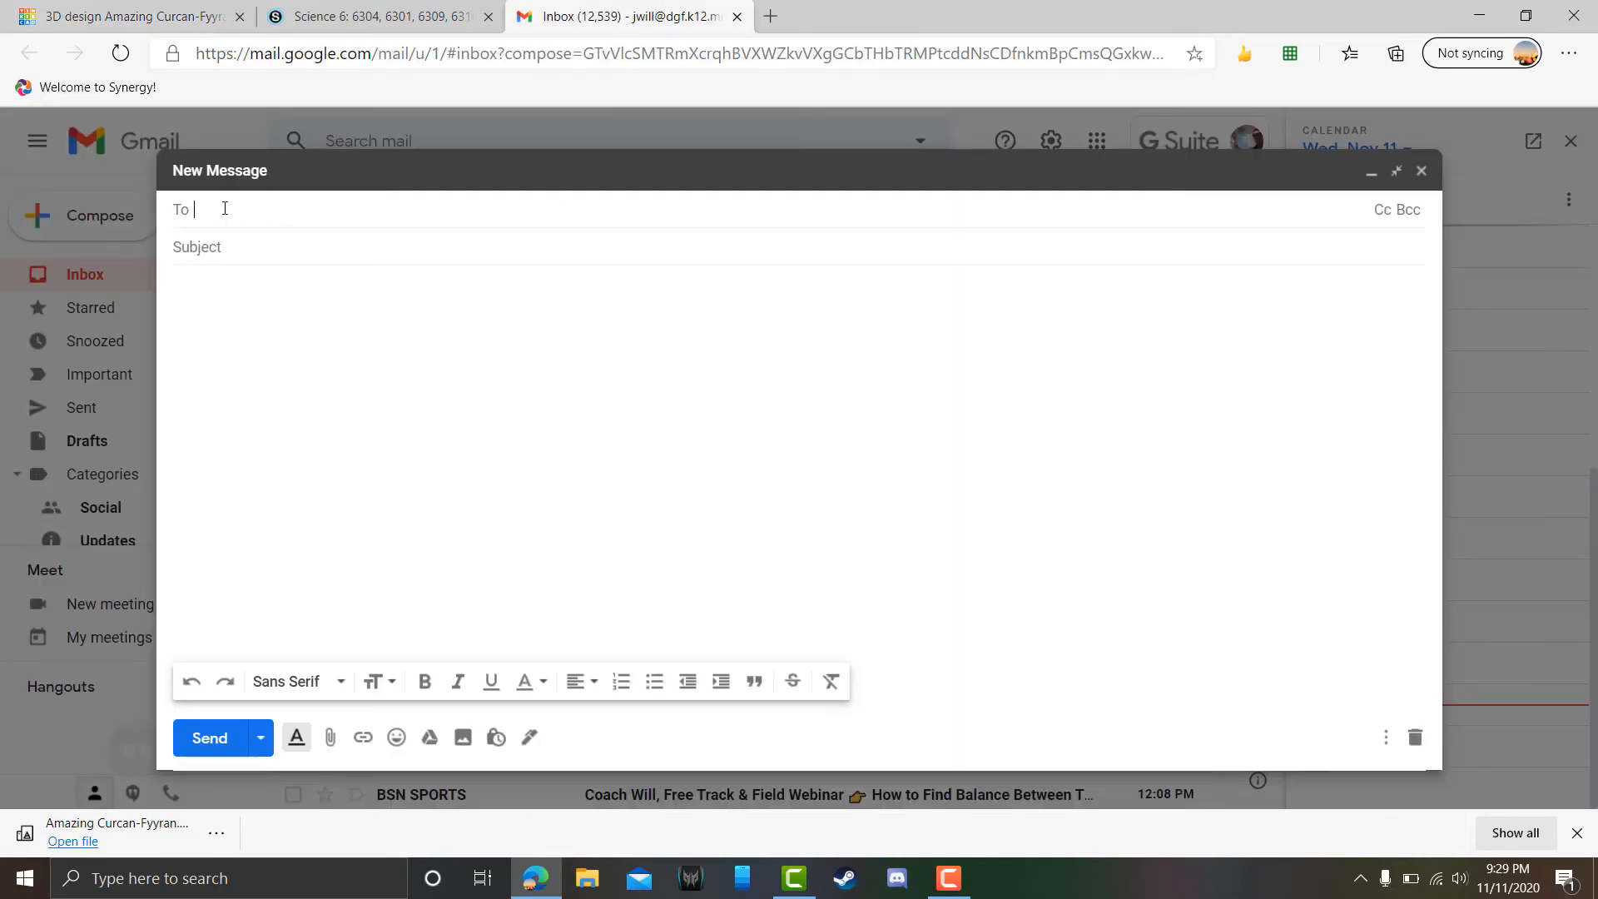
{"action": "left_click", "coordinate": [229, 253]}
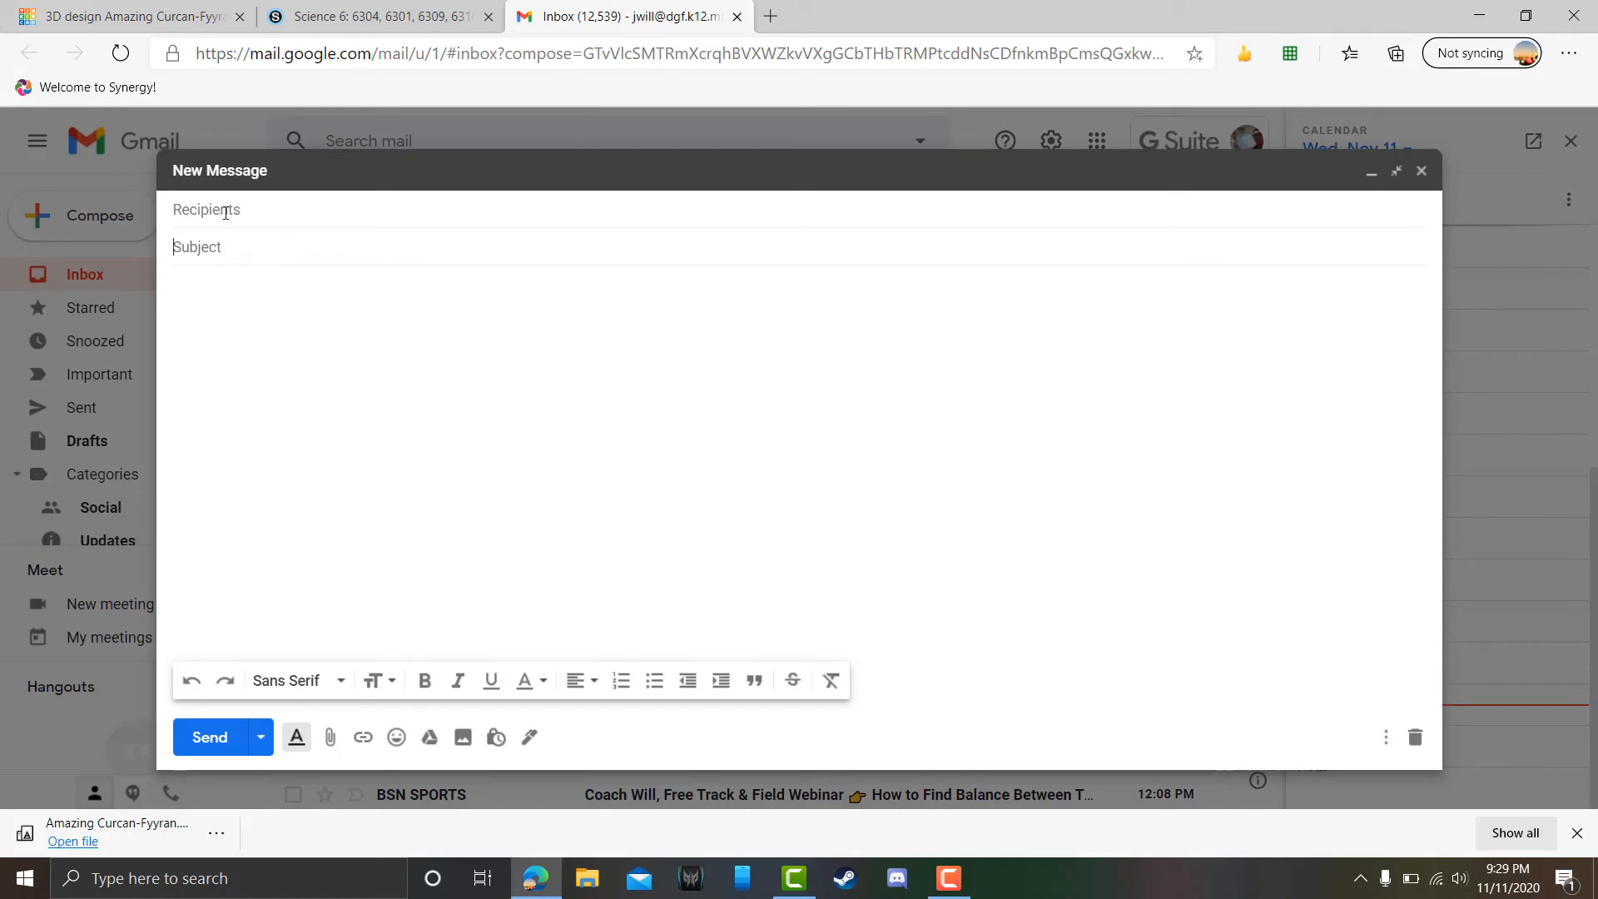
{"action": "left_click", "coordinate": [242, 209]}
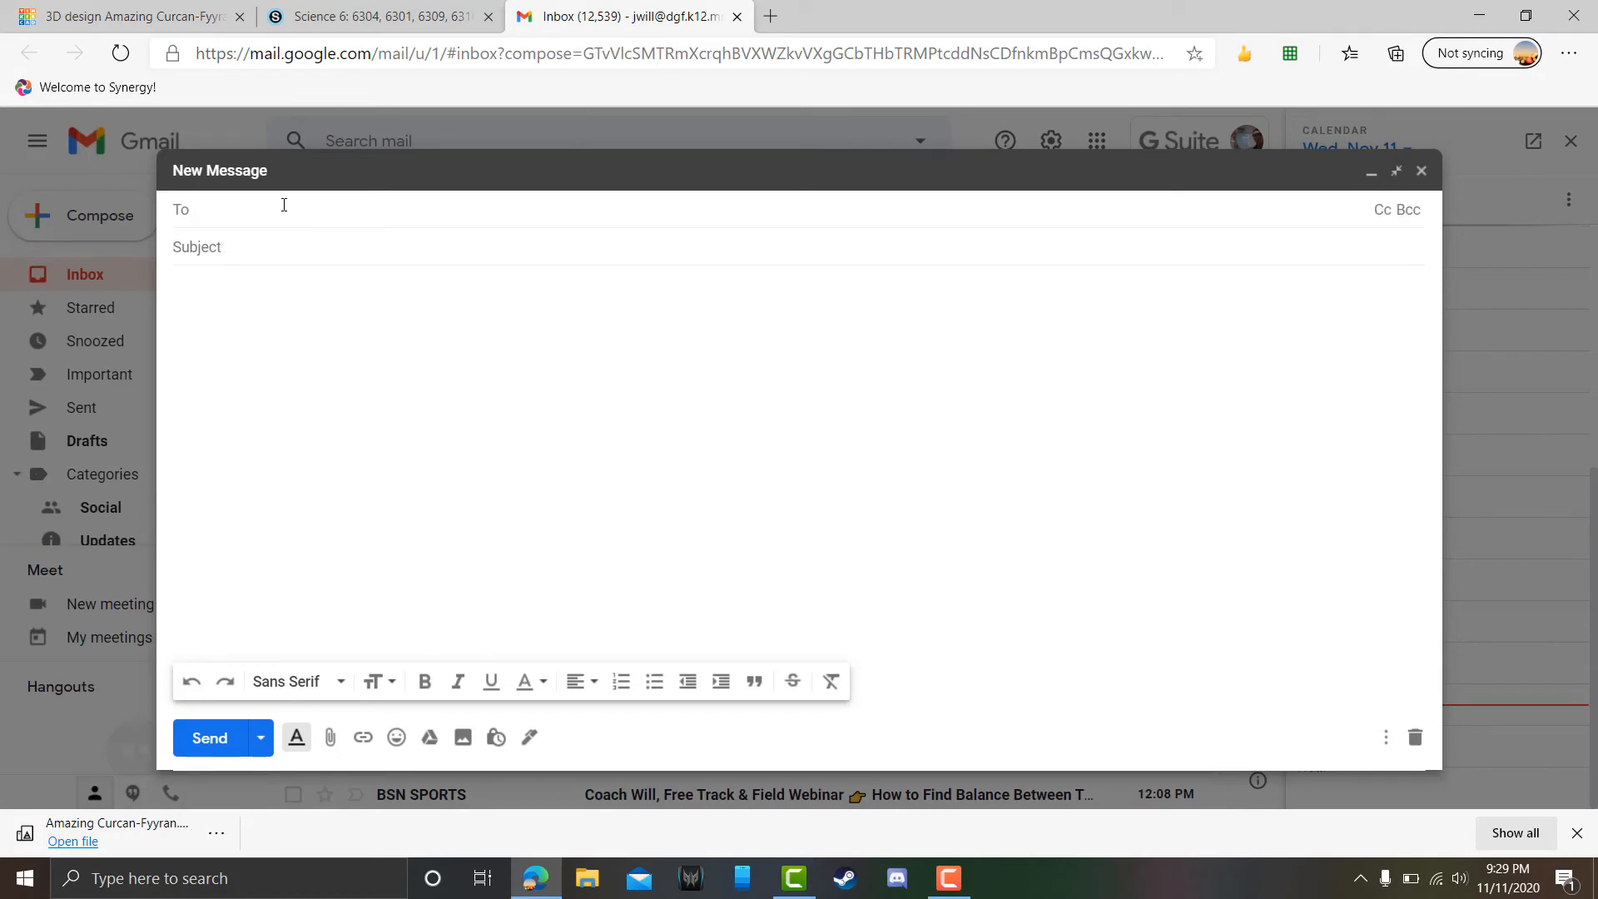
{"action": "left_click", "coordinate": [314, 246]}
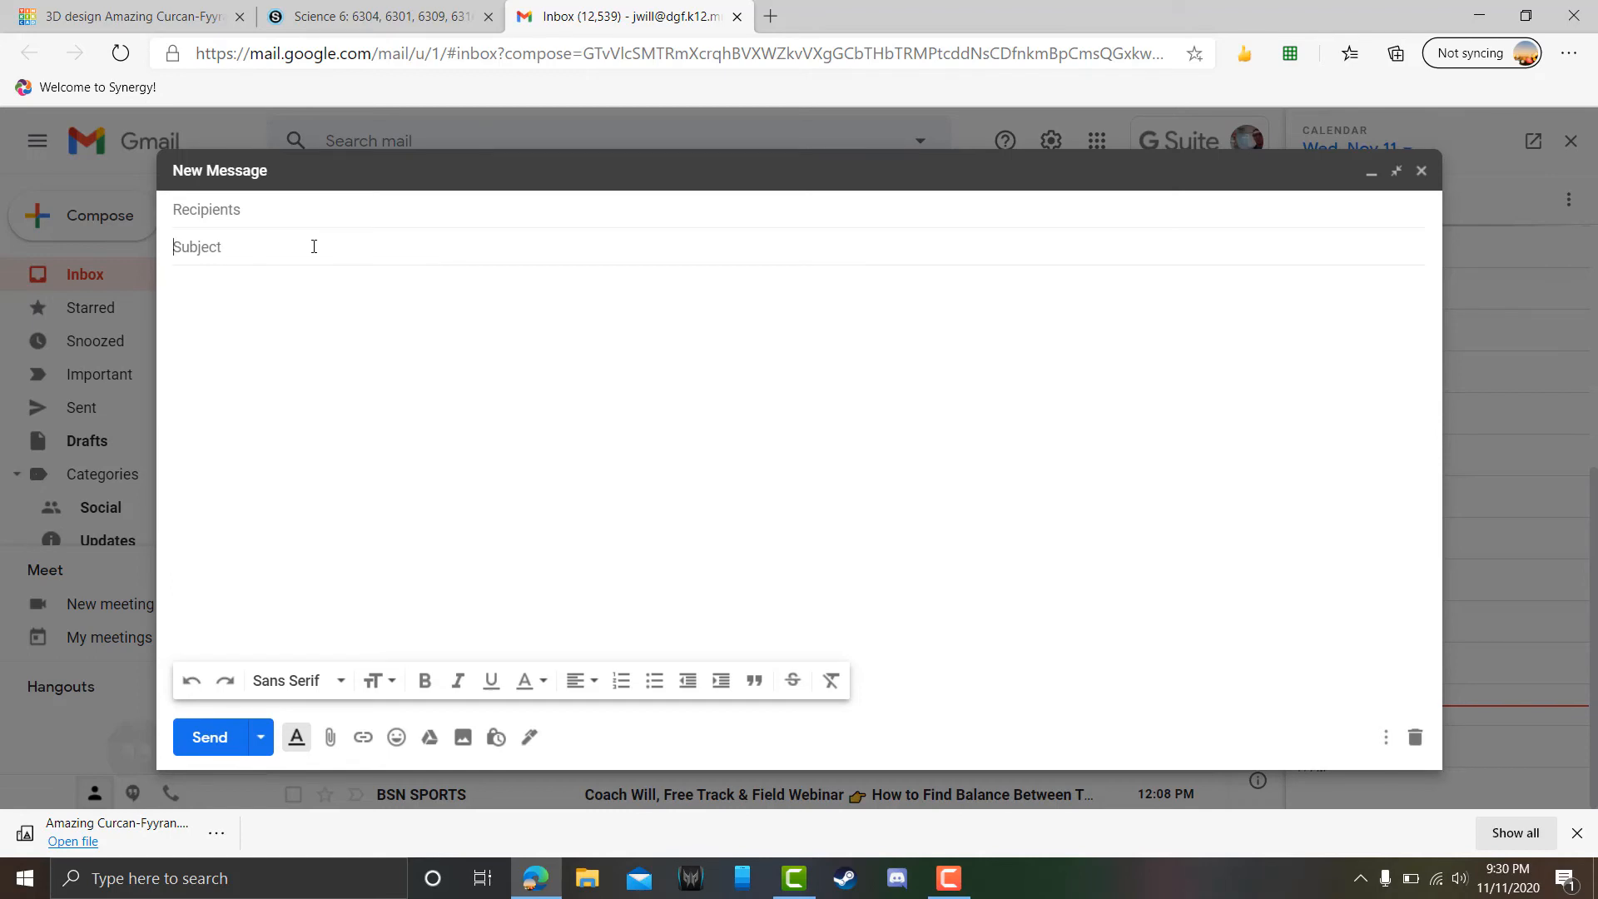
{"action": "type", "text": "3D Print"}
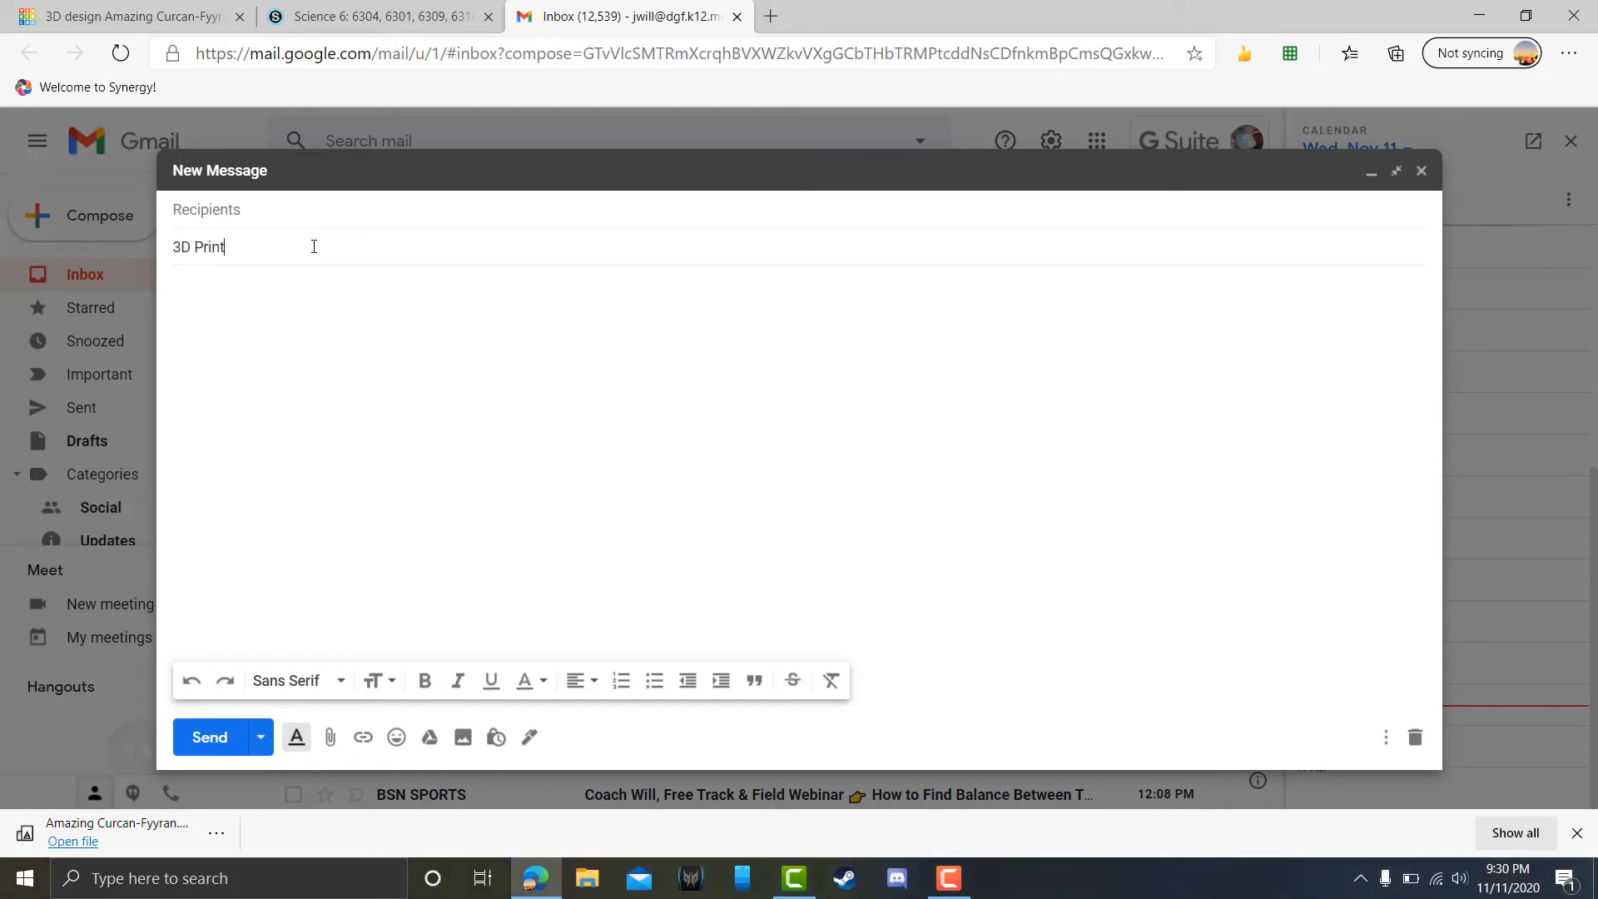
{"action": "left_click", "coordinate": [369, 380]}
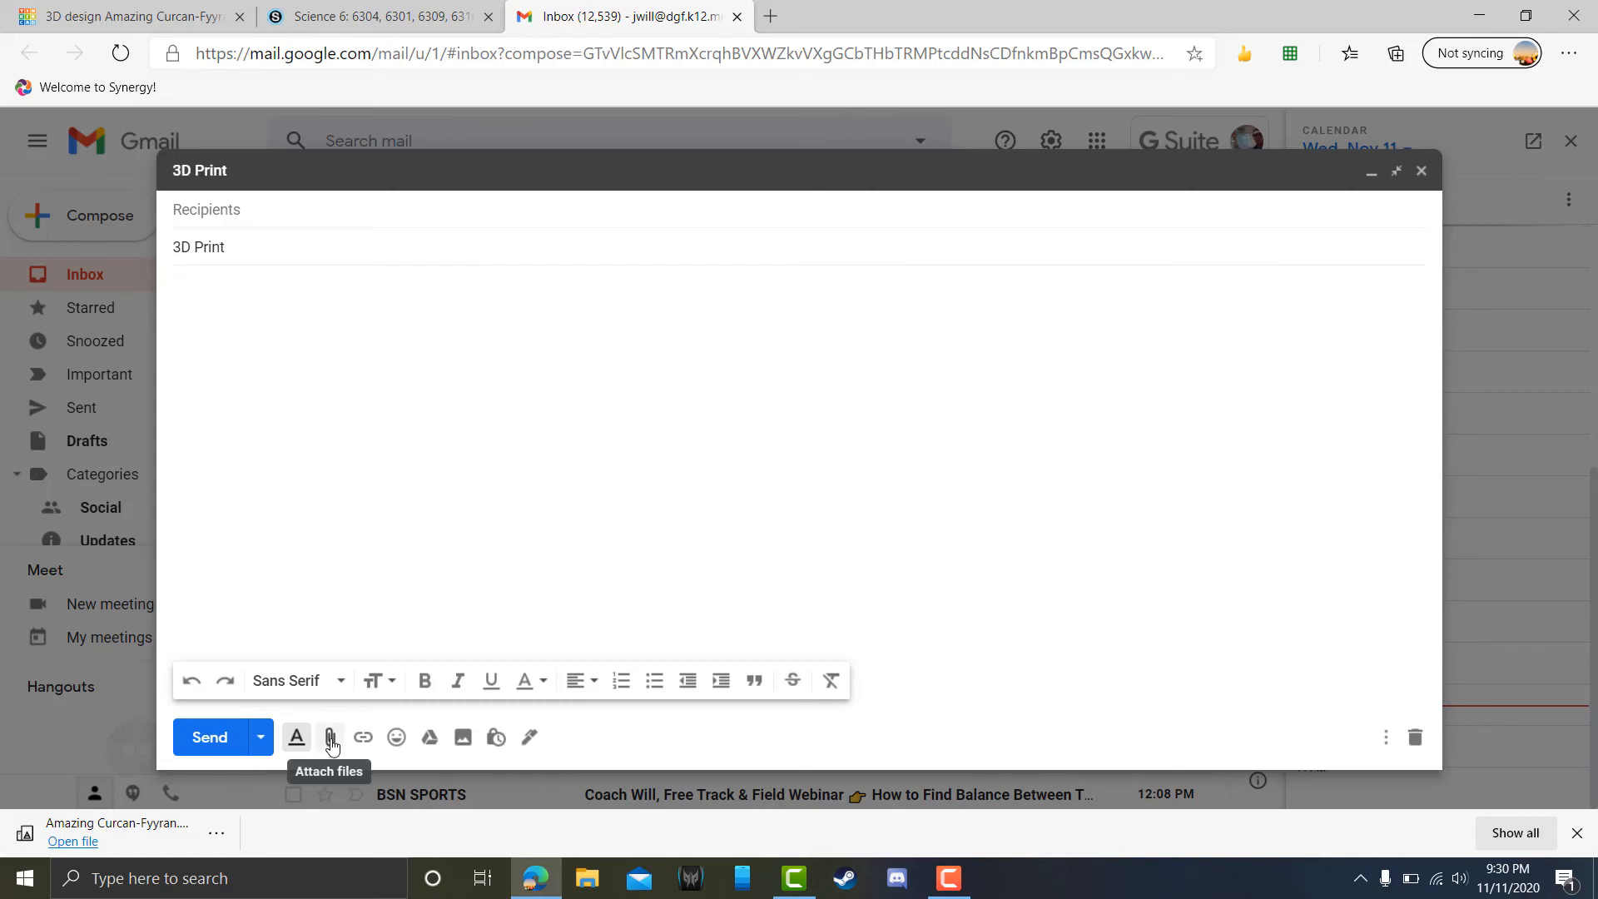
{"action": "left_click_drag", "start_coordinate": [115, 828], "coordinate": [391, 572]}
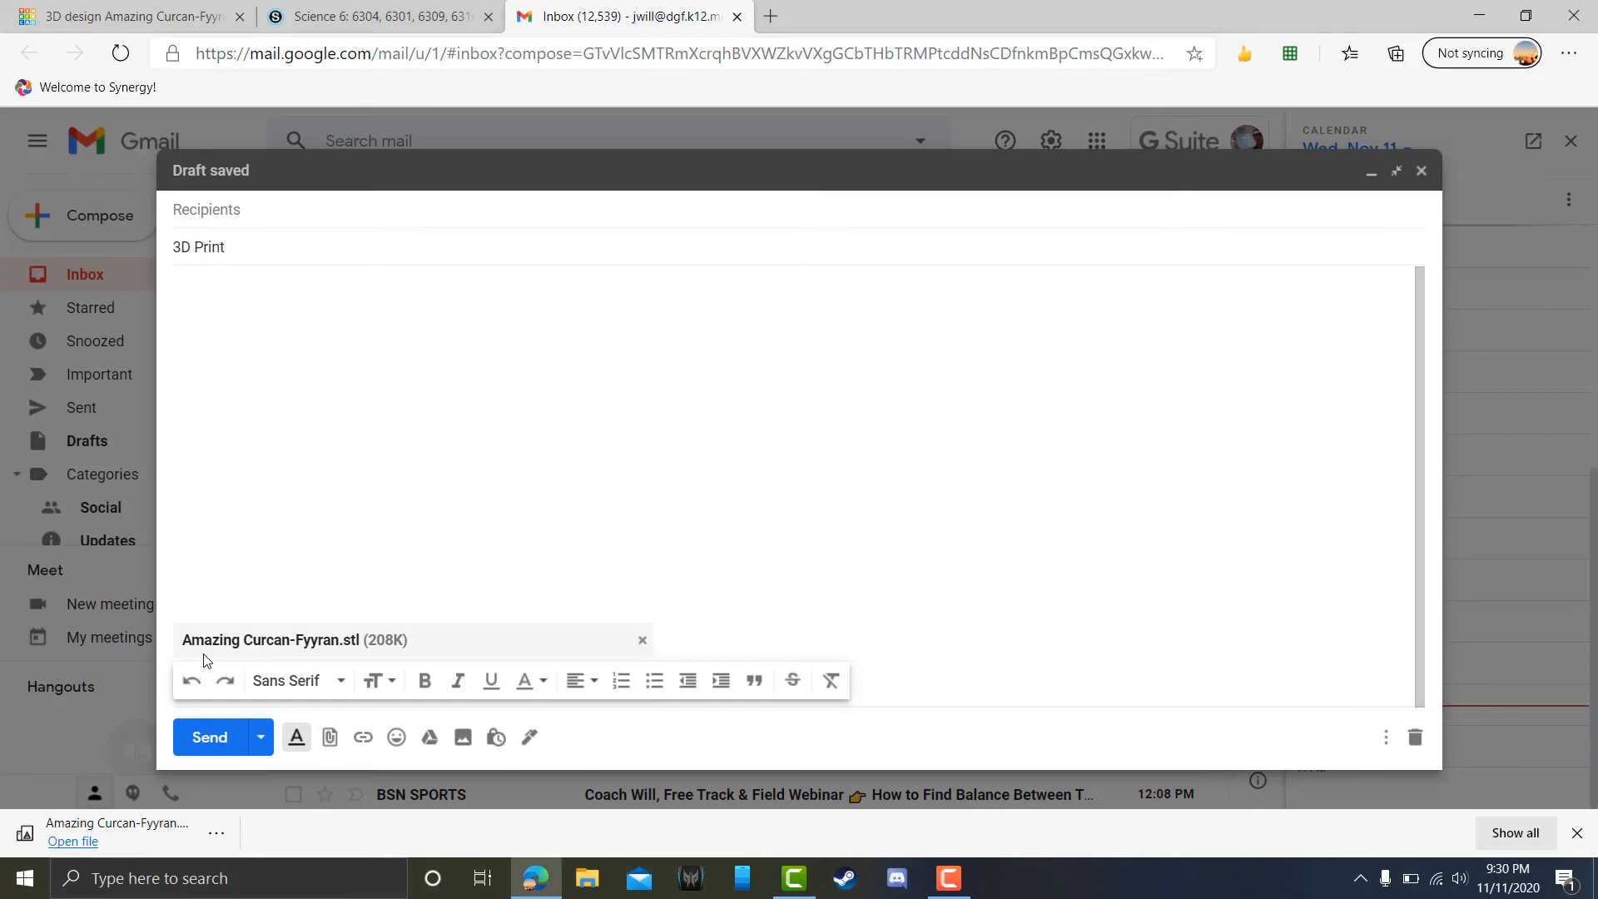
- Switch to Tinkercad to rename the design as "Fool tag" and return to the Gmail draft
{"action": "left_click", "coordinate": [135, 10]}
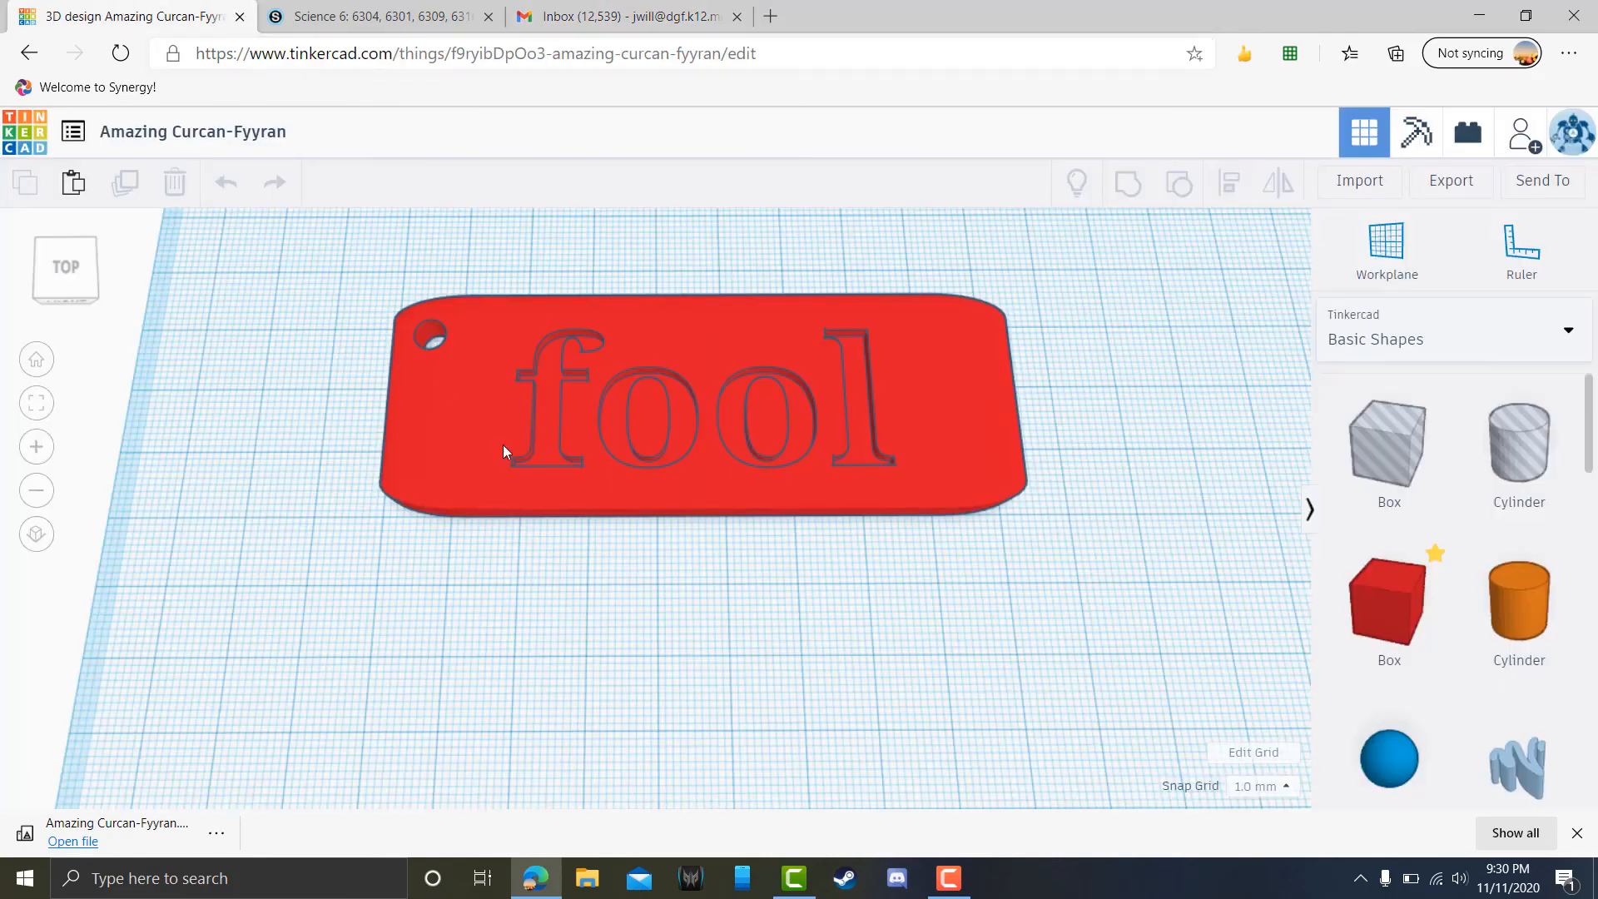
{"action": "left_click", "coordinate": [173, 135]}
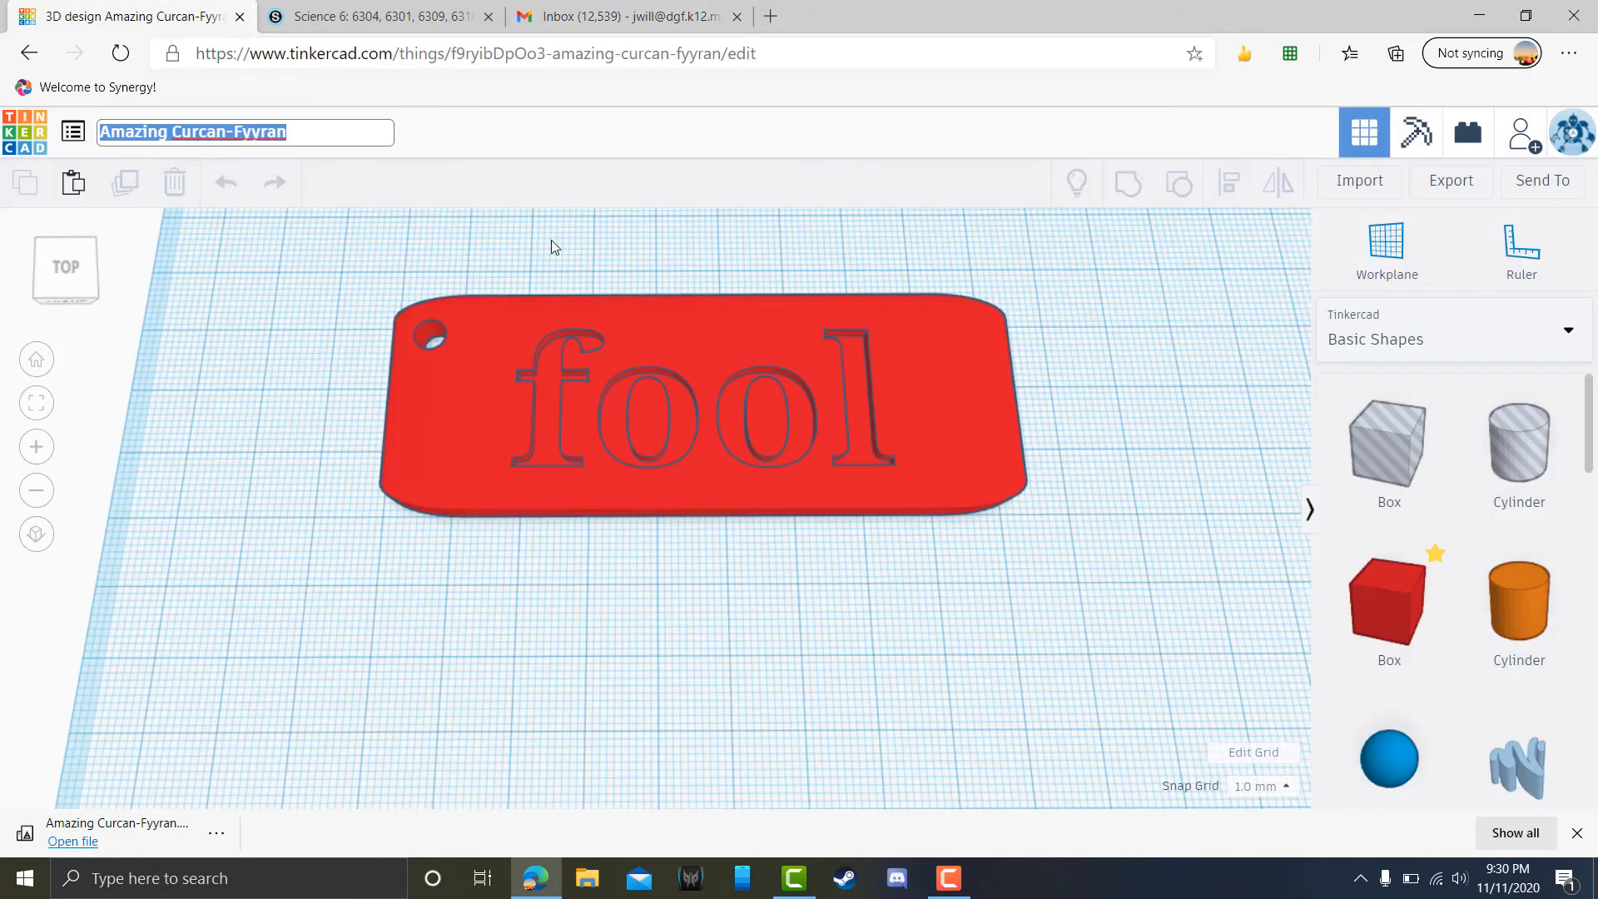
{"action": "type", "text": "Fool tag"}
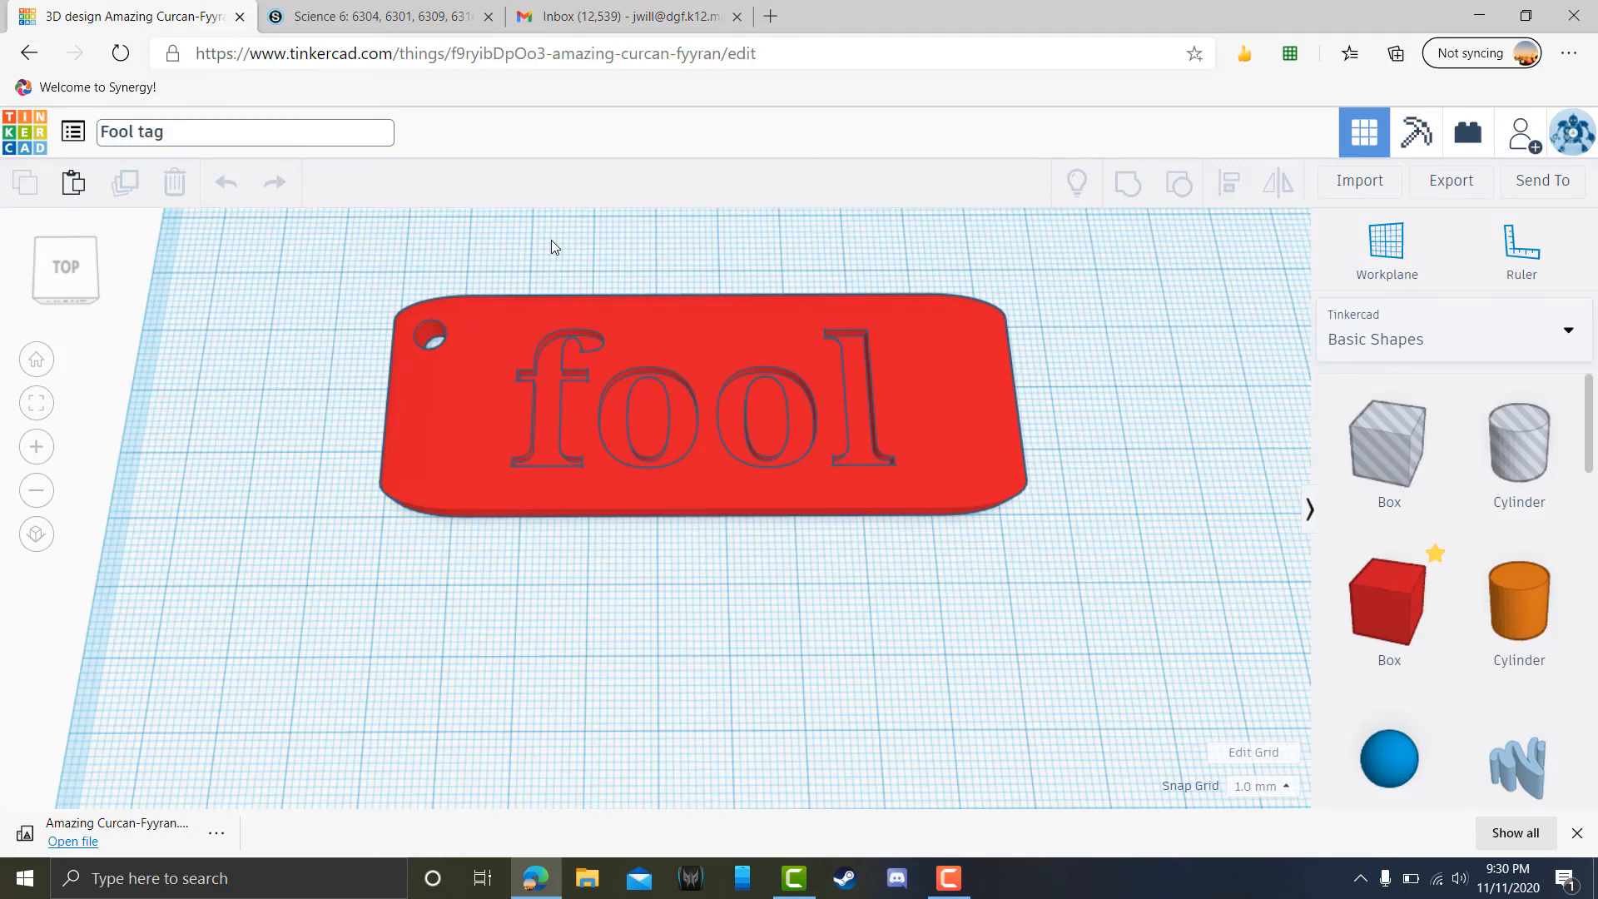
{"action": "left_click", "coordinate": [548, 237]}
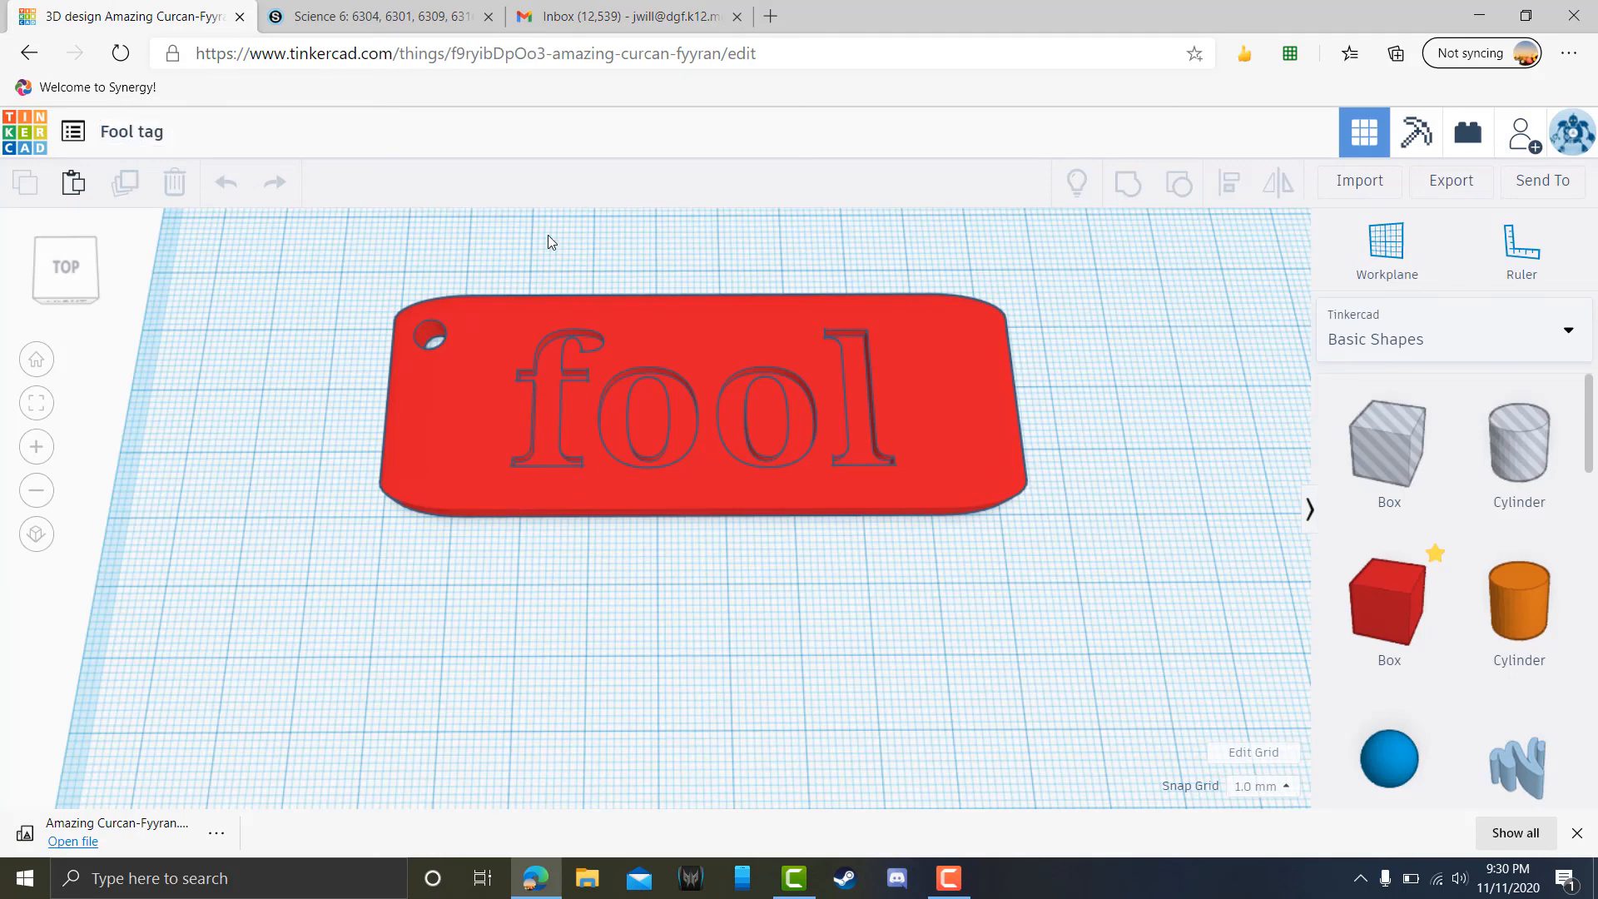
{"action": "left_click", "coordinate": [586, 15]}
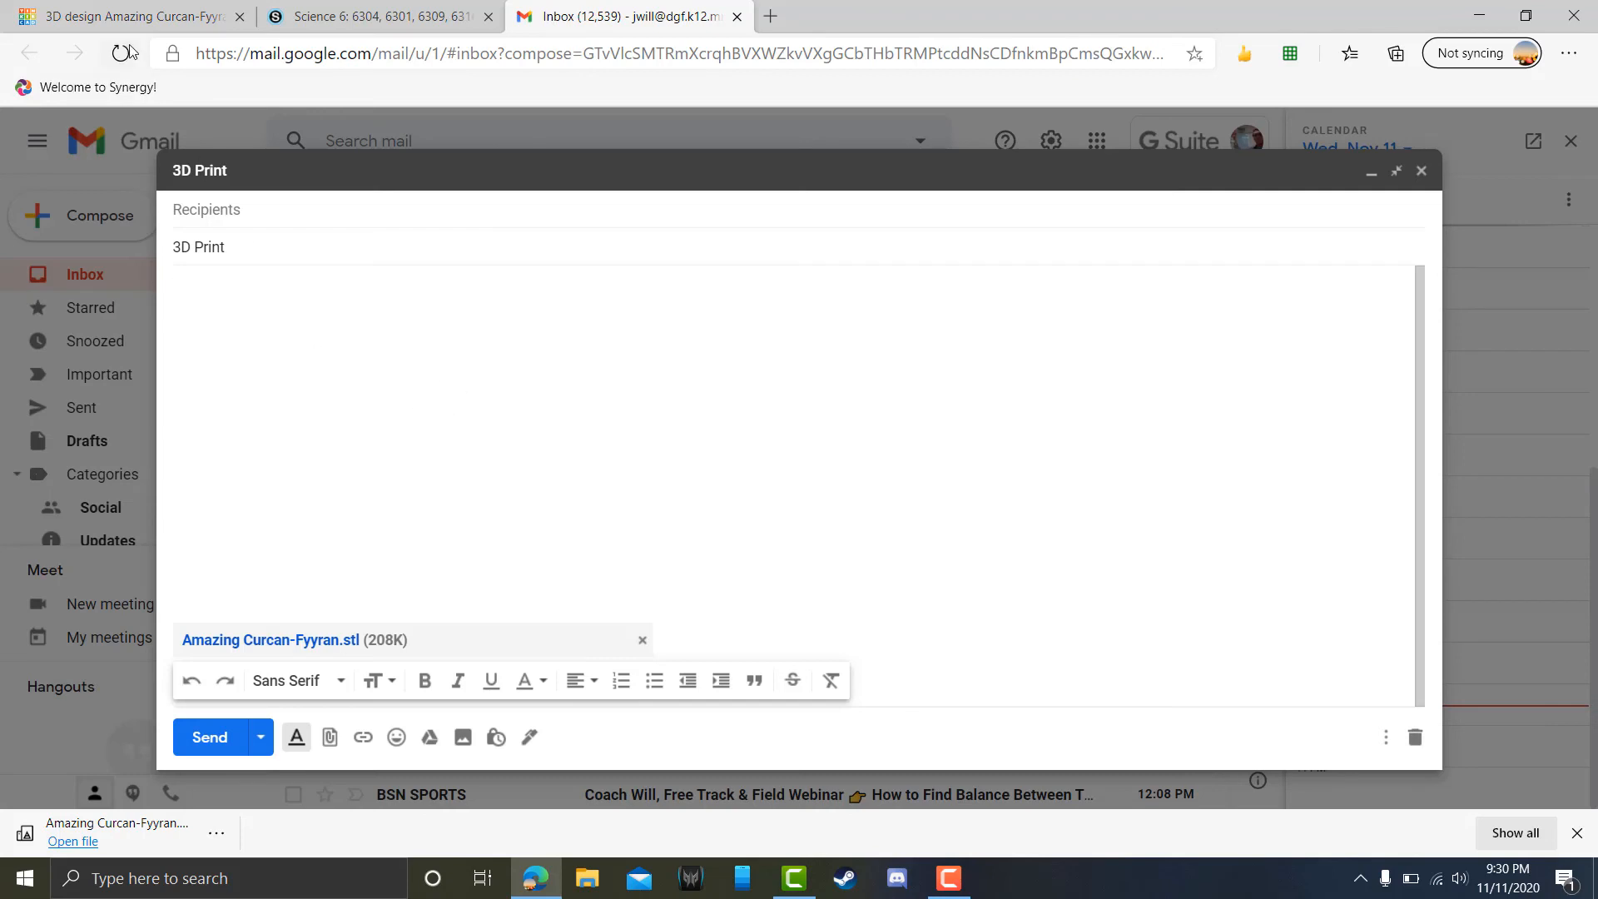